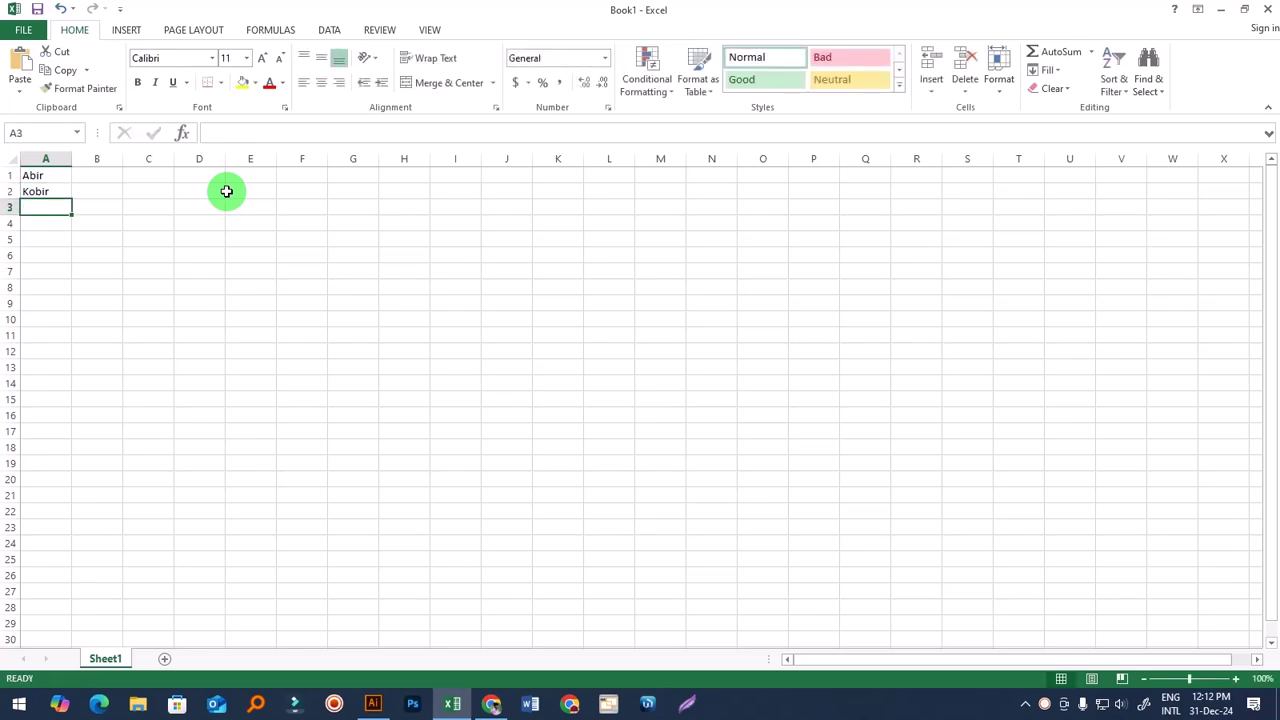
# Step: Complete the list of first names in column A by entering one name in each of cells A3 to A5
pyautogui.write('abbir')
pyautogui.press('Return')
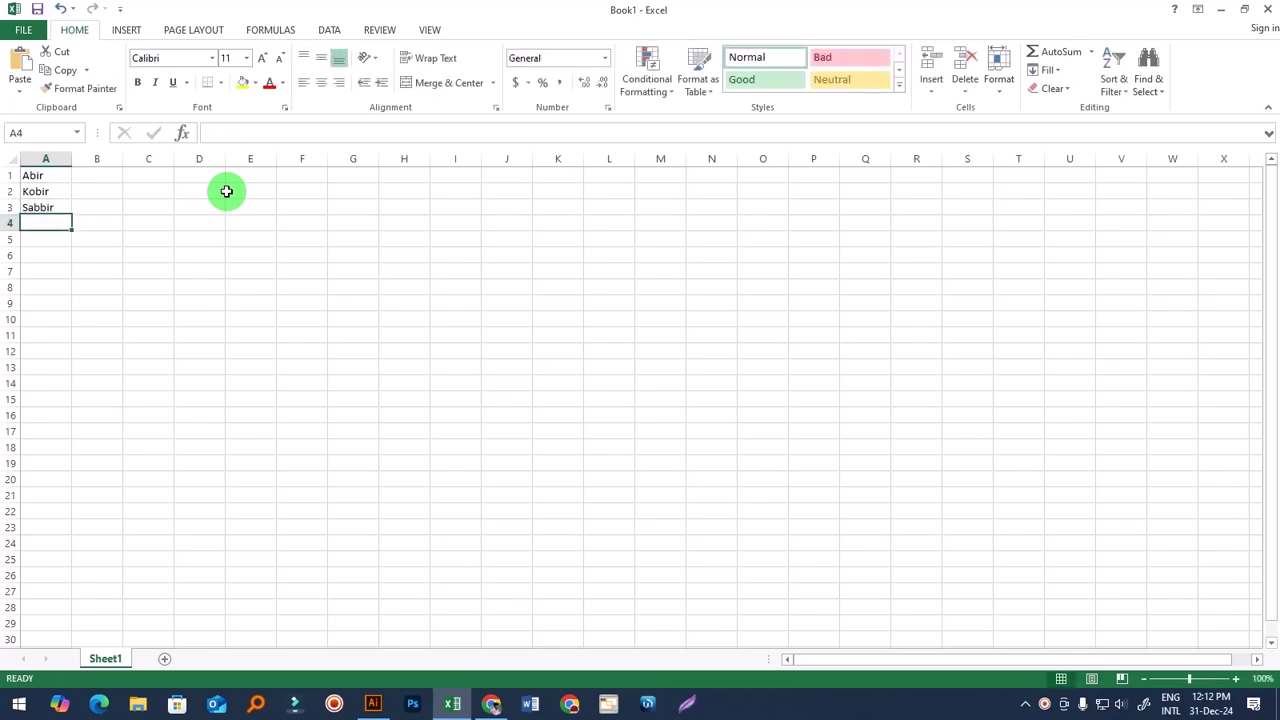
pyautogui.write('A')
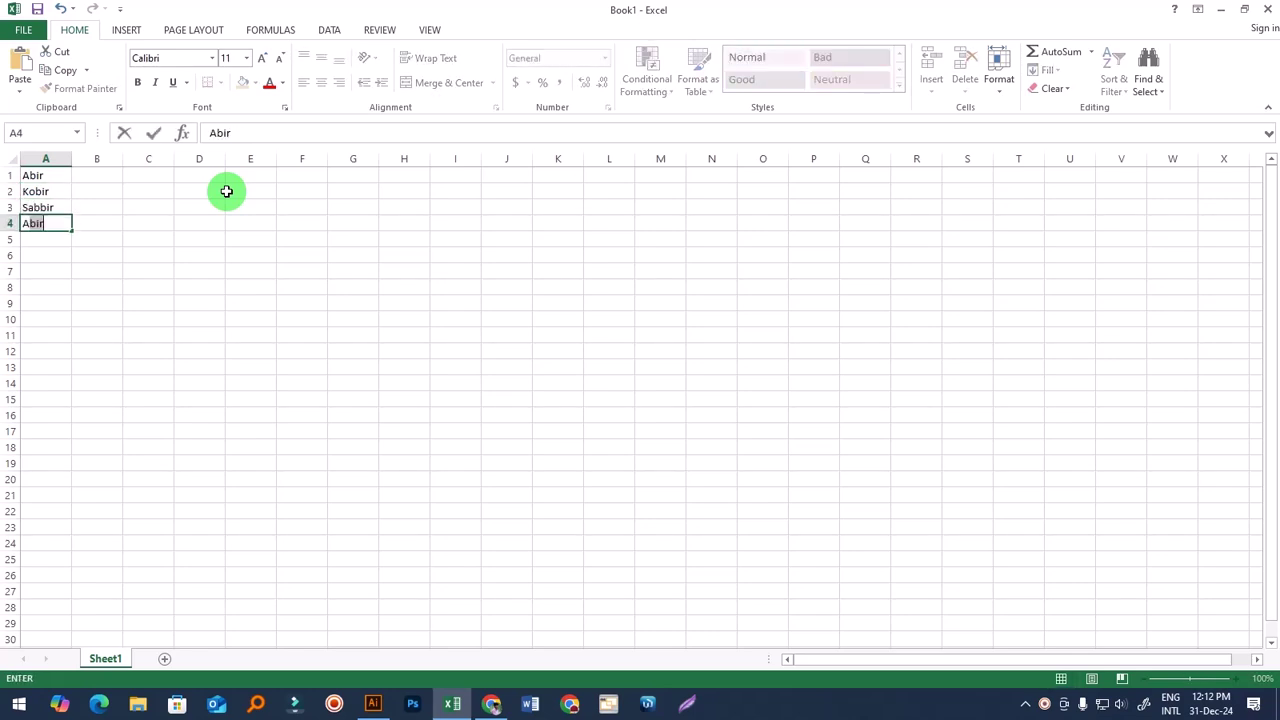
pyautogui.write('kib')
pyautogui.press('Return')
pyautogui.write('Nayem')
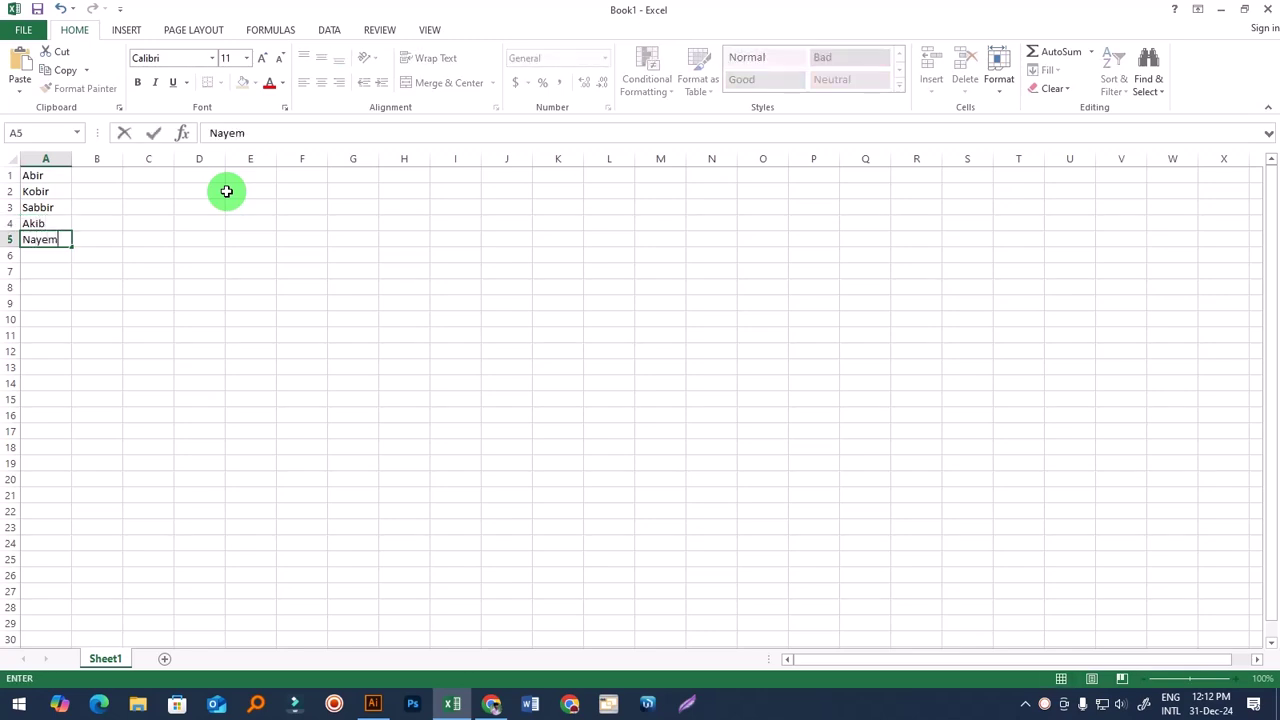
pyautogui.press('Return')
# Step: Enter the numbers 58855, 558, 56588, 5858 and 588 beside the names in cells B1 to B5
pyautogui.click(192, 316)
pyautogui.click(102, 176)
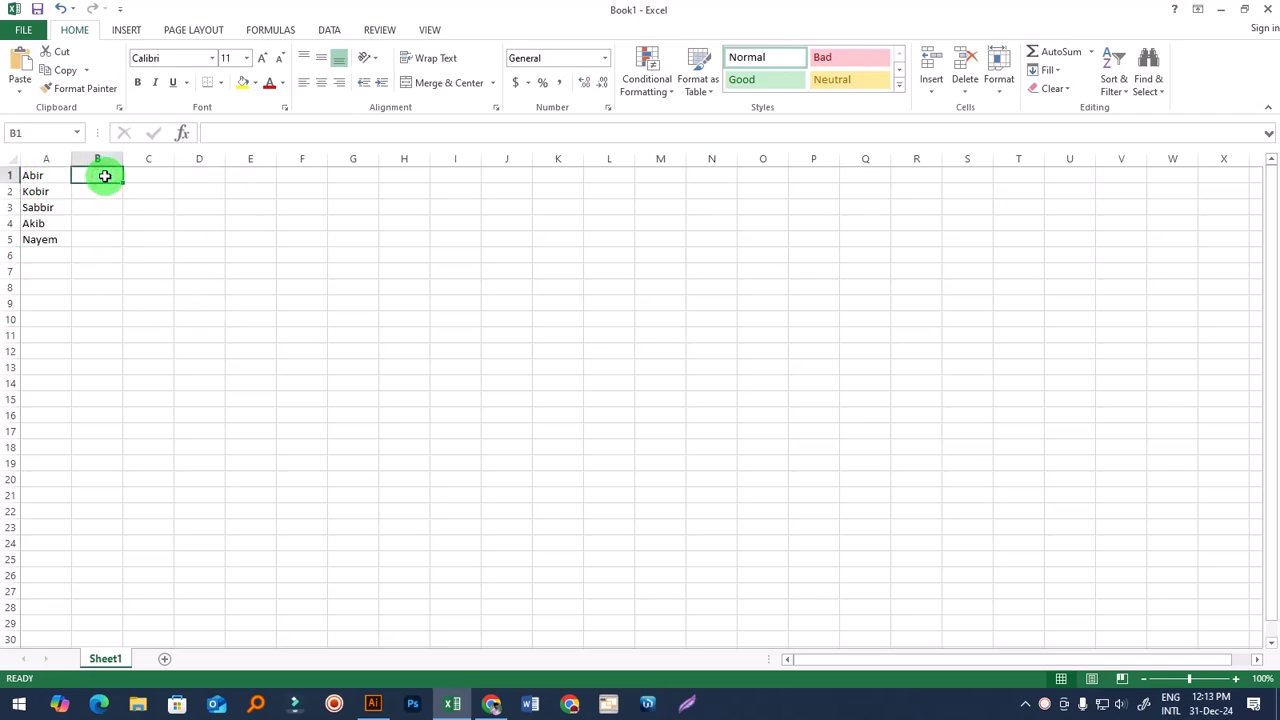
pyautogui.click(137, 290)
pyautogui.click(101, 177)
pyautogui.write('58855')
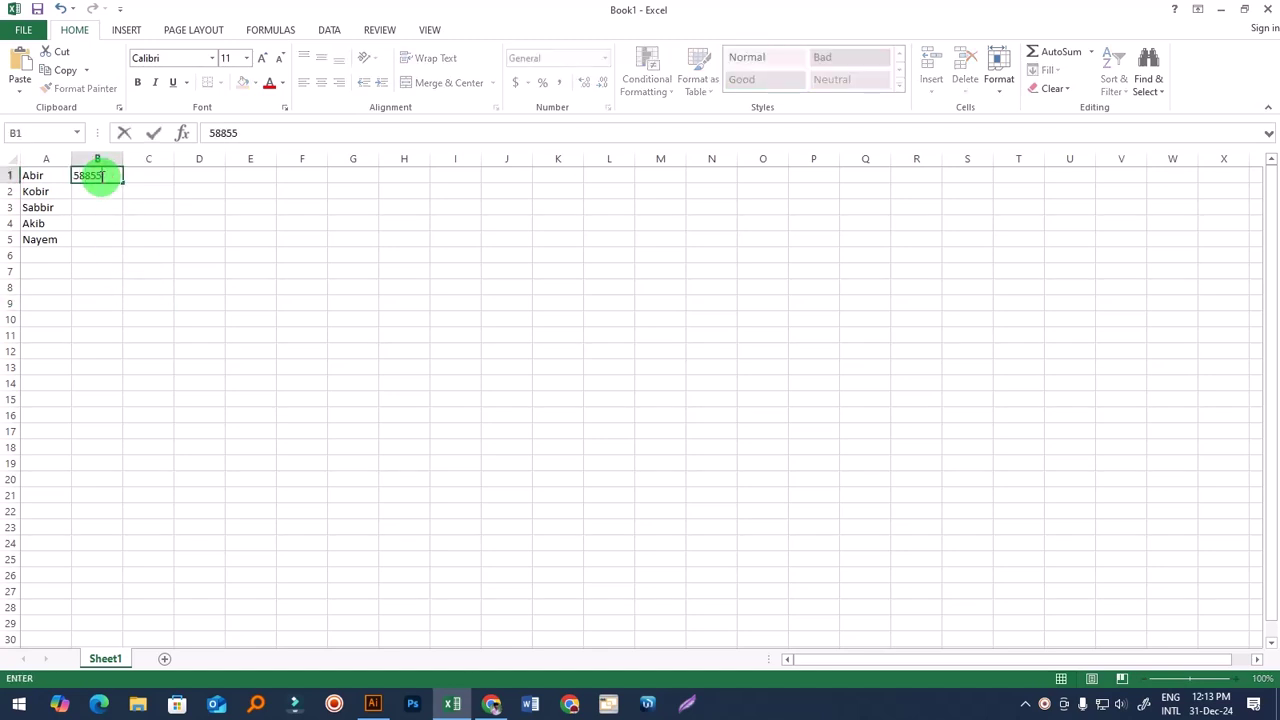
pyautogui.press('Return')
pyautogui.write('558')
pyautogui.press('Return')
pyautogui.write('56588')
pyautogui.press('Return')
pyautogui.write('5858')
pyautogui.press('Return')
pyautogui.write('588')
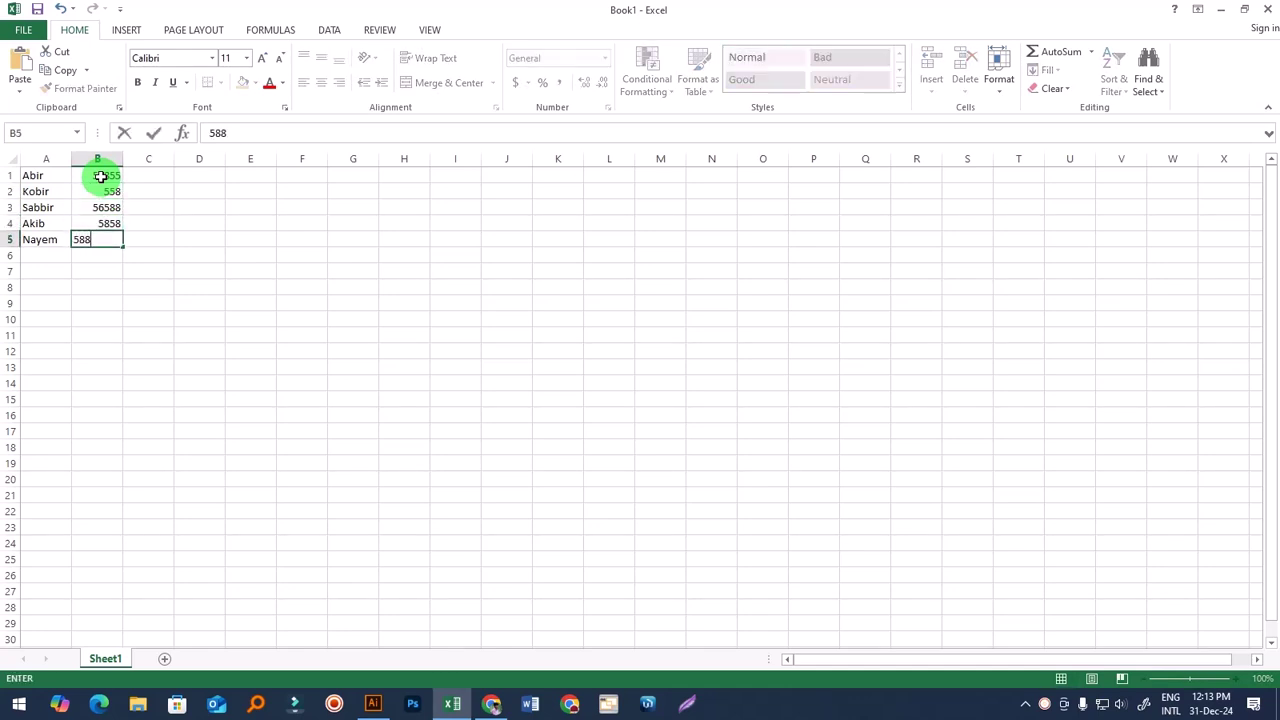
pyautogui.press('Return')
pyautogui.click(214, 337)
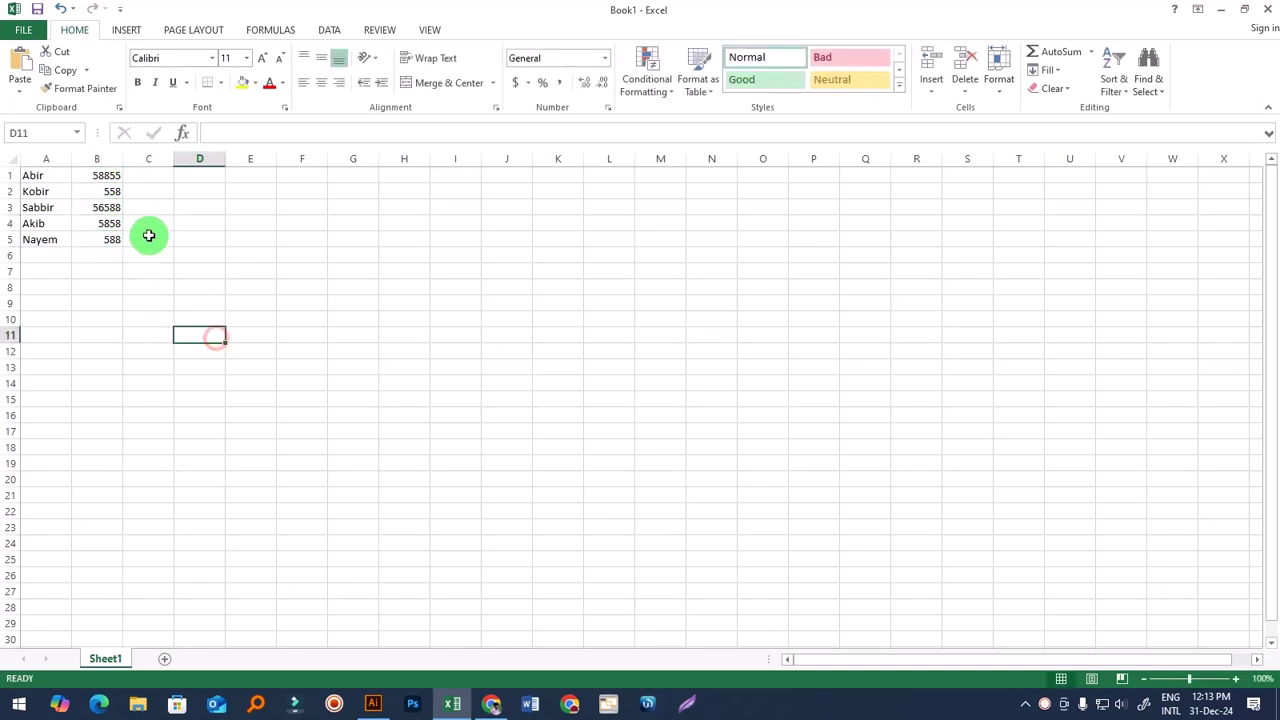
# Step: Select the numbers in B1:B5 and total them directly below the range with AutoSum
pyautogui.moveTo(103, 175); pyautogui.dragTo(103, 243)
pyautogui.click(100, 255)
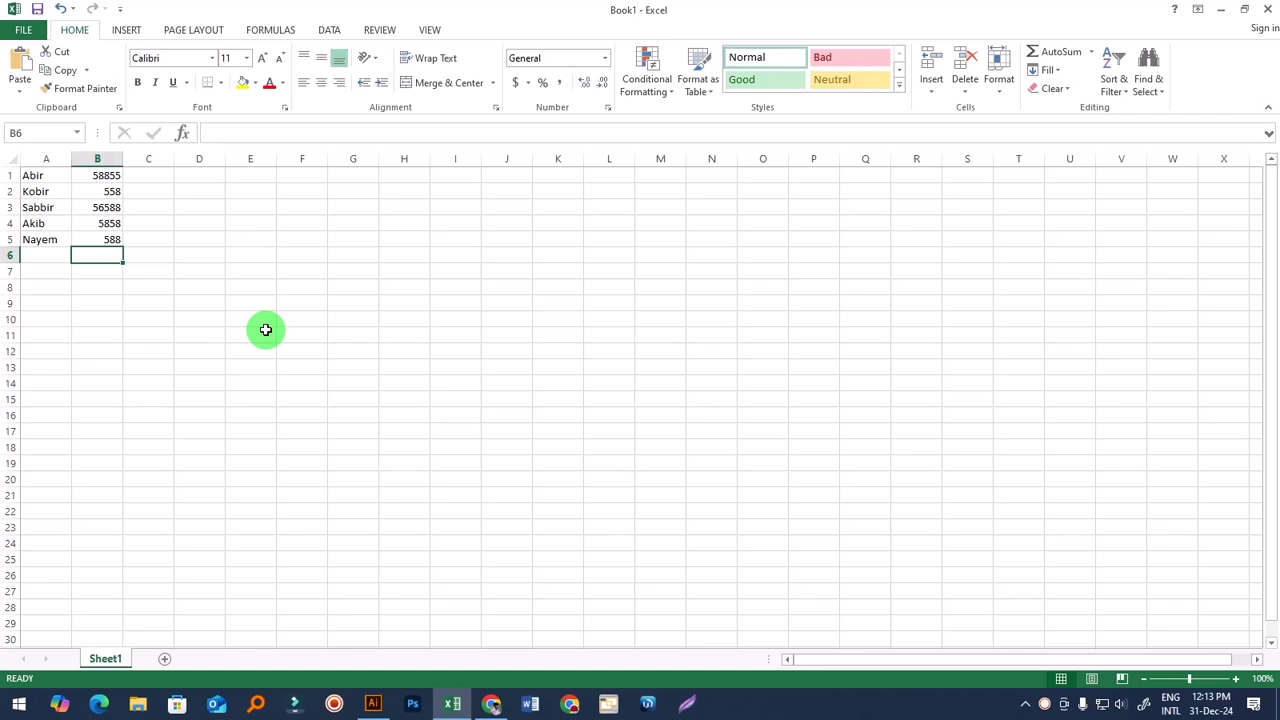
pyautogui.click(218, 314)
pyautogui.moveTo(109, 177); pyautogui.dragTo(110, 241)
pyautogui.click(186, 237)
pyautogui.moveTo(106, 180); pyautogui.dragTo(103, 243)
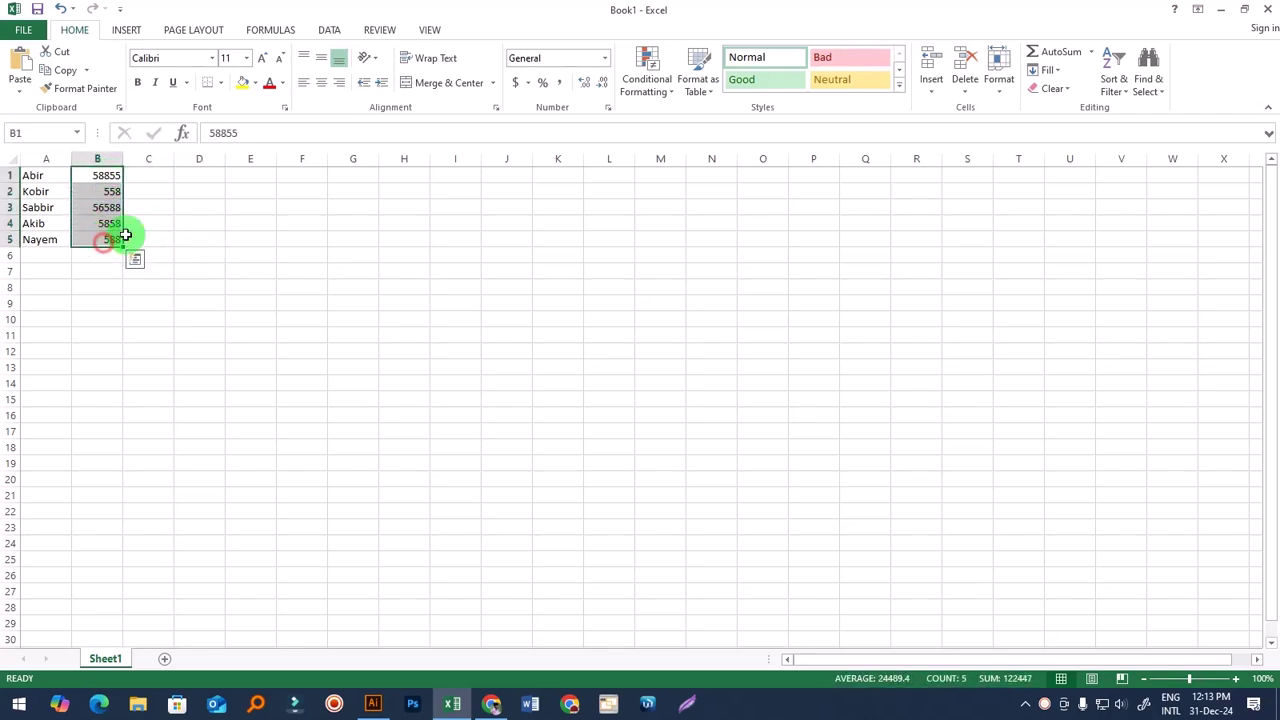
pyautogui.click(1056, 55)
pyautogui.click(877, 320)
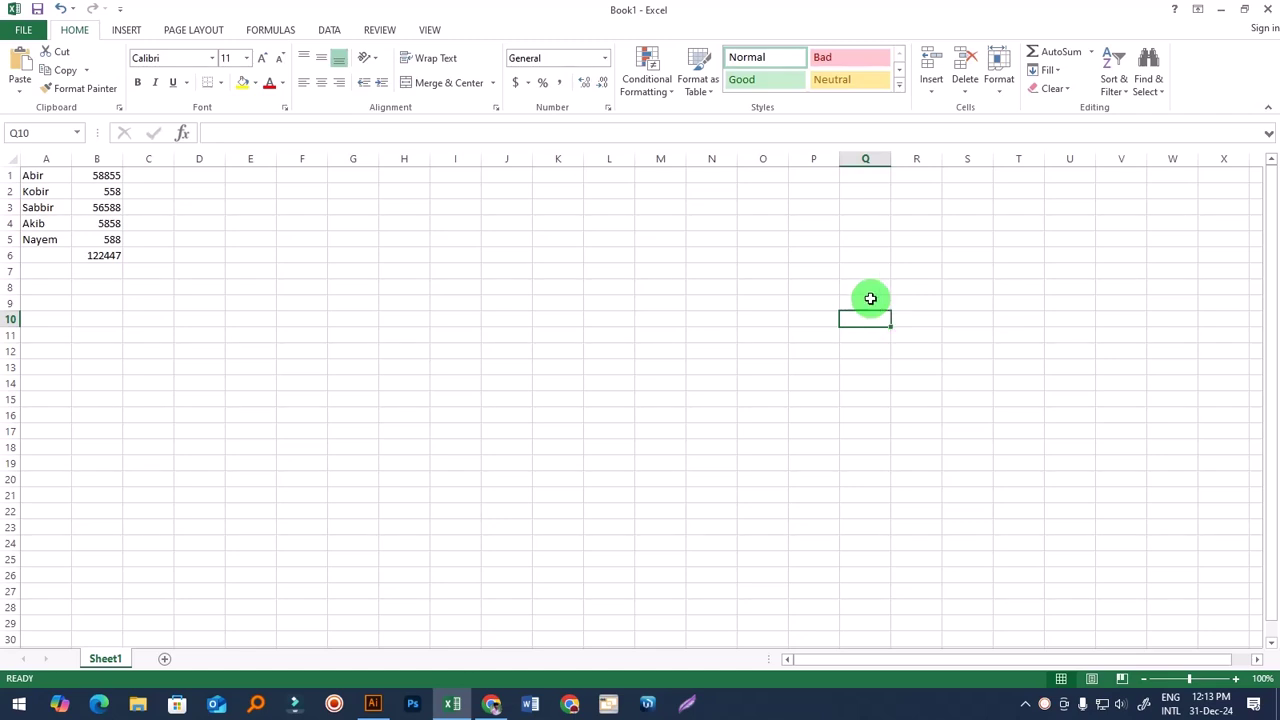
# Step: Undo the AutoSum total below the selected numbers in column B
pyautogui.hotkey('ctrl', 'z')
pyautogui.click(670, 352)
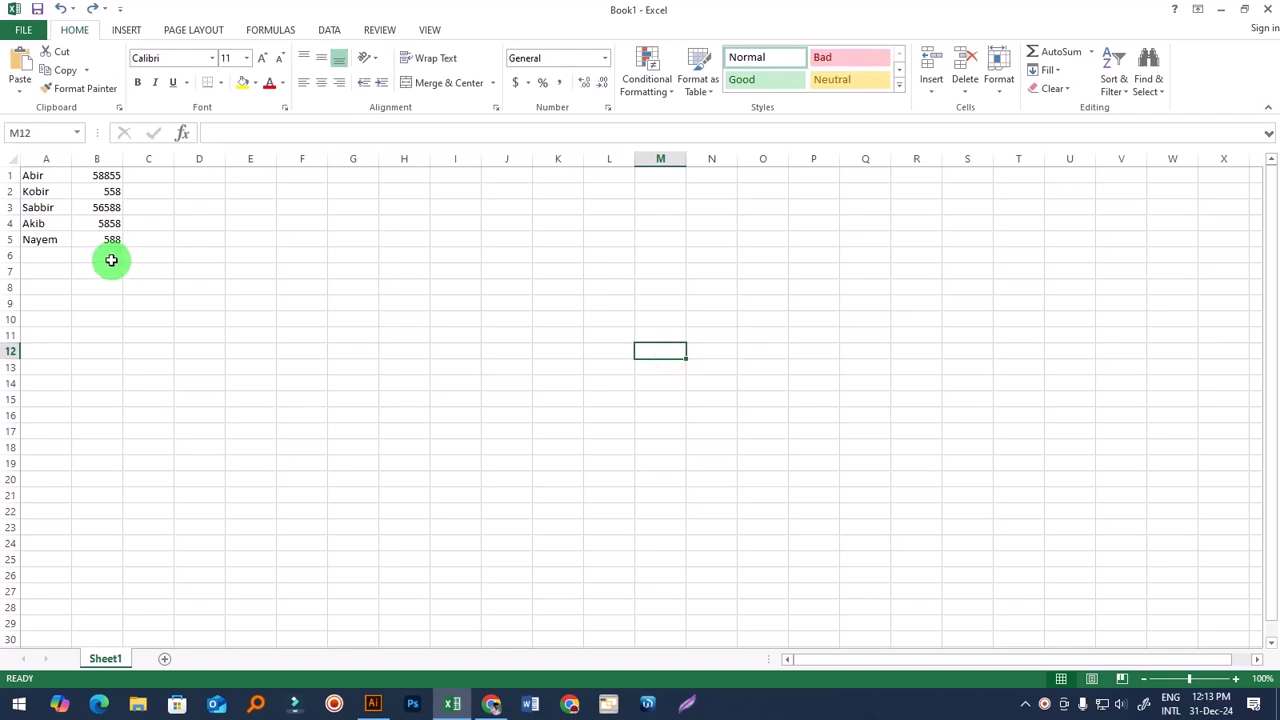
pyautogui.click(109, 258)
pyautogui.moveTo(106, 177); pyautogui.dragTo(110, 240)
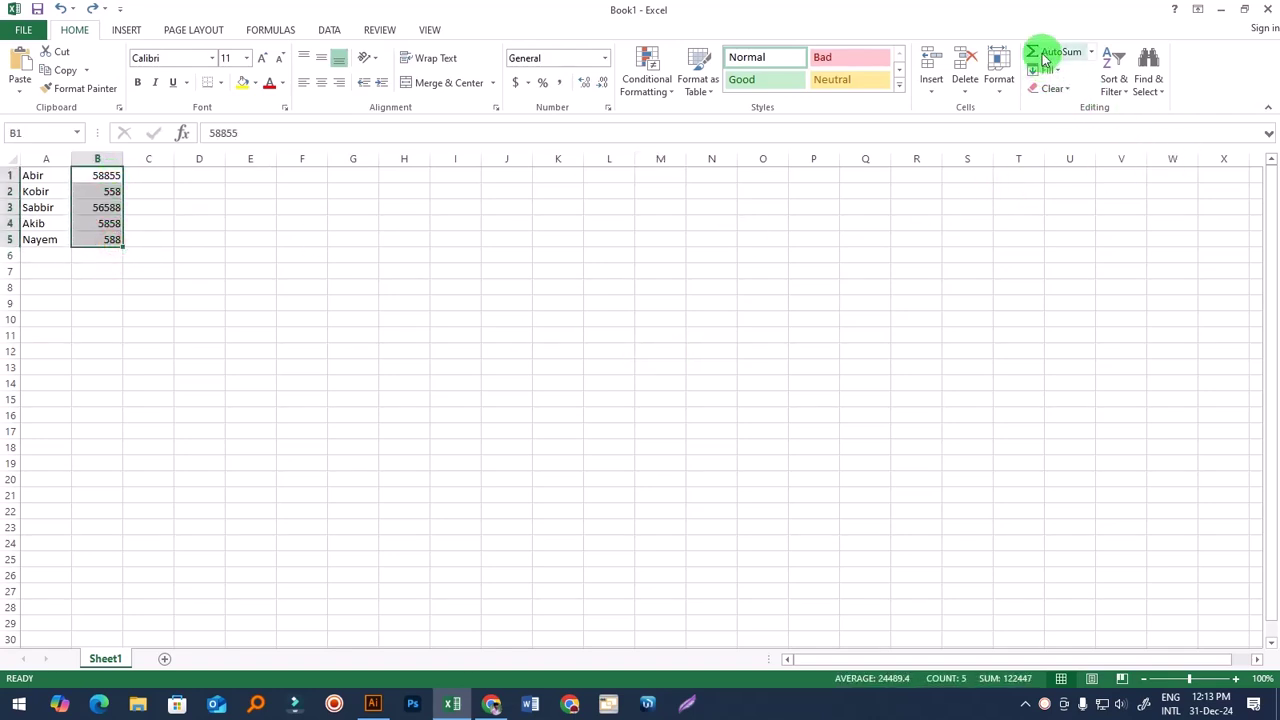
pyautogui.click(966, 335)
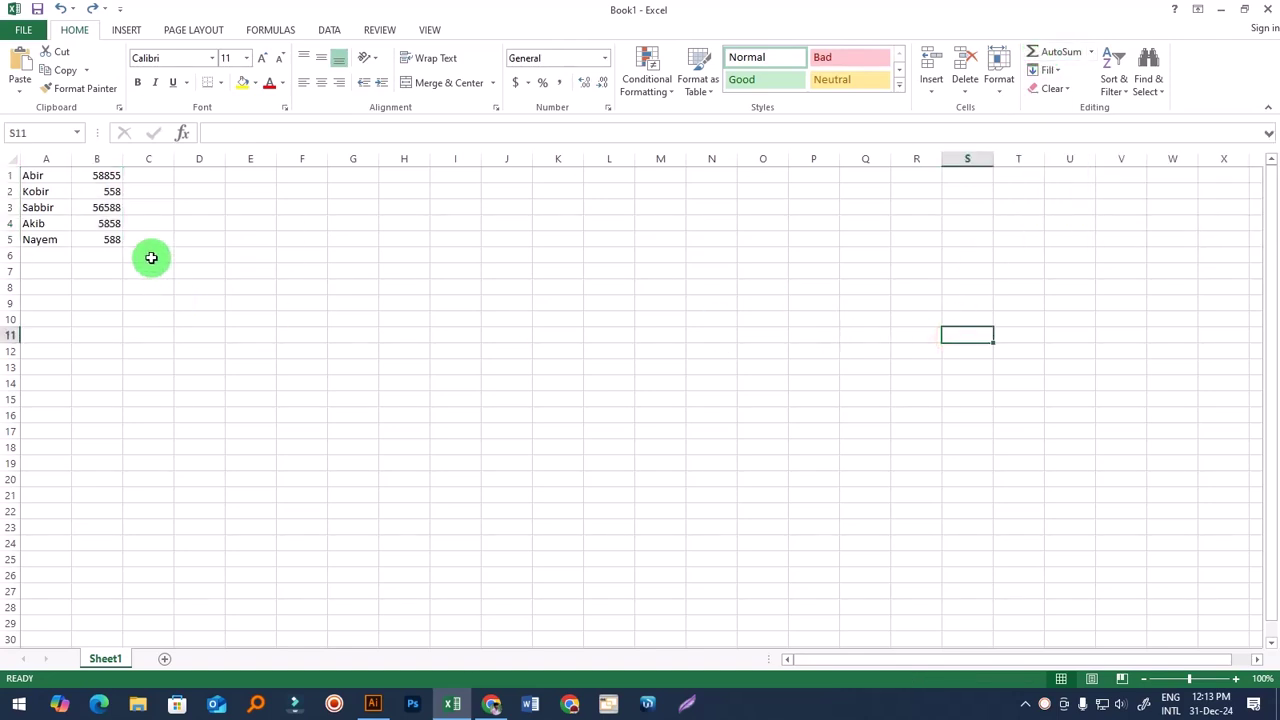
# Step: Insert an AutoSum formula in the empty cell B6, accepting the suggested range B1:B5
pyautogui.click(101, 257)
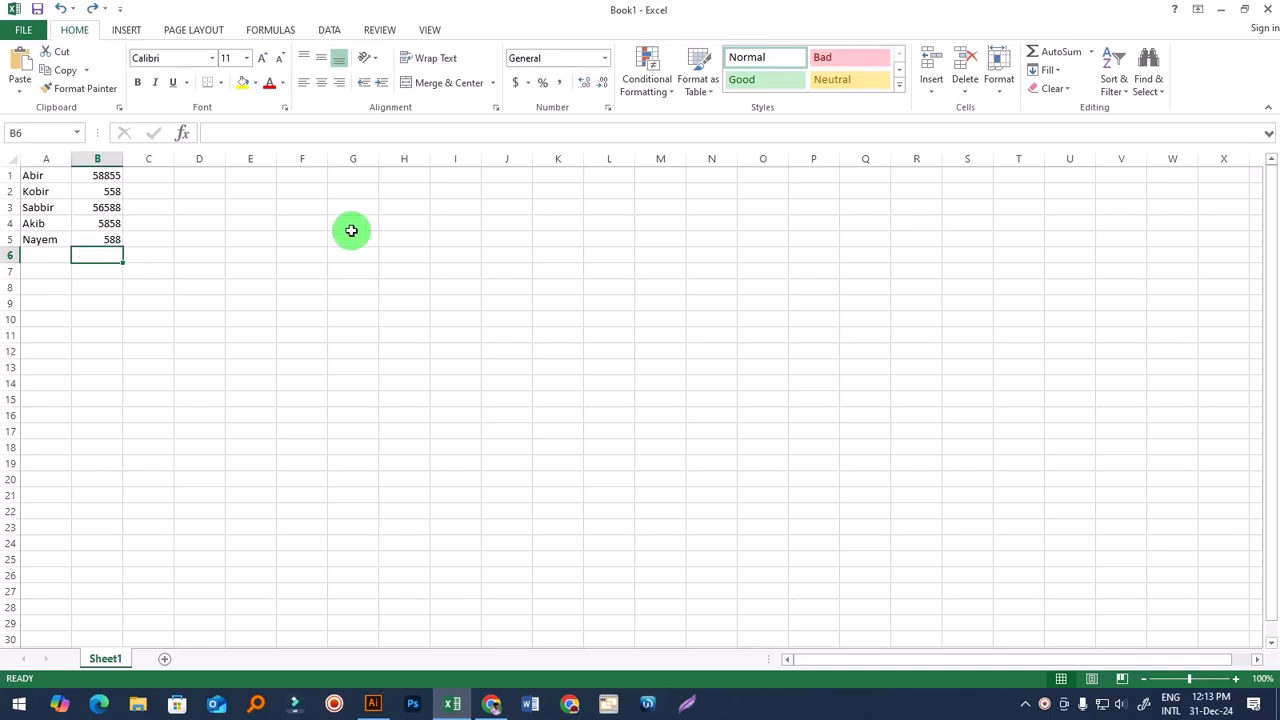
pyautogui.click(1050, 55)
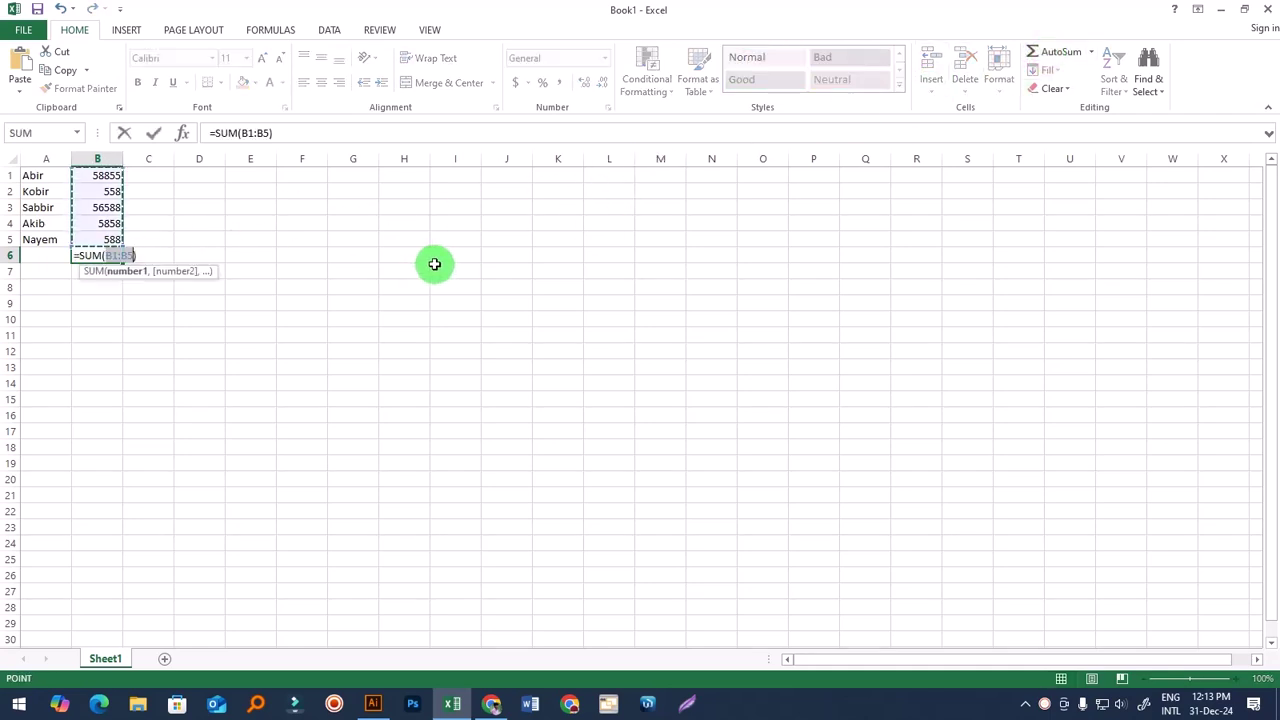
pyautogui.press('Return')
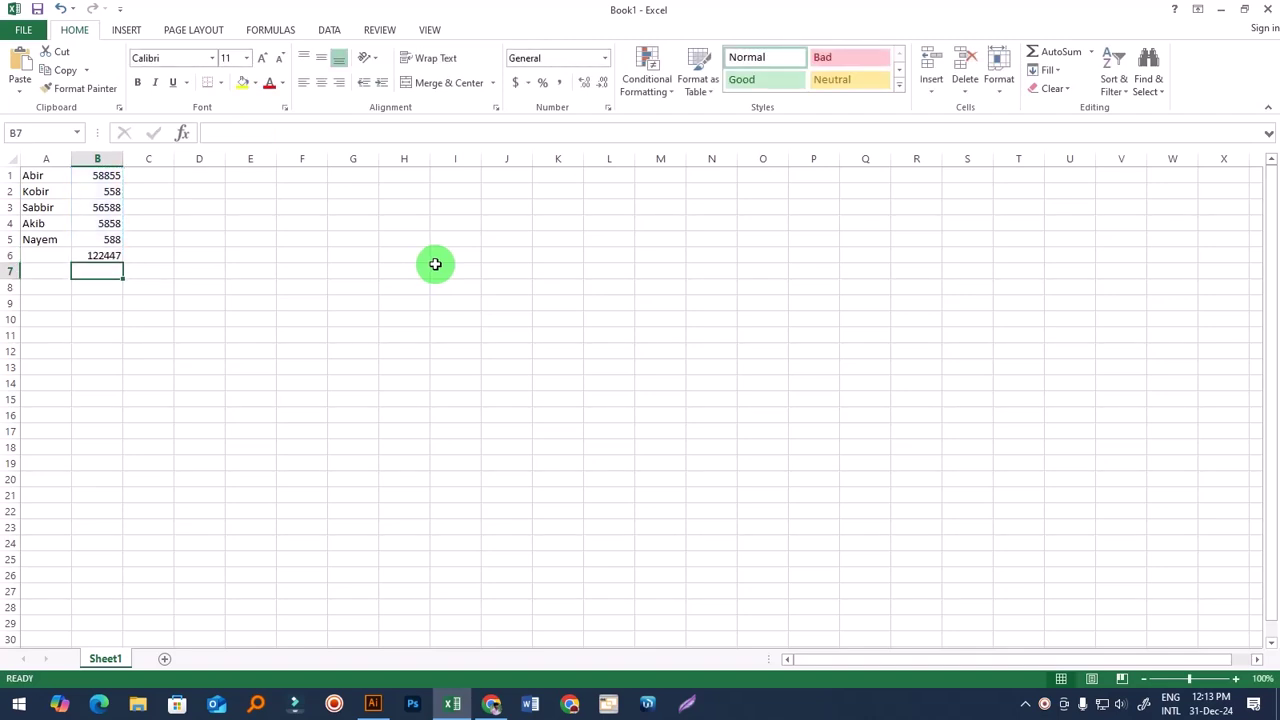
# Step: Undo the AutoSum formula entered in cell B6
pyautogui.hotkey('ctrl', 'z')
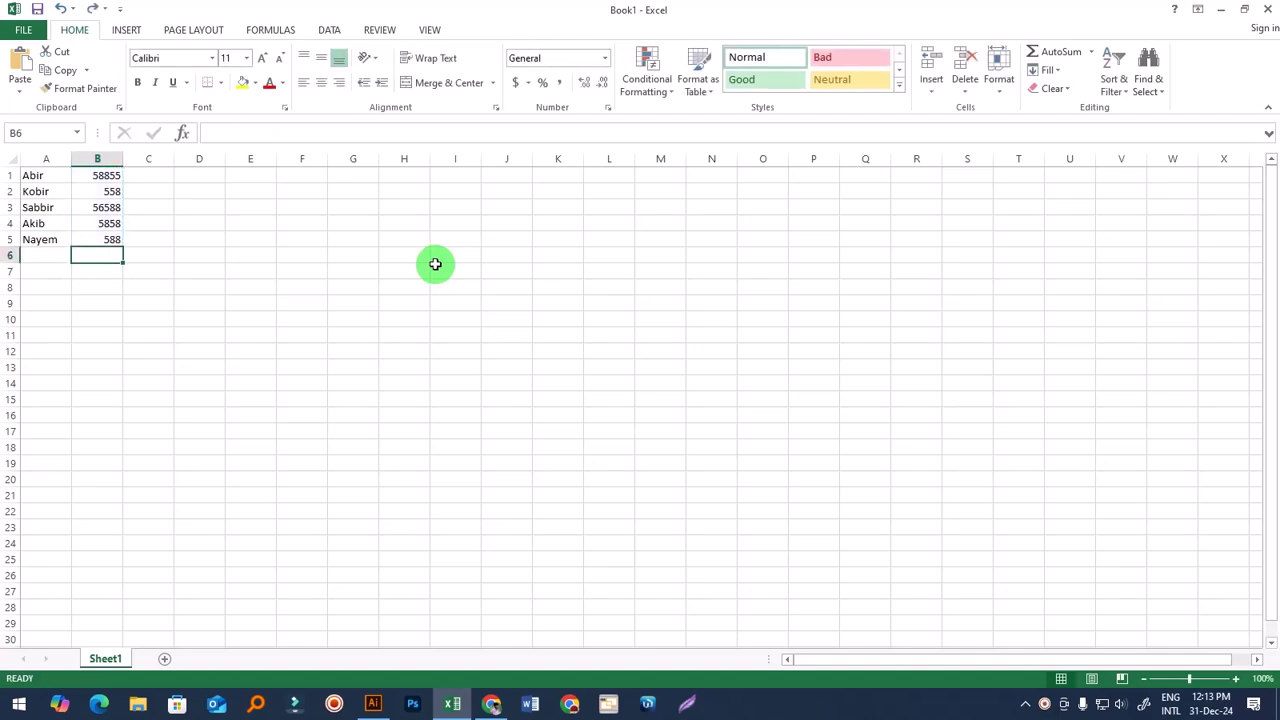
pyautogui.click(456, 320)
pyautogui.click(97, 256)
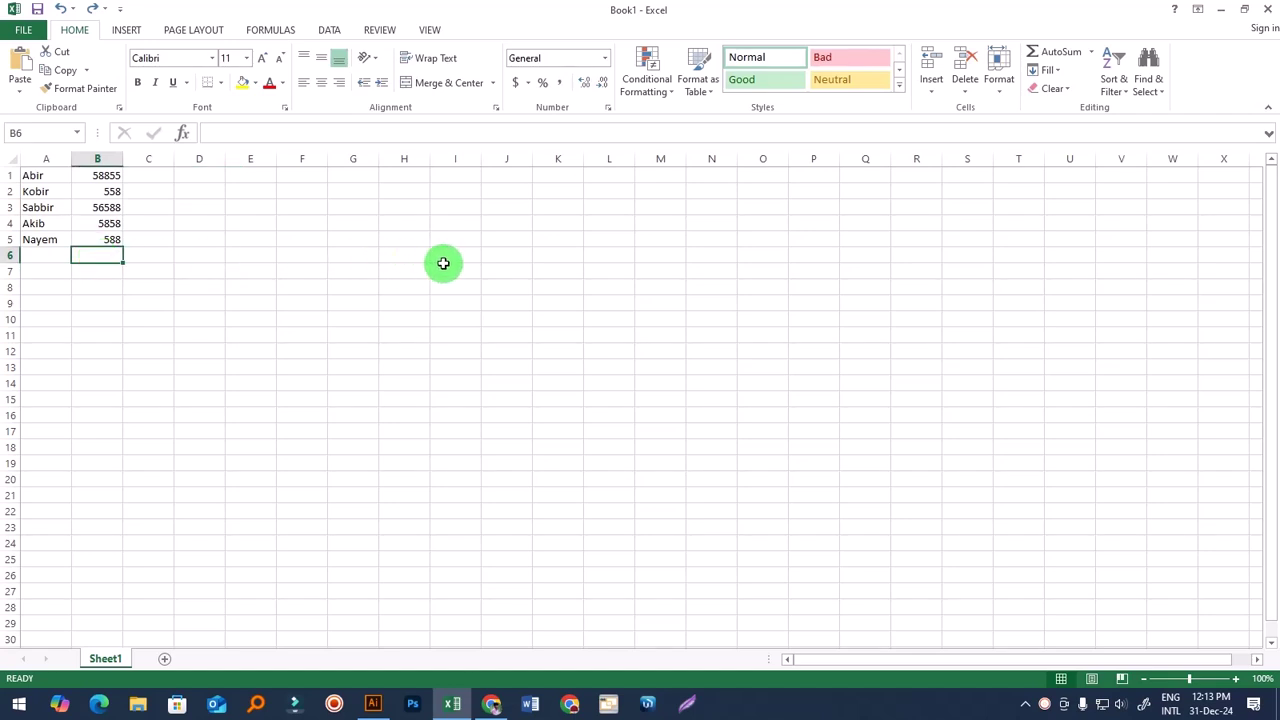
pyautogui.moveTo(108, 176); pyautogui.dragTo(111, 236)
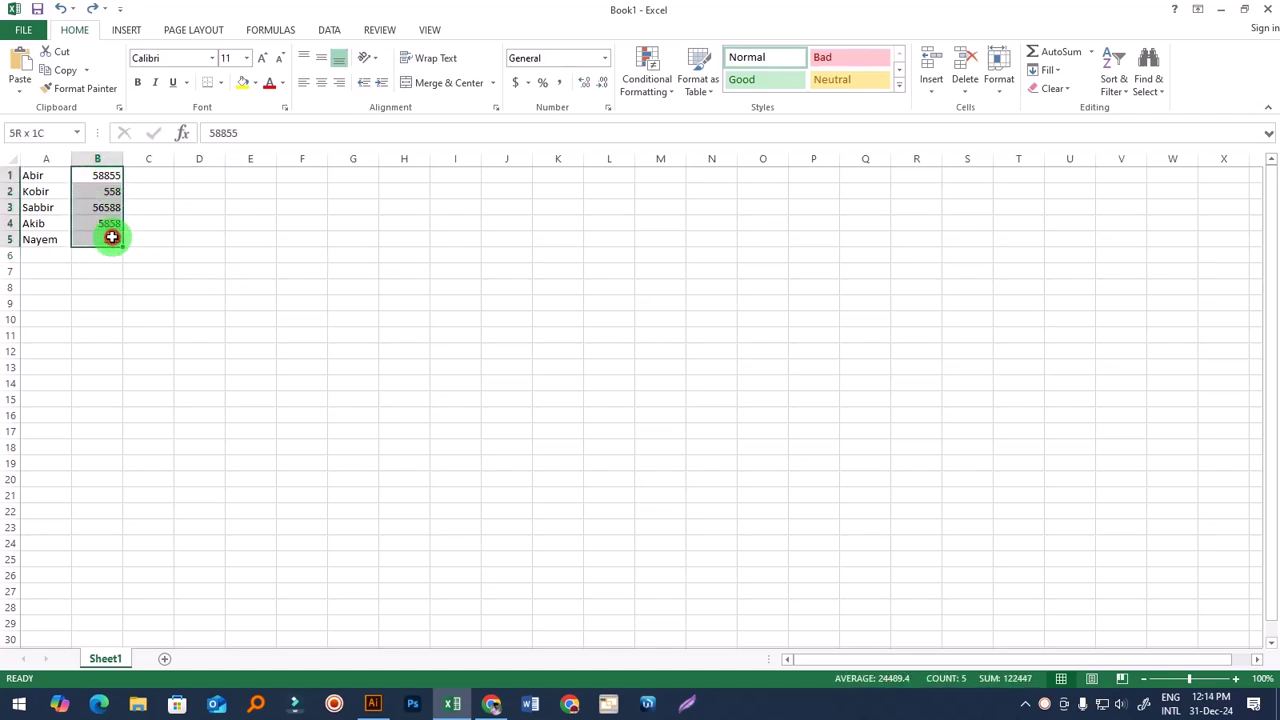
pyautogui.click(476, 262)
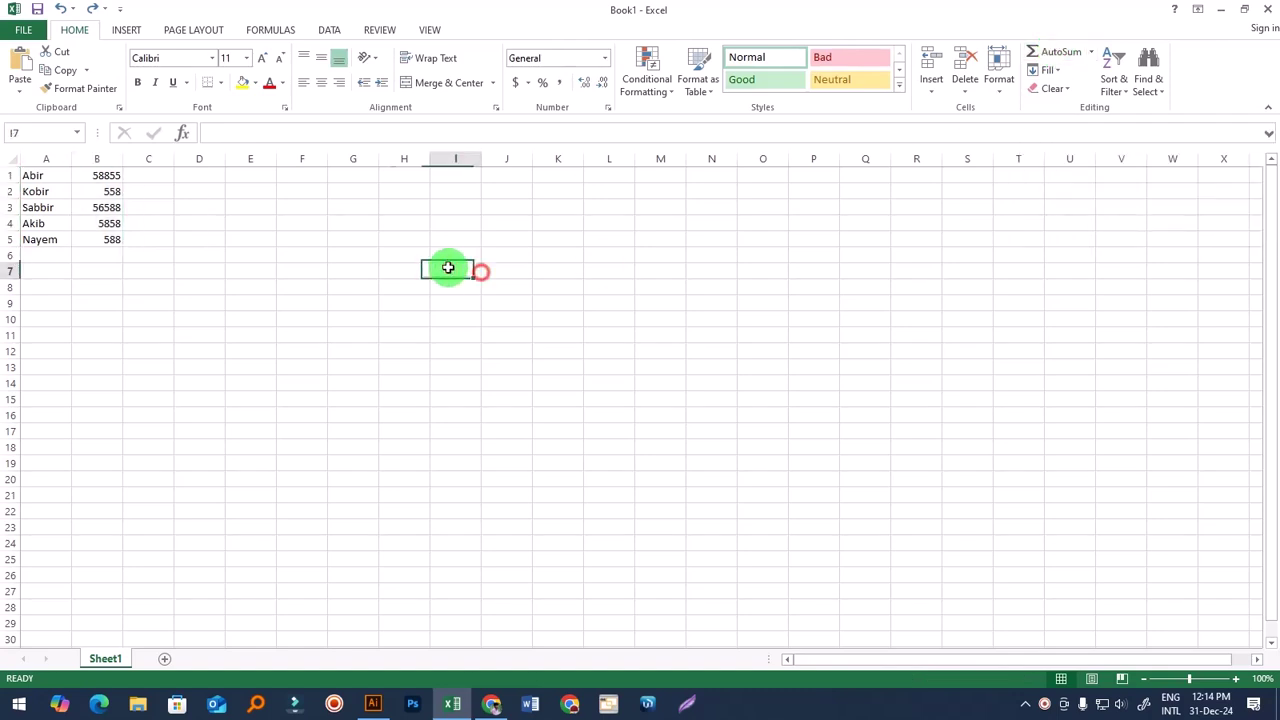
# Step: Total B1:B5 in cell B6 once more with AutoSum
pyautogui.click(109, 259)
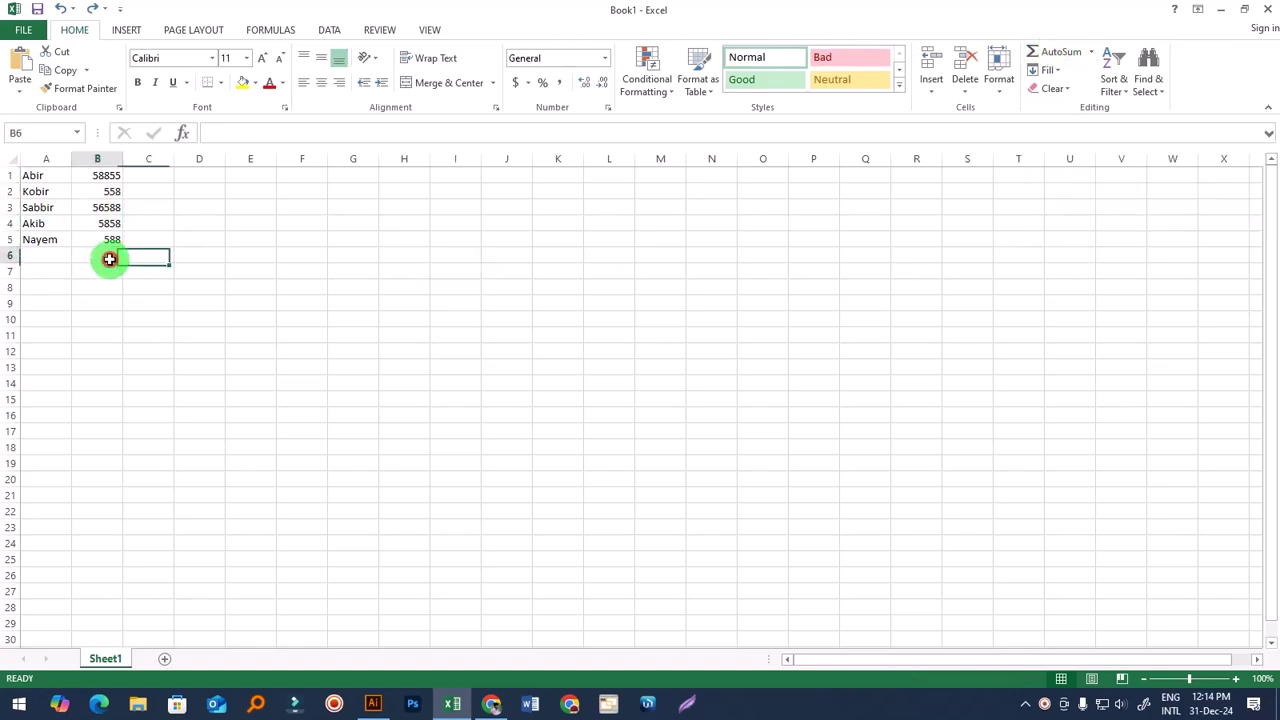
pyautogui.click(1046, 52)
pyautogui.press('Return')
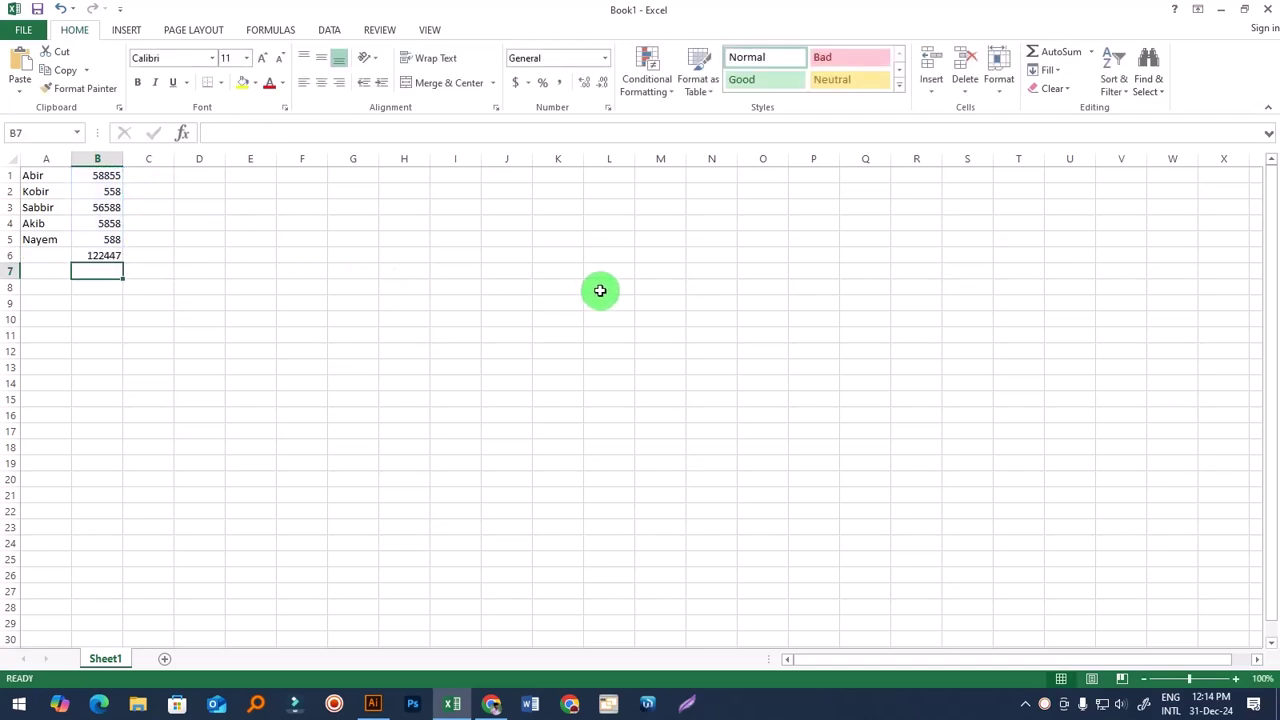
# Step: Undo the repeated AutoSum entry so that cell B6 is empty
pyautogui.hotkey('ctrl', 'z')
pyautogui.click(458, 318)
pyautogui.click(113, 259)
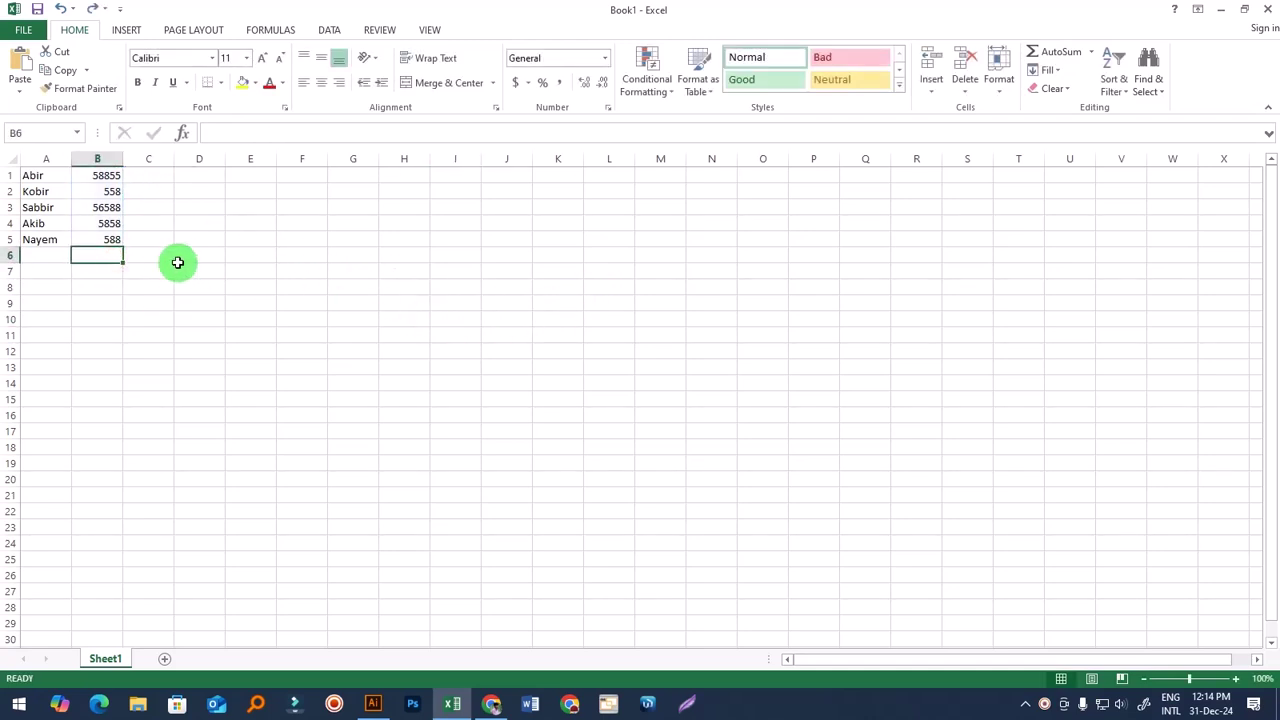
pyautogui.click(527, 305)
# Step: Enter the formula =sum(B1:B5) manually in cell B6 to total the numbers above
pyautogui.click(88, 252)
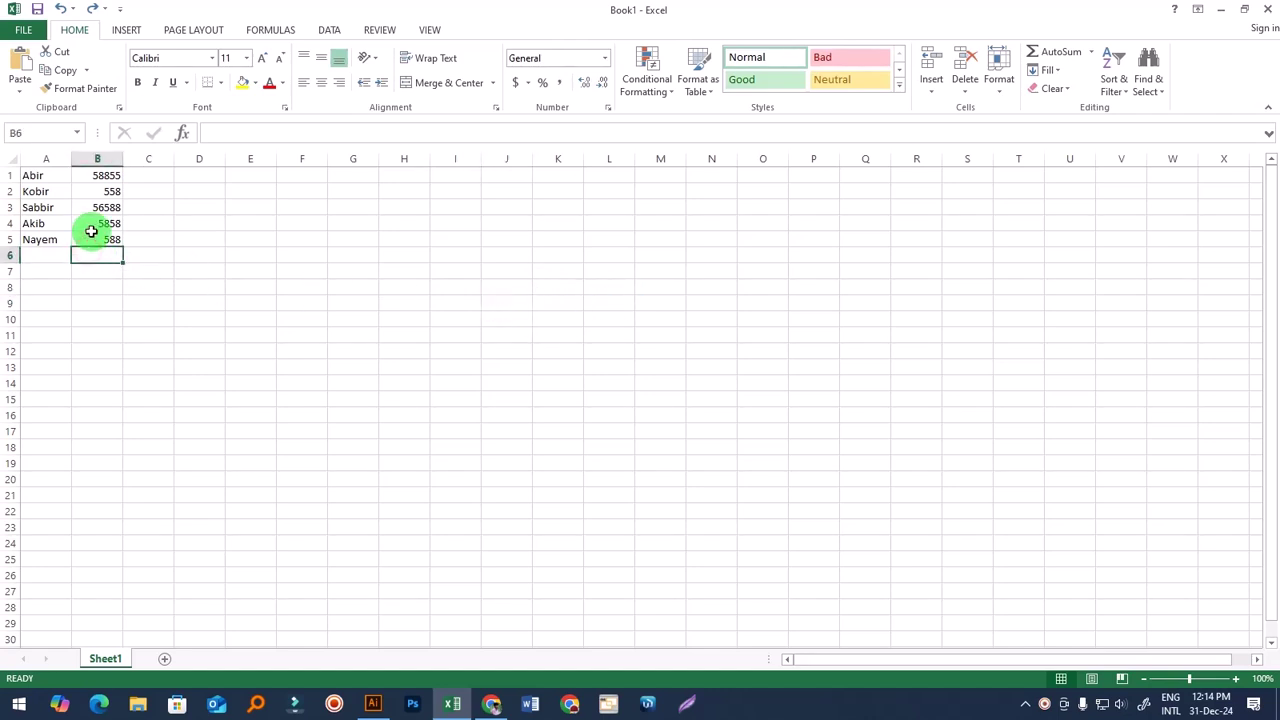
pyautogui.write('=')
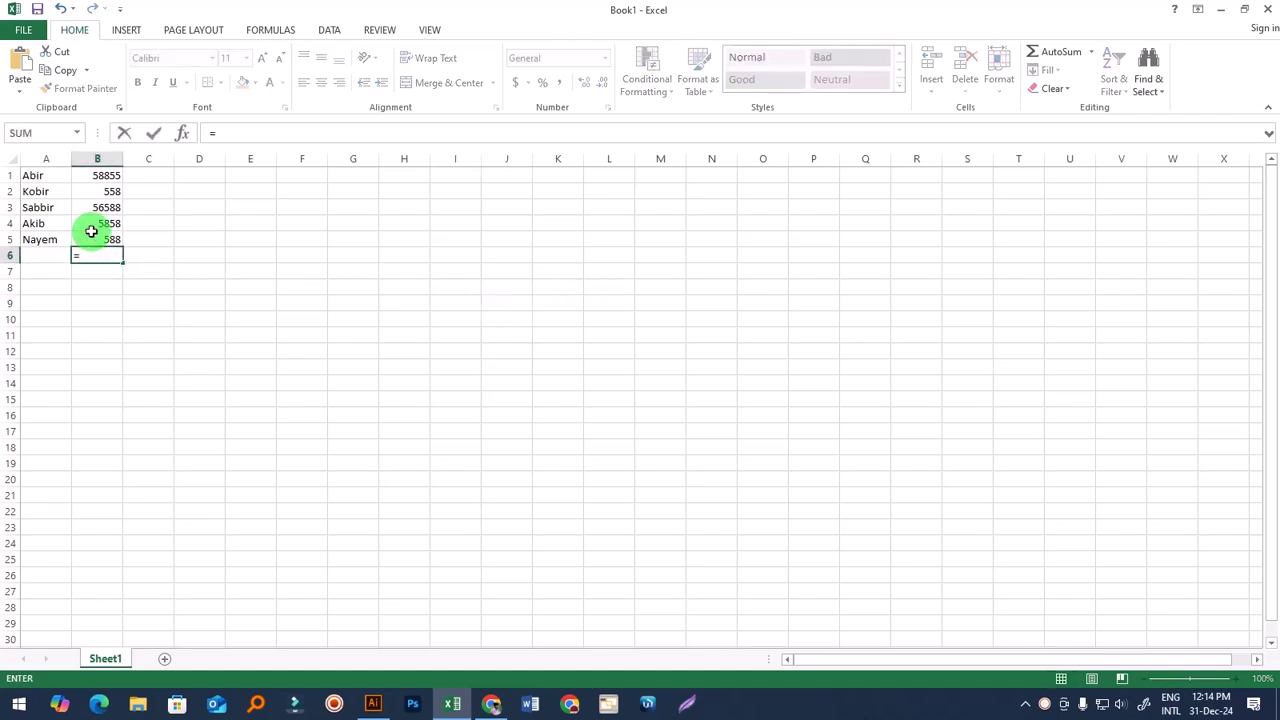
pyautogui.write('sum')
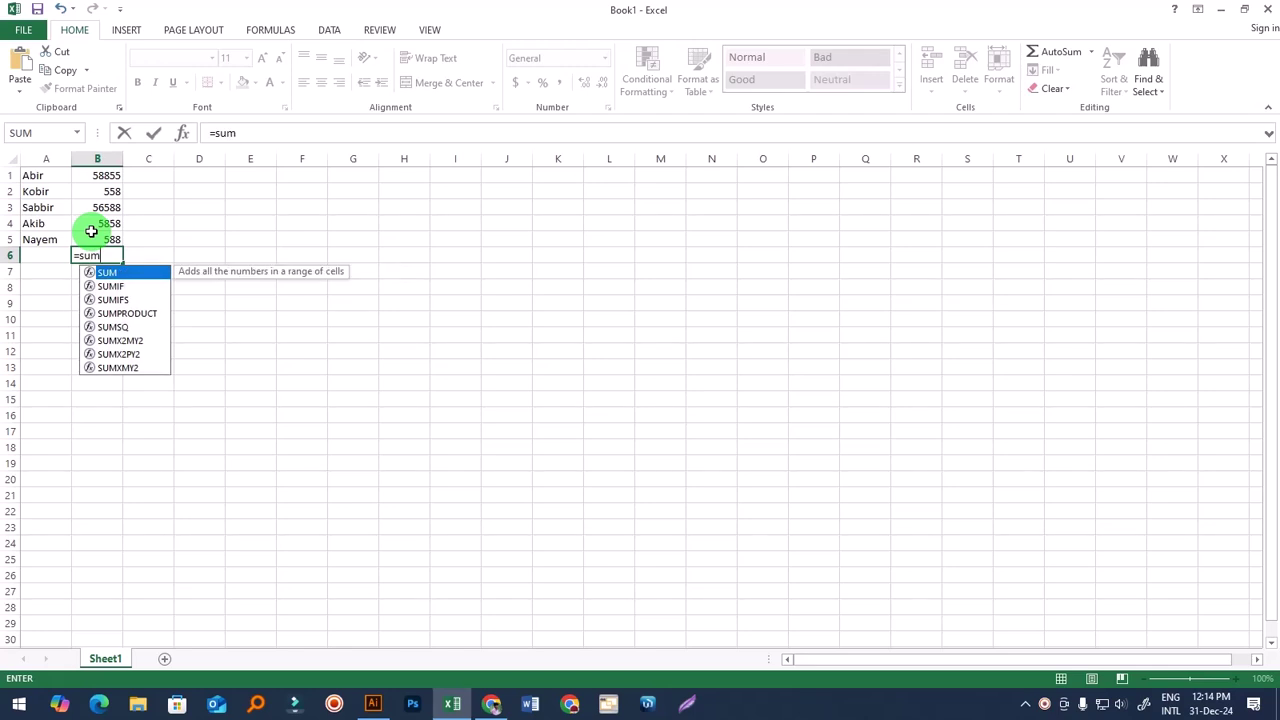
pyautogui.write('(')
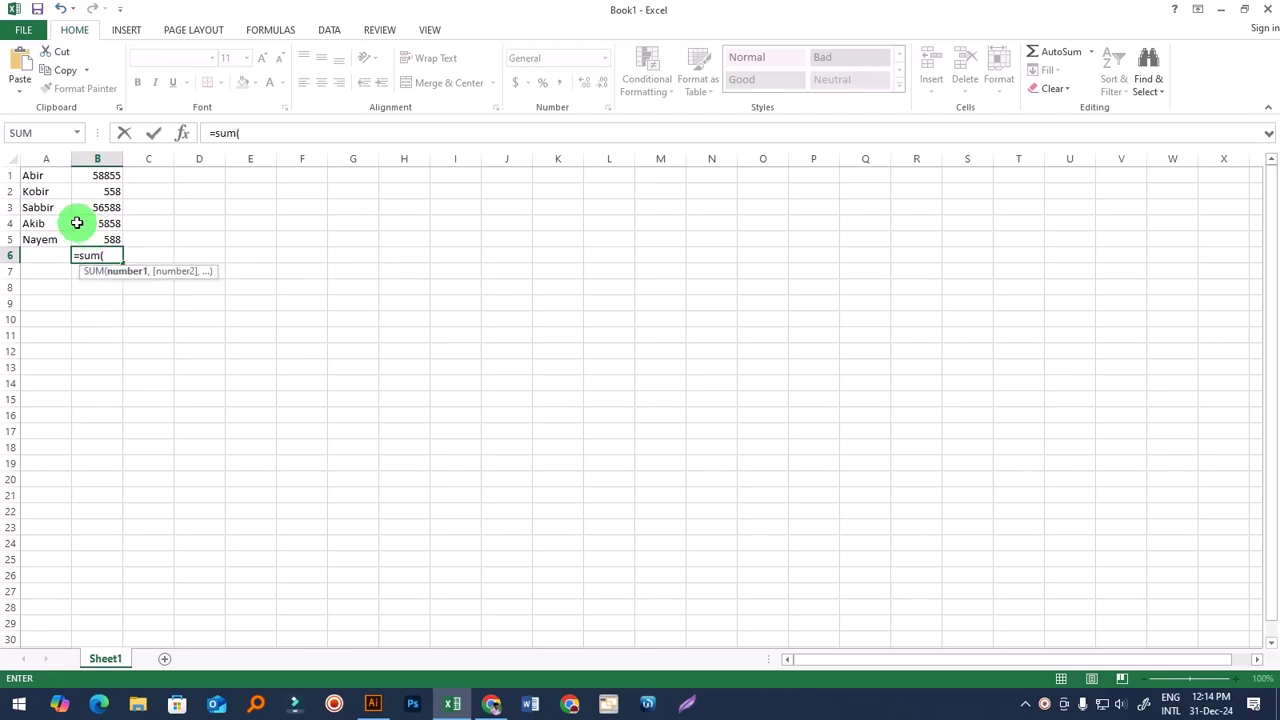
pyautogui.moveTo(108, 177); pyautogui.dragTo(108, 240)
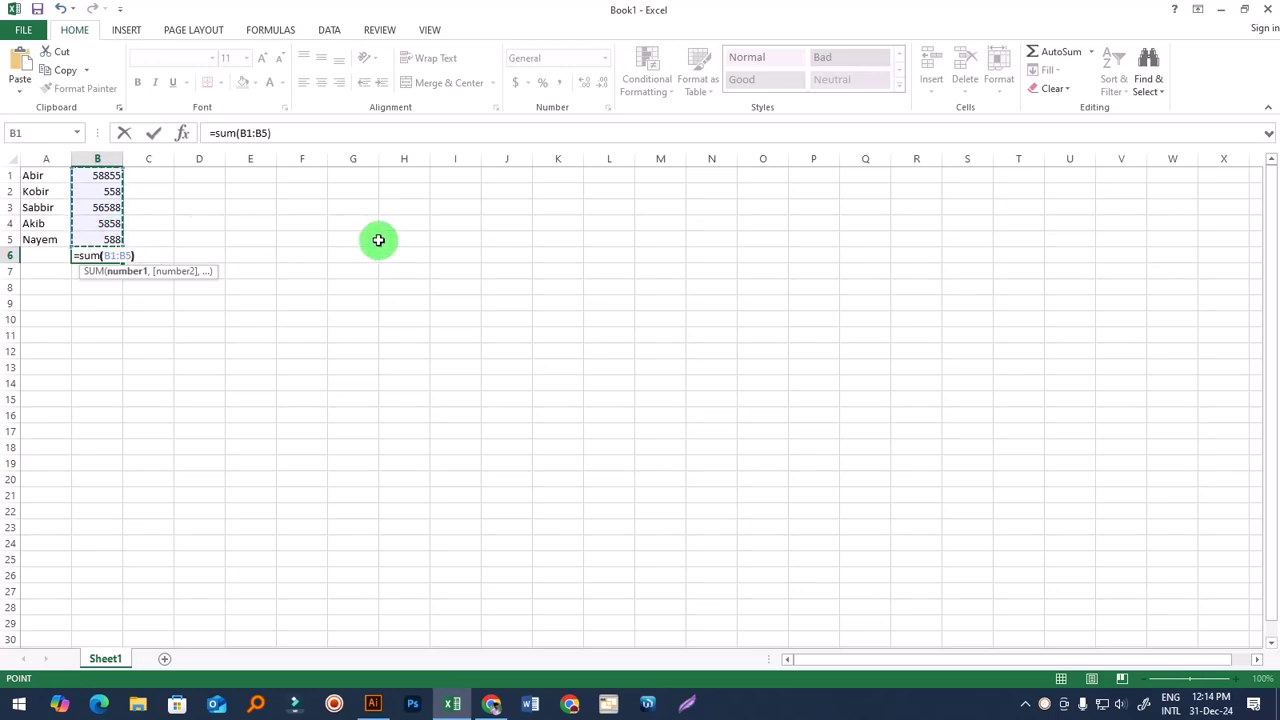
pyautogui.write(')')
pyautogui.press('Return')
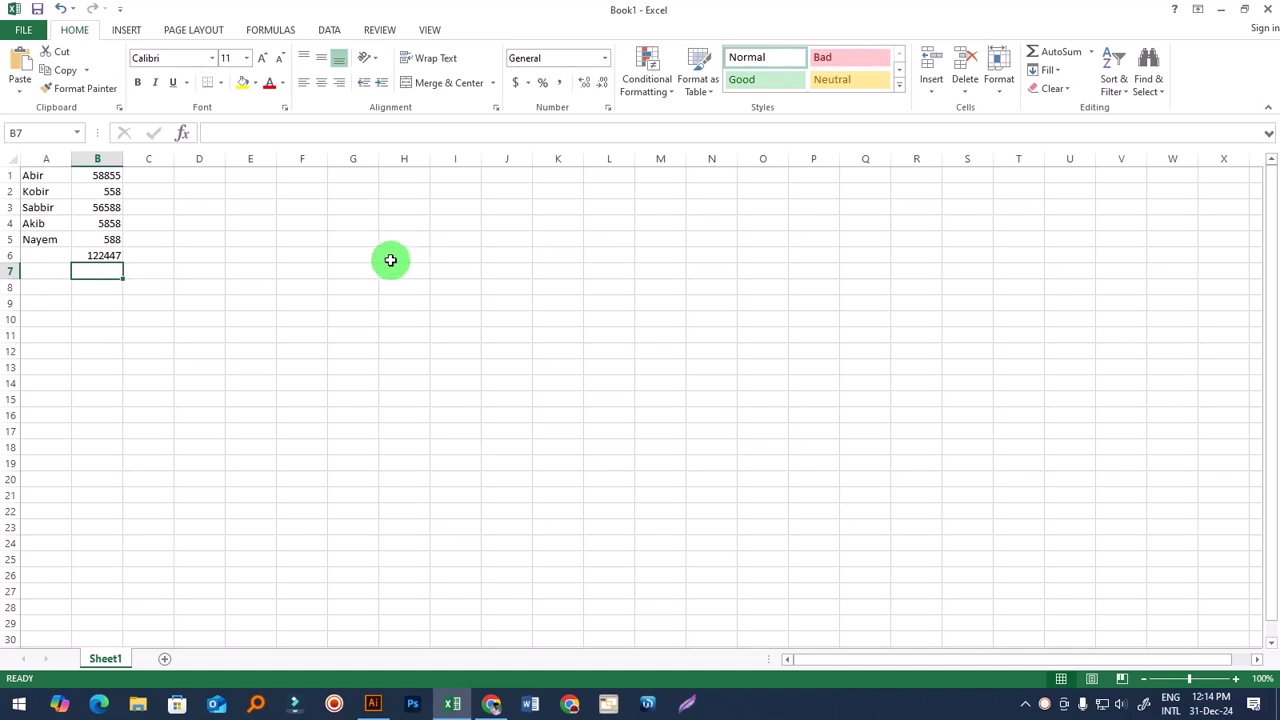
# Step: Clear the SUM formula from cell B6
pyautogui.click(96, 256)
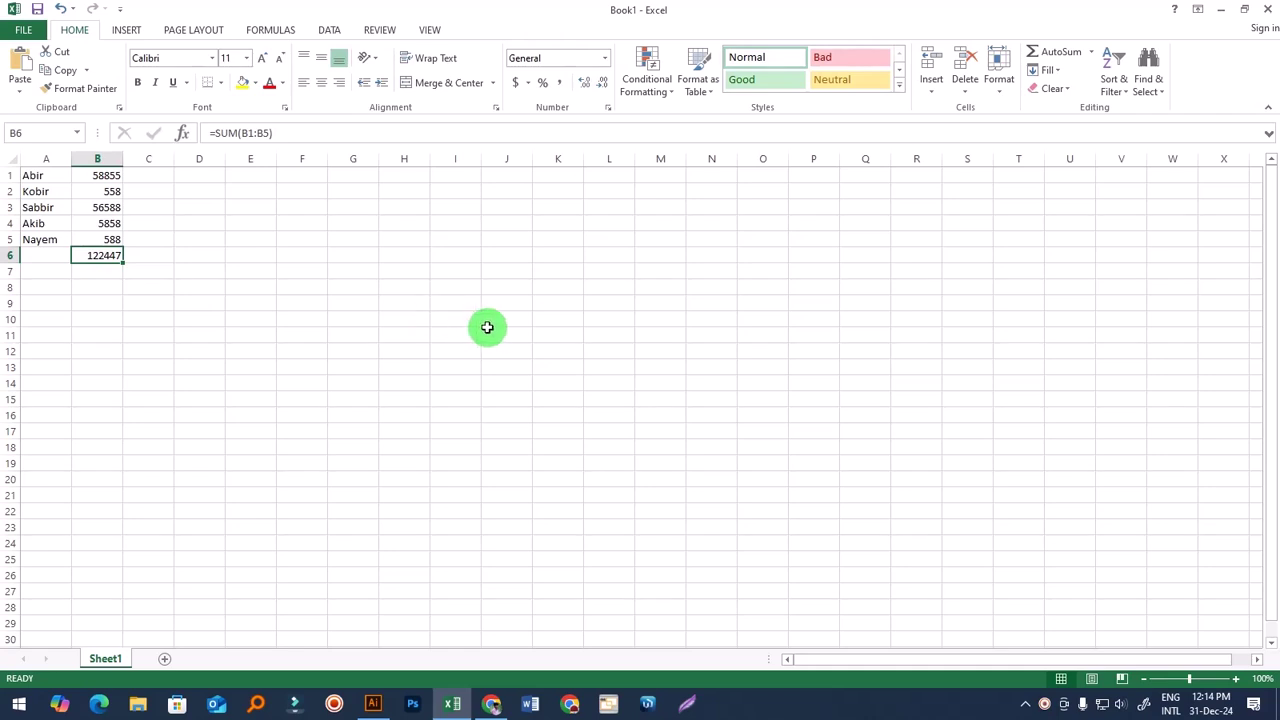
pyautogui.press('BackSpace')
pyautogui.click(351, 334)
# Step: Add the five numbers individually in cell B6 with the formula =B1+B2+B3+B4+B5
pyautogui.click(105, 254)
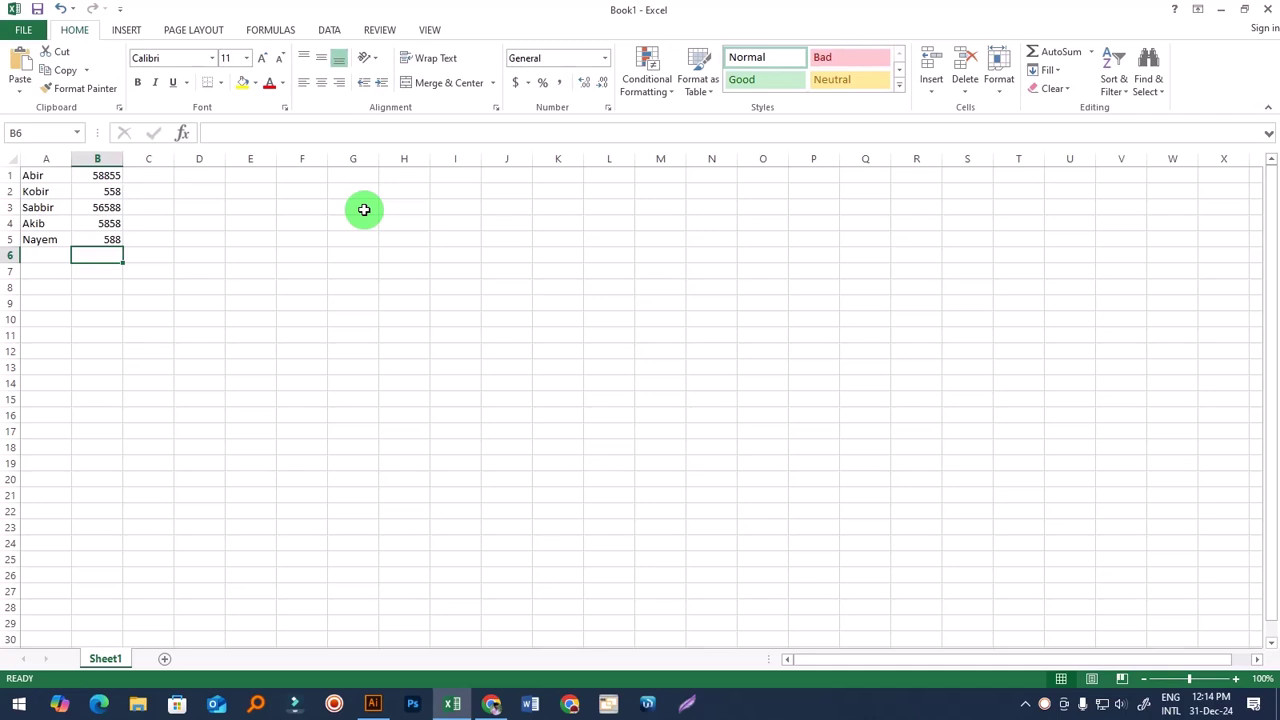
pyautogui.write('=')
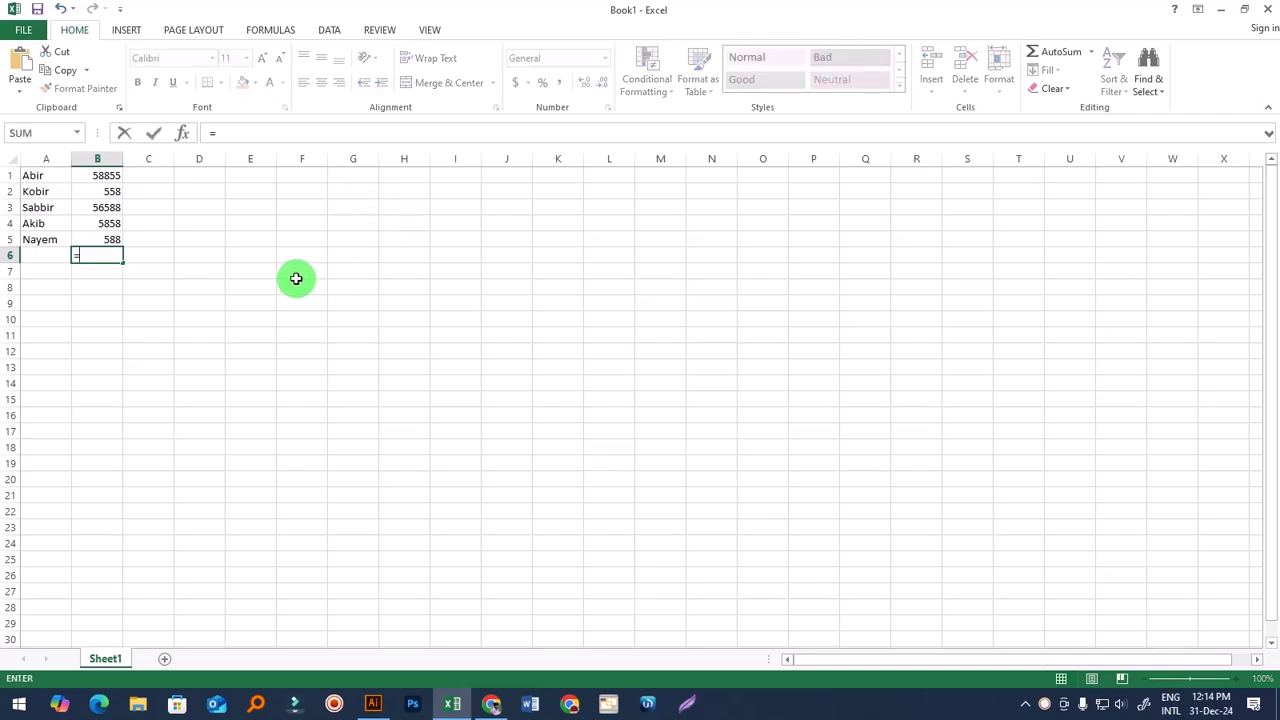
pyautogui.click(101, 175)
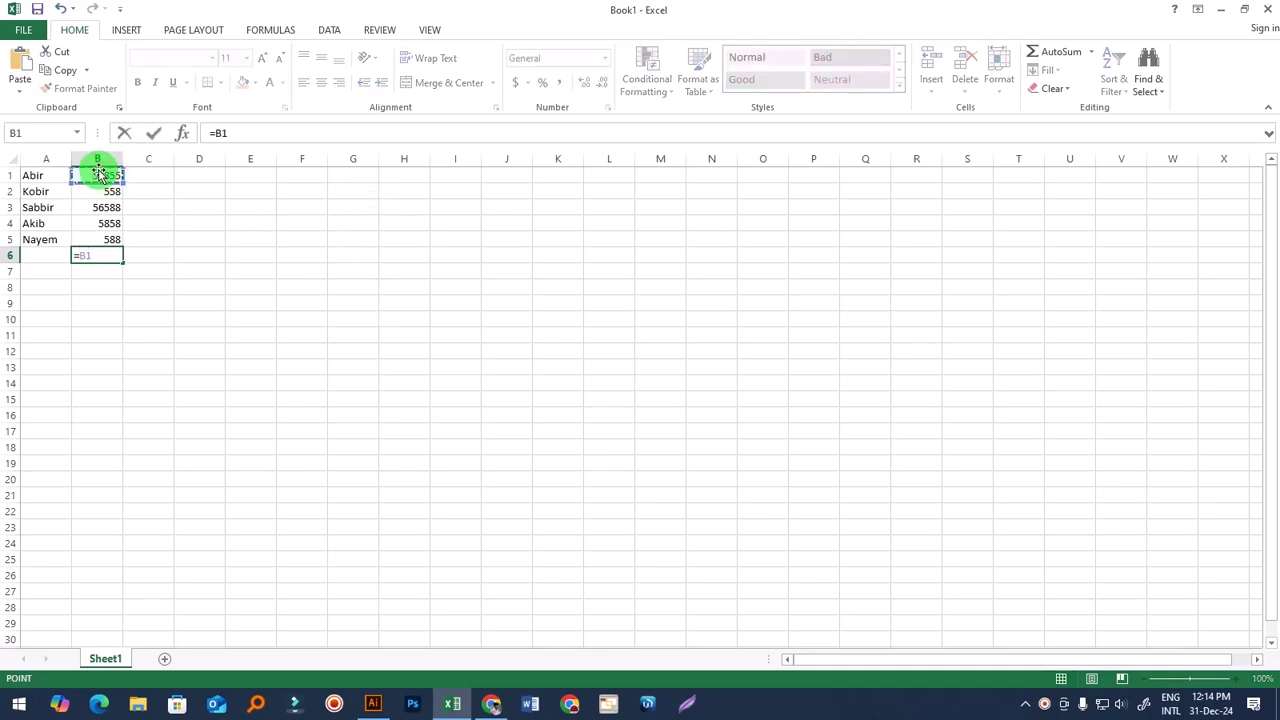
pyautogui.write('+')
pyautogui.click(101, 191)
pyautogui.write('+')
pyautogui.click(102, 208)
pyautogui.write('+')
pyautogui.click(102, 223)
pyautogui.write('+')
pyautogui.click(102, 239)
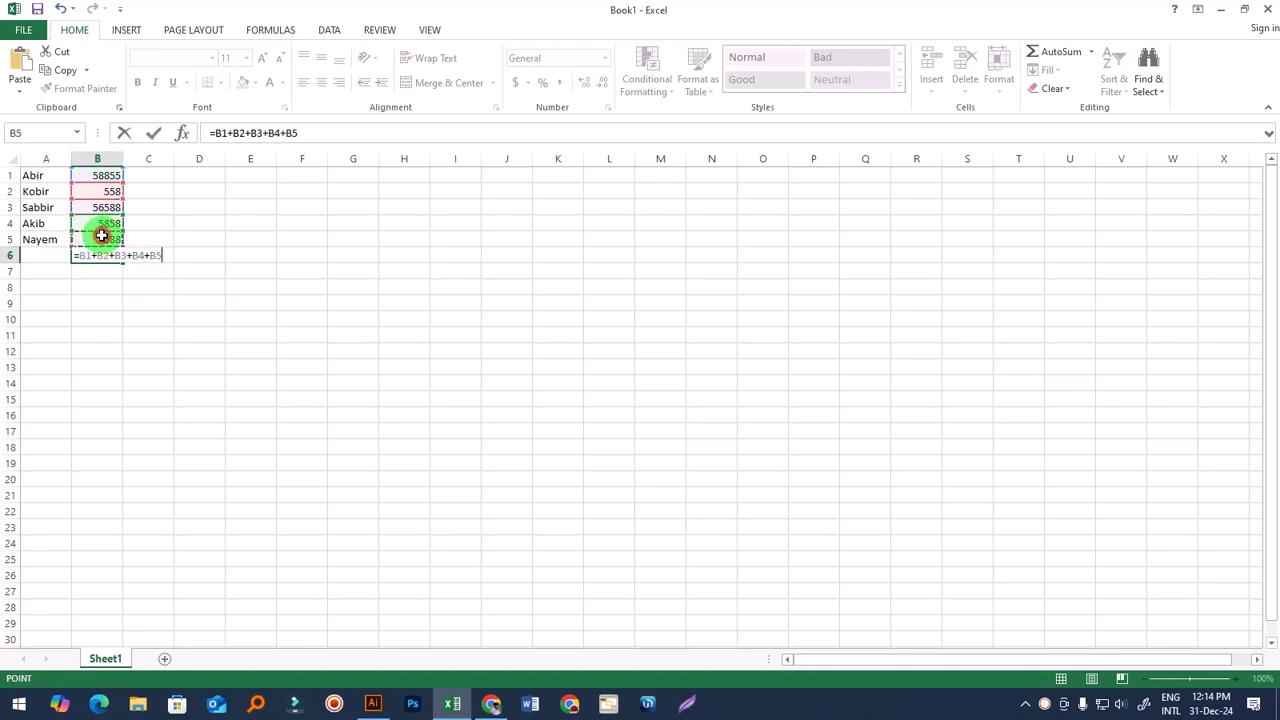
pyautogui.press('Return')
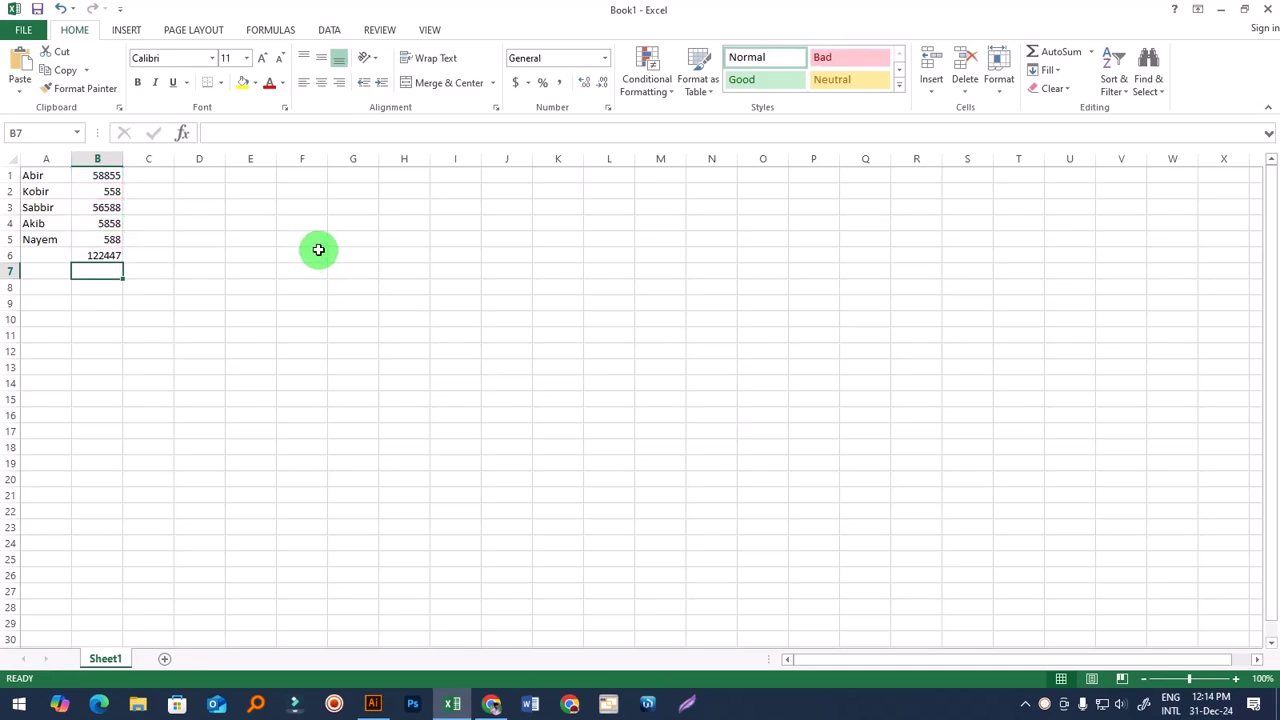
# Step: Undo the cell-by-cell addition formula in cell B6
pyautogui.hotkey('ctrl', 'z')
pyautogui.click(293, 289)
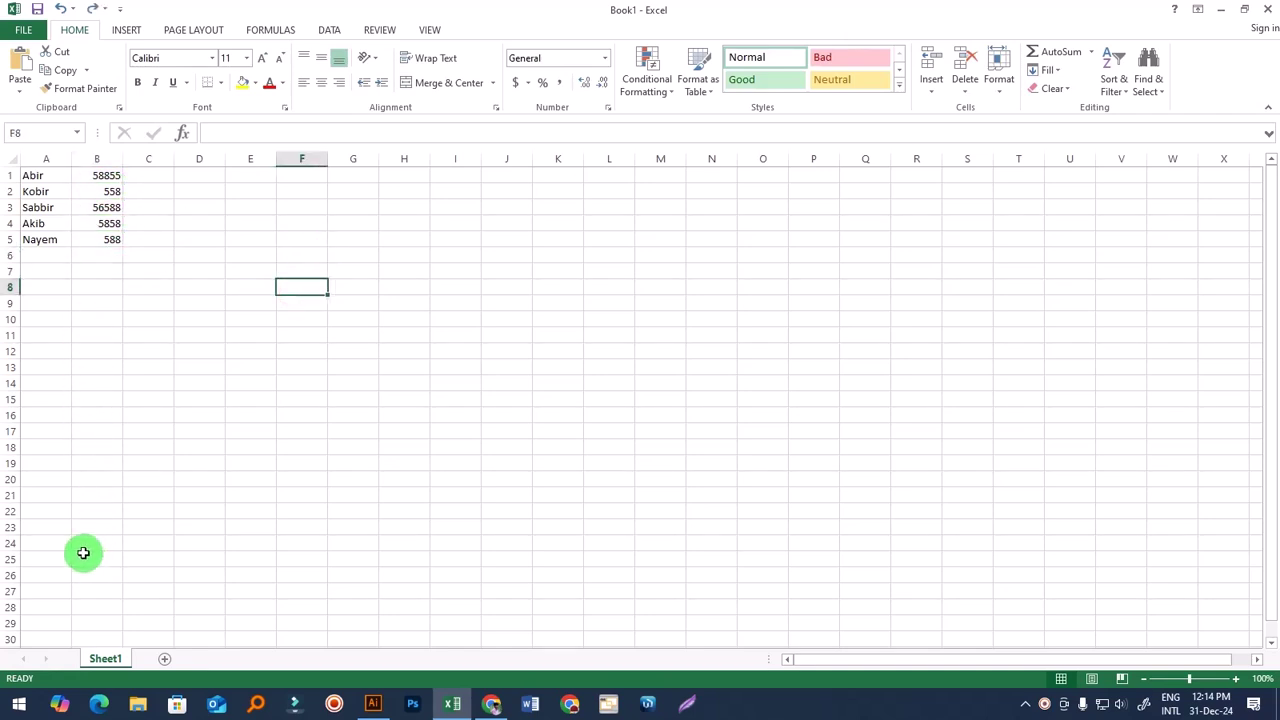
pyautogui.click(200, 440)
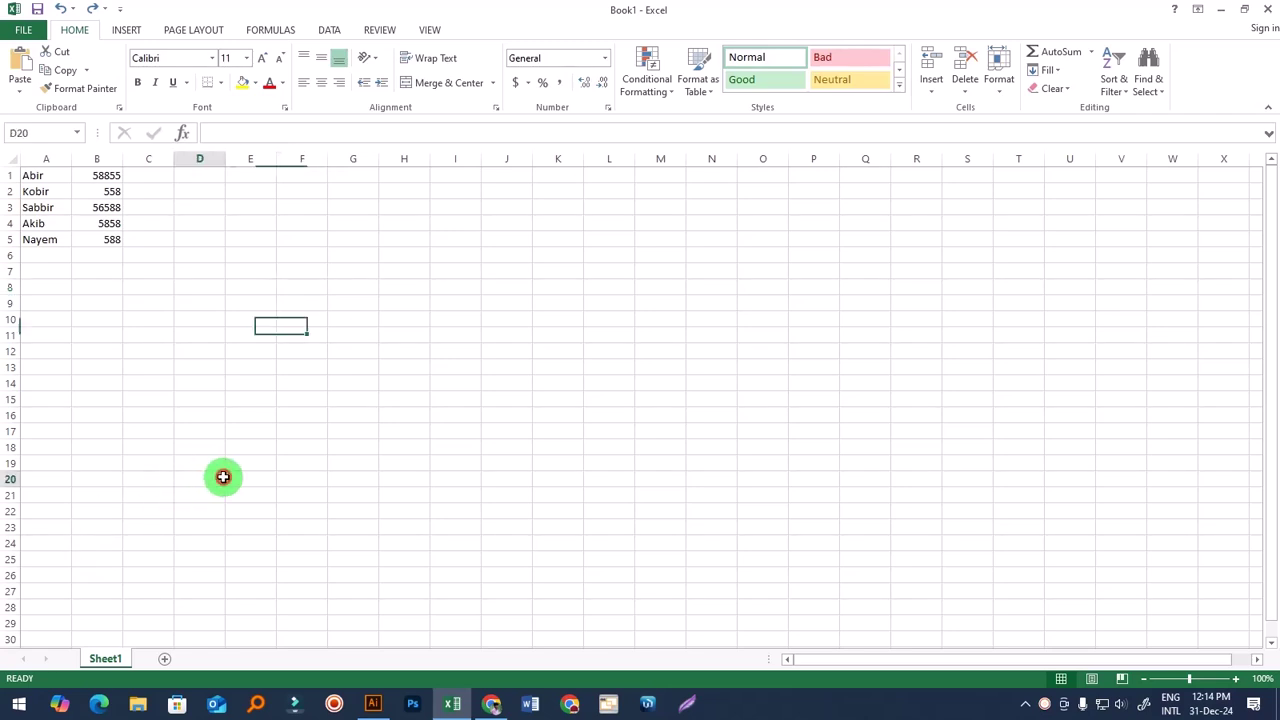
# Step: Total the five numbers in cell B6 with the formula =SUM(B1:B5), selecting the range on the sheet
pyautogui.click(97, 259)
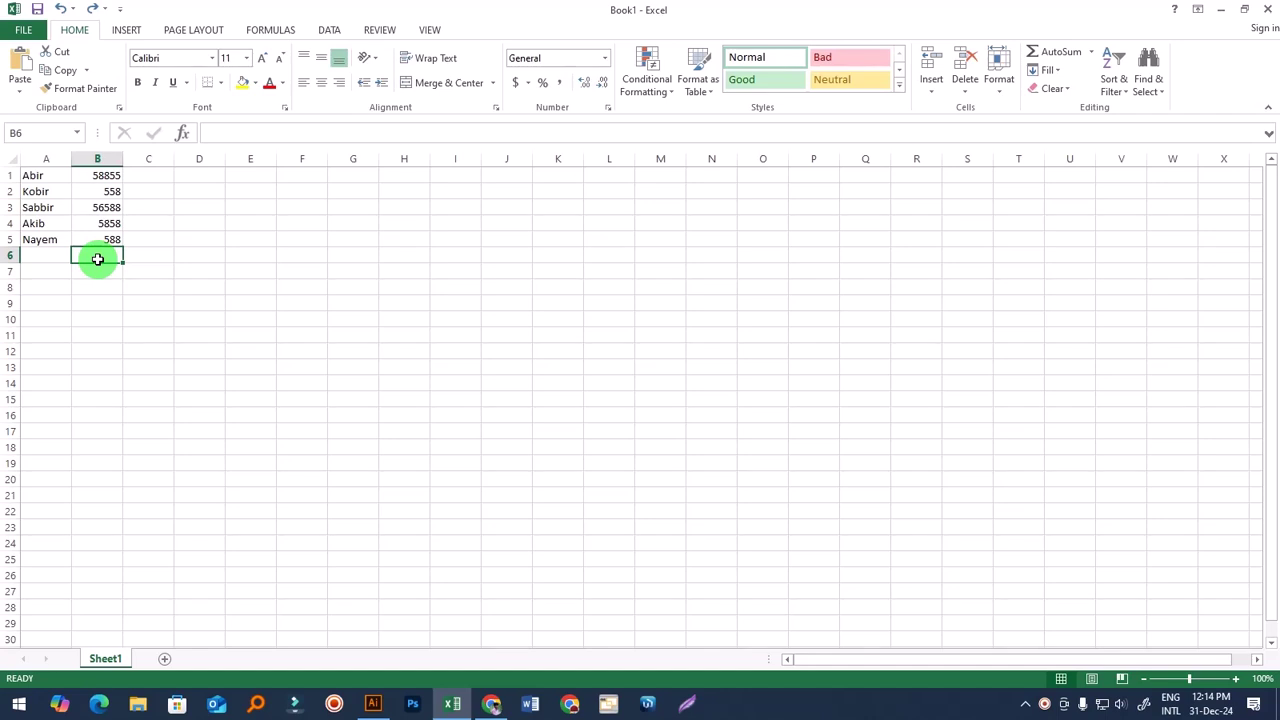
pyautogui.write('su')
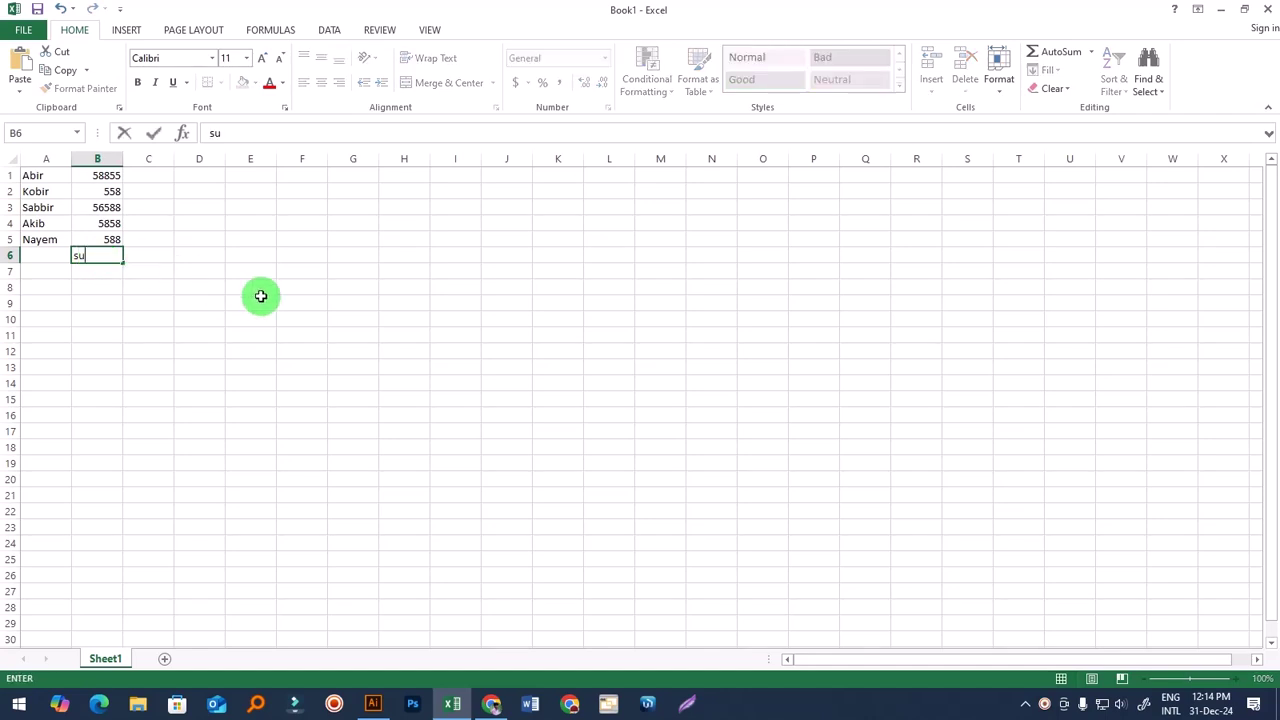
pyautogui.write('=-')
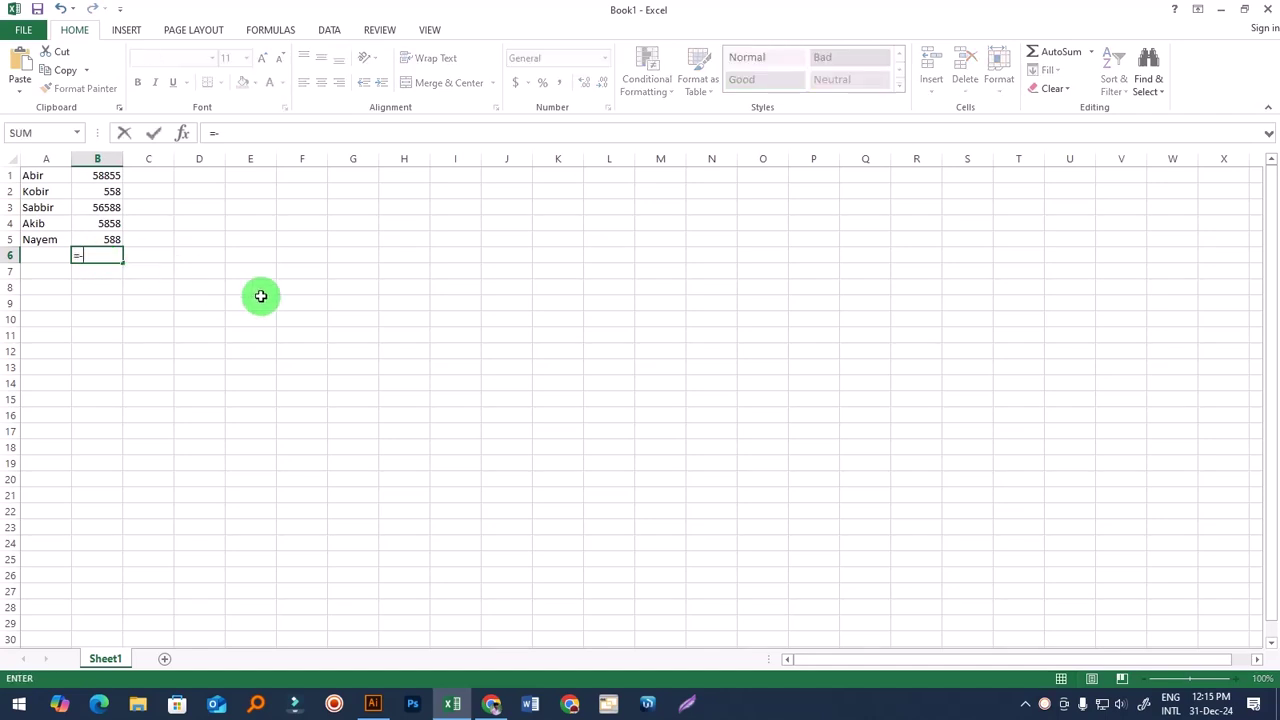
pyautogui.write('sum')
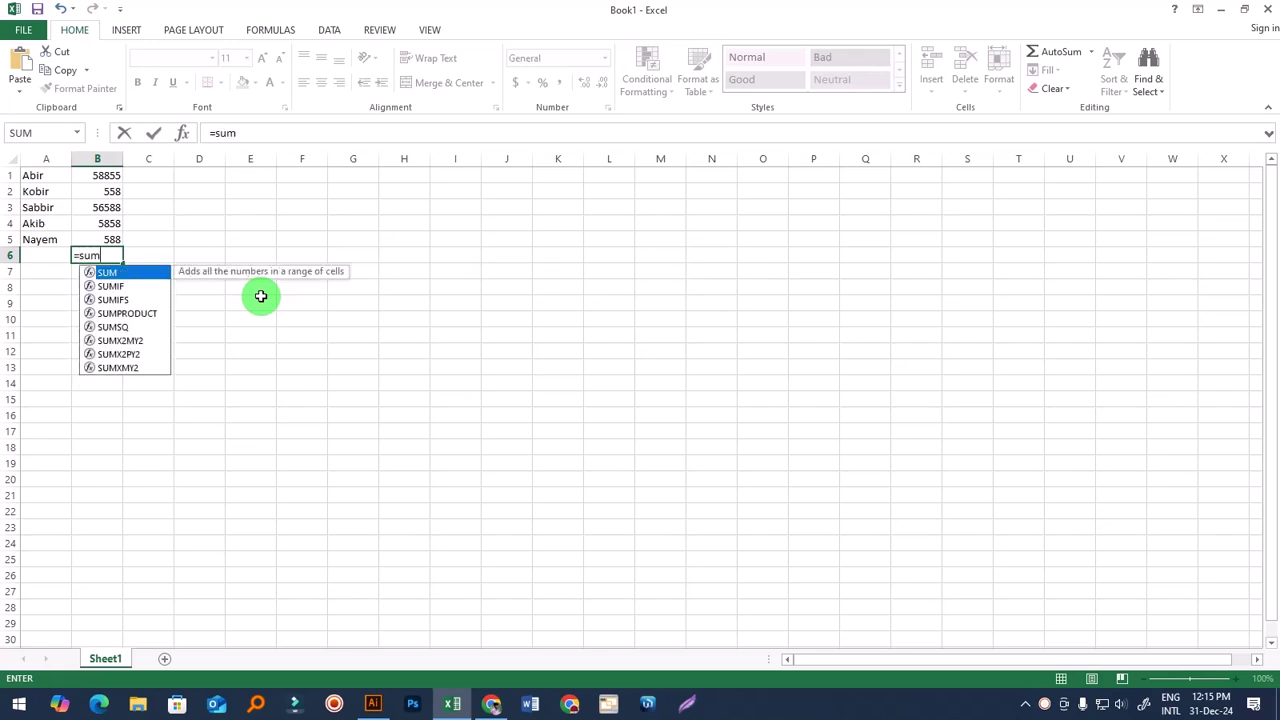
pyautogui.write('(')
pyautogui.moveTo(106, 175); pyautogui.dragTo(104, 240)
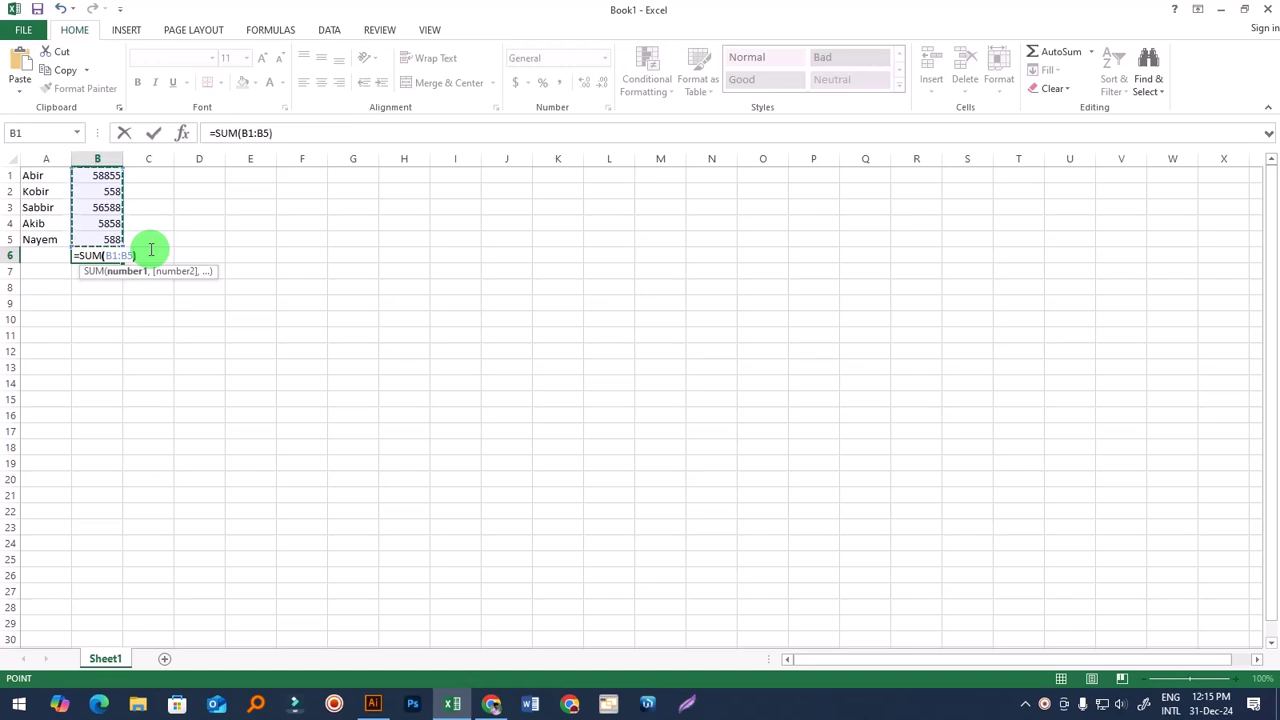
pyautogui.press('Return')
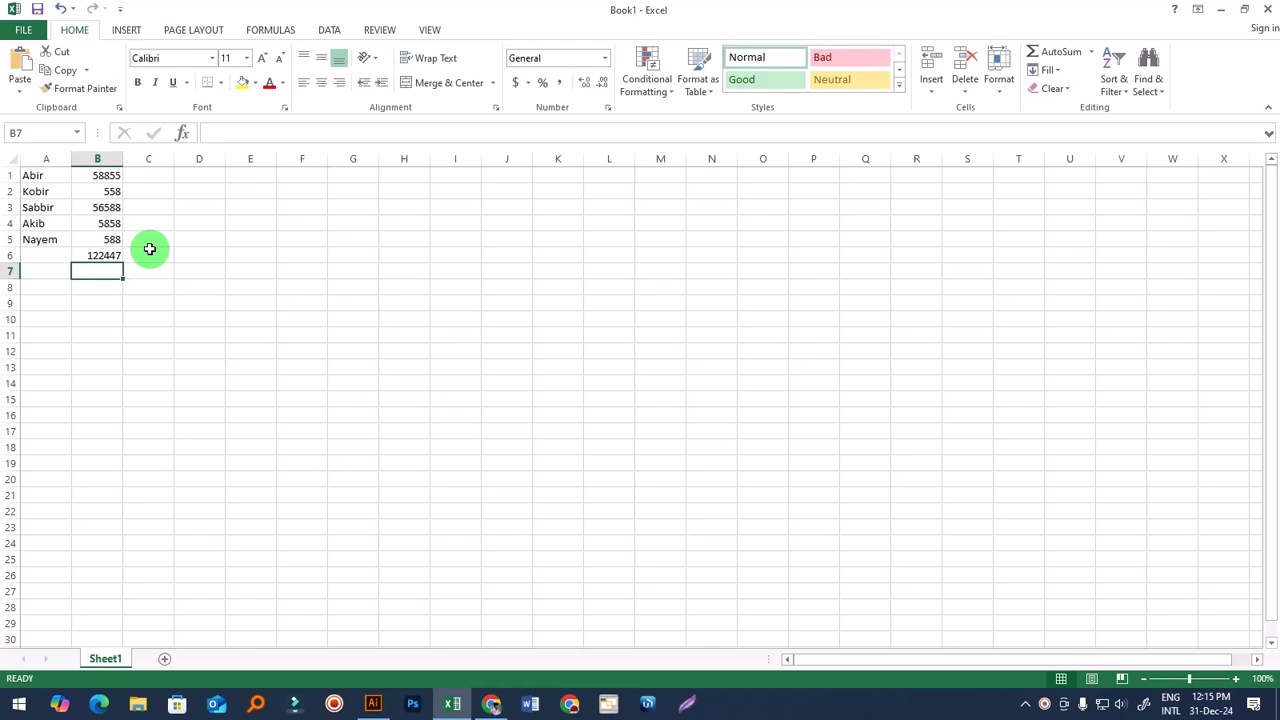
# Step: Delete the SUM formula from cell B6
pyautogui.click(94, 254)
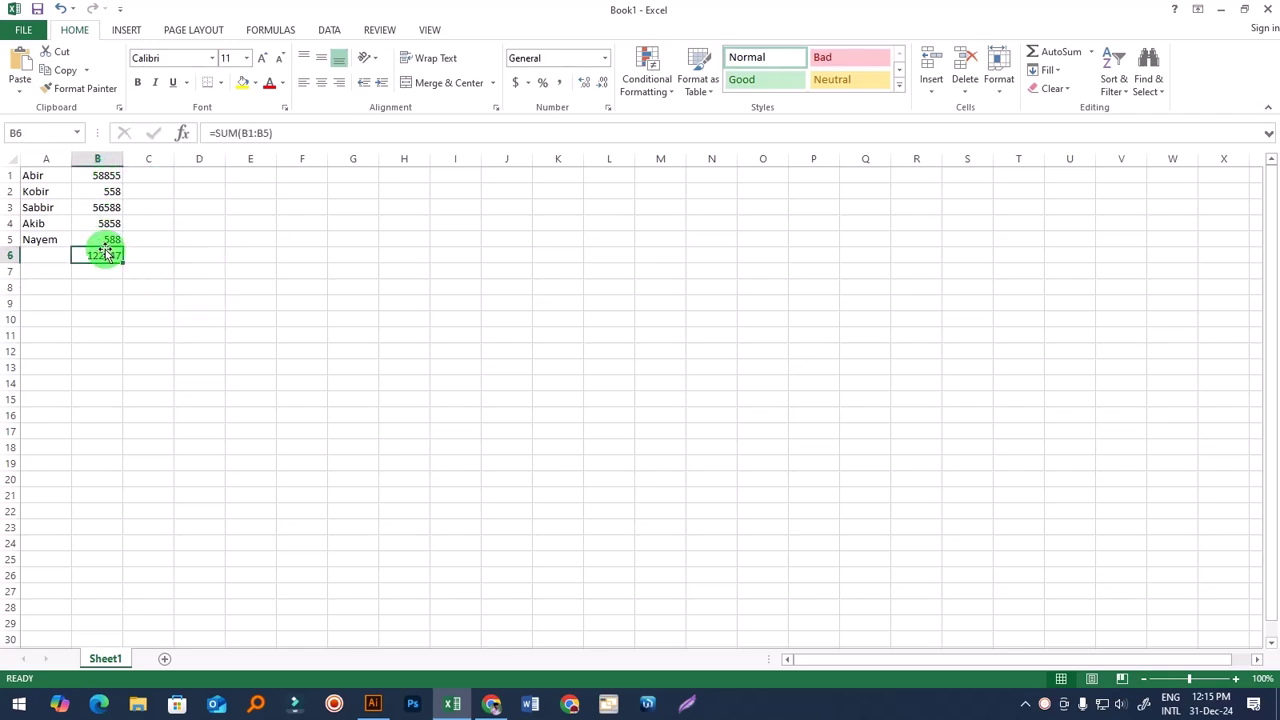
pyautogui.press('BackSpace')
pyautogui.click(286, 276)
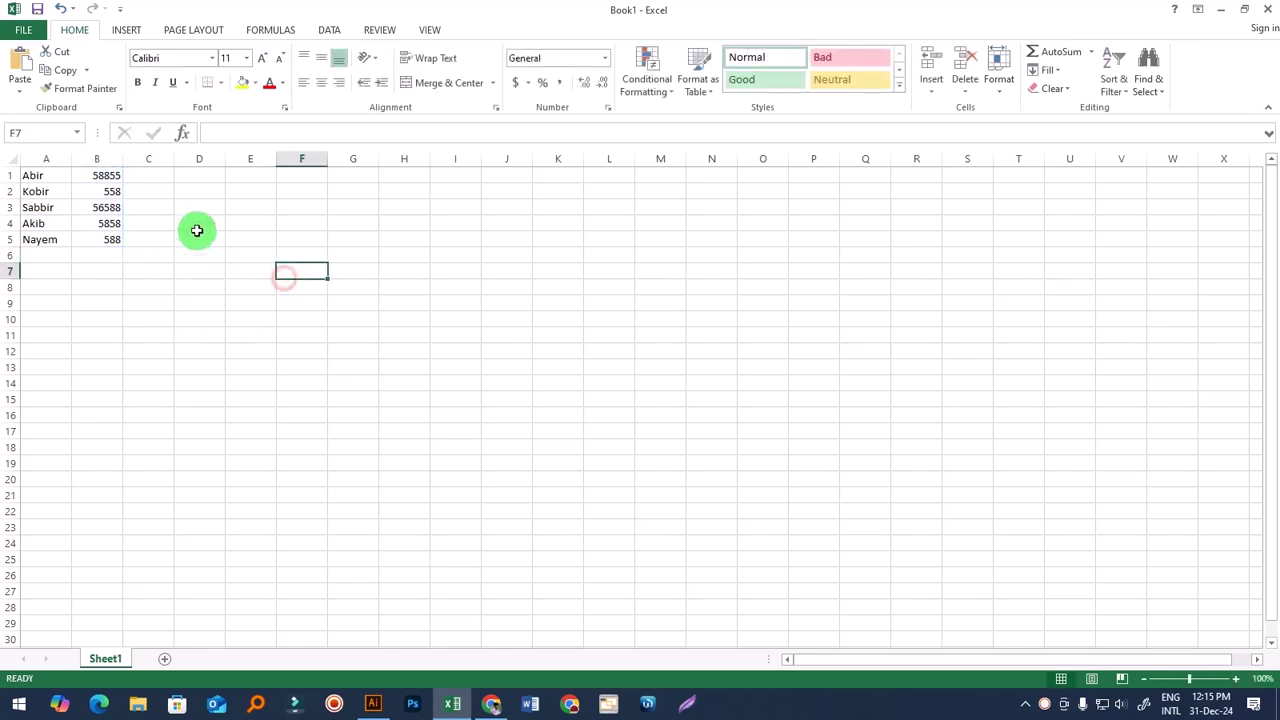
pyautogui.moveTo(106, 175); pyautogui.dragTo(106, 238)
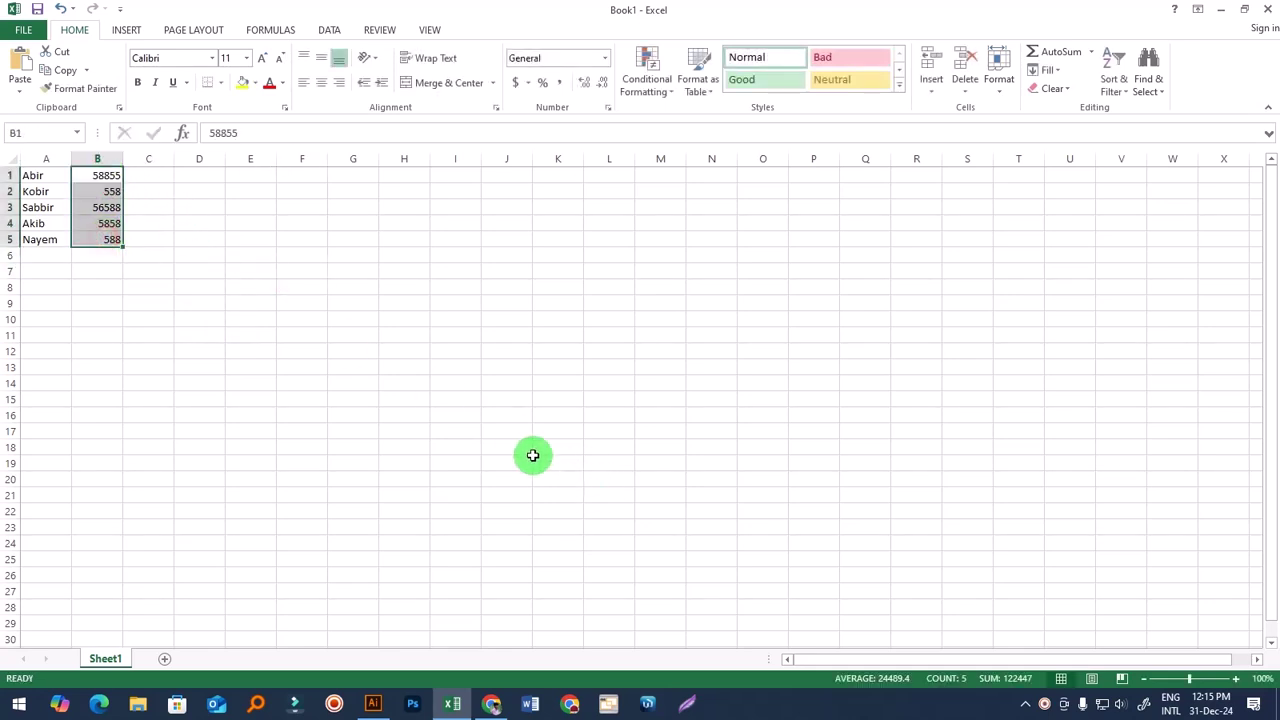
pyautogui.click(497, 432)
pyautogui.moveTo(110, 177); pyautogui.dragTo(110, 236)
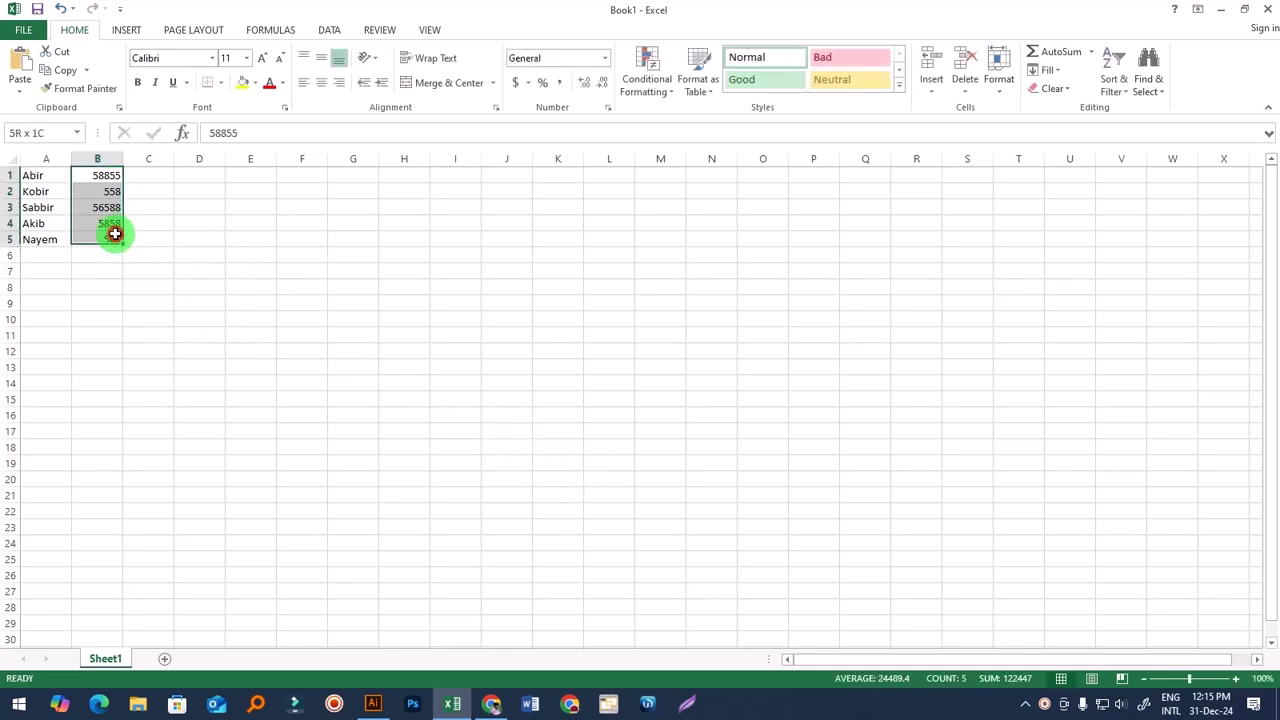
pyautogui.click(458, 416)
pyautogui.click(540, 475)
# Step: Total the number column in the distant cell I16 with the formula =SUM(B1:B5)
pyautogui.click(458, 415)
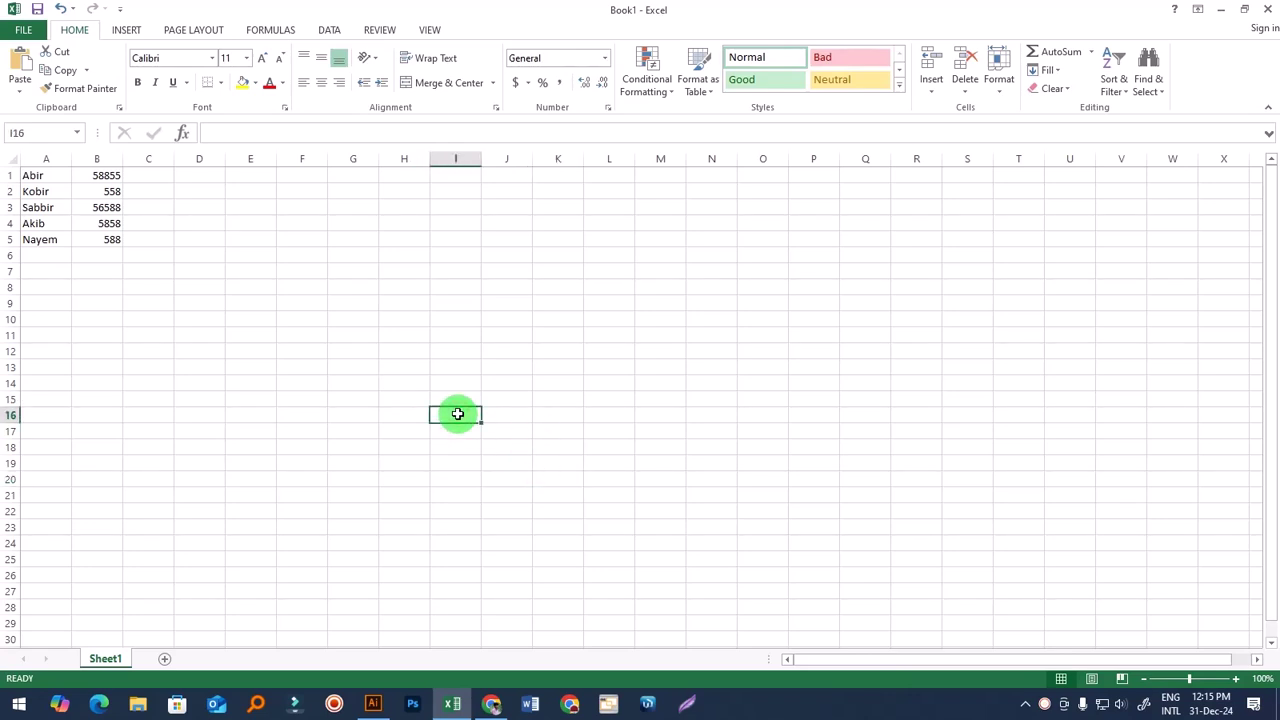
pyautogui.write('=')
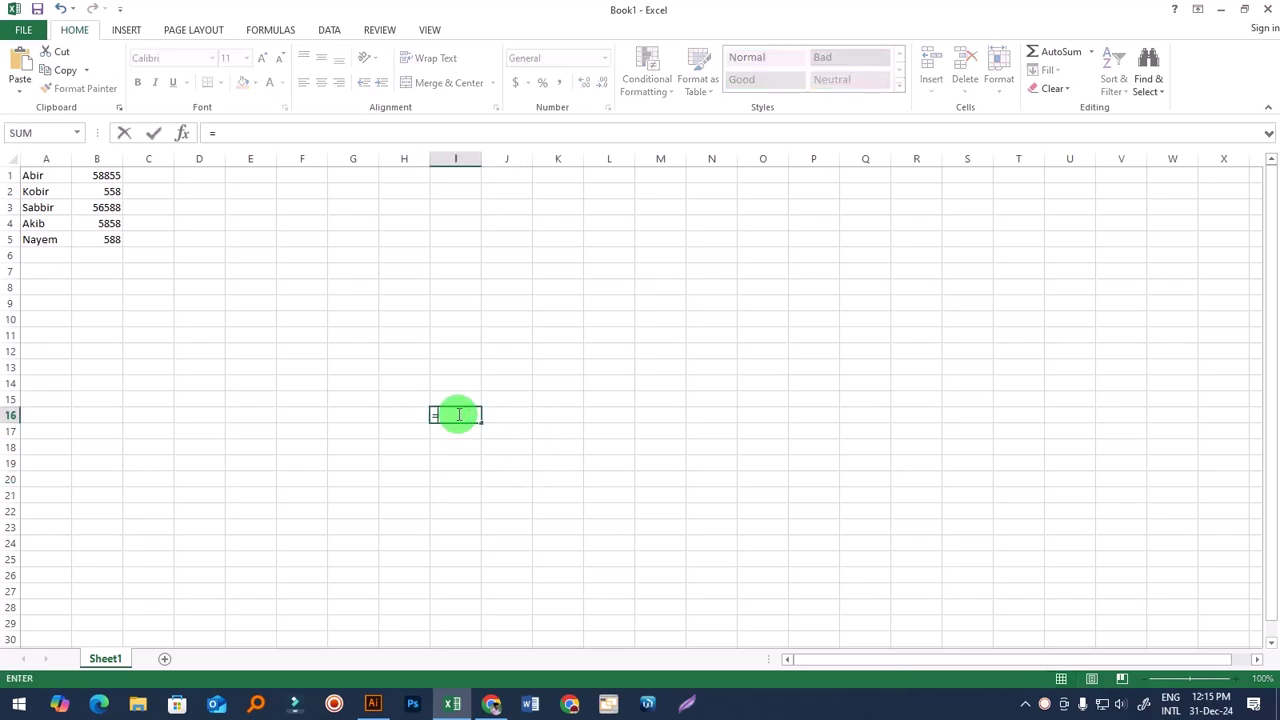
pyautogui.write('sum')
pyautogui.press('Tab')
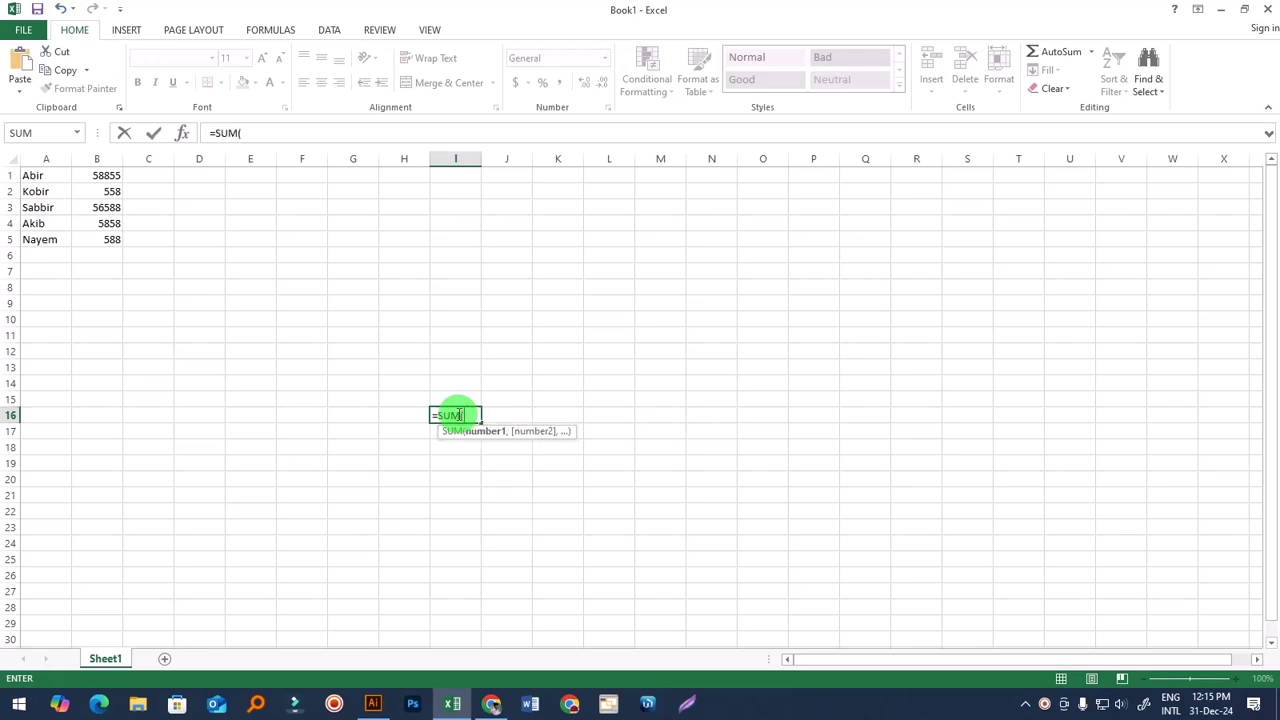
pyautogui.moveTo(94, 175); pyautogui.dragTo(100, 239)
pyautogui.write(')')
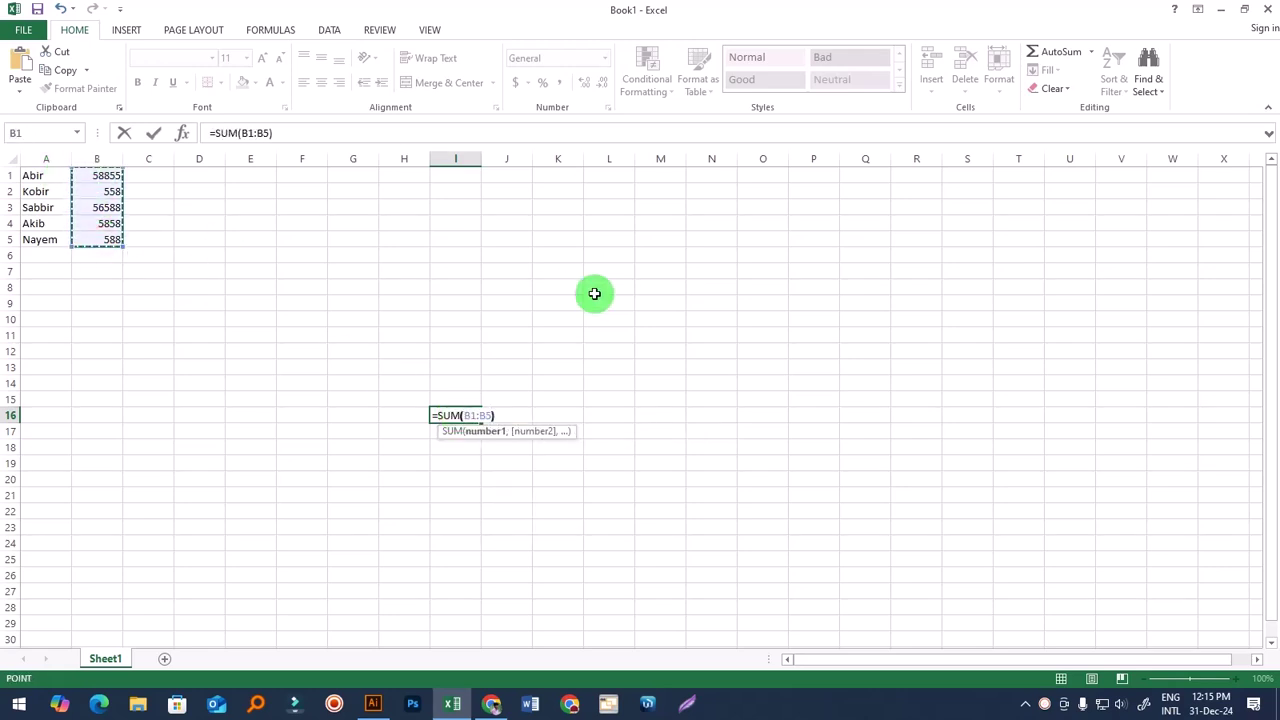
pyautogui.press('Return')
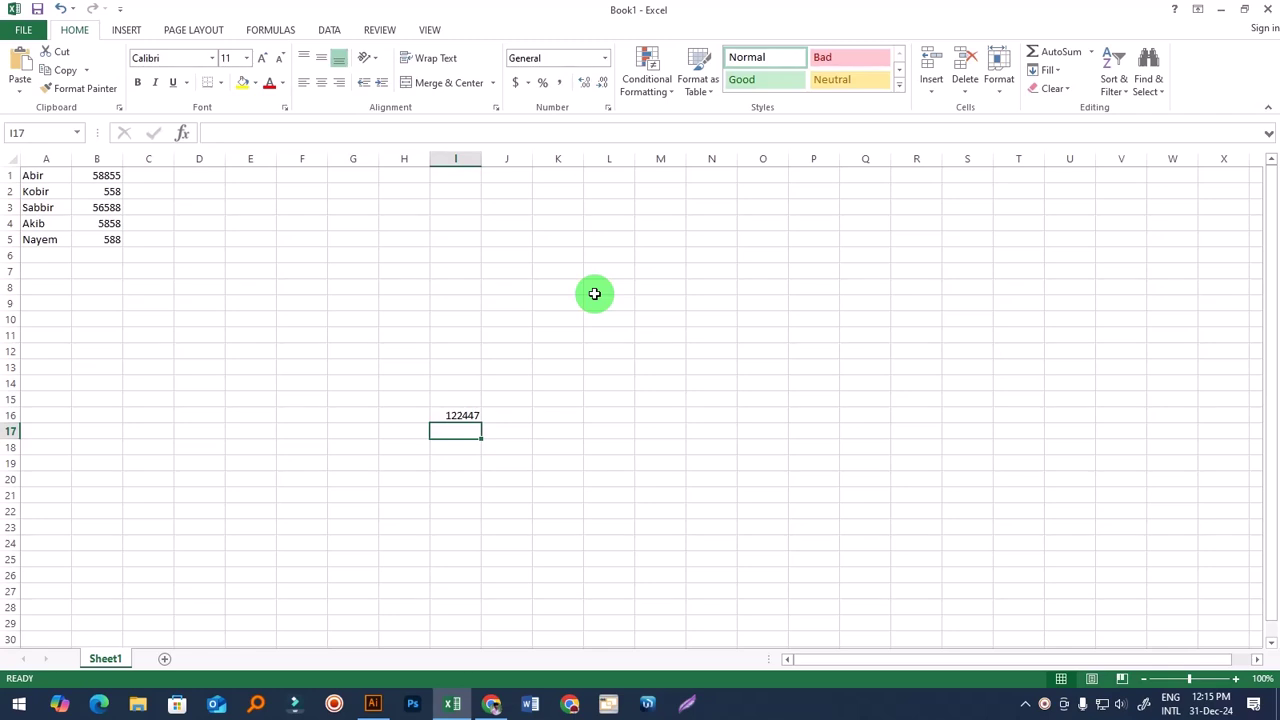
# Step: Delete the SUM formula from cell I16
pyautogui.click(452, 416)
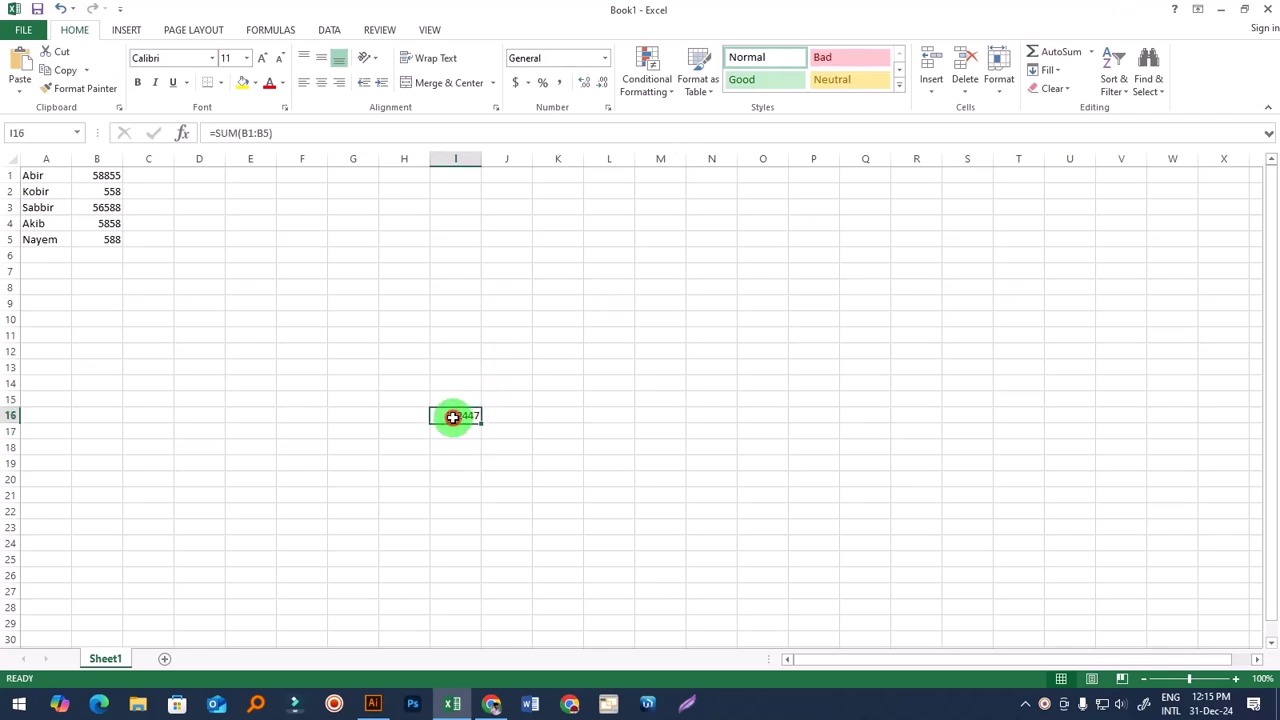
pyautogui.press('BackSpace')
pyautogui.click(610, 446)
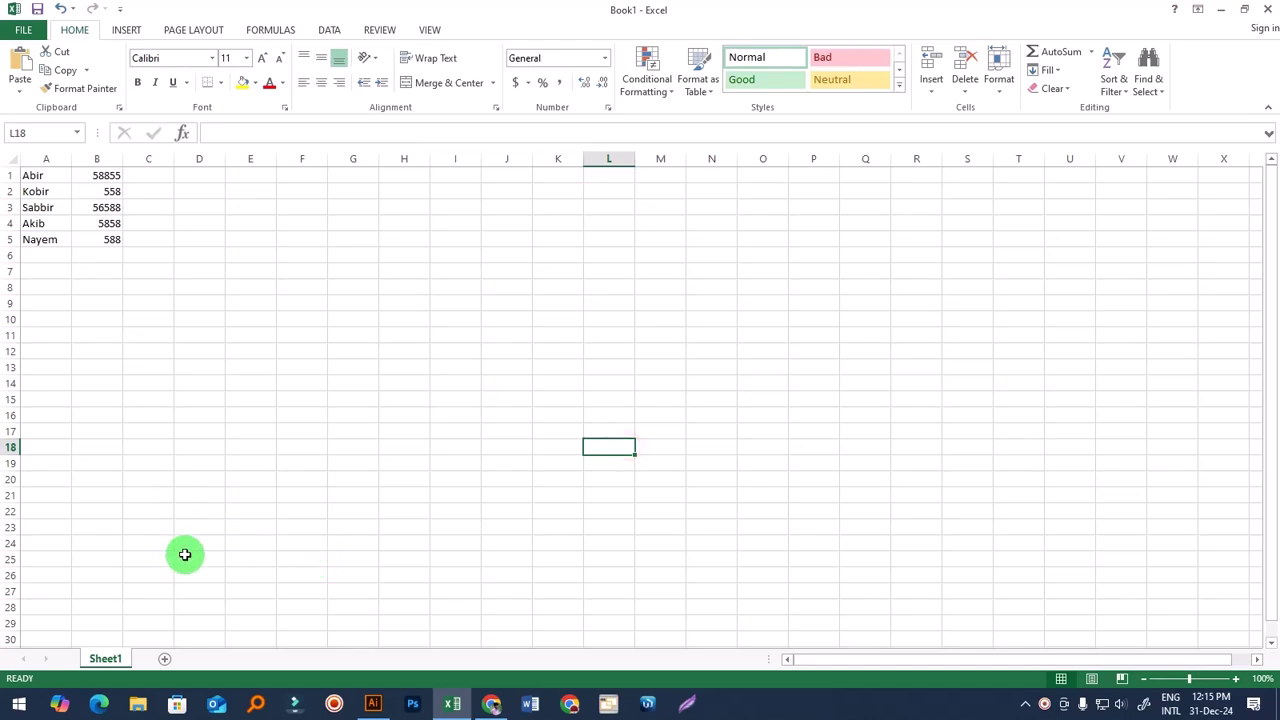
# Step: Add a new worksheet and total the Sheet1 numbers in its cell E4 with the formula =SUM(Sheet1!B1:B5)
pyautogui.click(167, 659)
pyautogui.click(271, 346)
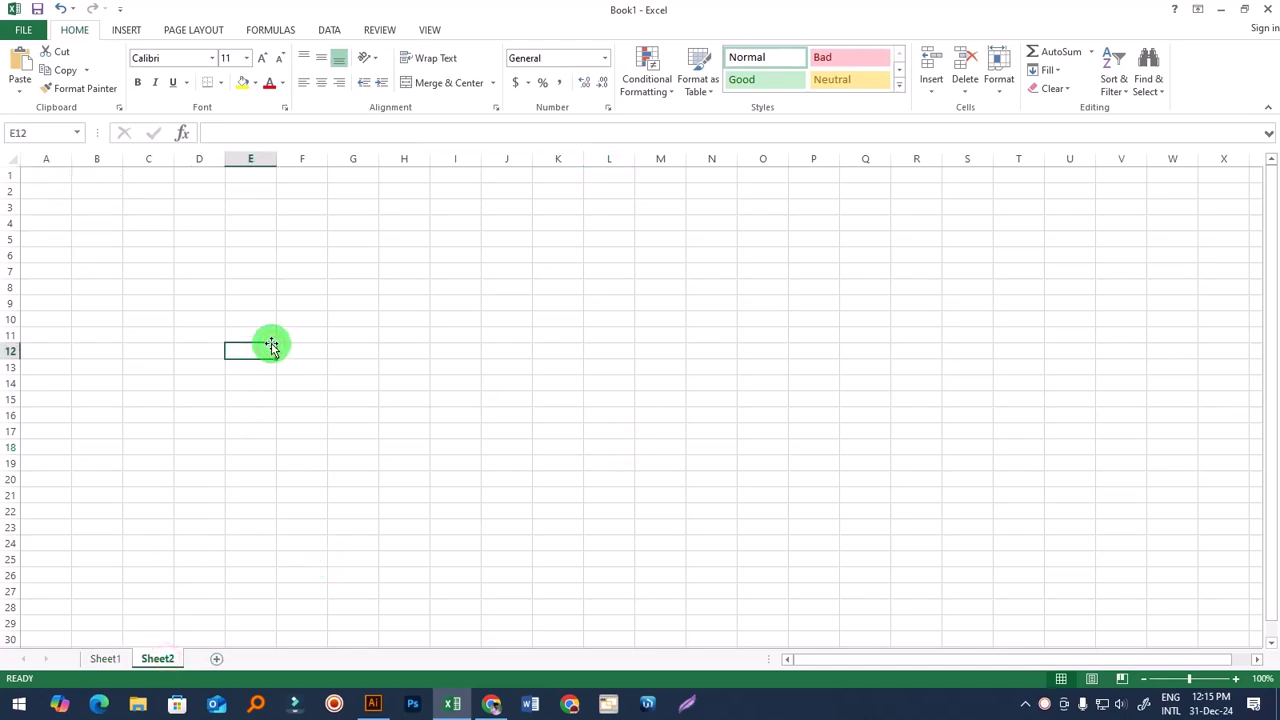
pyautogui.click(275, 229)
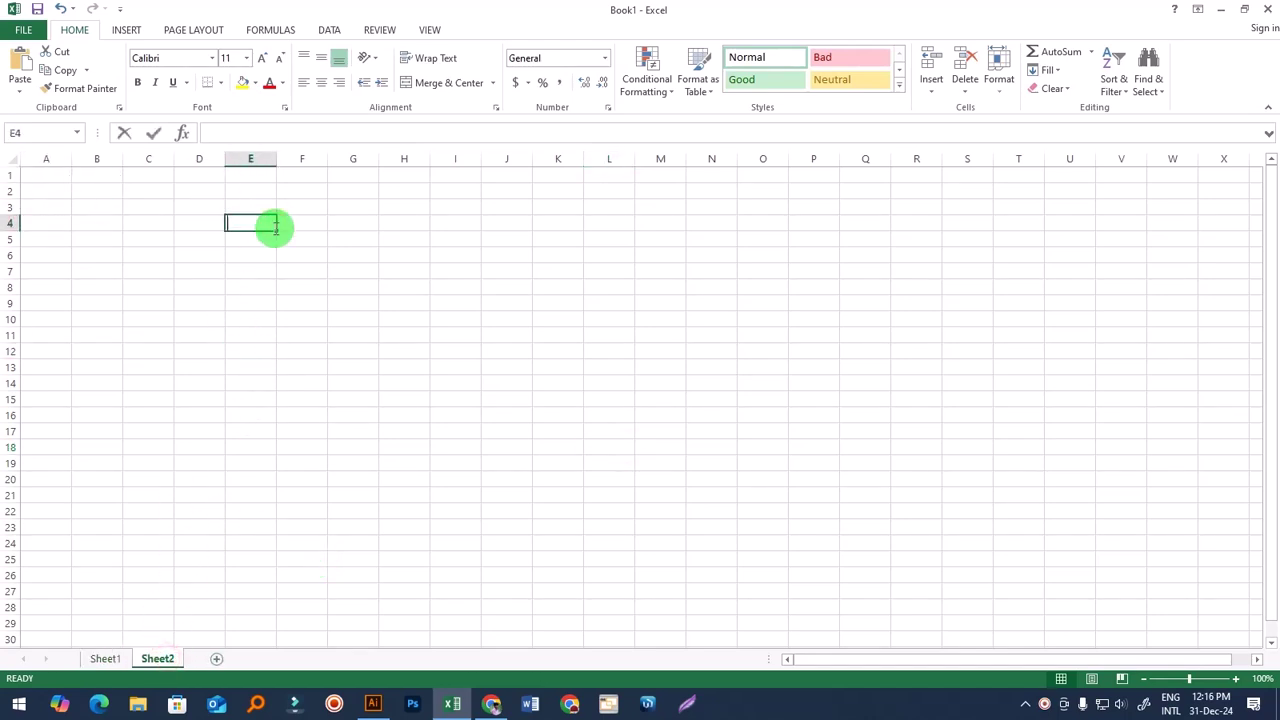
pyautogui.write('=sum')
pyautogui.press('Tab')
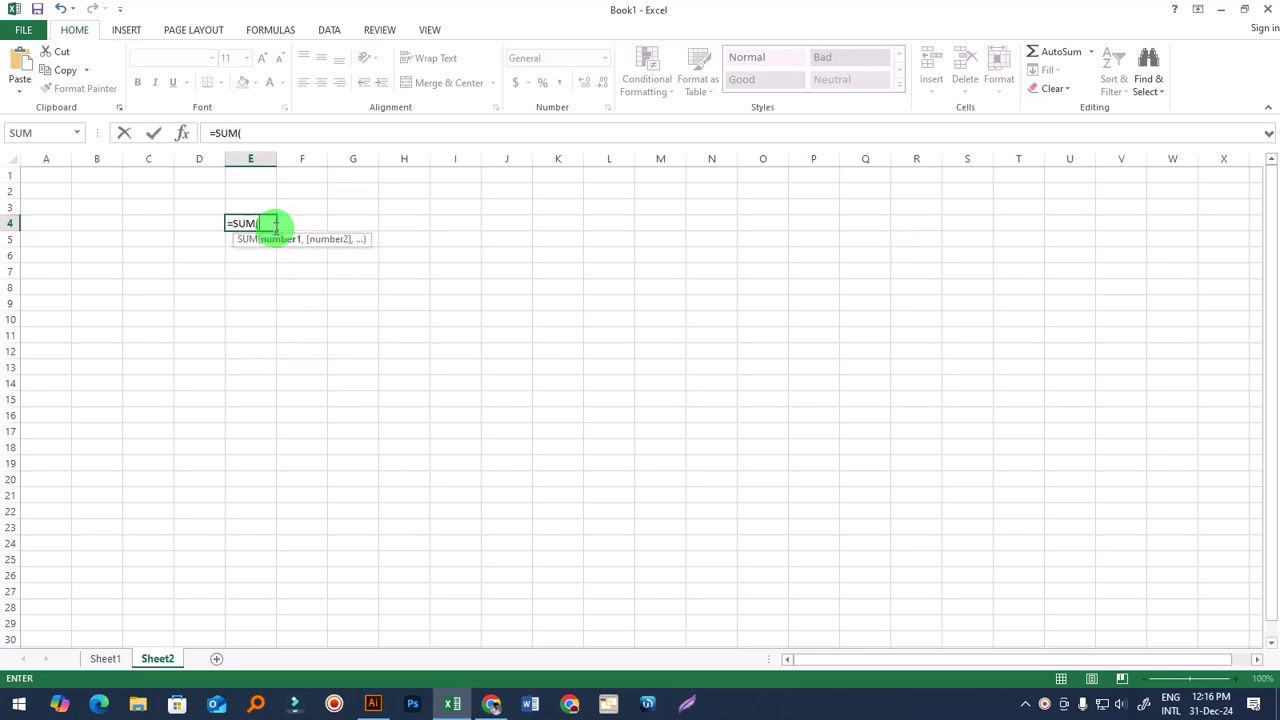
pyautogui.click(105, 659)
pyautogui.moveTo(118, 190); pyautogui.dragTo(110, 237)
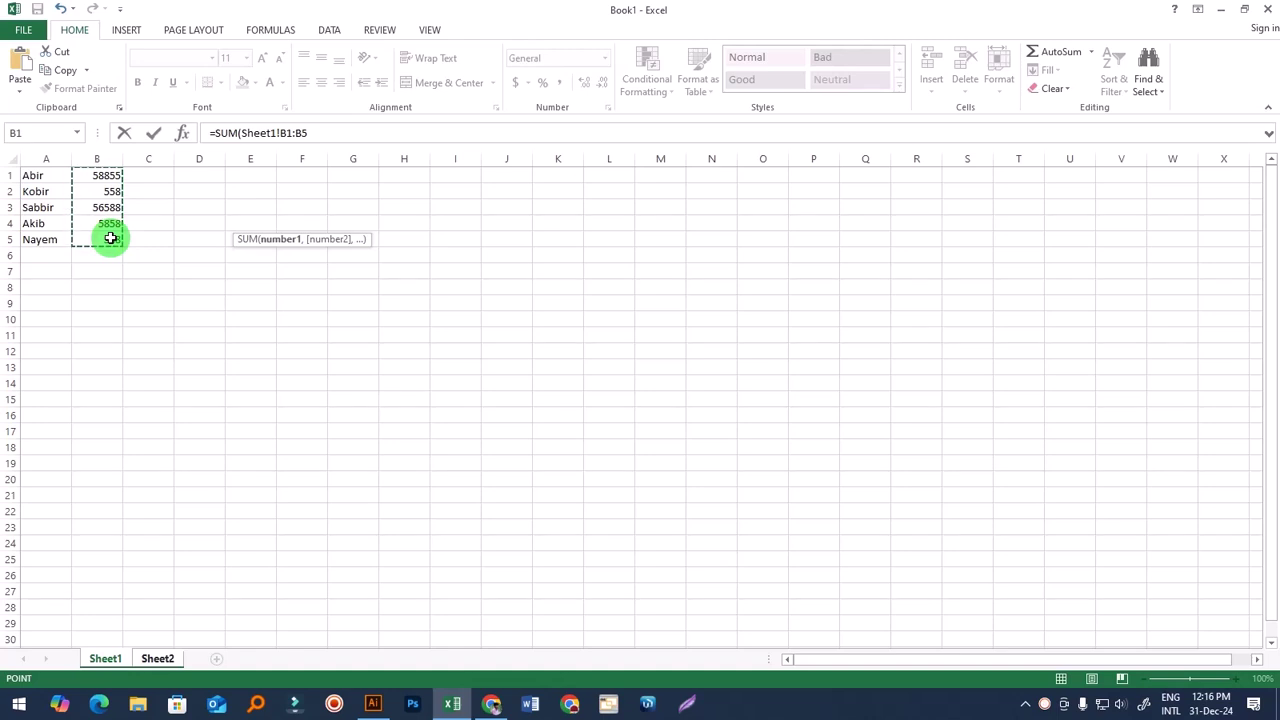
pyautogui.press('Return')
pyautogui.click(306, 351)
# Step: Review the formula in Sheet2 cell E4 against the source numbers and return to Sheet1
pyautogui.click(105, 658)
pyautogui.click(140, 222)
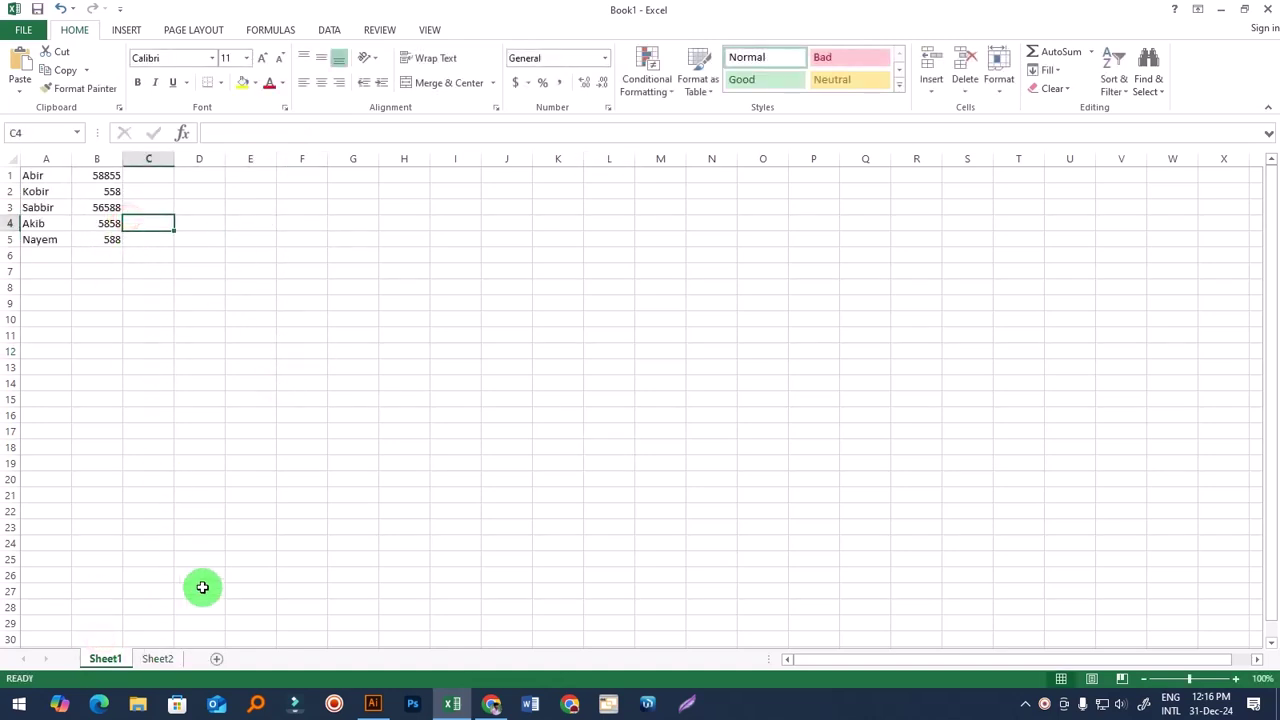
pyautogui.click(158, 658)
pyautogui.click(252, 222)
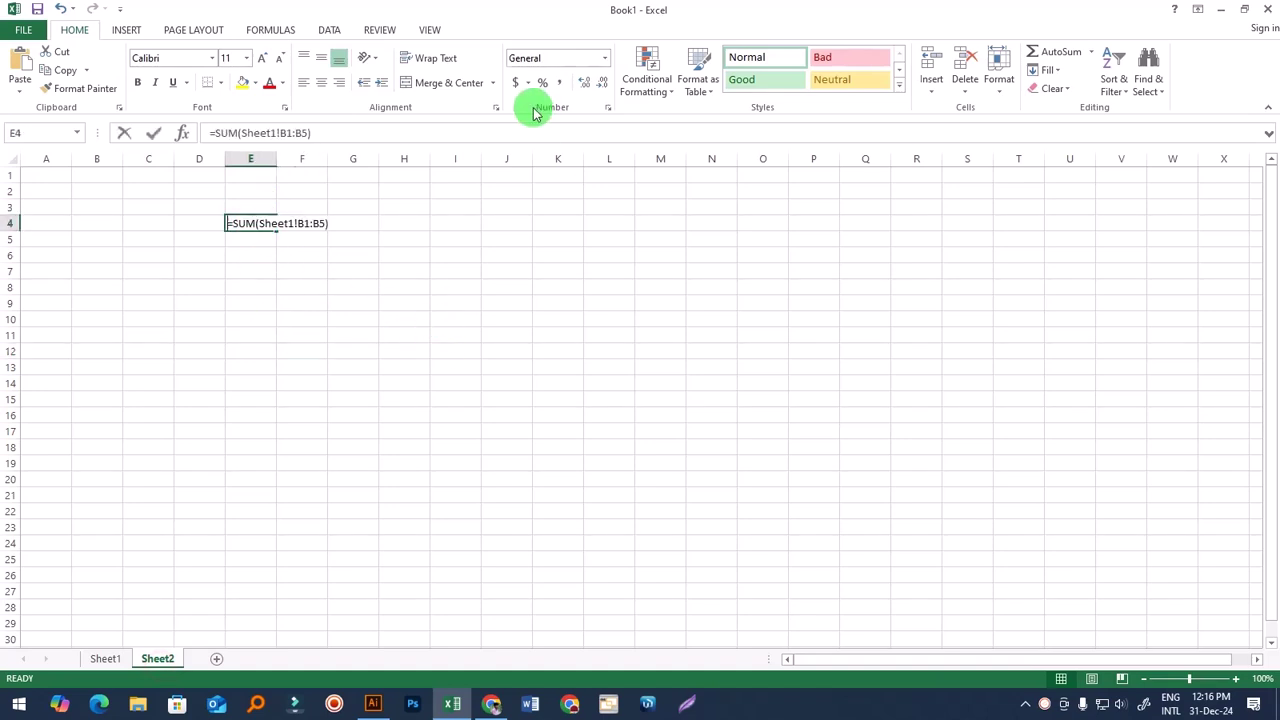
pyautogui.click(105, 658)
pyautogui.click(197, 527)
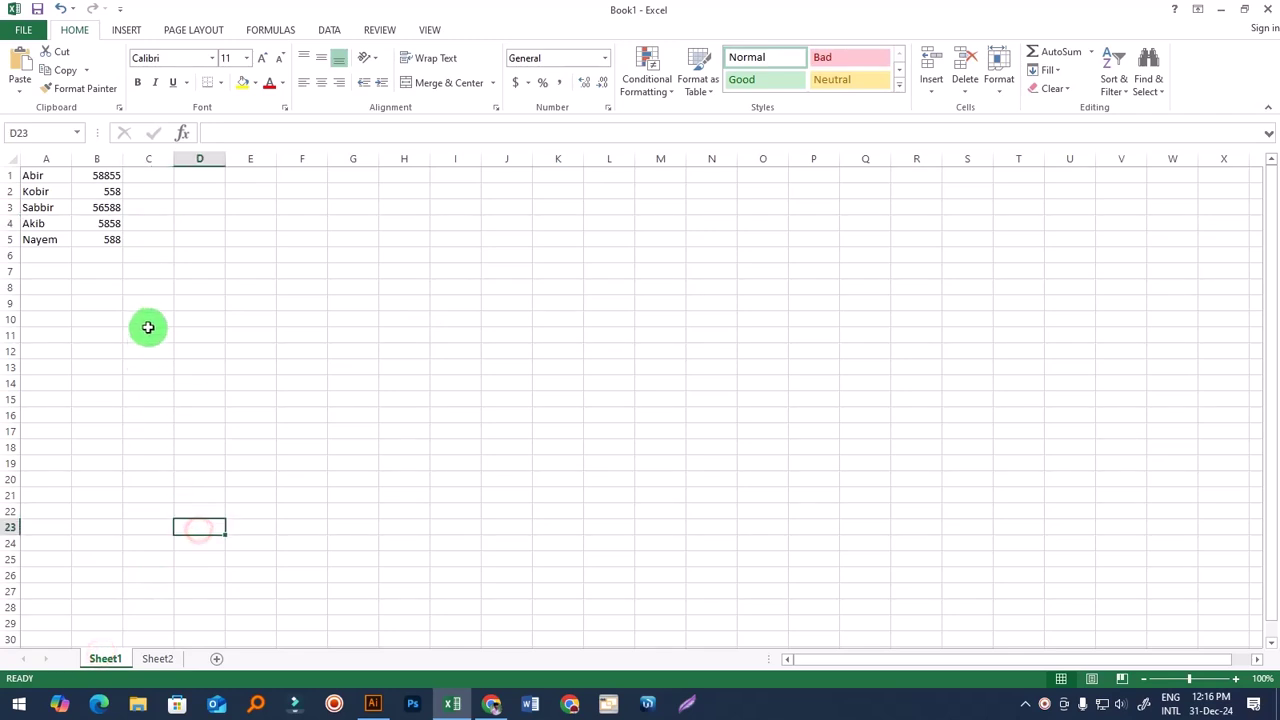
# Step: Check the average of the numbers in B1:B5 in the status bar
pyautogui.click(1091, 52)
pyautogui.click(602, 340)
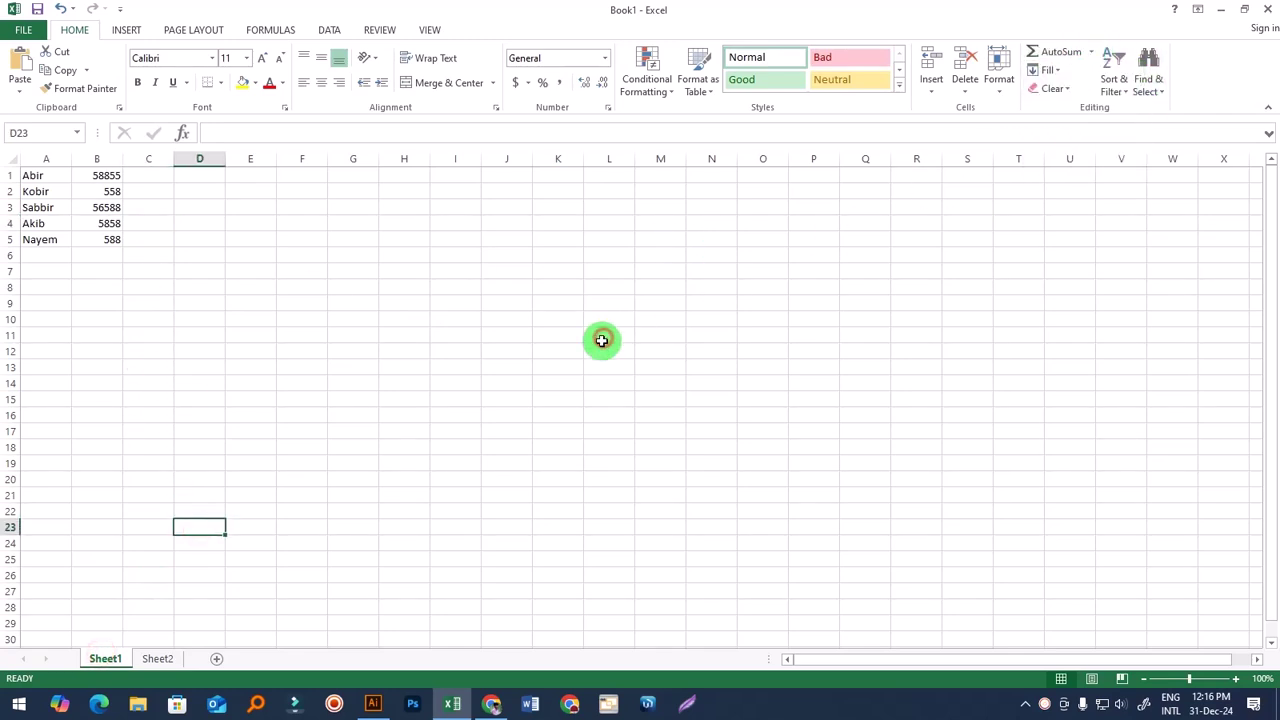
pyautogui.moveTo(106, 176); pyautogui.dragTo(107, 232)
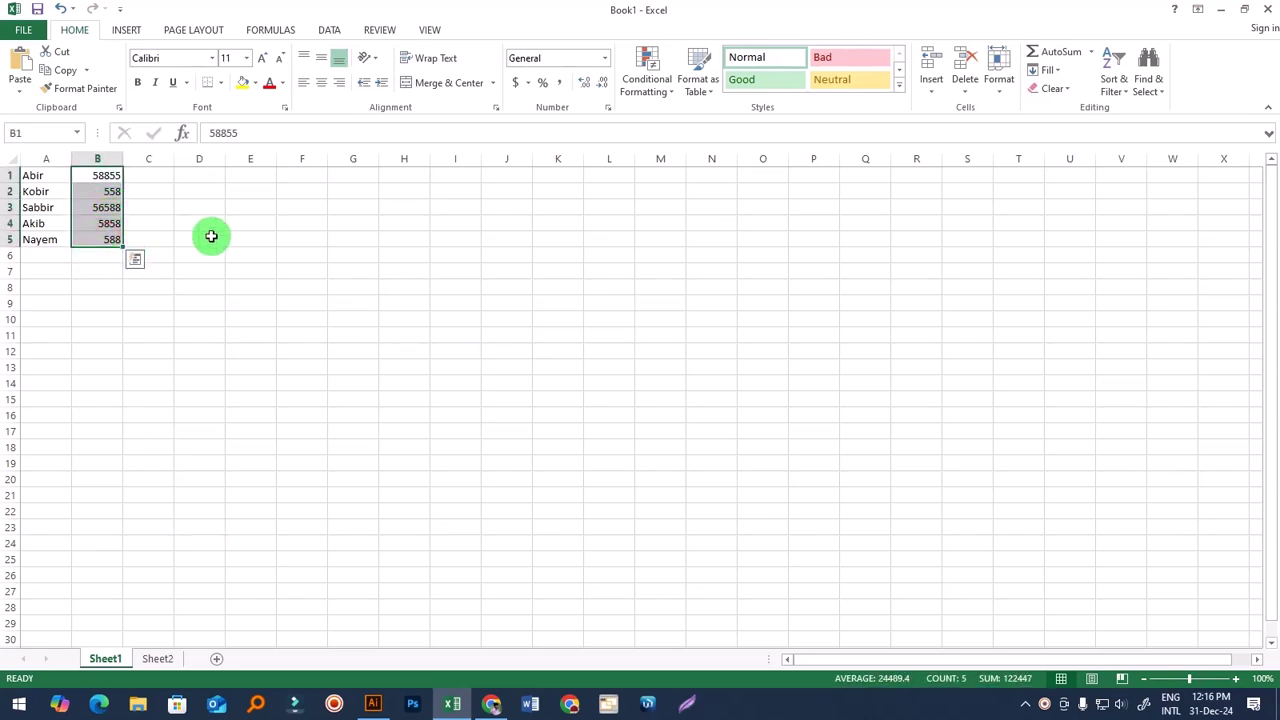
pyautogui.click(330, 253)
pyautogui.moveTo(100, 175); pyautogui.dragTo(105, 245)
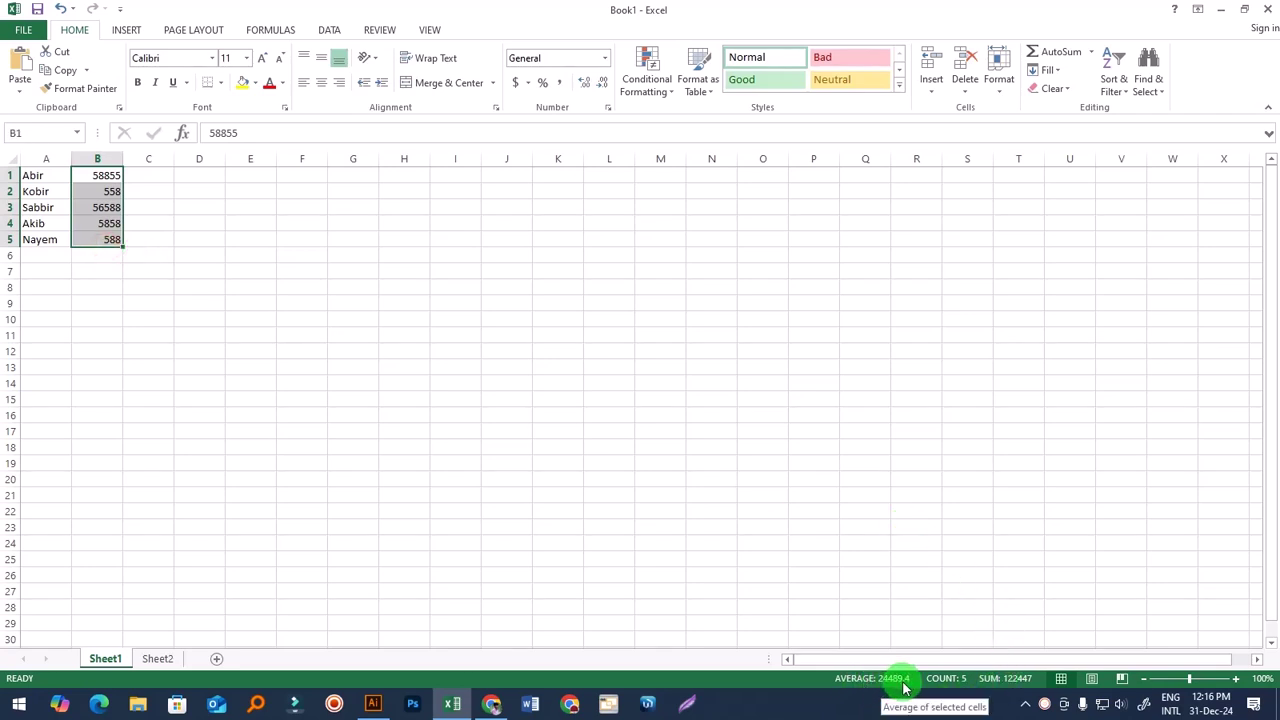
pyautogui.click(390, 460)
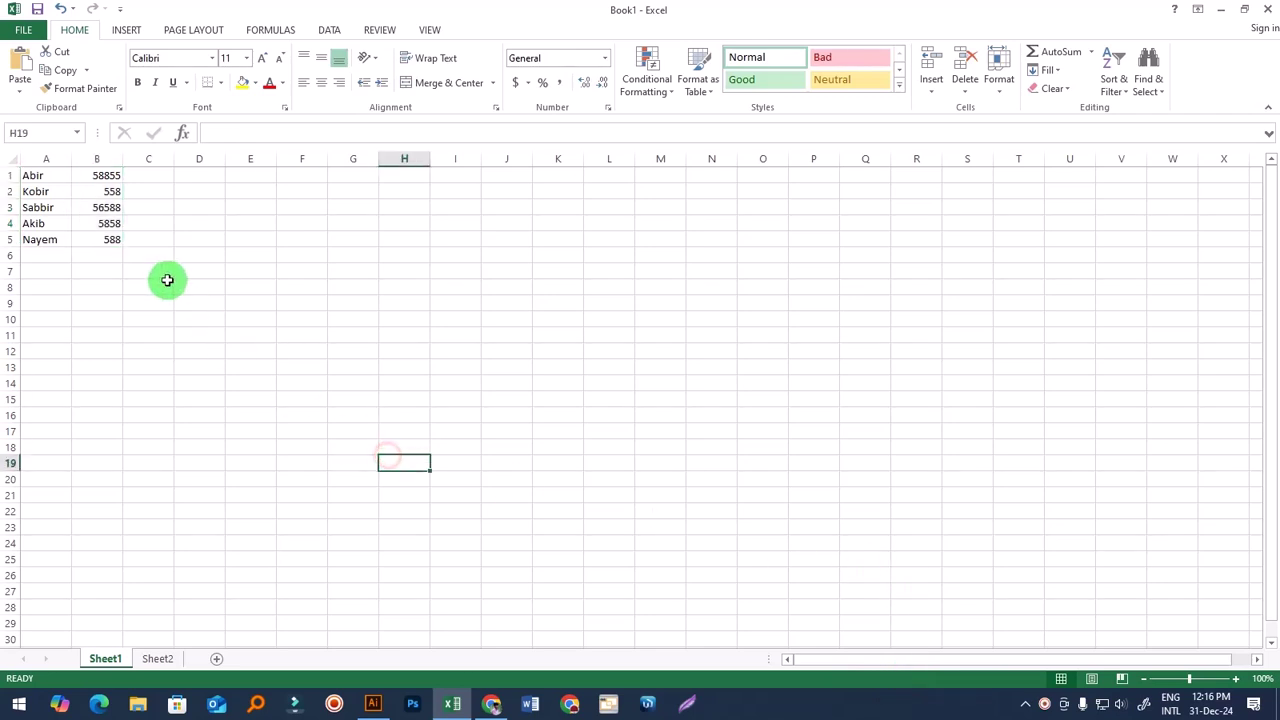
# Step: Insert the average of the numbers in B1:B5 into cell B6 with the AutoSum Average function
pyautogui.click(100, 257)
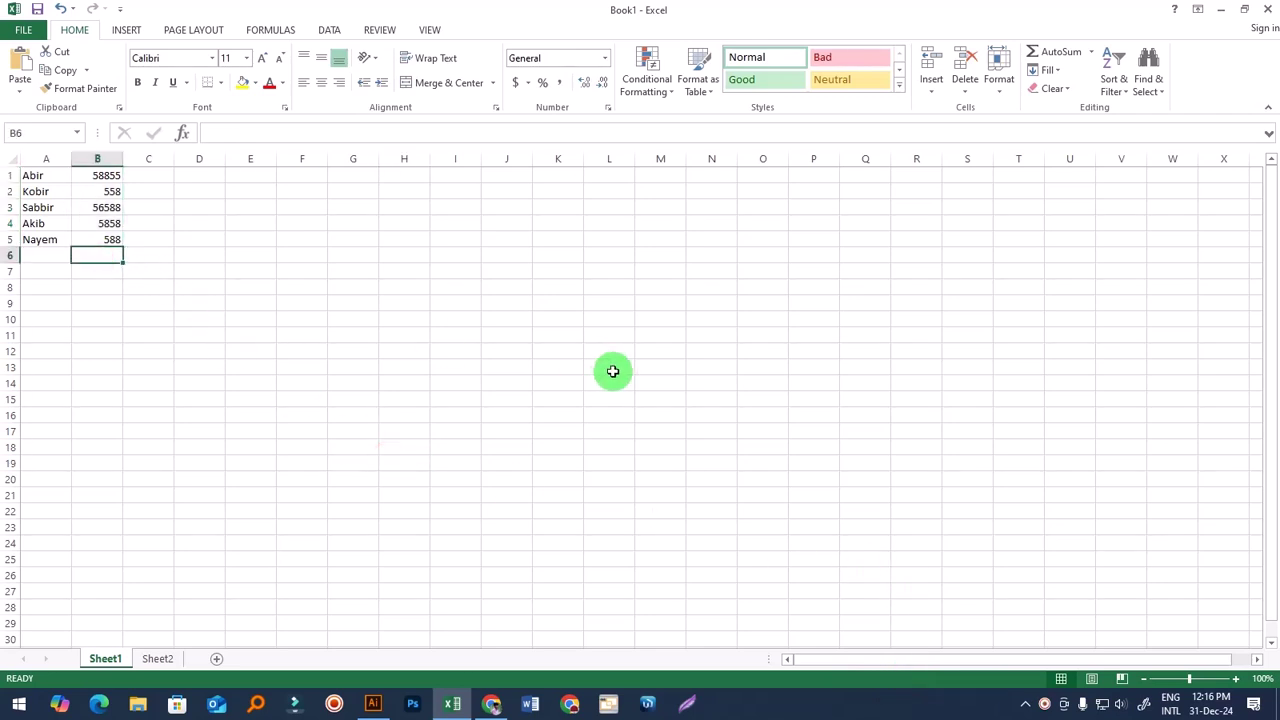
pyautogui.moveTo(105, 174); pyautogui.dragTo(106, 238)
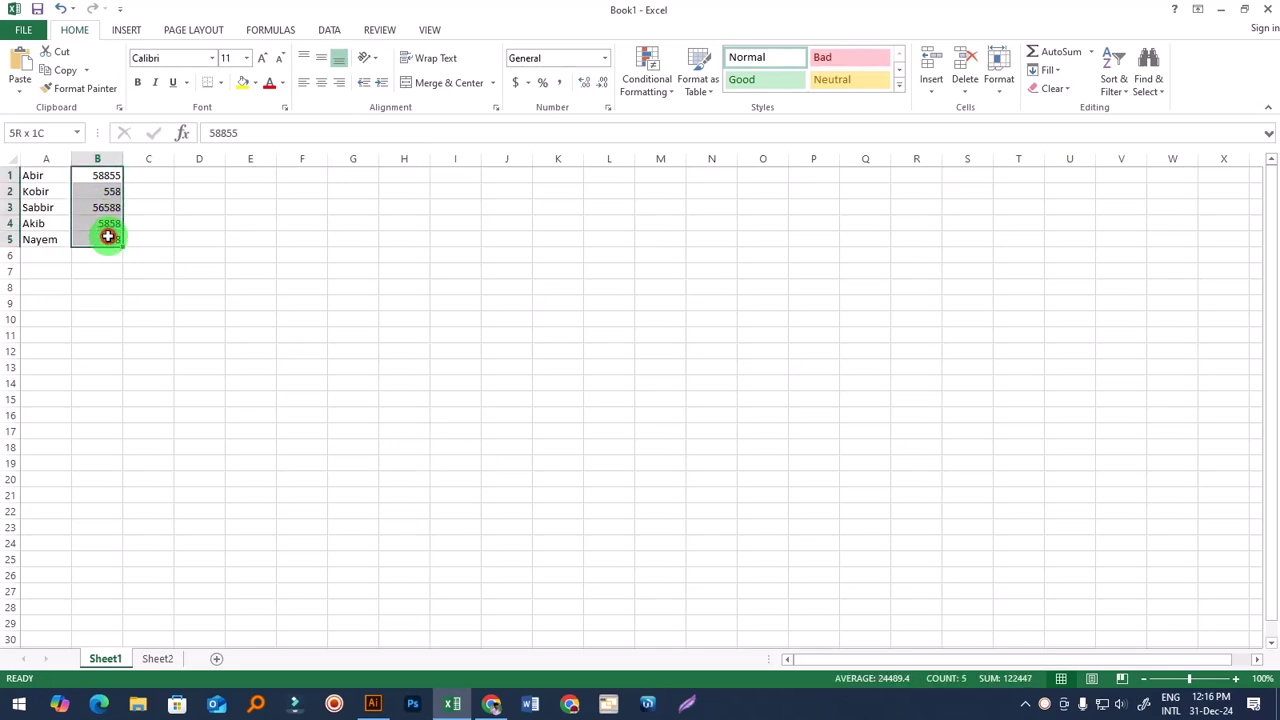
pyautogui.click(1092, 52)
pyautogui.click(1085, 95)
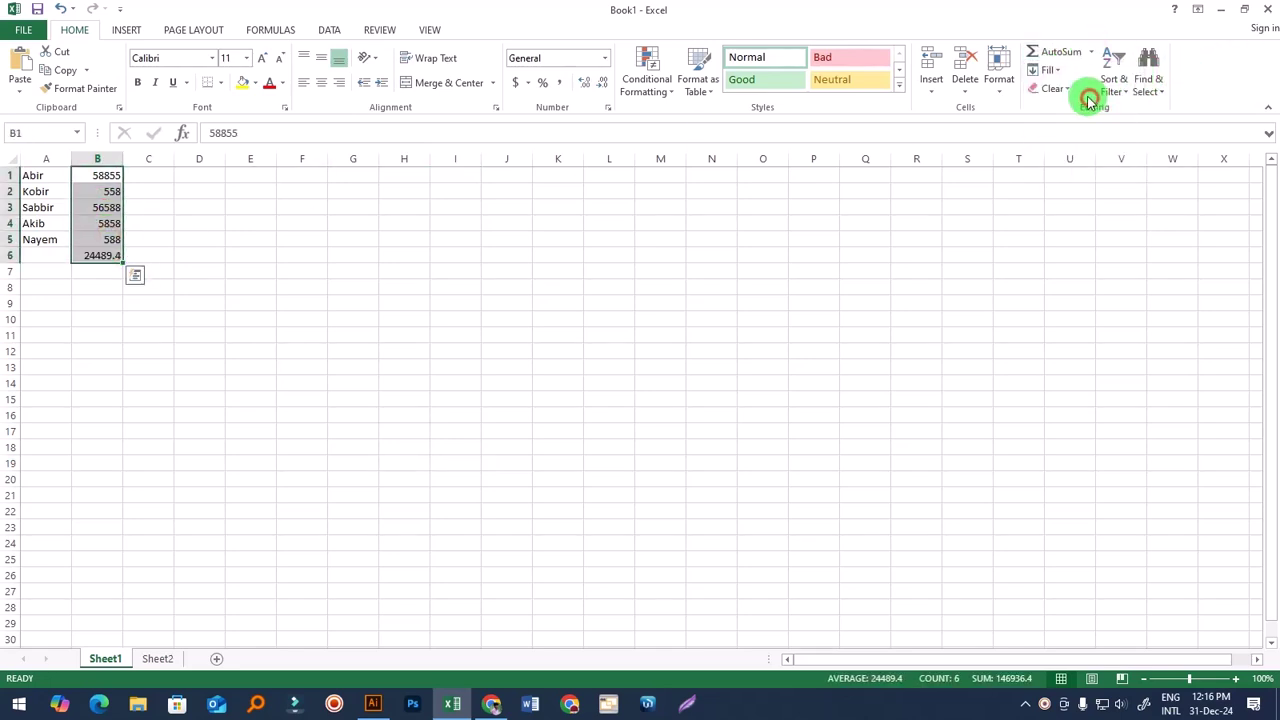
# Step: Undo the average entry and select the empty cell B6
pyautogui.hotkey('ctrl', 'z')
pyautogui.click(560, 400)
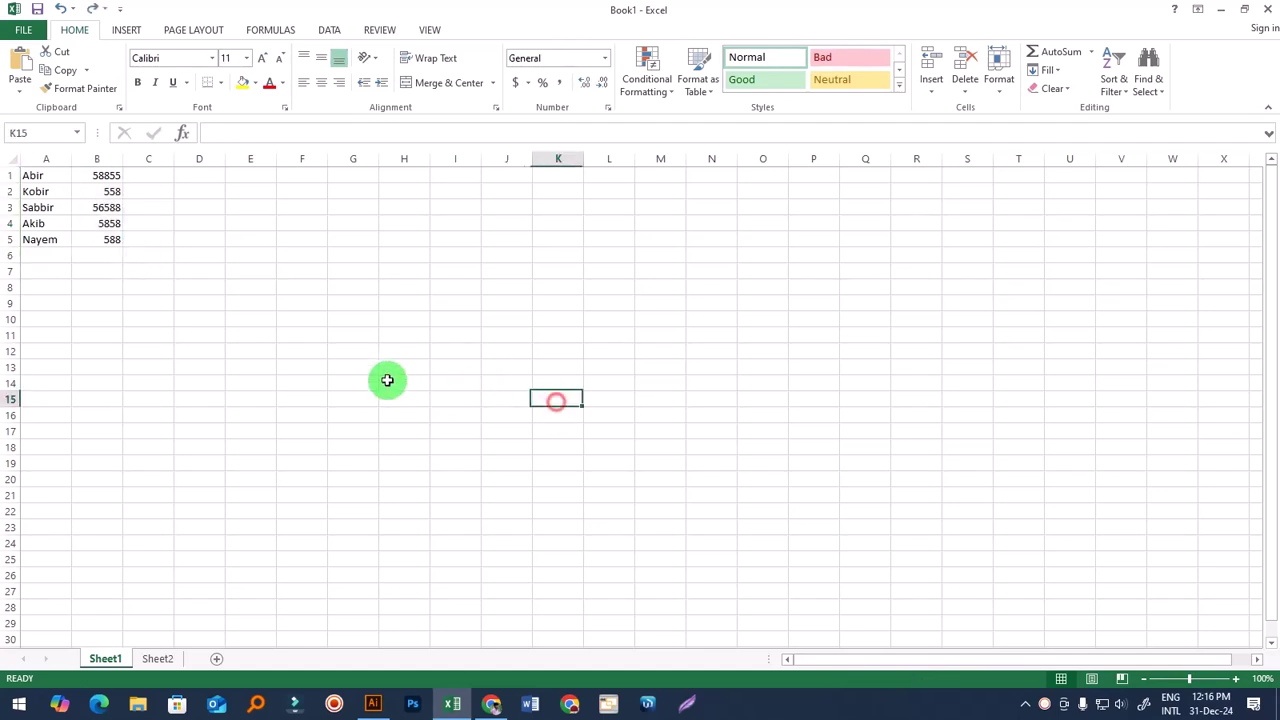
pyautogui.click(103, 258)
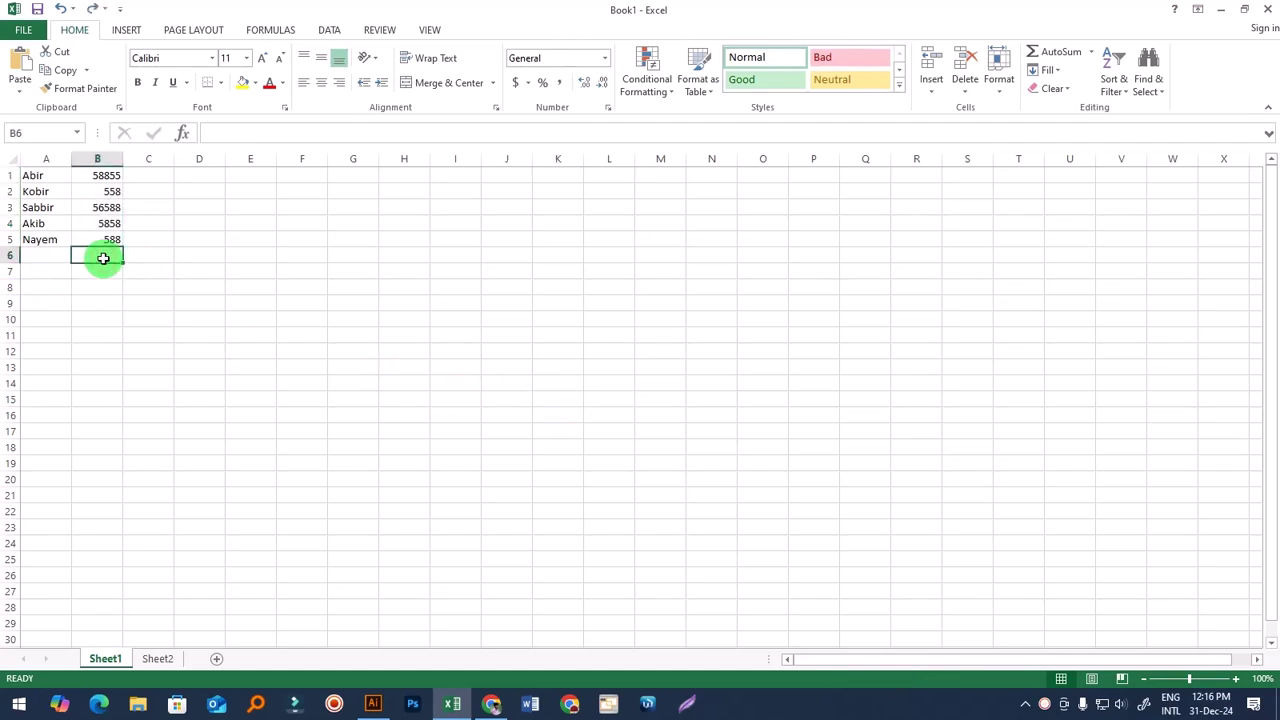
# Step: Calculate the average of B1:B5 in cell B6 with a written AVERAGE formula
pyautogui.write('=aver')
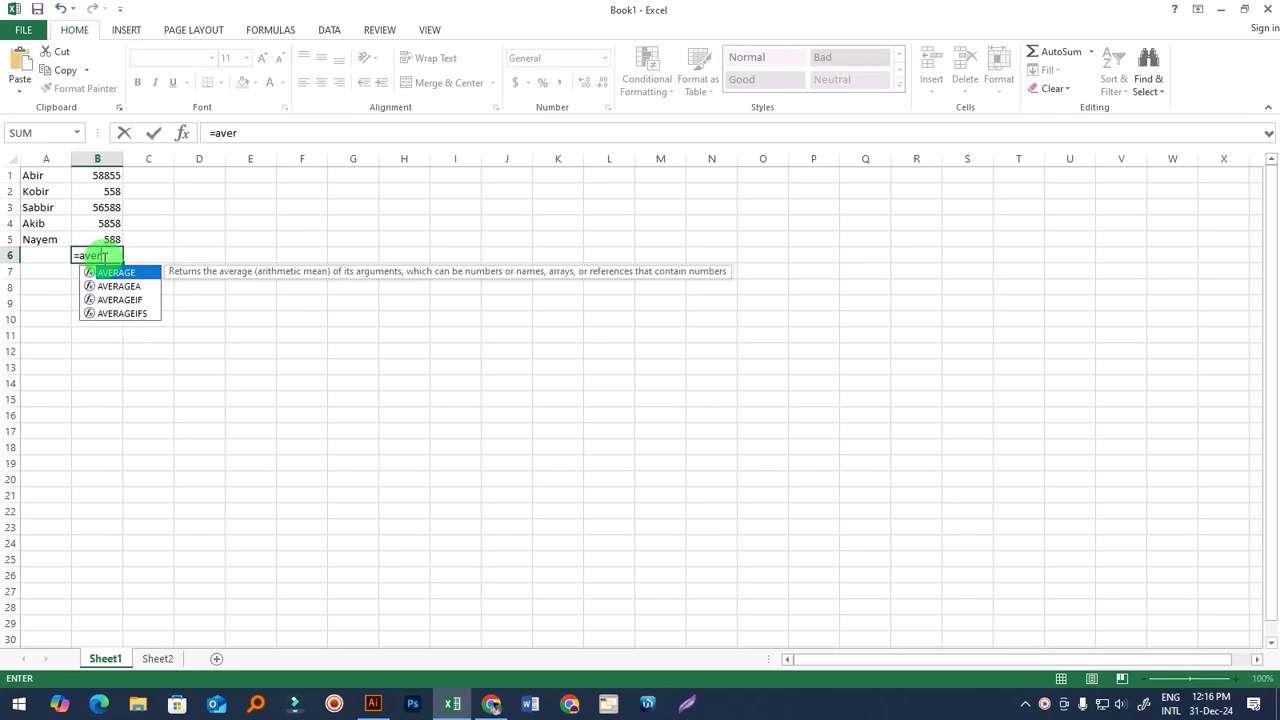
pyautogui.press('Tab')
pyautogui.moveTo(100, 173); pyautogui.dragTo(108, 236)
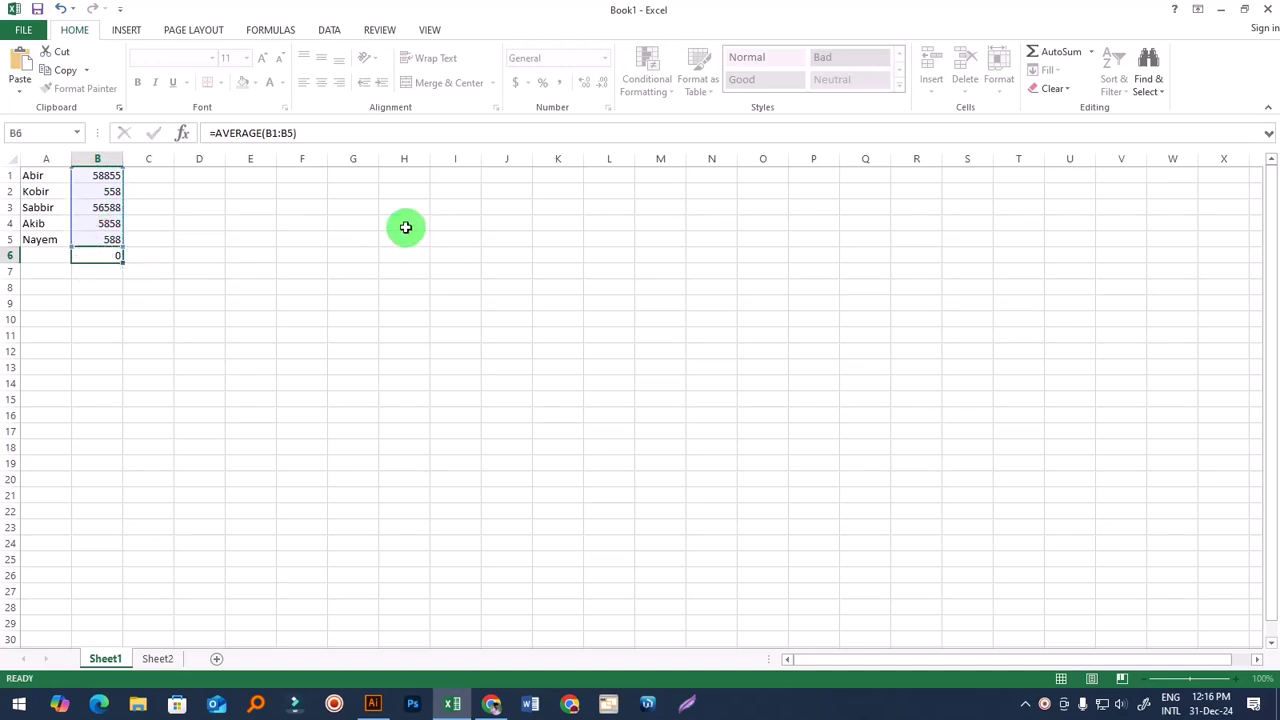
pyautogui.press('Return')
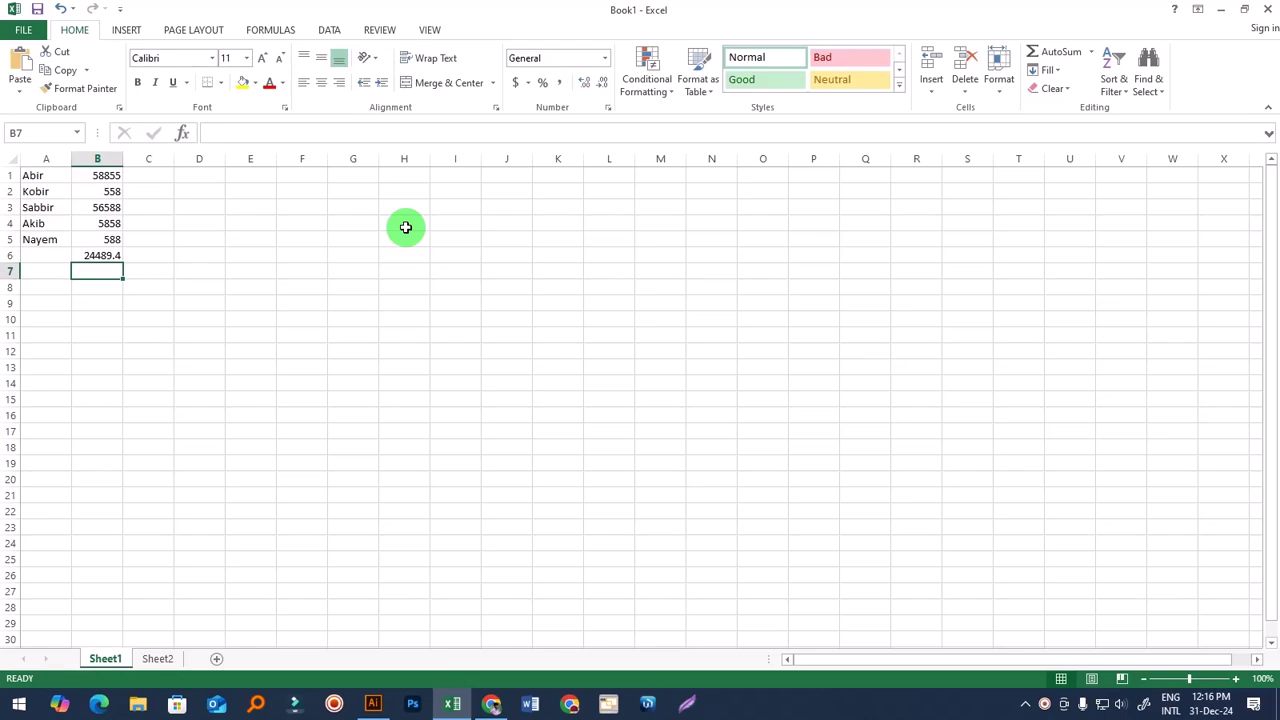
# Step: Look at Sheet2, return to Sheet1 and clear the average formula from cell B6
pyautogui.click(160, 658)
pyautogui.click(441, 536)
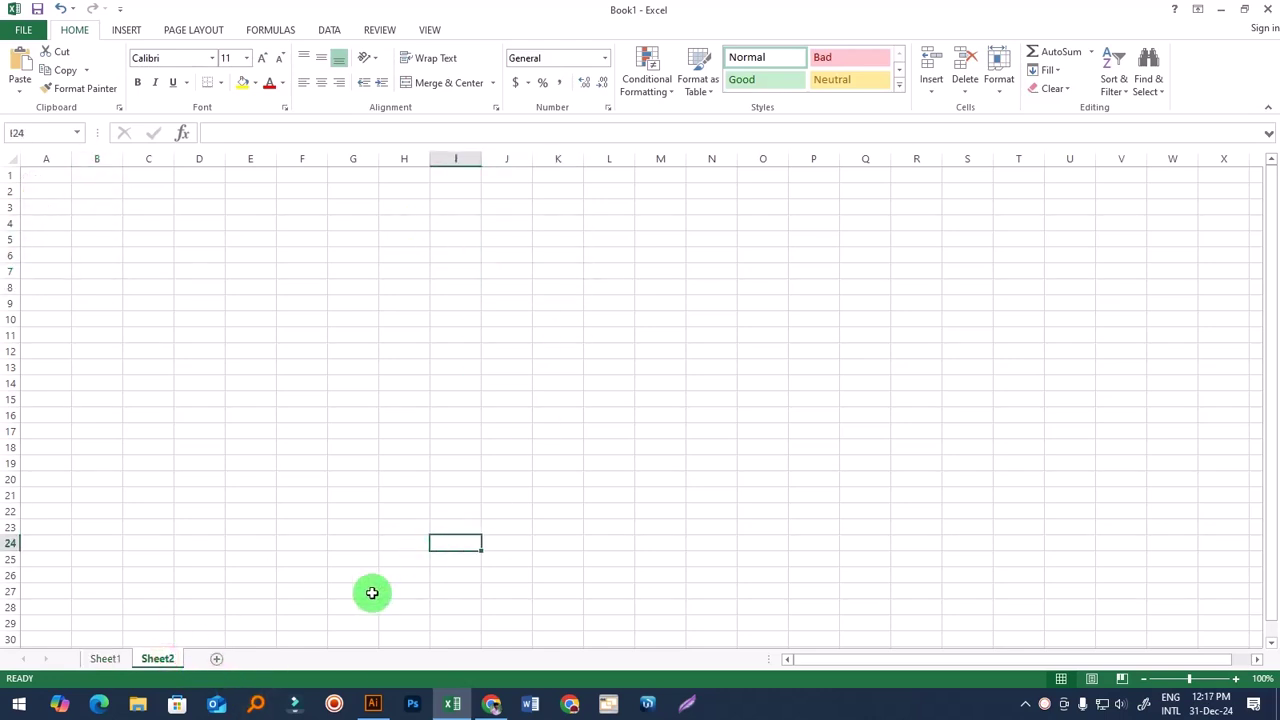
pyautogui.click(103, 657)
pyautogui.click(77, 259)
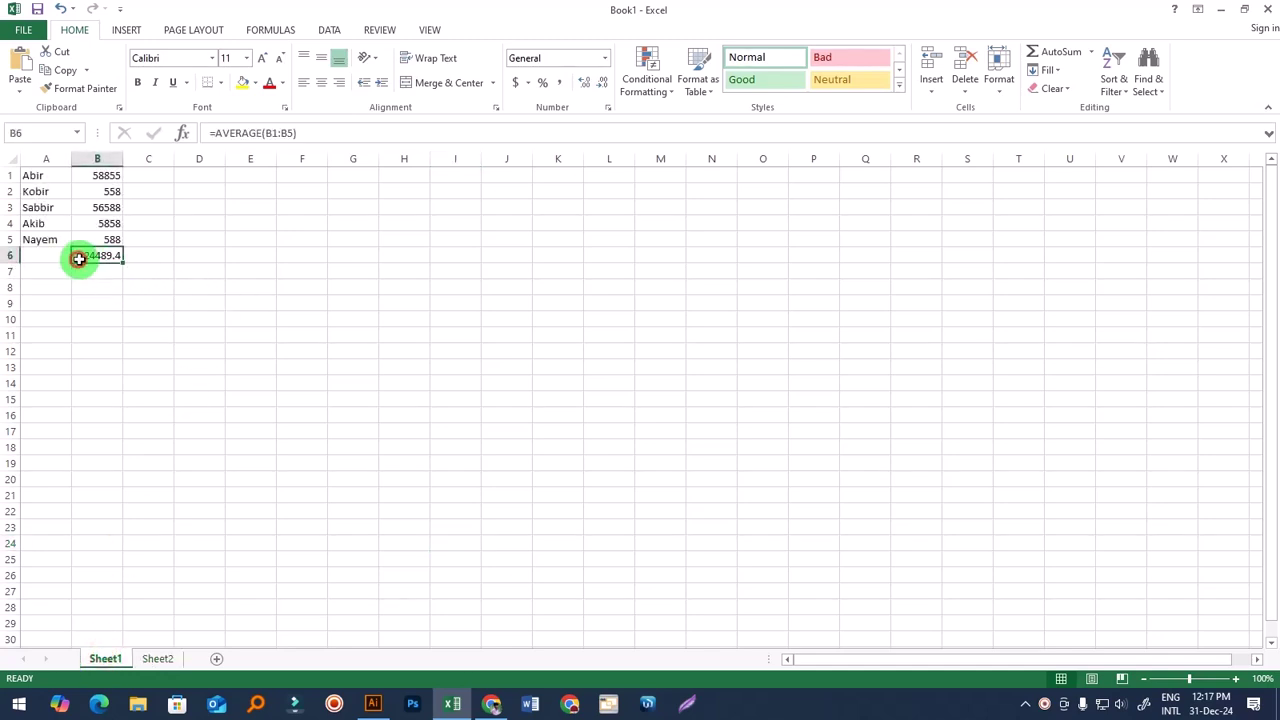
pyautogui.doubleClick(108, 252)
pyautogui.click(248, 337)
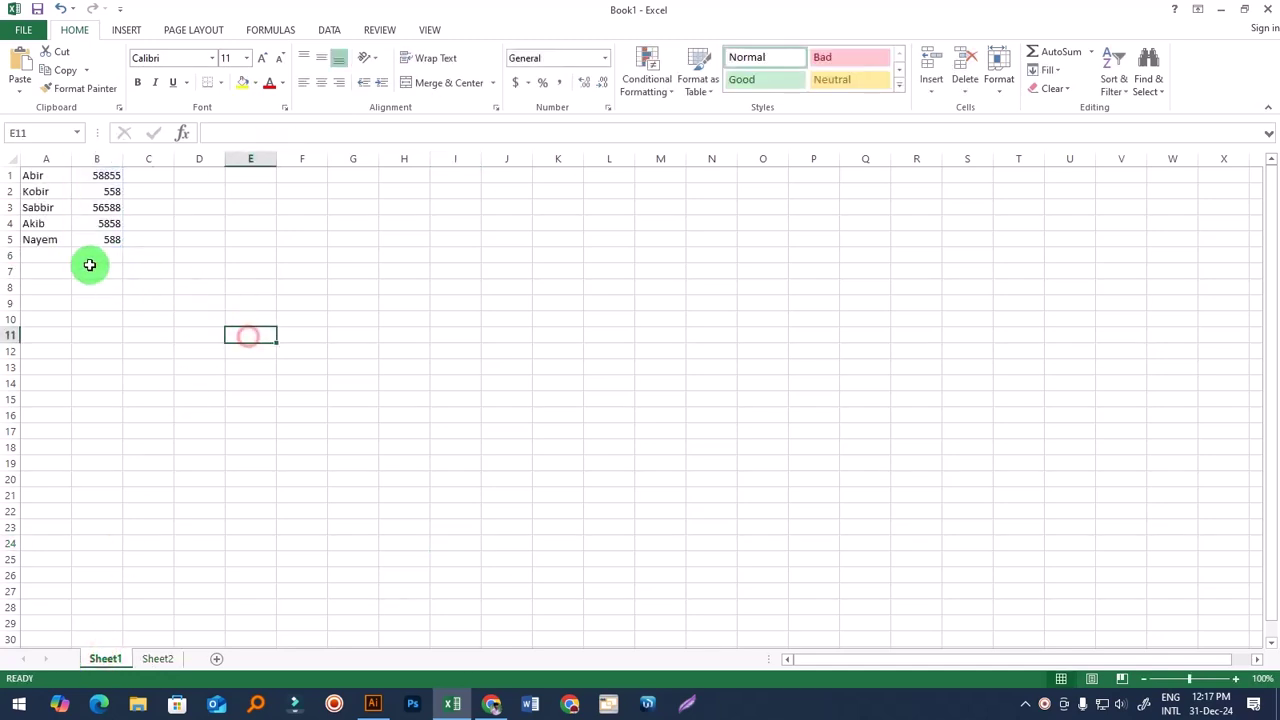
pyautogui.click(90, 265)
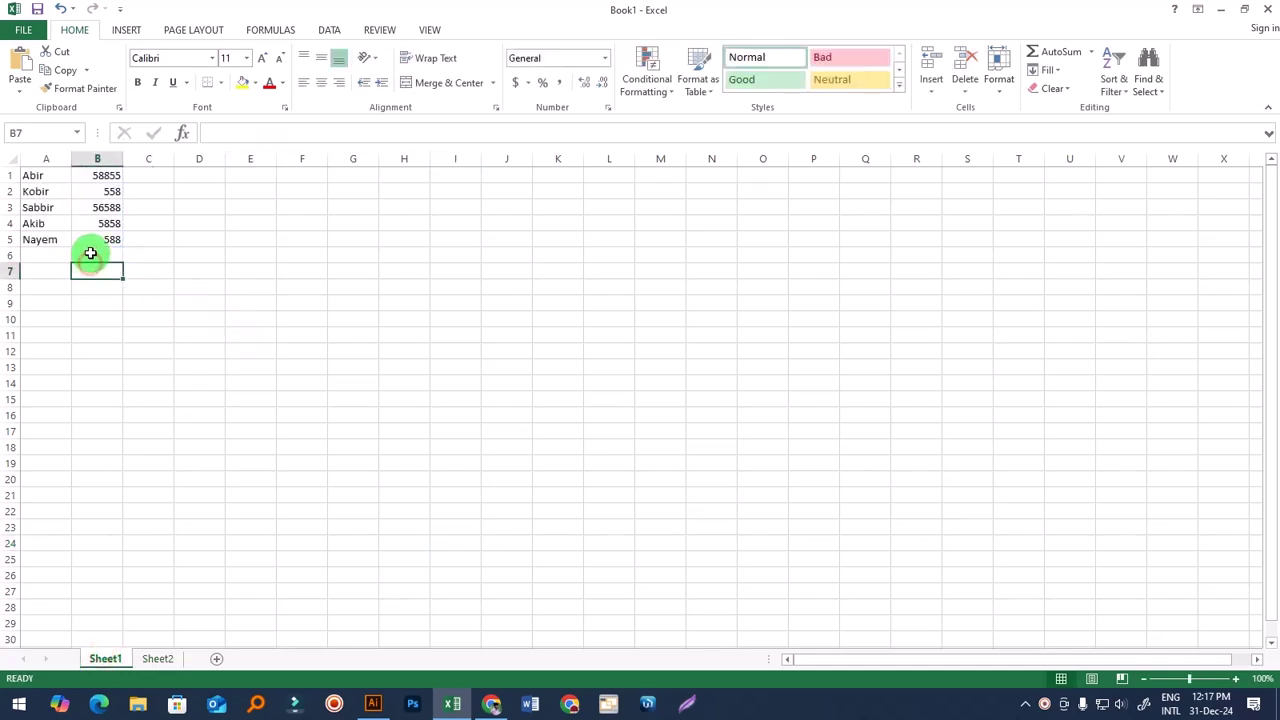
# Step: Review the available AutoSum functions and check the count of B1:B5 in the status bar
pyautogui.click(1091, 52)
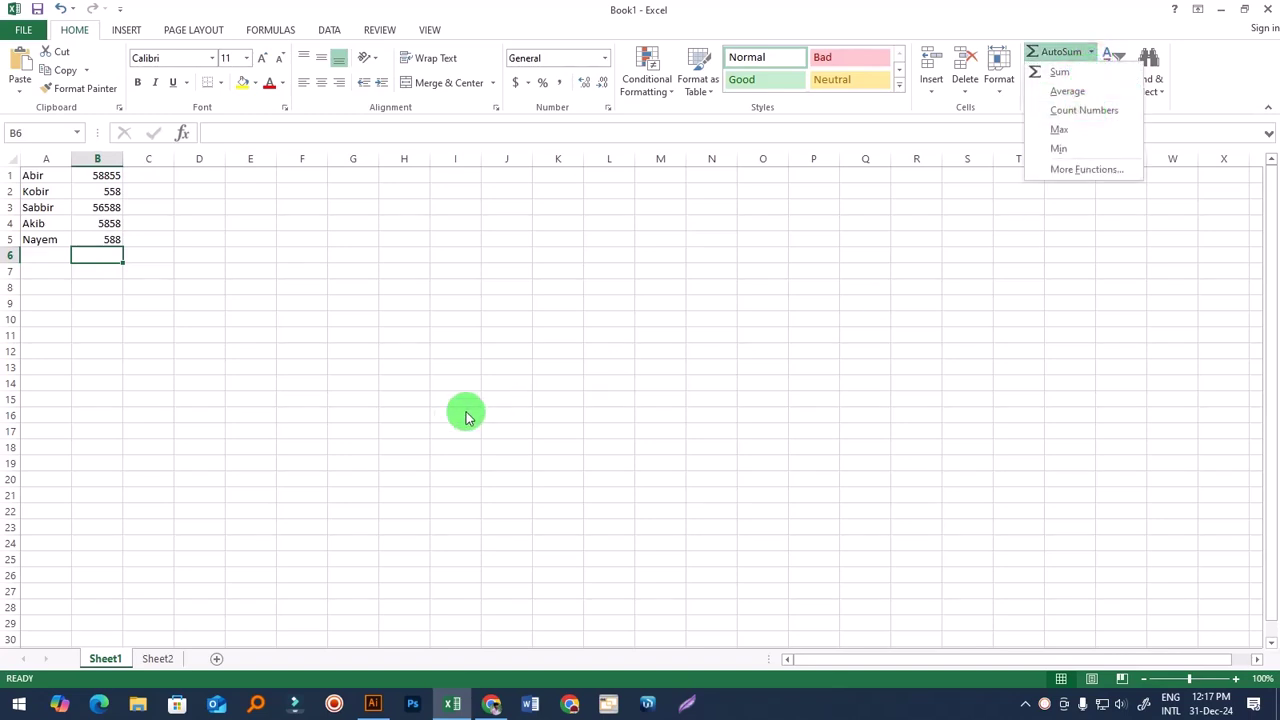
pyautogui.click(500, 406)
pyautogui.moveTo(108, 177); pyautogui.dragTo(109, 239)
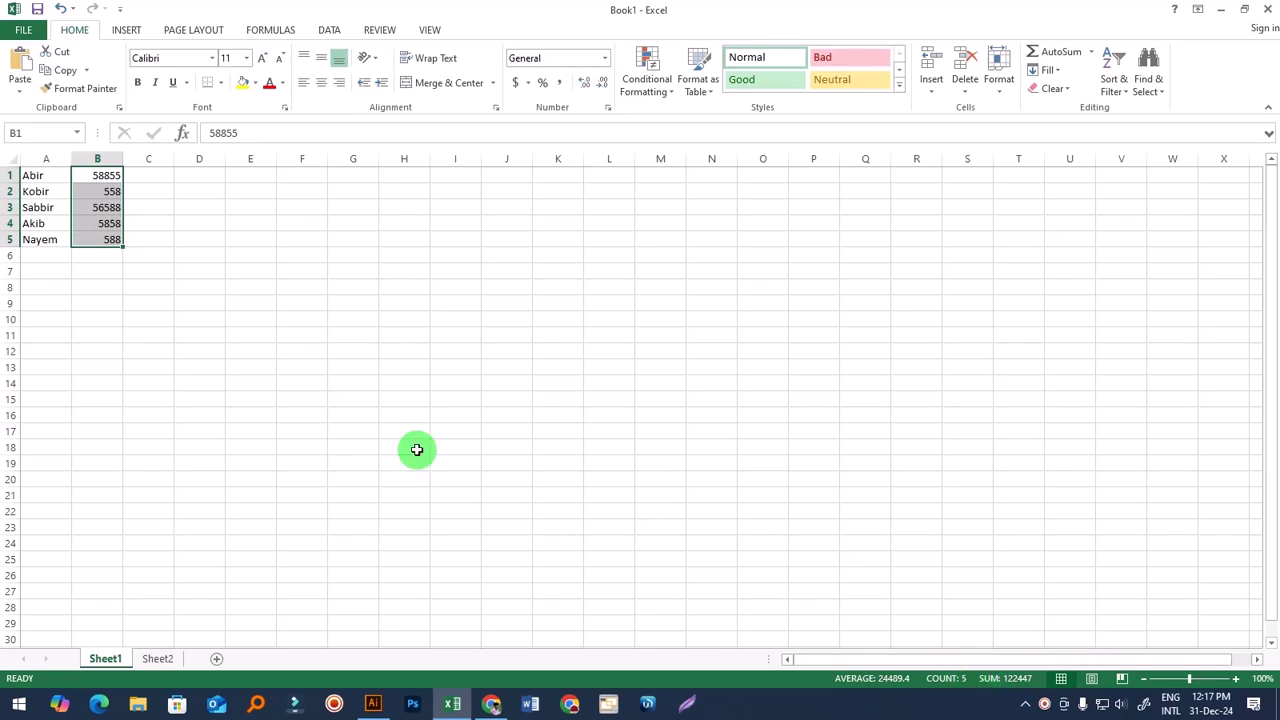
pyautogui.moveTo(363, 426); pyautogui.dragTo(410, 426)
pyautogui.click(111, 257)
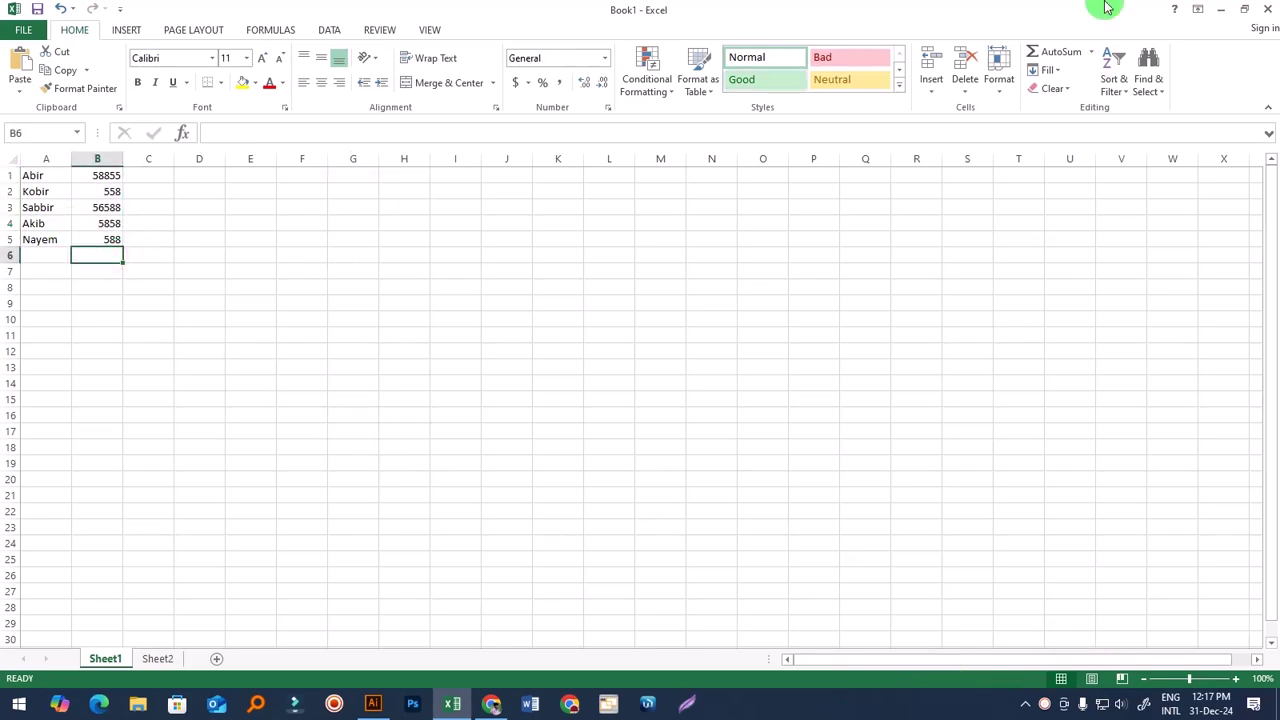
pyautogui.click(560, 206)
# Step: Insert the count of the numbers in B1:B5 into cell B6 with the AutoSum Count Numbers function
pyautogui.moveTo(97, 177); pyautogui.dragTo(111, 236)
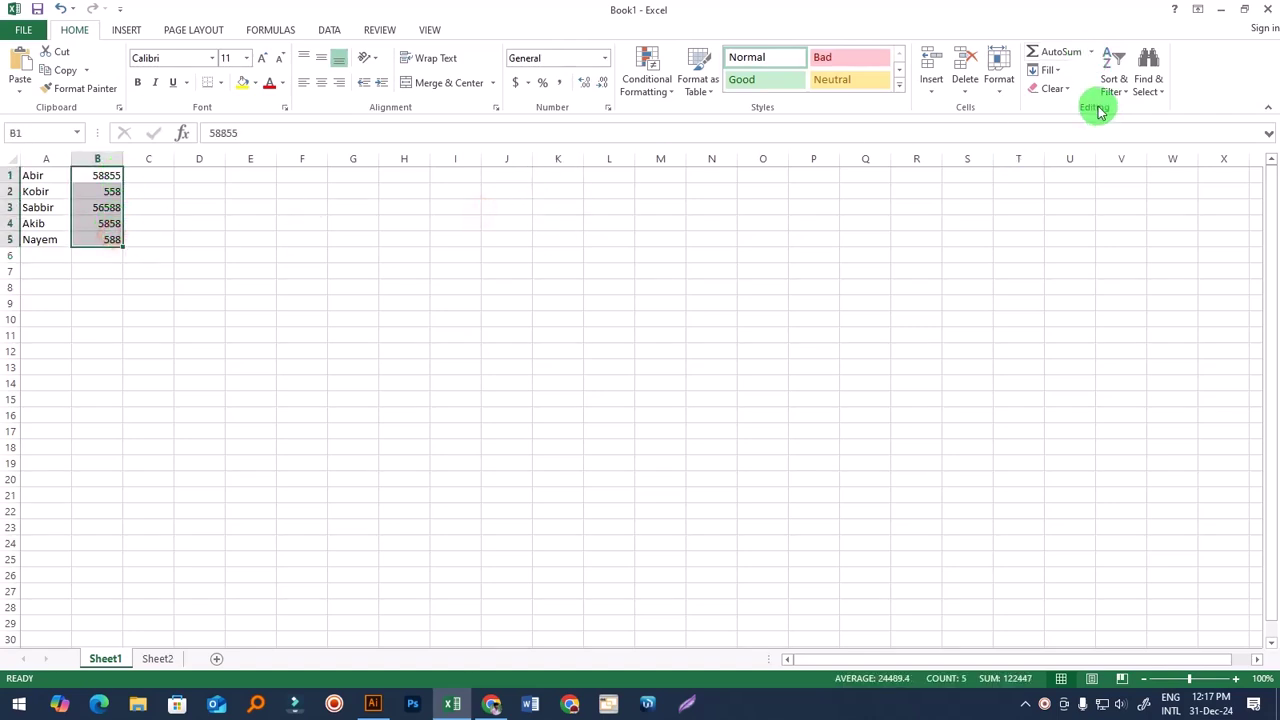
pyautogui.click(1092, 52)
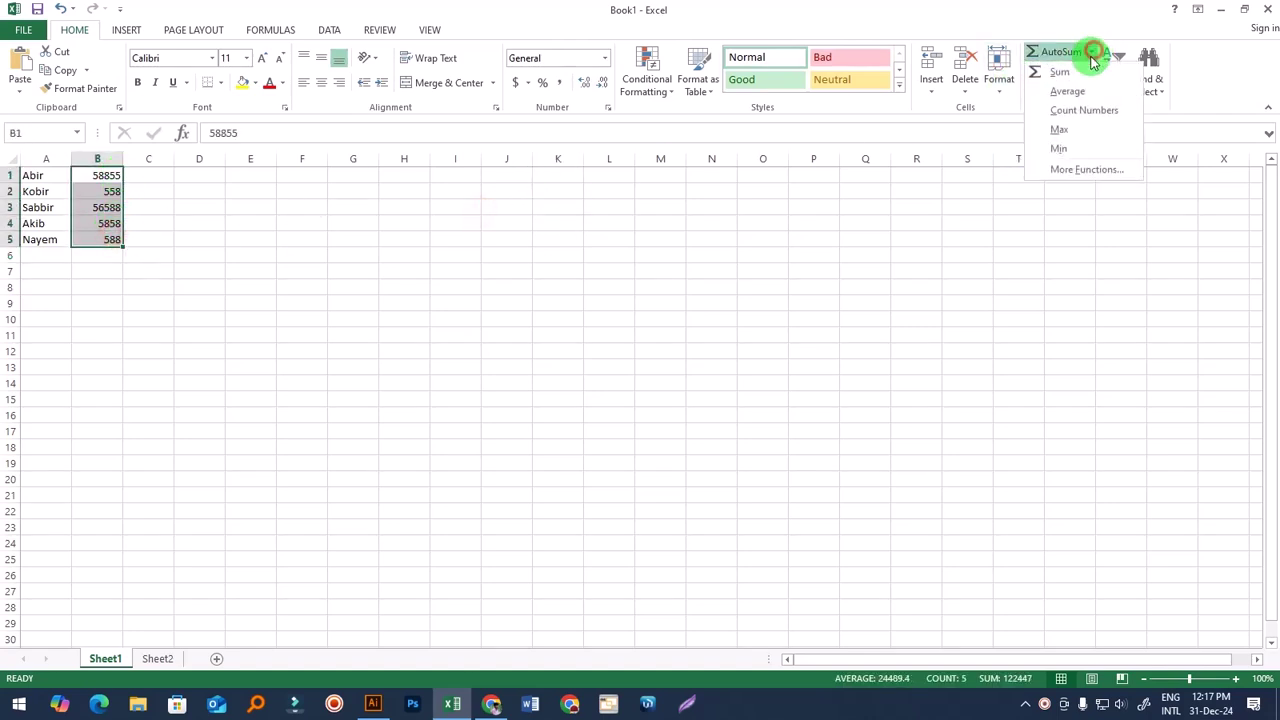
pyautogui.click(1083, 112)
pyautogui.click(226, 318)
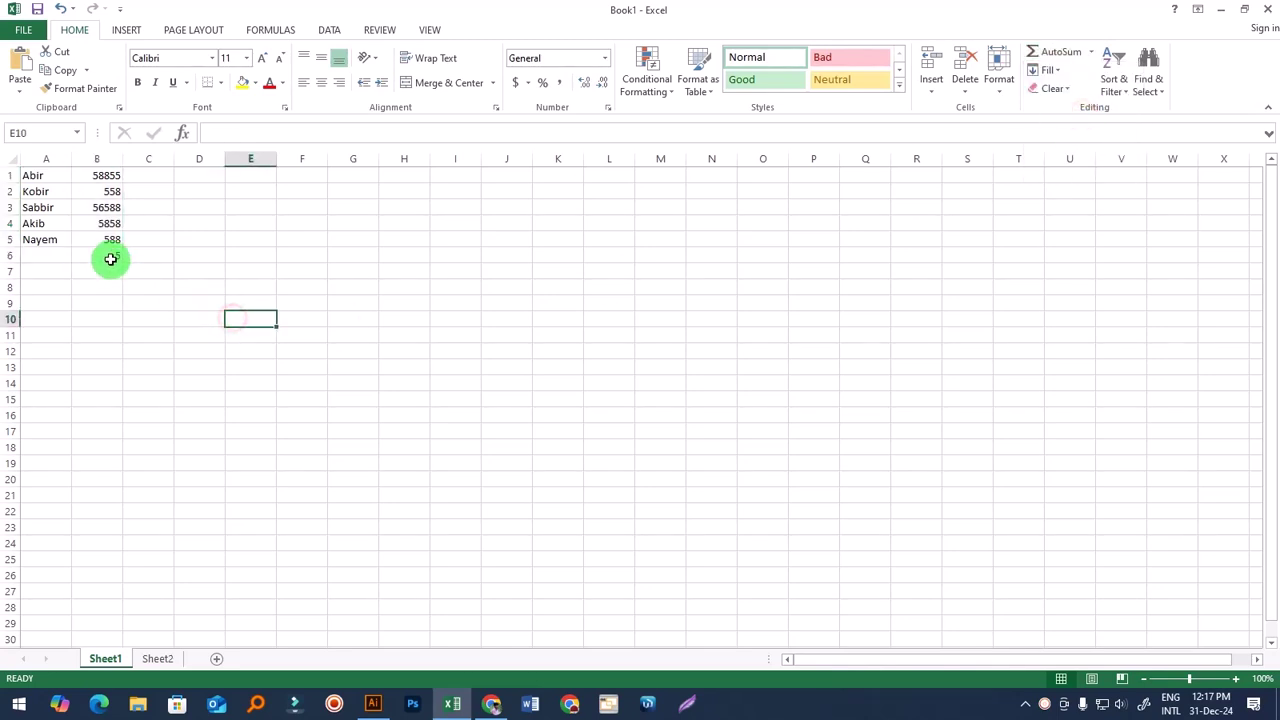
pyautogui.click(108, 256)
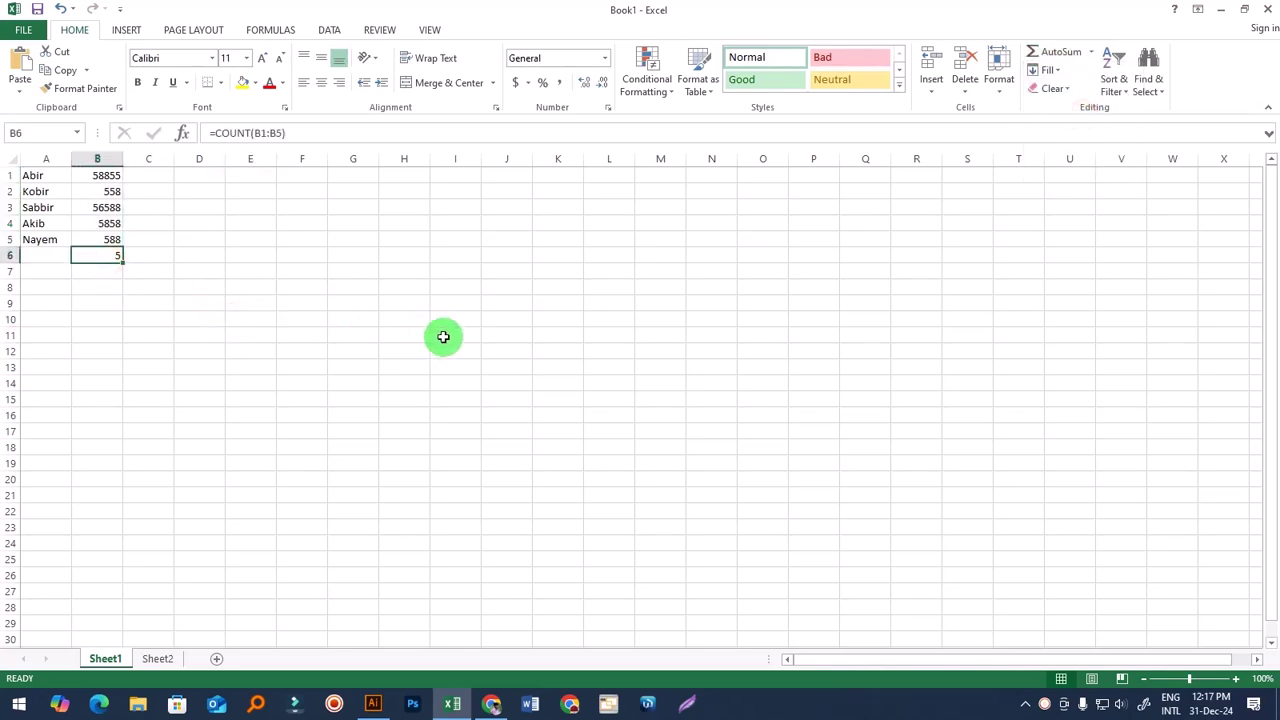
# Step: Undo the count entry in cell B6
pyautogui.hotkey('ctrl', 'z')
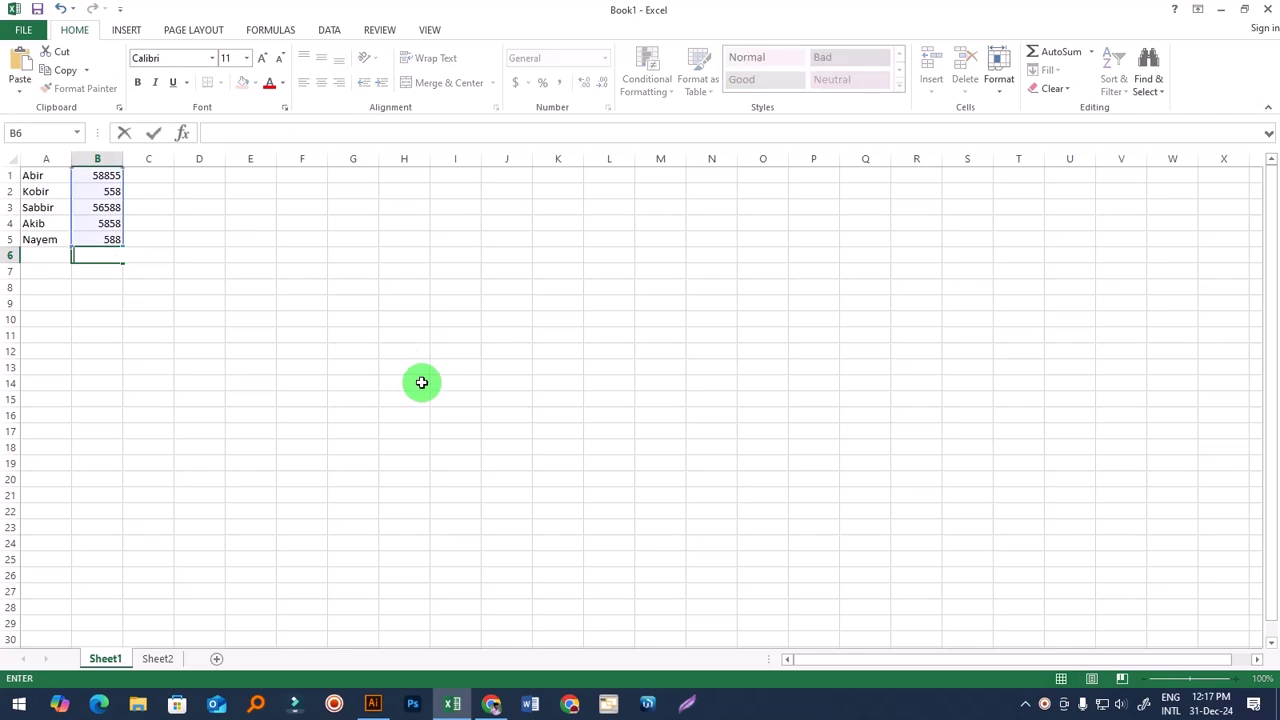
pyautogui.click(413, 383)
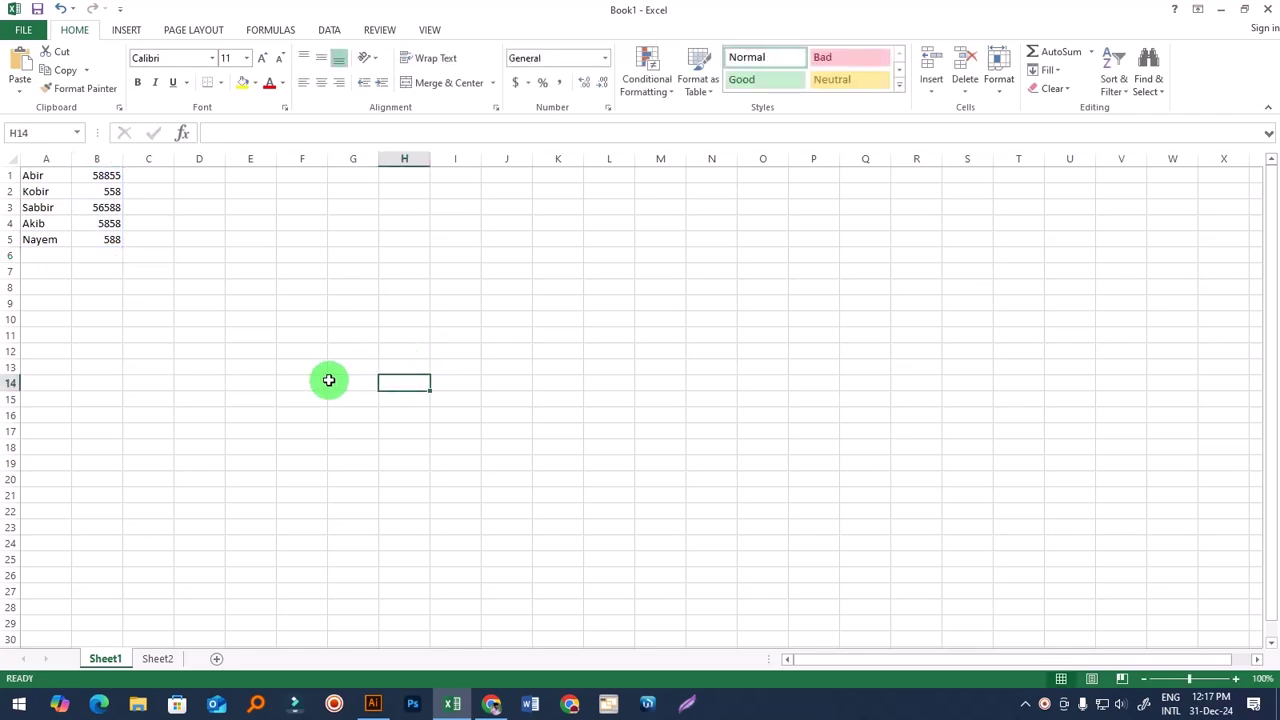
pyautogui.click(148, 320)
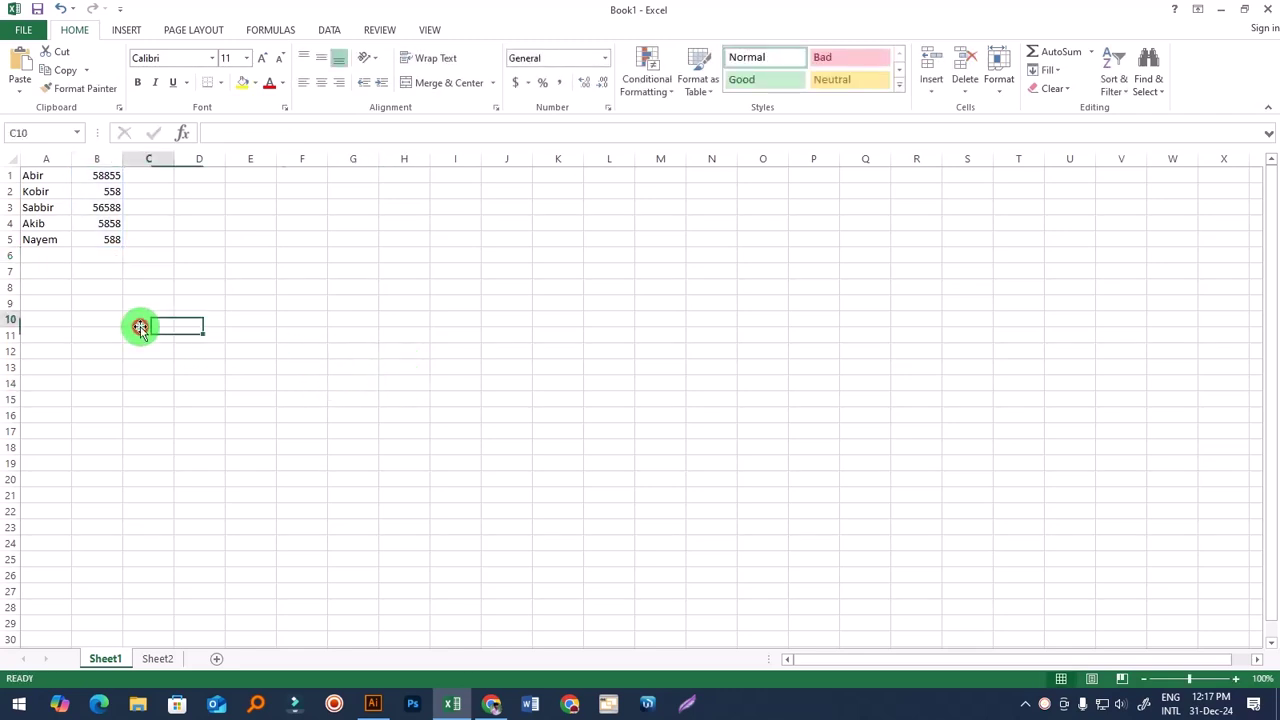
# Step: Enter the formula =COUNT(B1:B5) in cell B8 and undo the entry
pyautogui.click(92, 285)
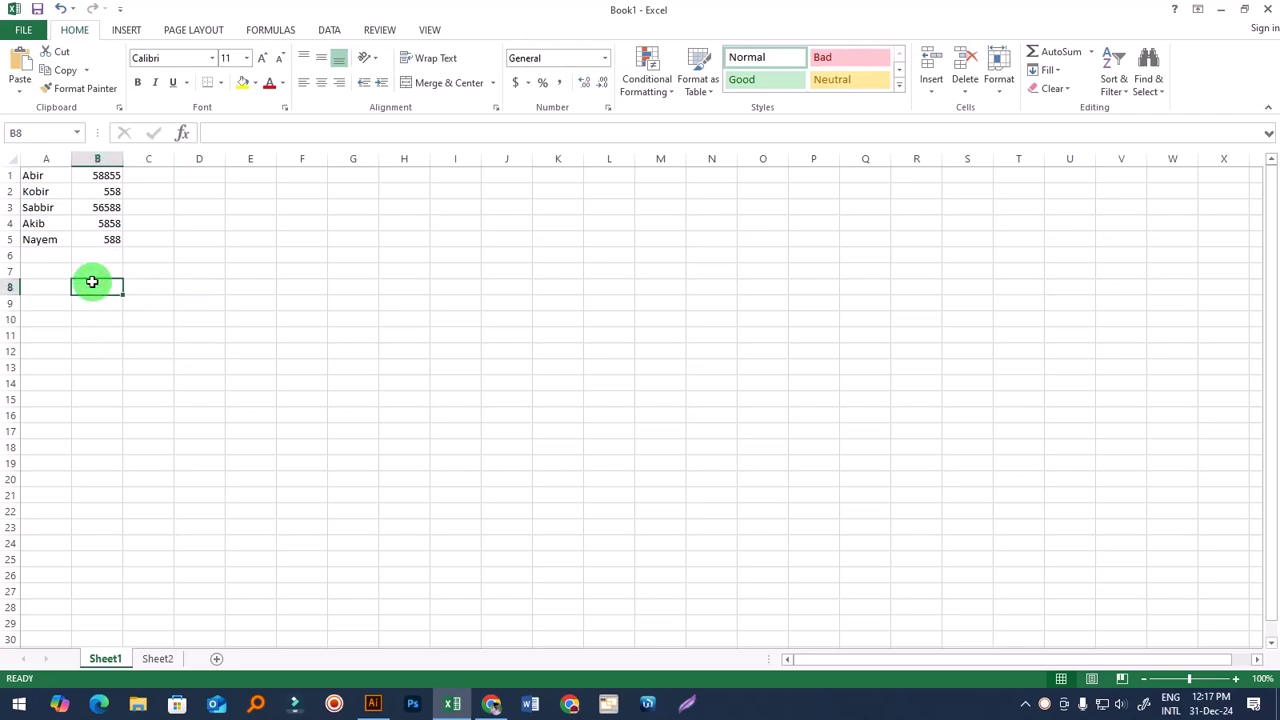
pyautogui.write('=')
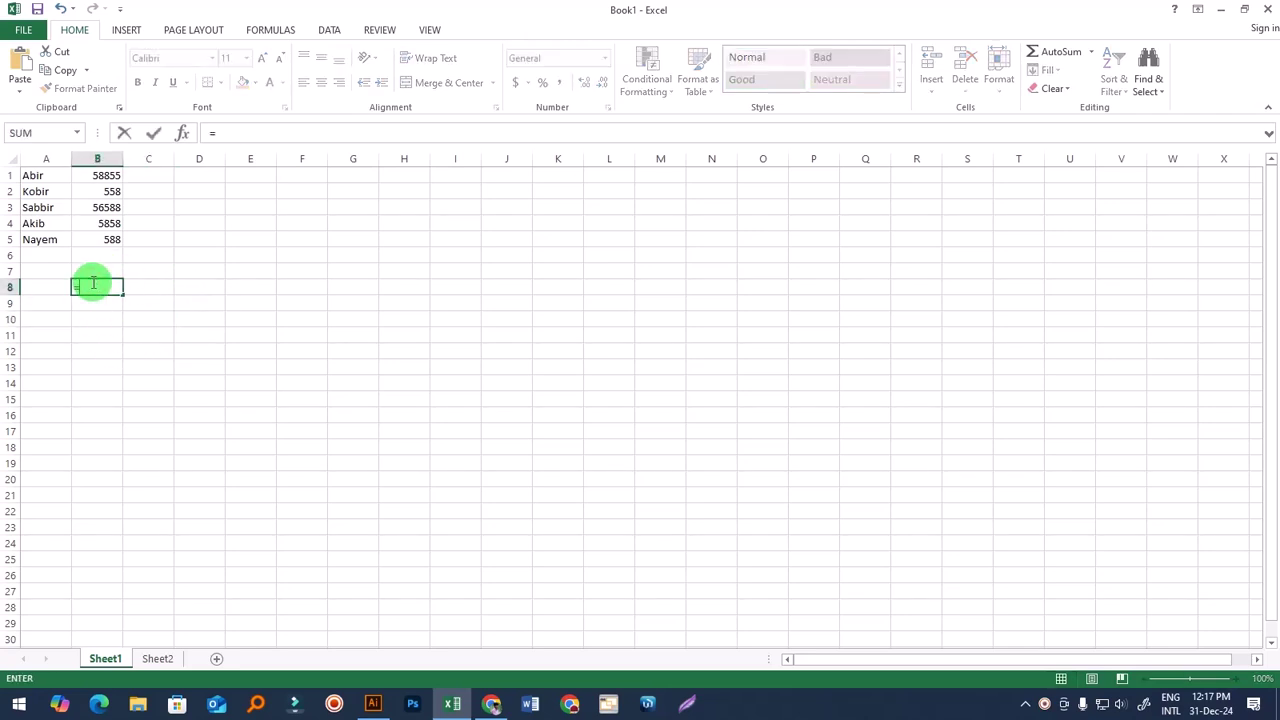
pyautogui.write('cou')
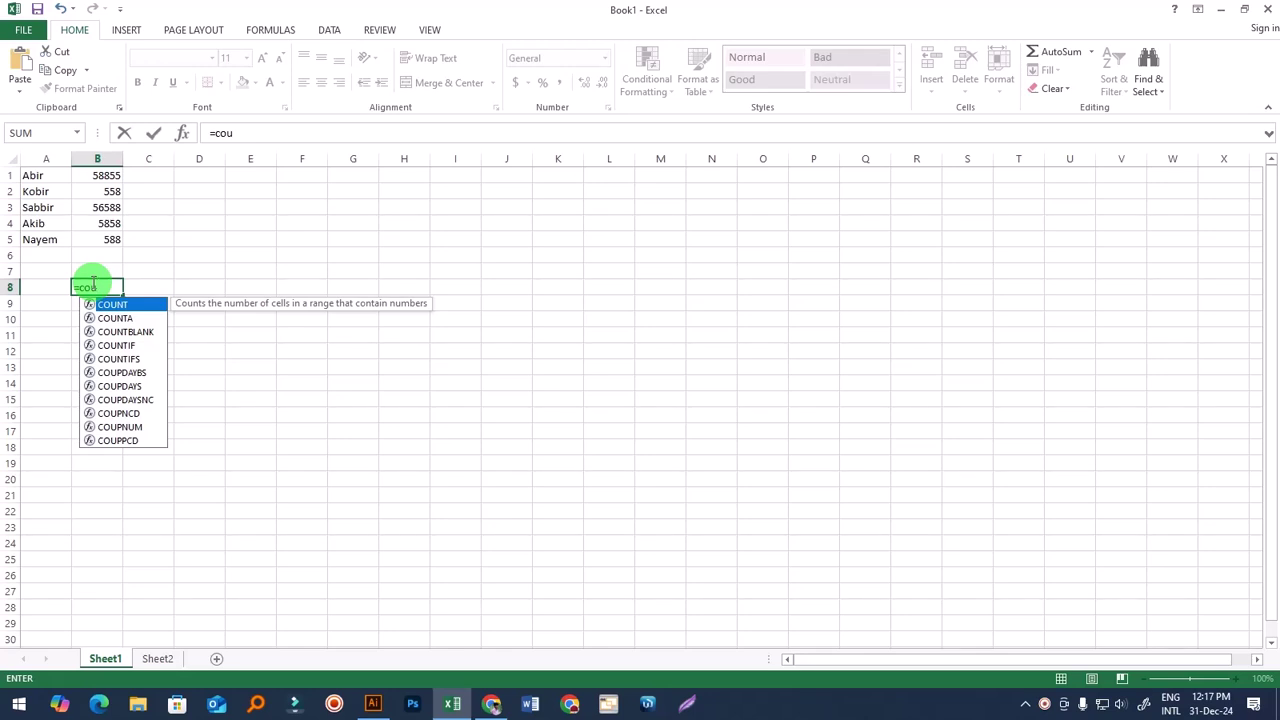
pyautogui.press('Tab')
pyautogui.moveTo(110, 178); pyautogui.dragTo(103, 236)
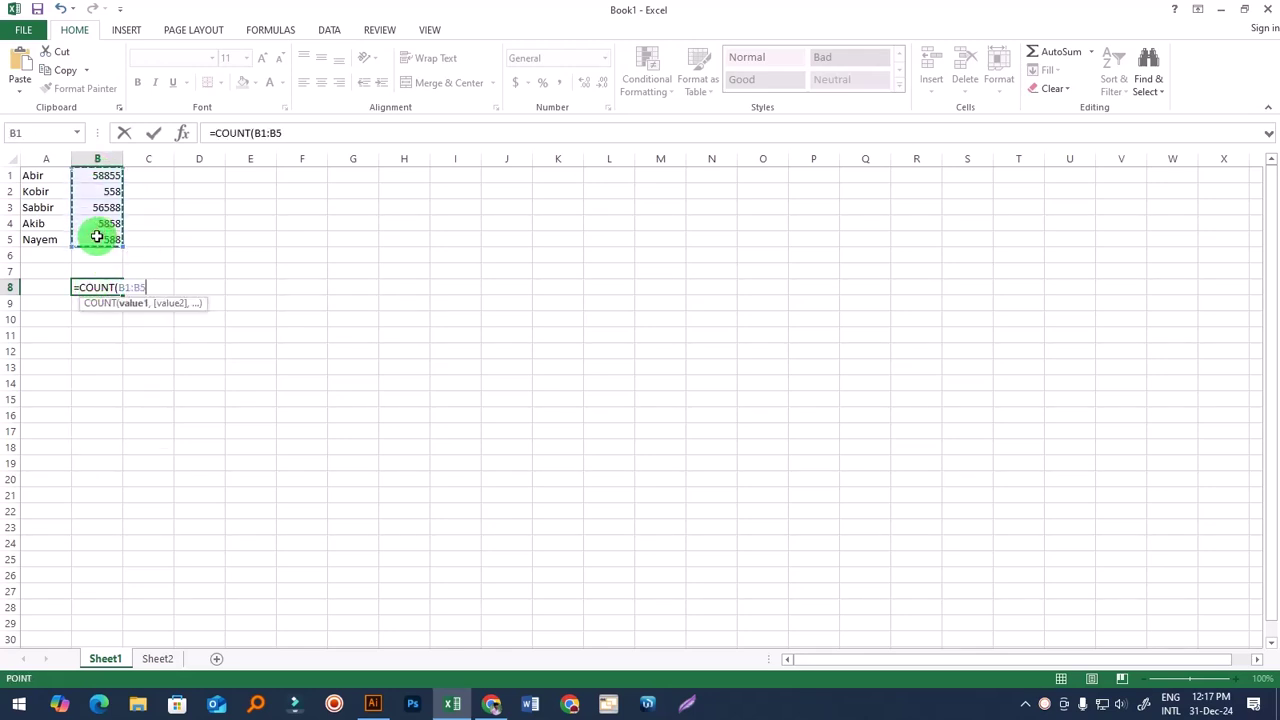
pyautogui.write(')')
pyautogui.press('Return')
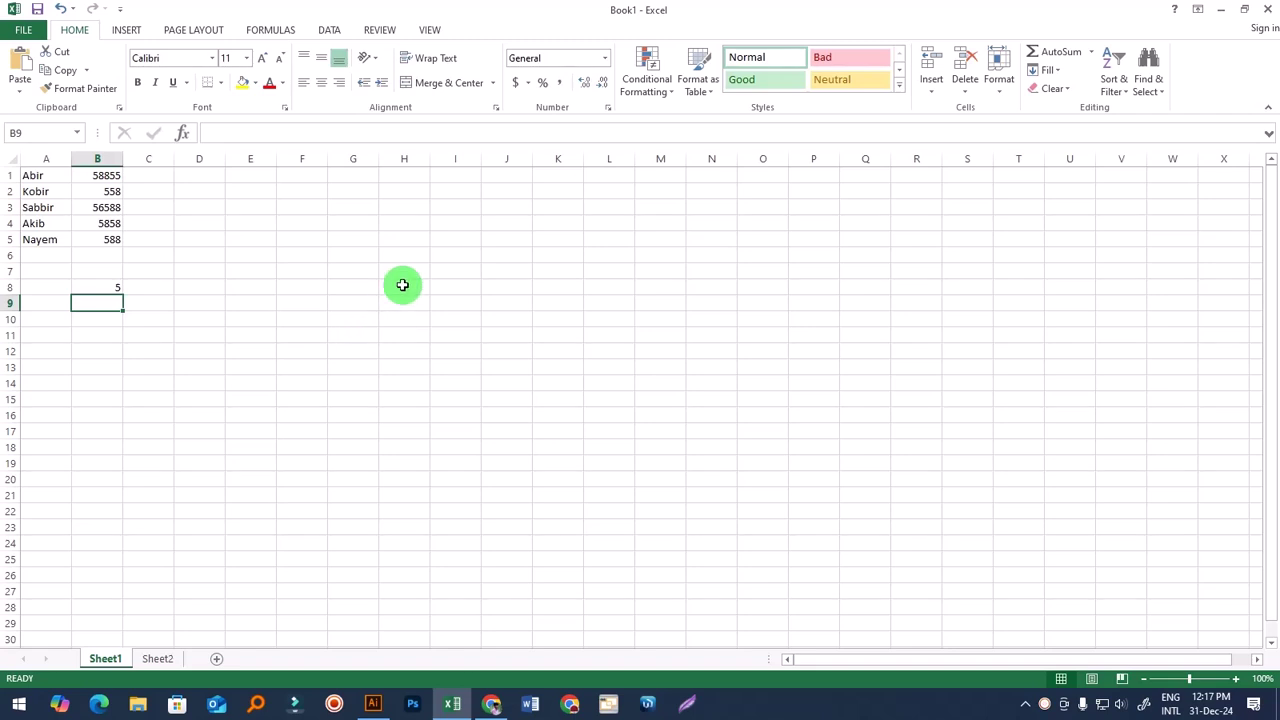
pyautogui.click(298, 384)
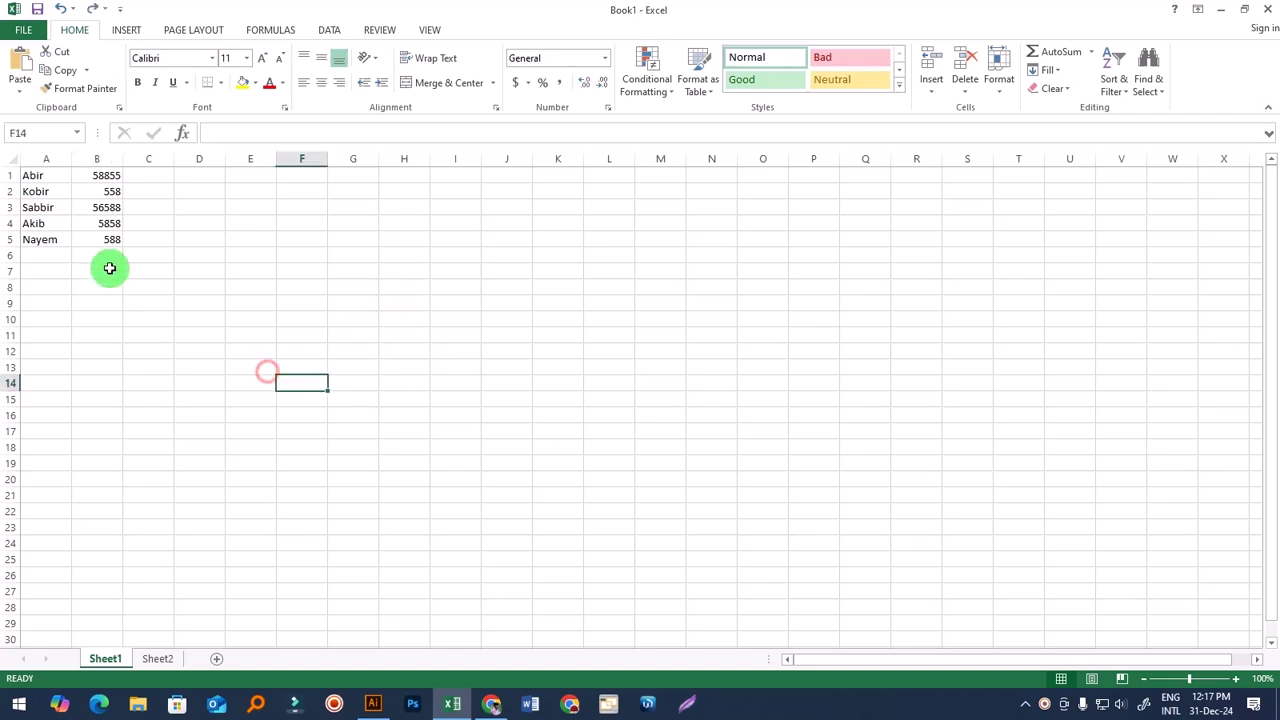
# Step: Enter the formula =COUNT(B1:B25) in cell B26 to count the numbers across the longer range
pyautogui.click(95, 578)
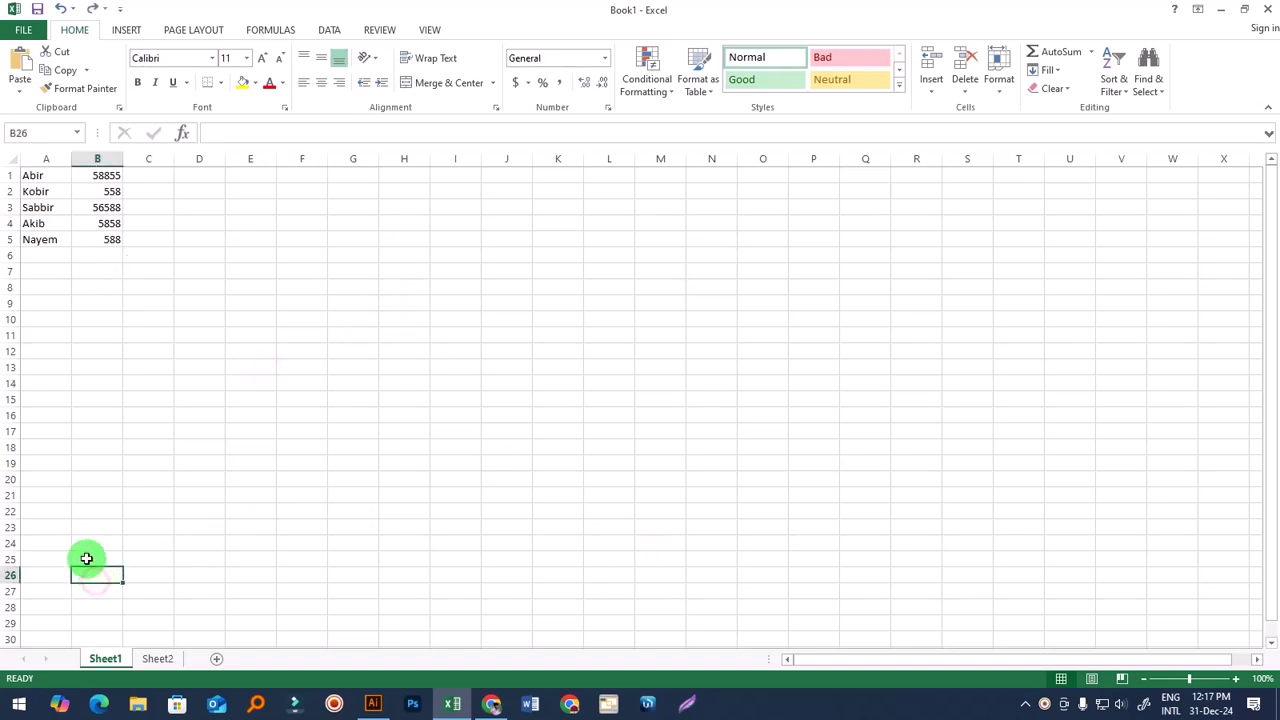
pyautogui.write('=c')
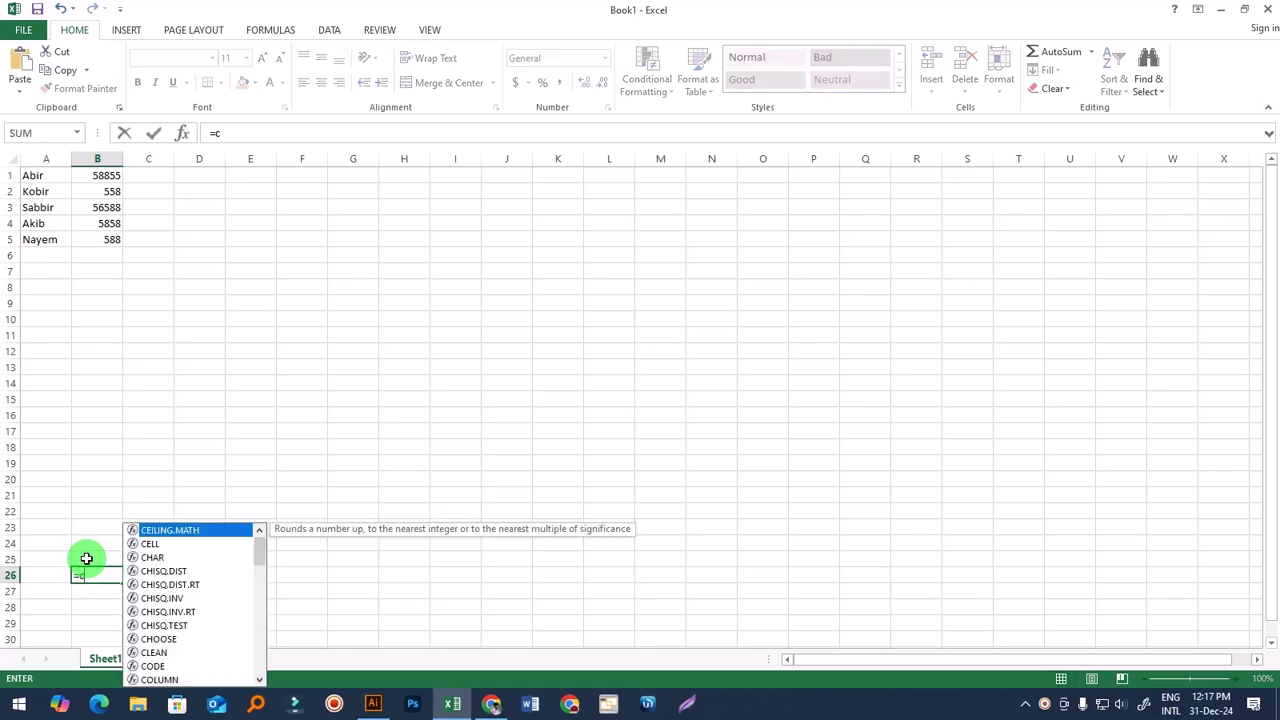
pyautogui.write('oun')
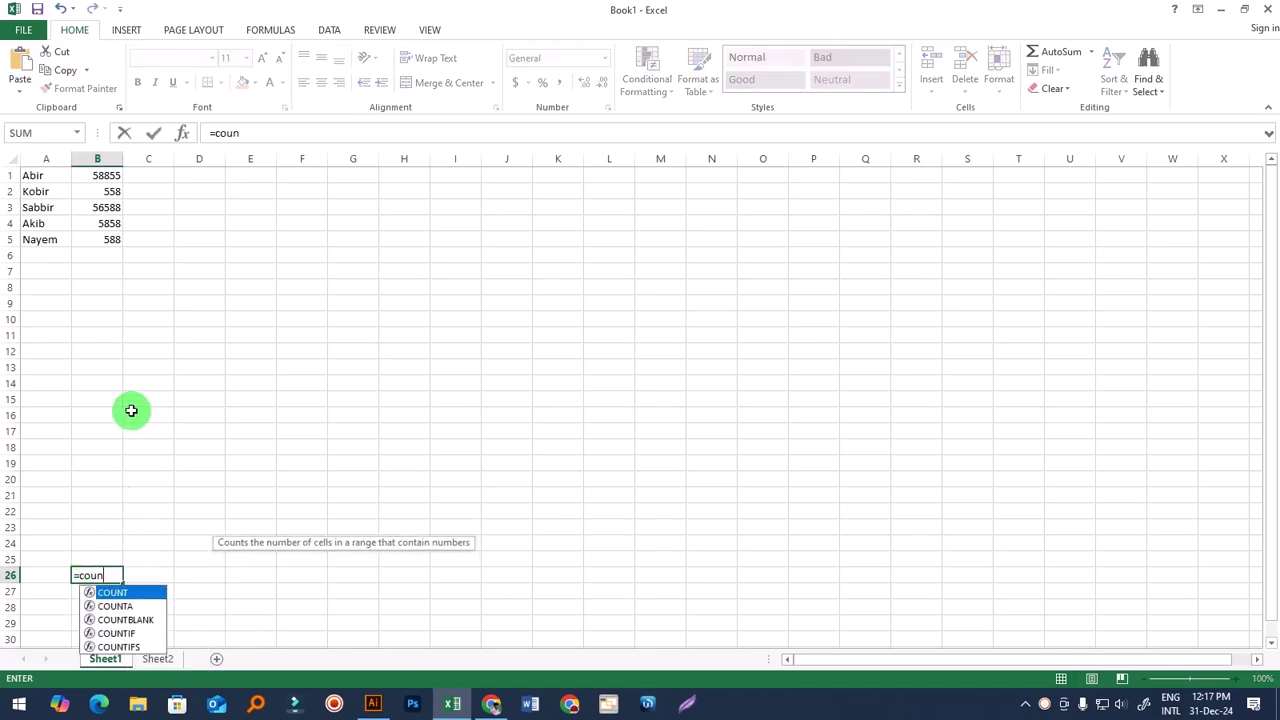
pyautogui.press('Tab')
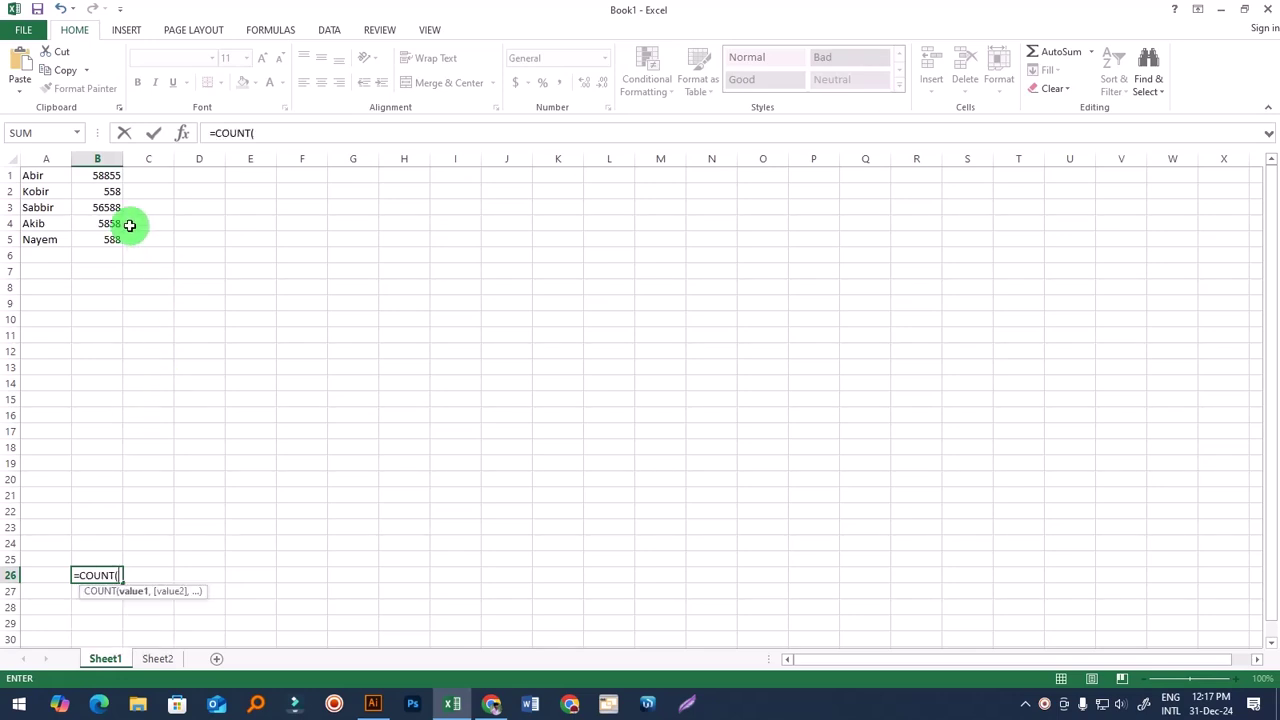
pyautogui.moveTo(100, 175); pyautogui.dragTo(109, 557)
pyautogui.write(')')
pyautogui.press('Return')
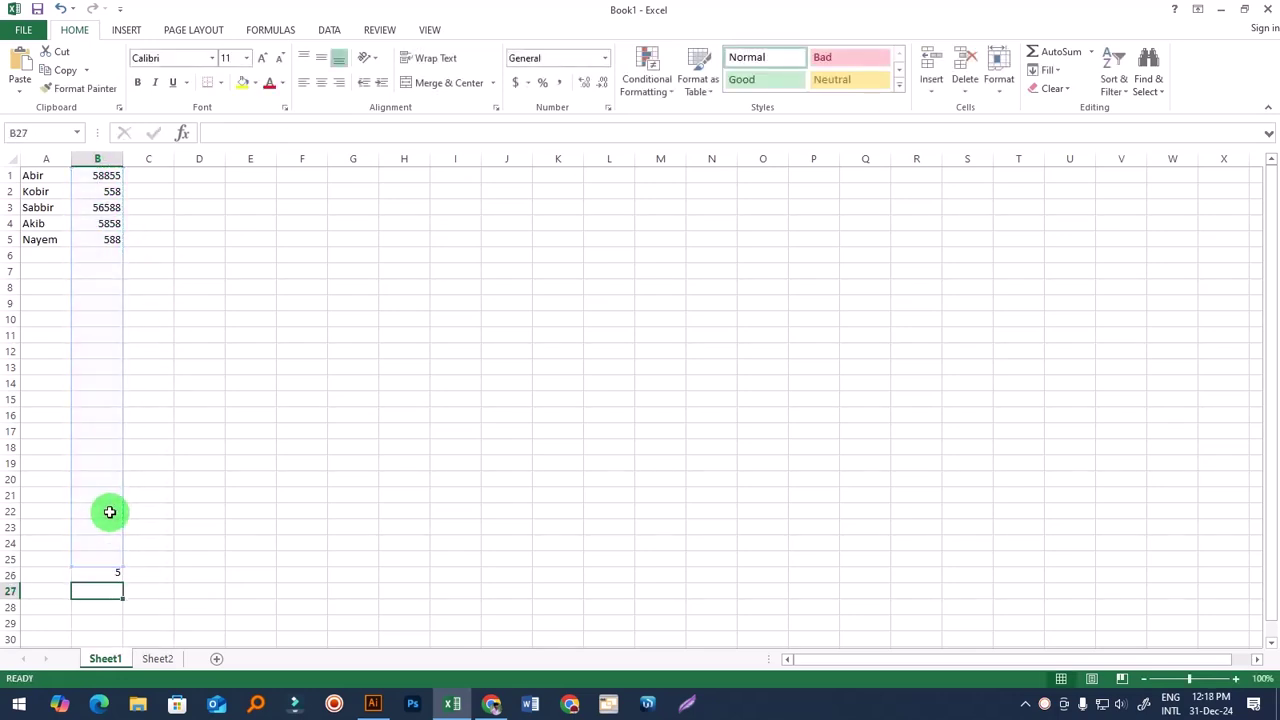
# Step: Add the numbers 6 in cell B6, 4 in B11 and 5 in B14 within the counted range
pyautogui.click(109, 255)
pyautogui.write('6')
pyautogui.click(110, 303)
pyautogui.click(103, 336)
pyautogui.write('4')
pyautogui.click(100, 382)
pyautogui.write('5')
pyautogui.click(338, 429)
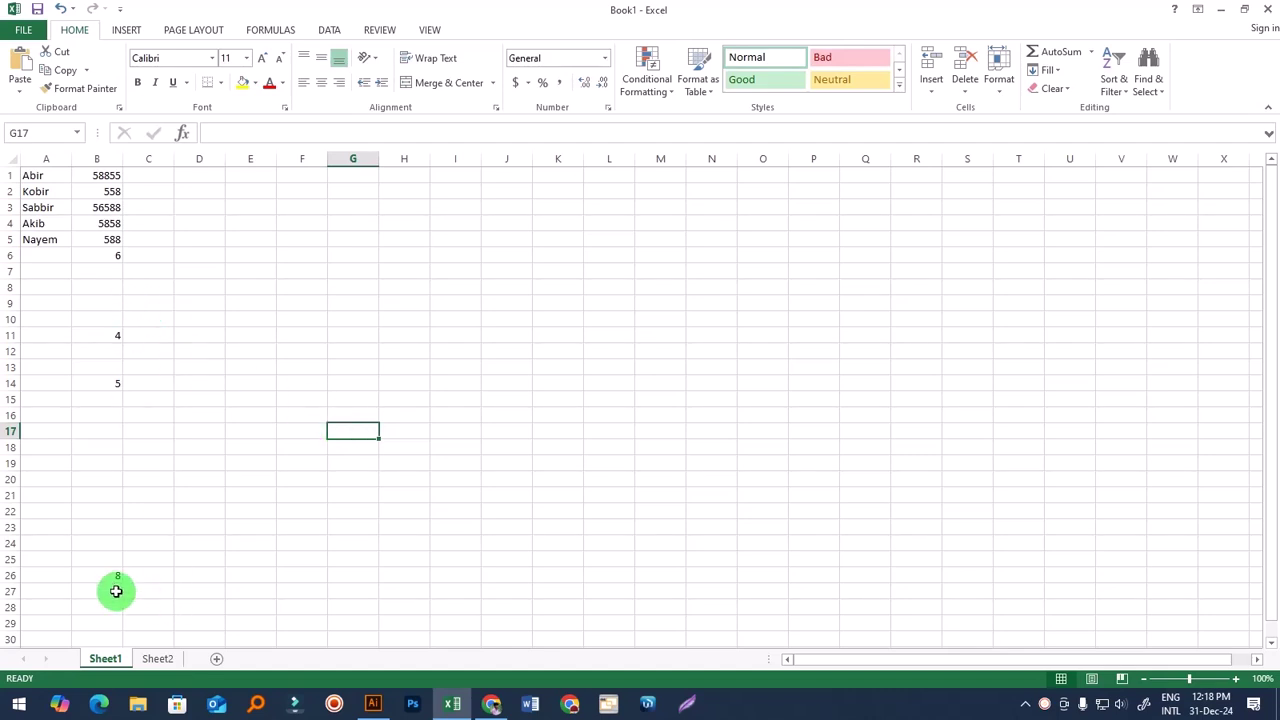
# Step: Review the COUNT formula in cell B26 and the range it covers
pyautogui.click(103, 575)
pyautogui.press('F2')
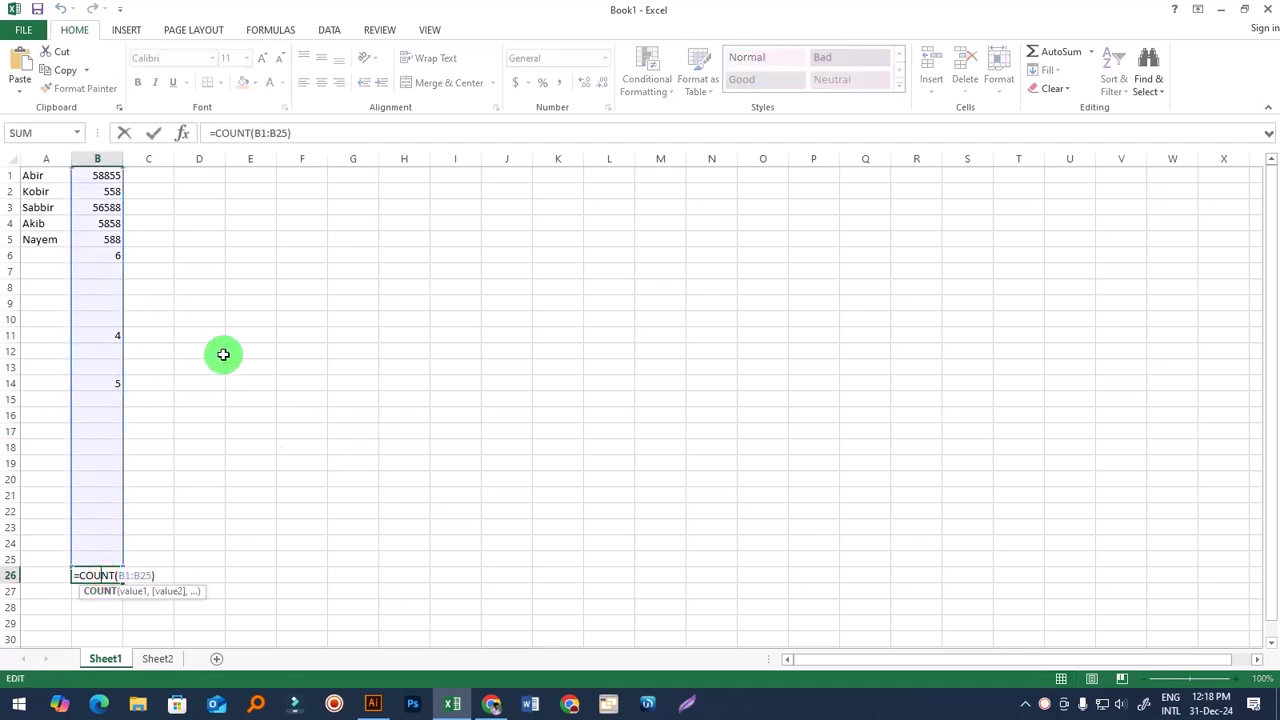
pyautogui.press('Return')
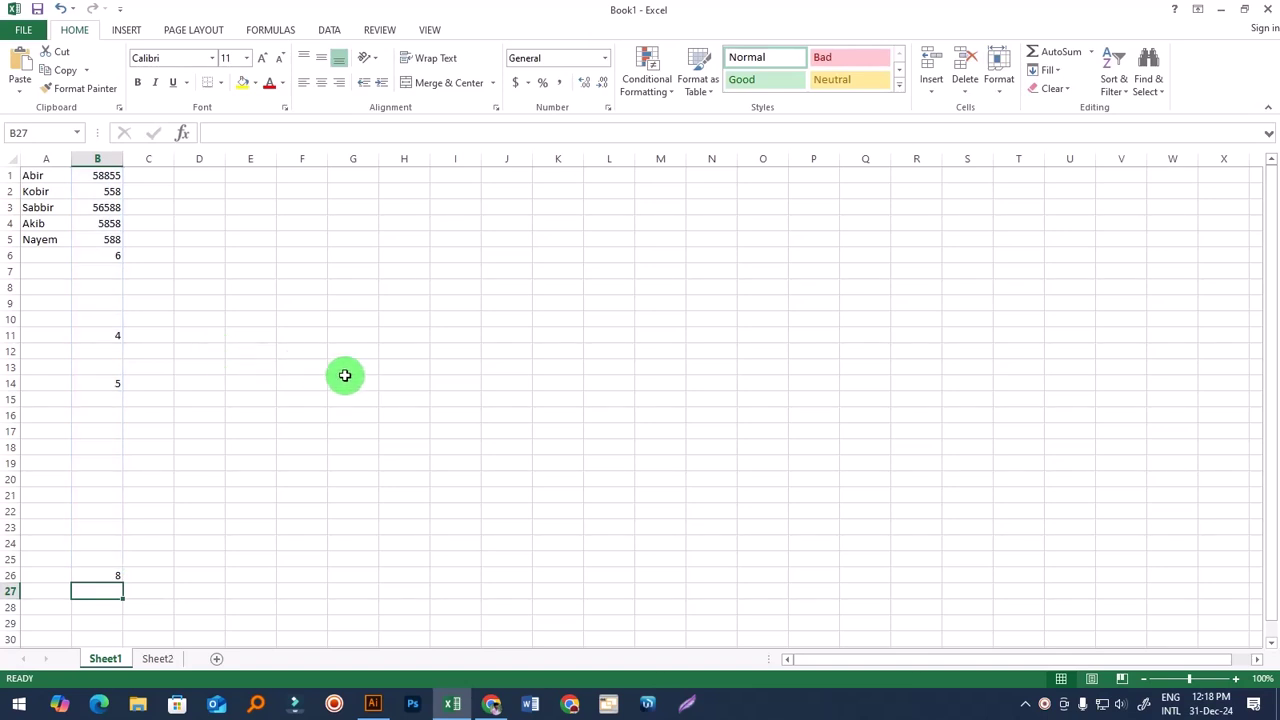
# Step: Clear the extra numbers and the COUNT formula below row 5 in column B
pyautogui.moveTo(108, 258); pyautogui.dragTo(97, 600)
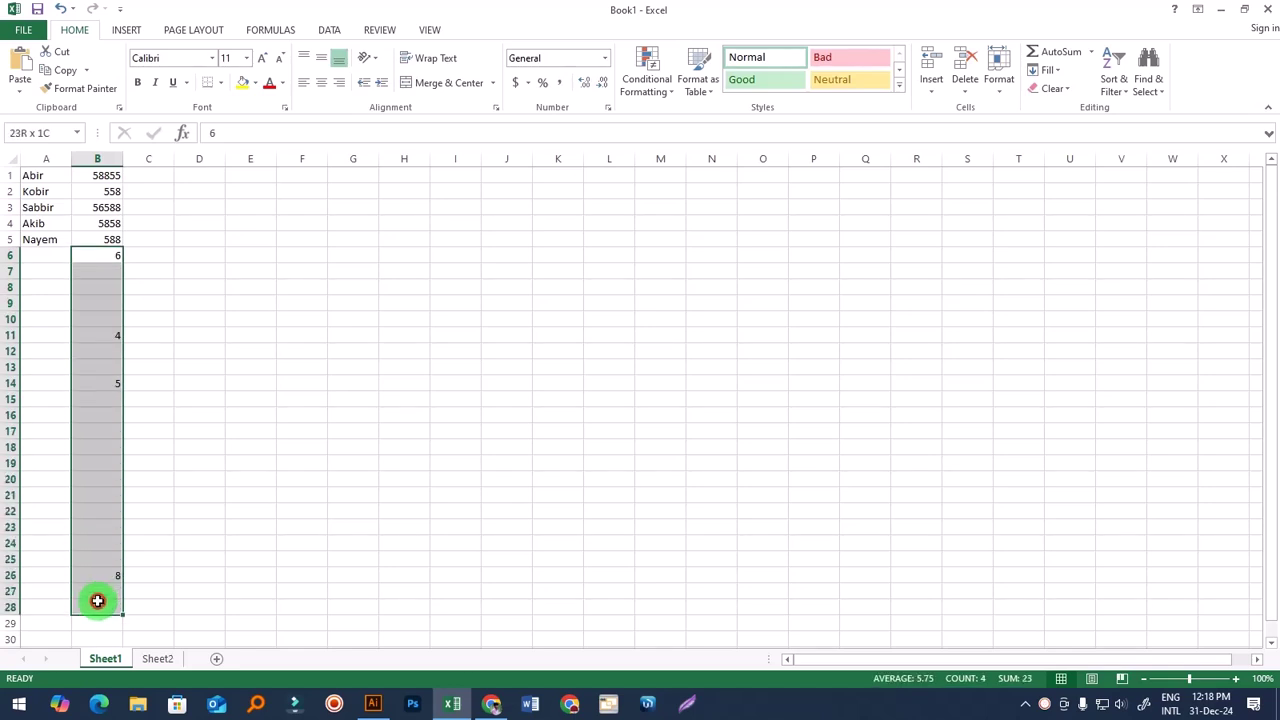
pyautogui.press('Delete')
pyautogui.moveTo(257, 559); pyautogui.dragTo(249, 543)
# Step: Review the AutoSum functions available for the numbers in B1:B5, without applying one
pyautogui.click(94, 235)
pyautogui.moveTo(97, 177); pyautogui.dragTo(105, 240)
pyautogui.click(1091, 51)
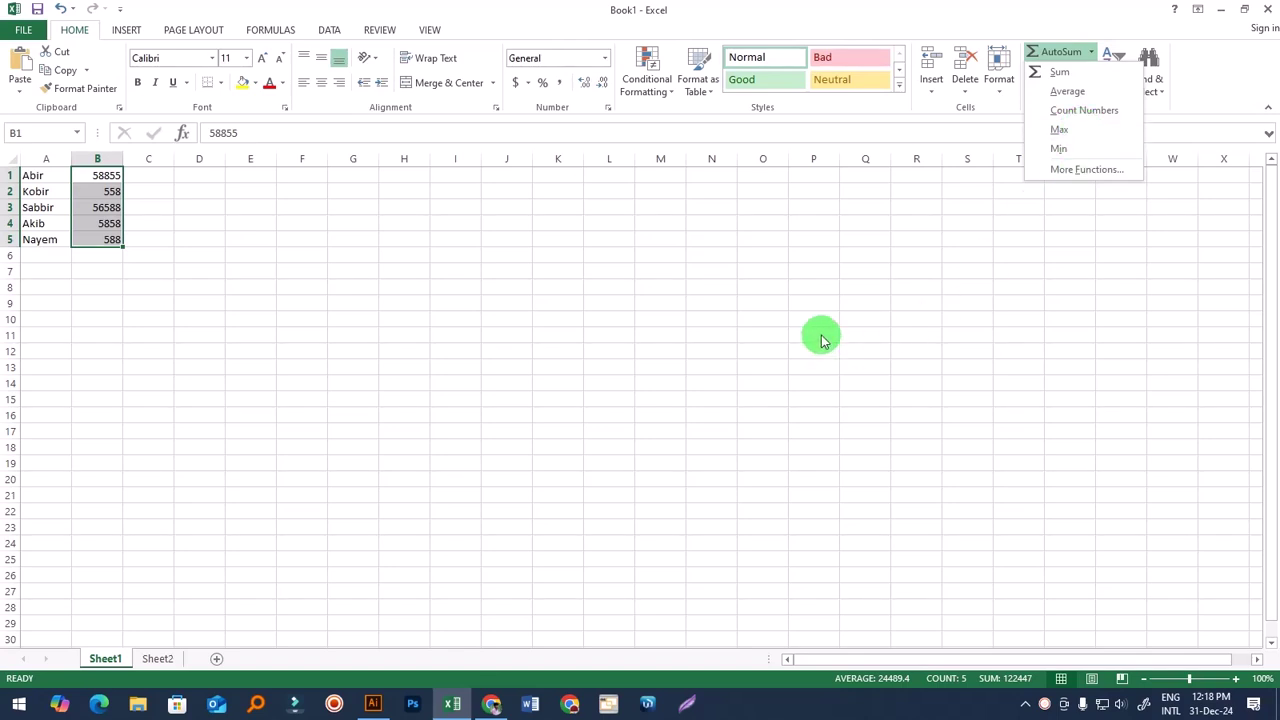
pyautogui.click(621, 358)
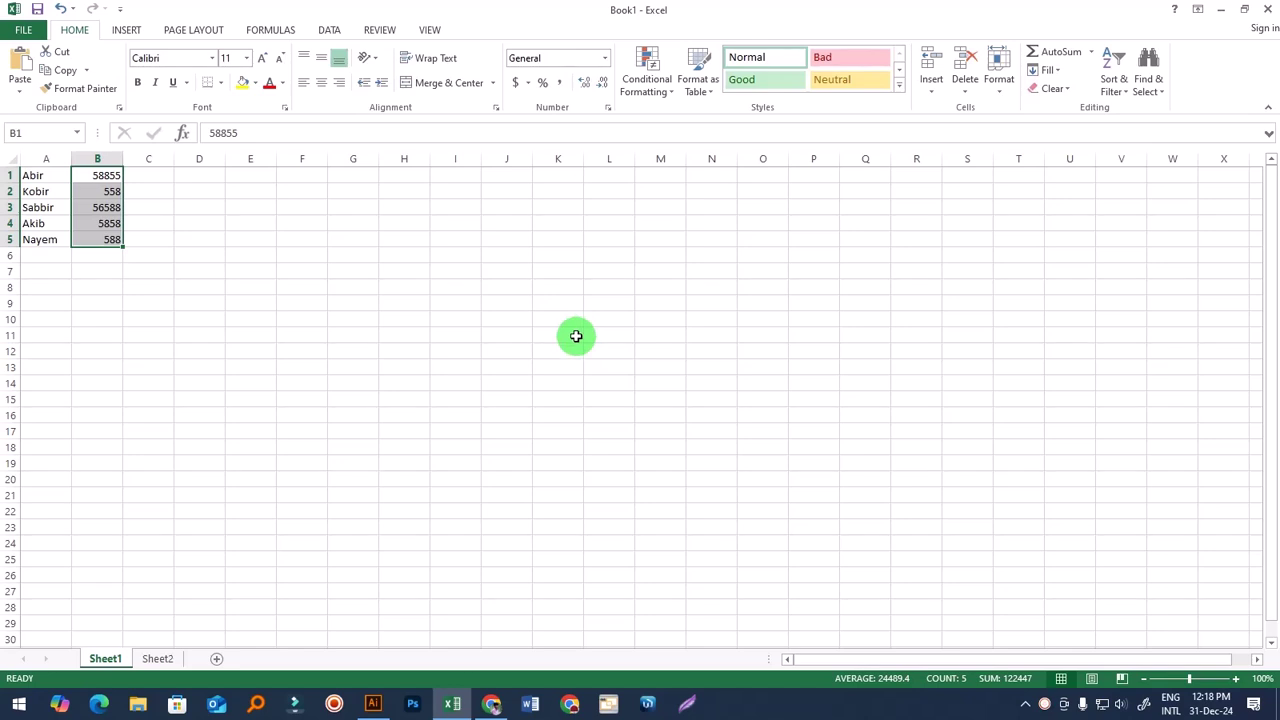
pyautogui.click(576, 336)
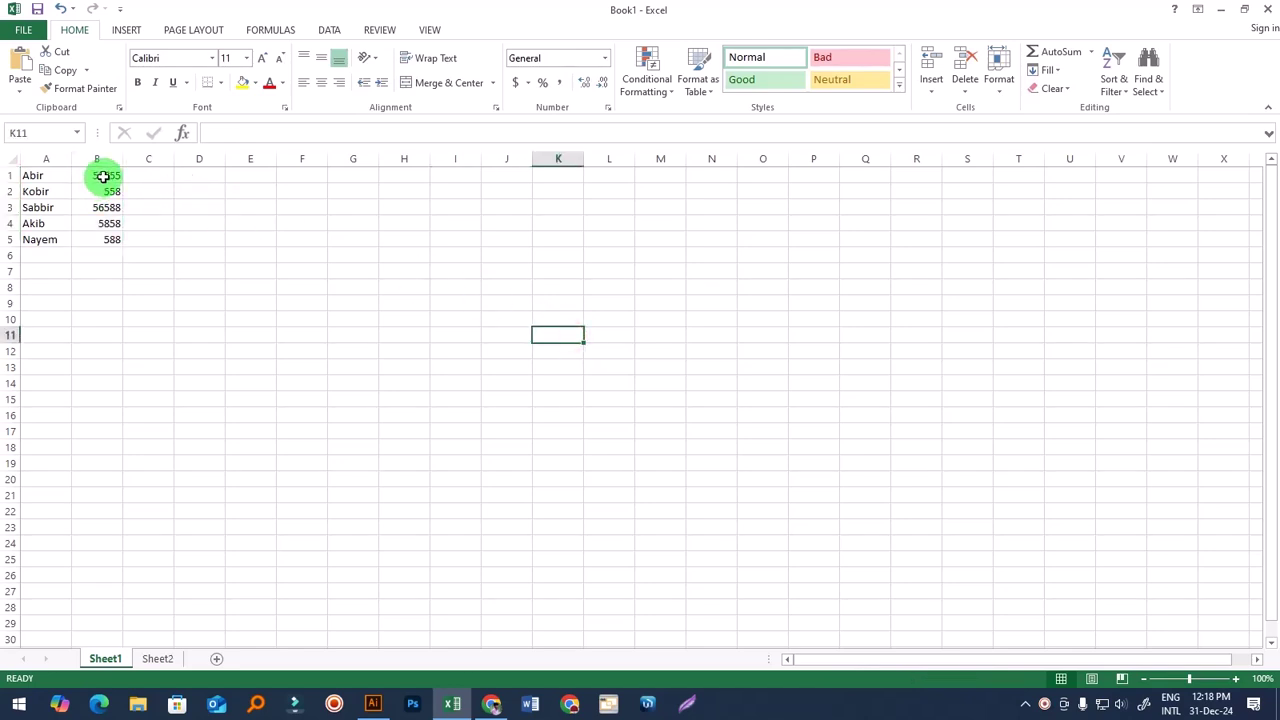
# Step: Insert the AutoSum Max of B1:B5 below the numbers, and undo it
pyautogui.moveTo(103, 176); pyautogui.dragTo(101, 237)
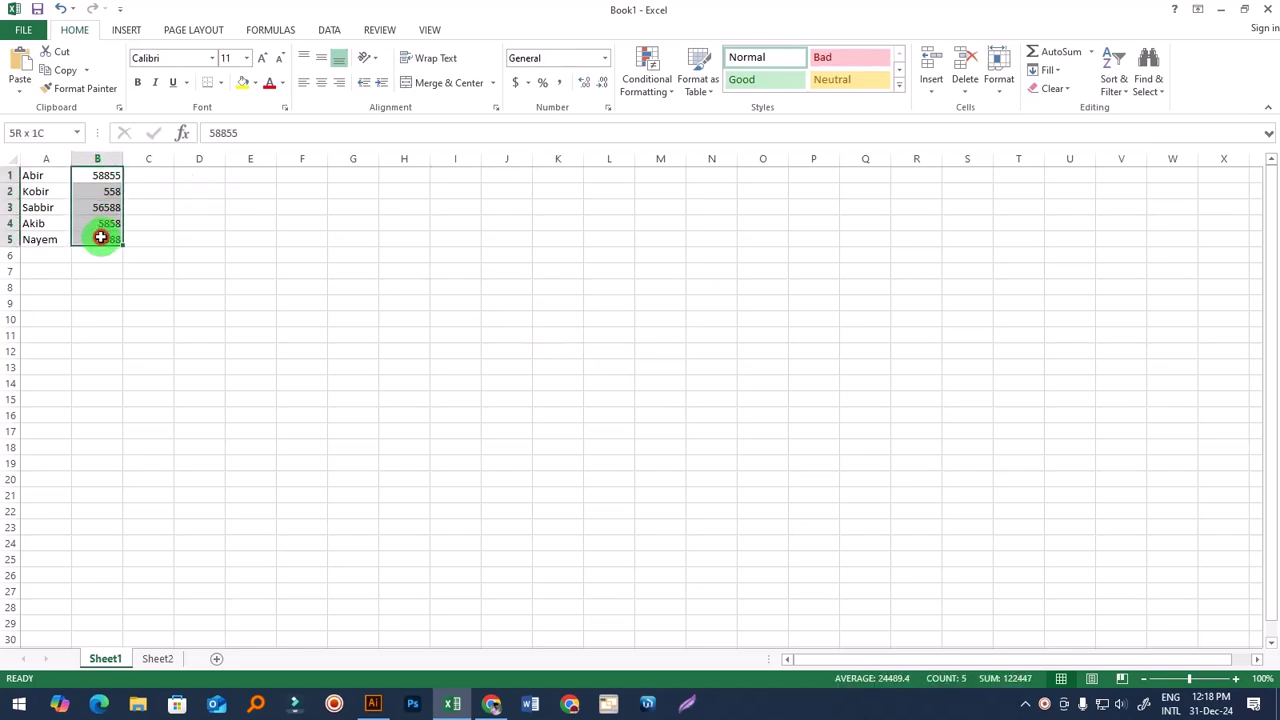
pyautogui.click(1092, 51)
pyautogui.click(1059, 129)
pyautogui.click(391, 352)
pyautogui.hotkey('ctrl', 'z')
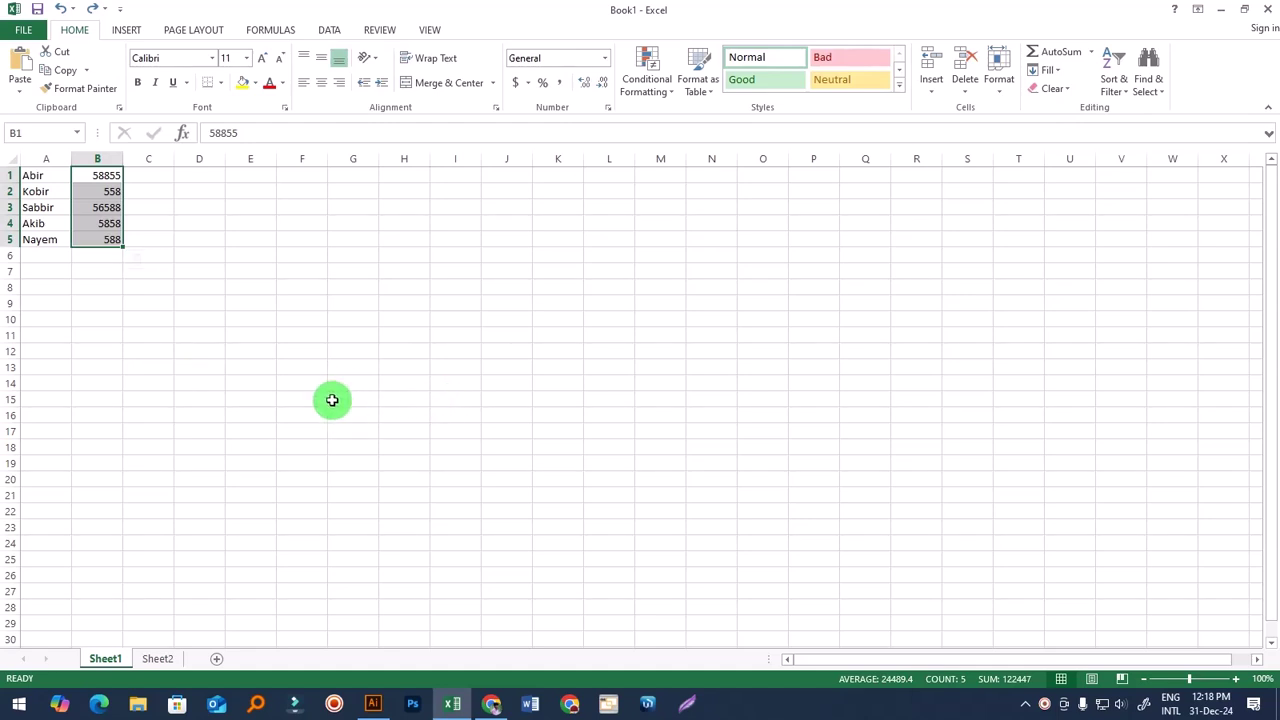
pyautogui.click(333, 400)
pyautogui.click(112, 256)
# Step: Enter the formula =MAX(B1:B5) in cell F13
pyautogui.click(302, 366)
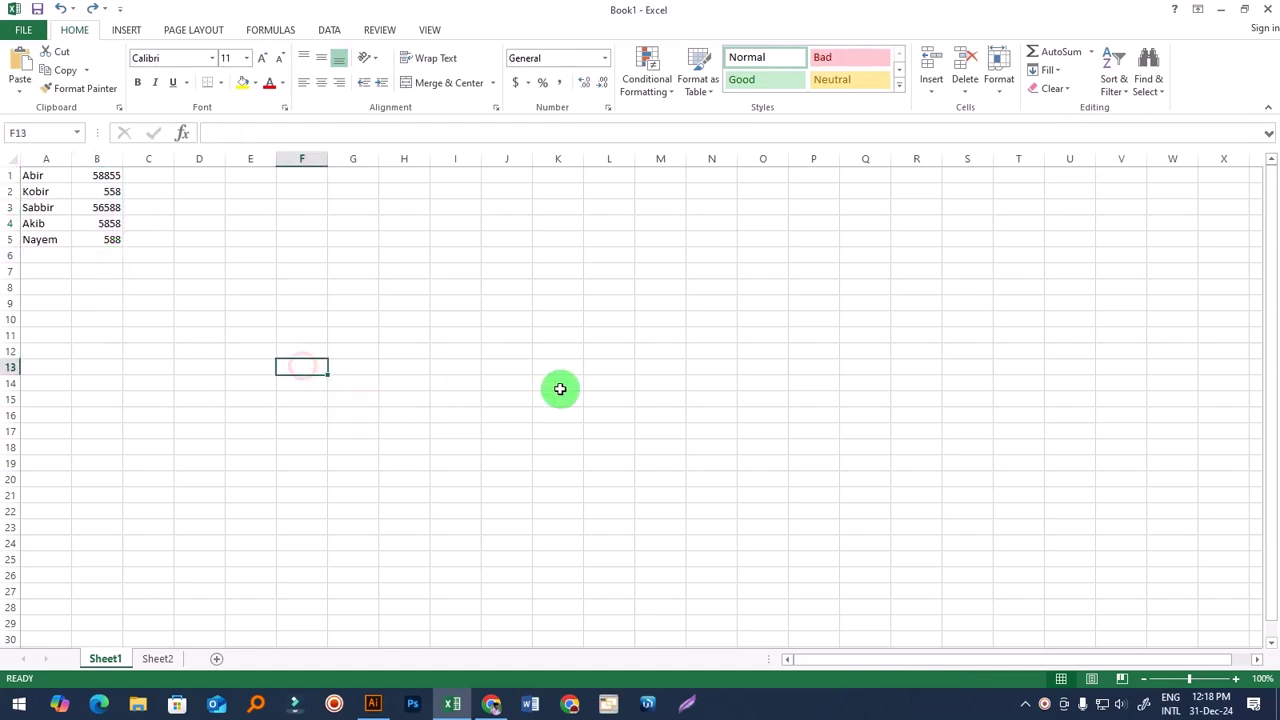
pyautogui.write('=max')
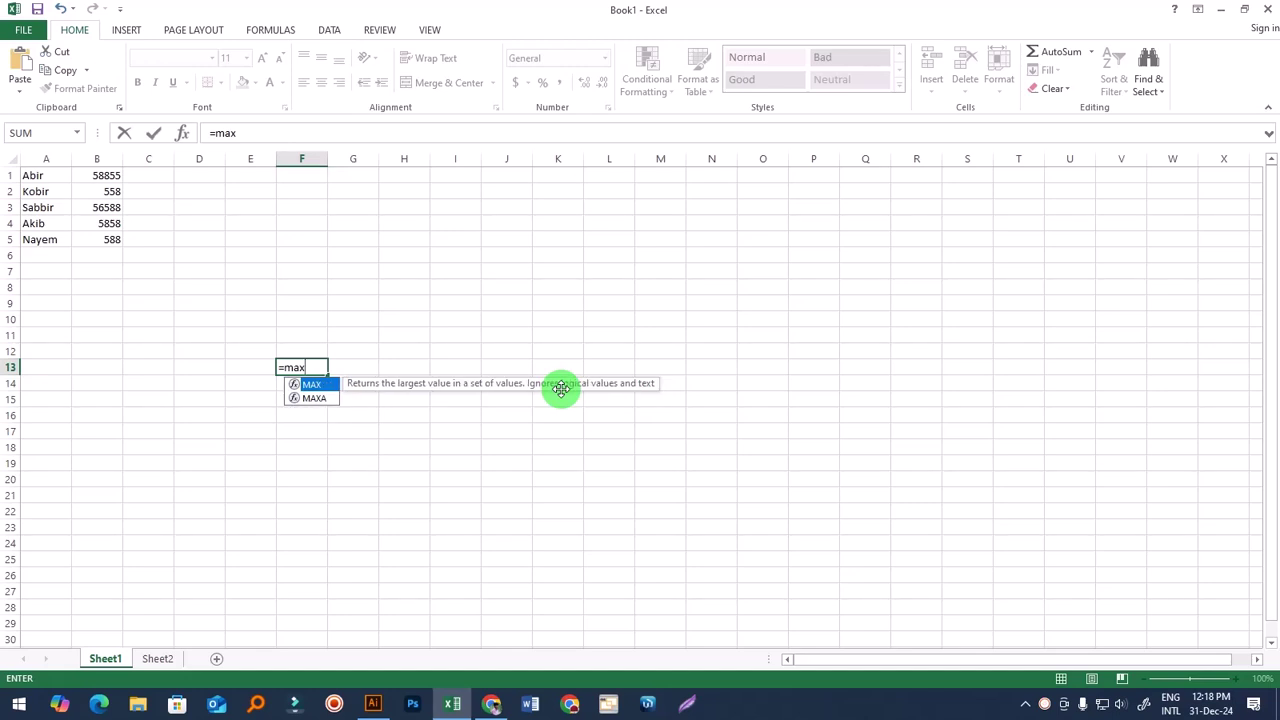
pyautogui.press('Tab')
pyautogui.moveTo(103, 175); pyautogui.dragTo(100, 244)
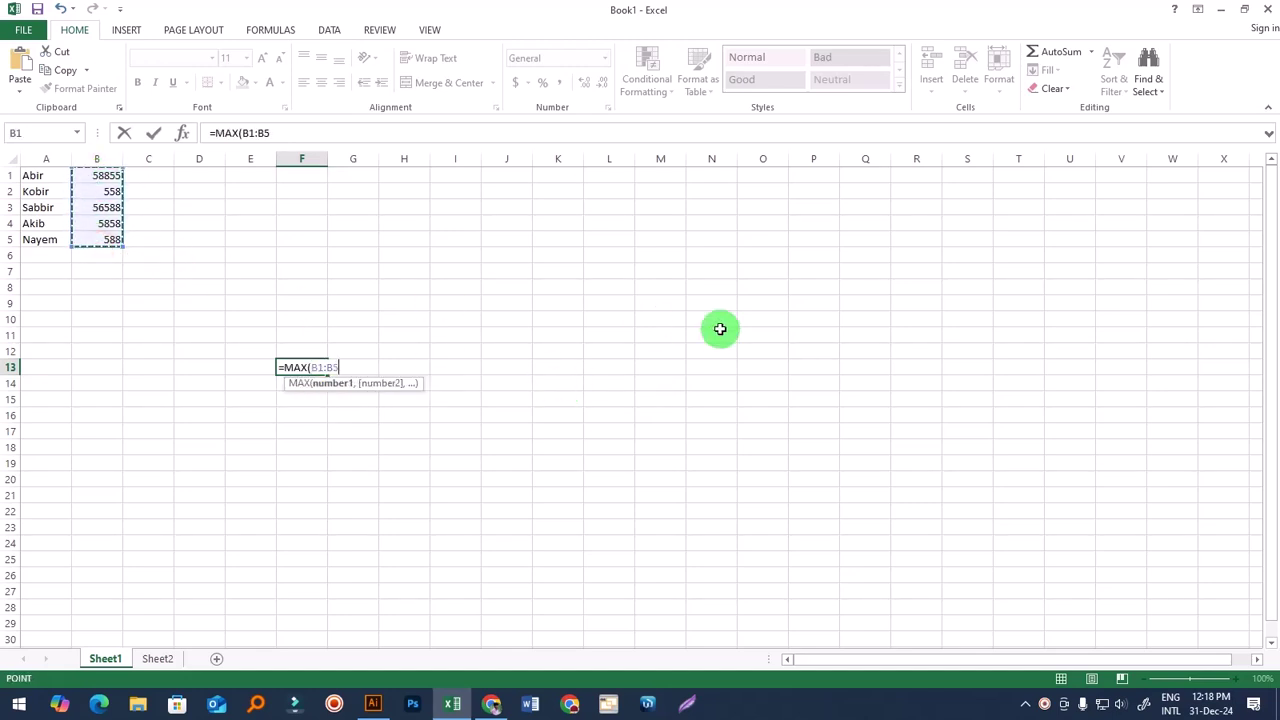
pyautogui.write(')')
pyautogui.press('Return')
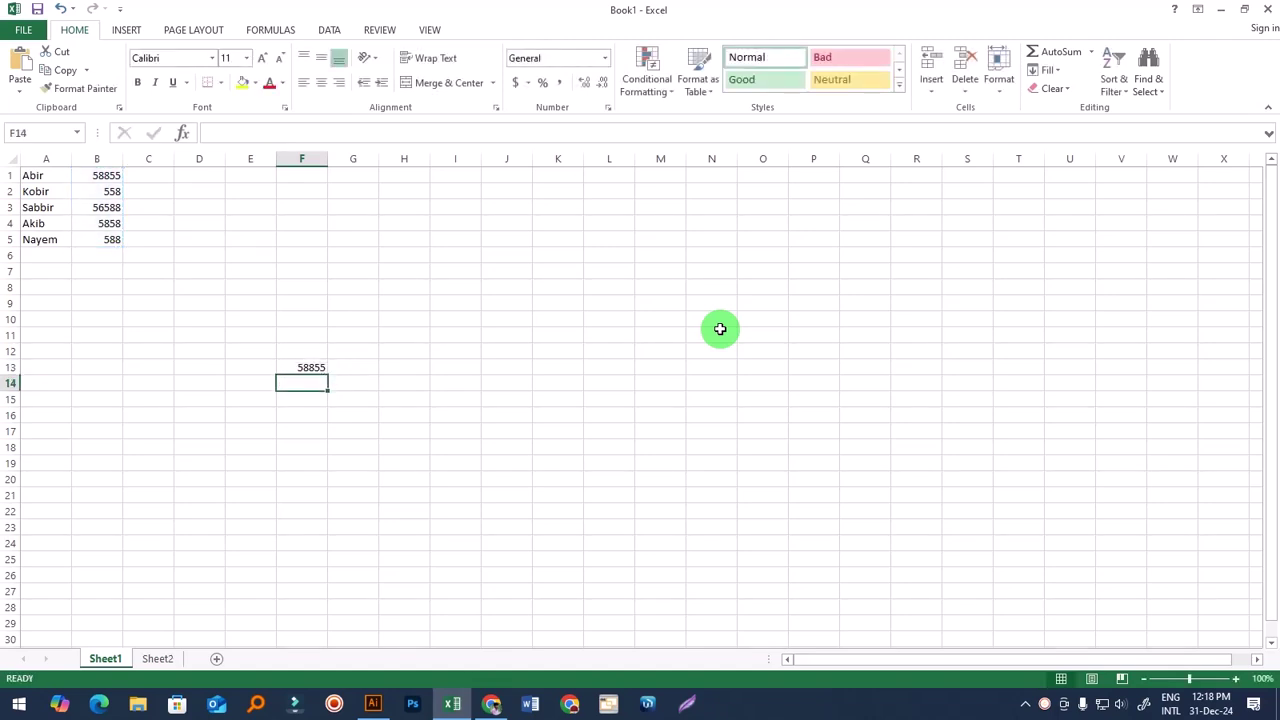
# Step: Try replacing the formula in F13 with a MIN function over B1:B5, and revert to the MAX formula
pyautogui.click(333, 366)
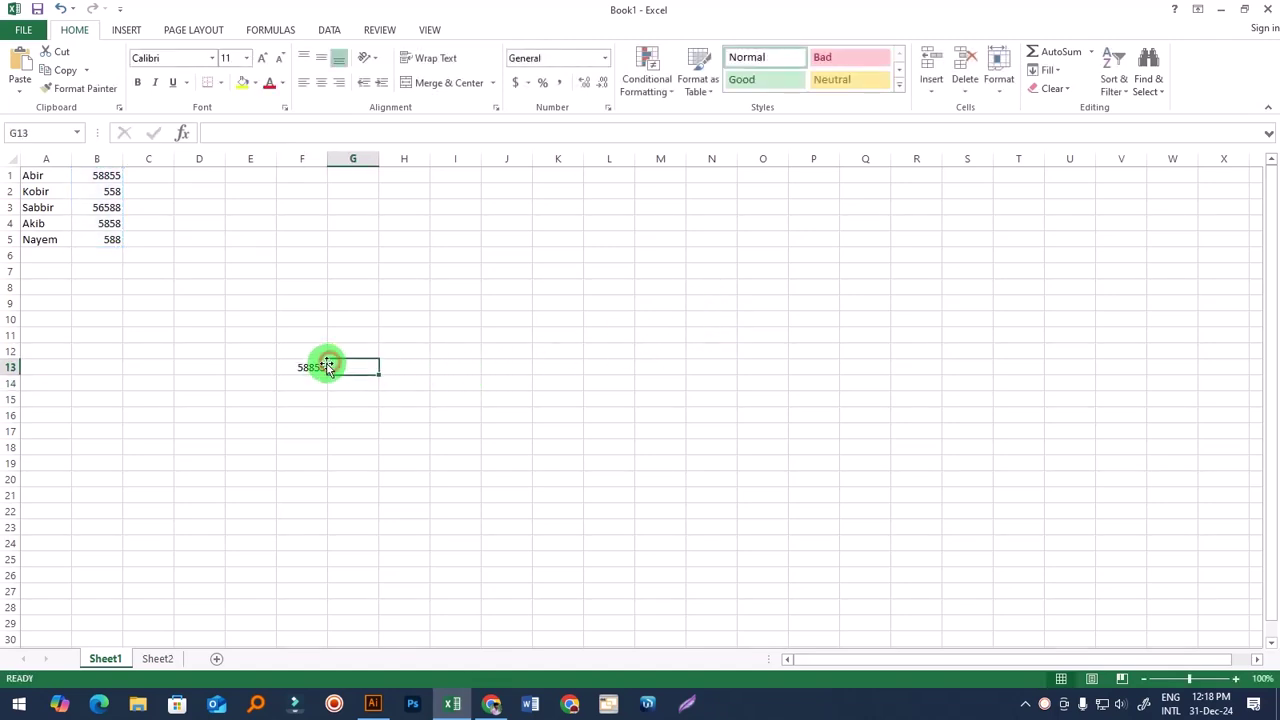
pyautogui.click(316, 365)
pyautogui.press('BackSpace')
pyautogui.write('=min')
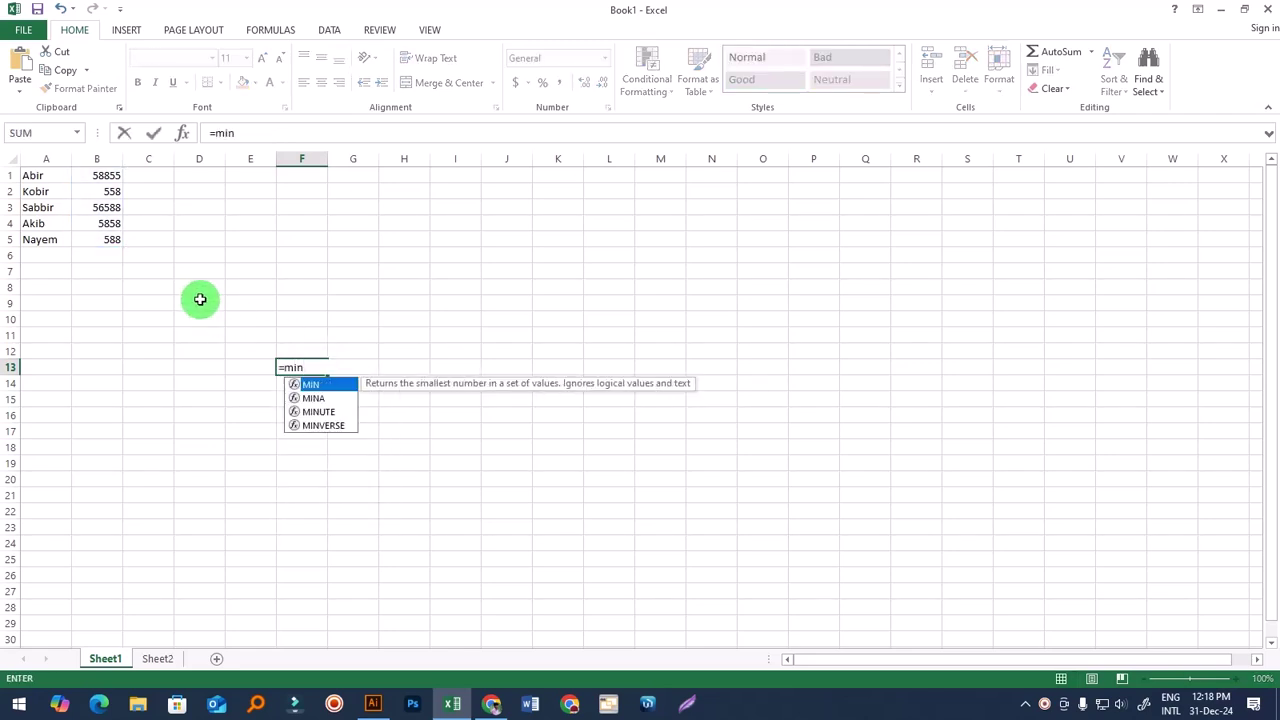
pyautogui.press('Tab')
pyautogui.moveTo(96, 175); pyautogui.dragTo(108, 239)
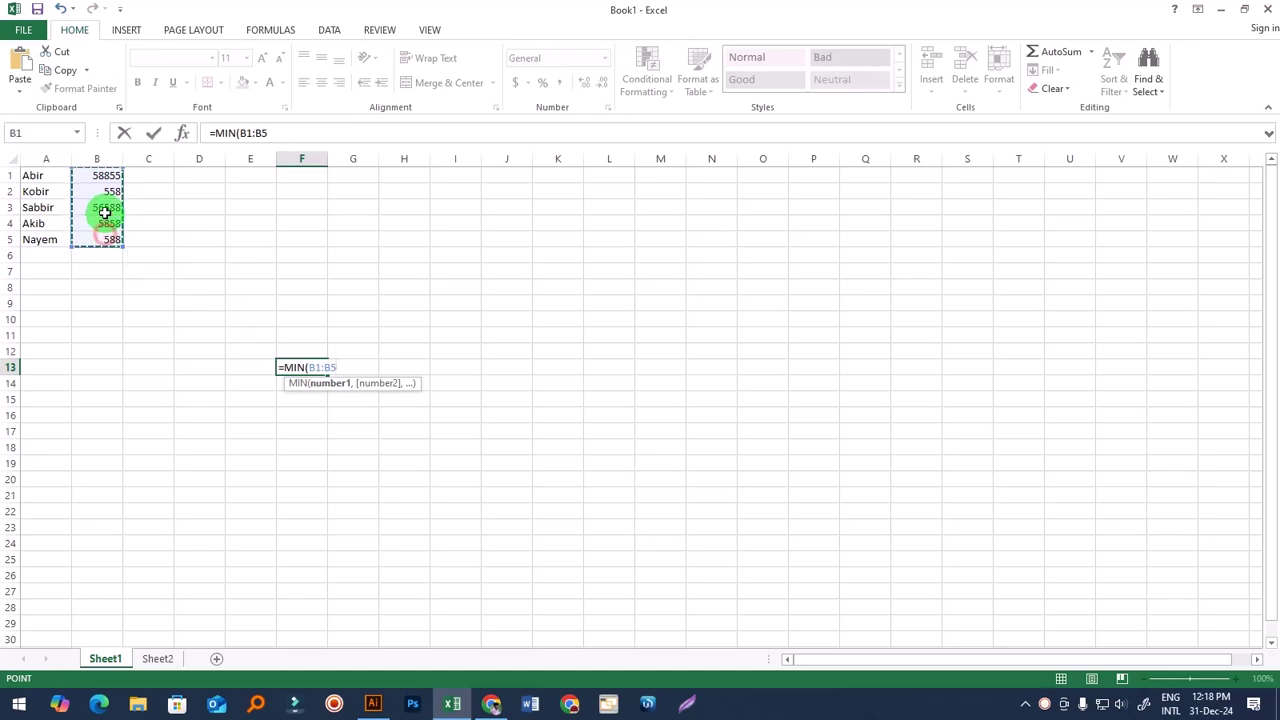
pyautogui.press('Return')
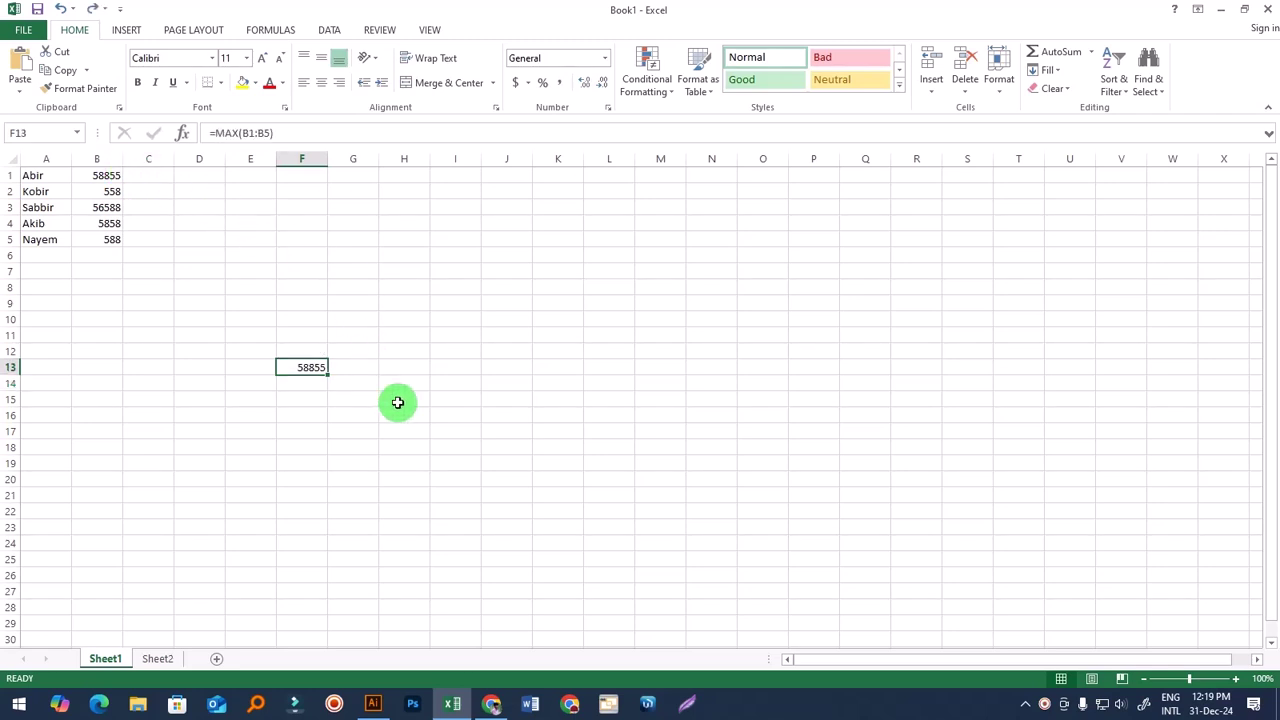
# Step: Clear the MAX formula from cell F13
pyautogui.click(405, 410)
pyautogui.click(312, 370)
pyautogui.press('BackSpace')
pyautogui.click(457, 397)
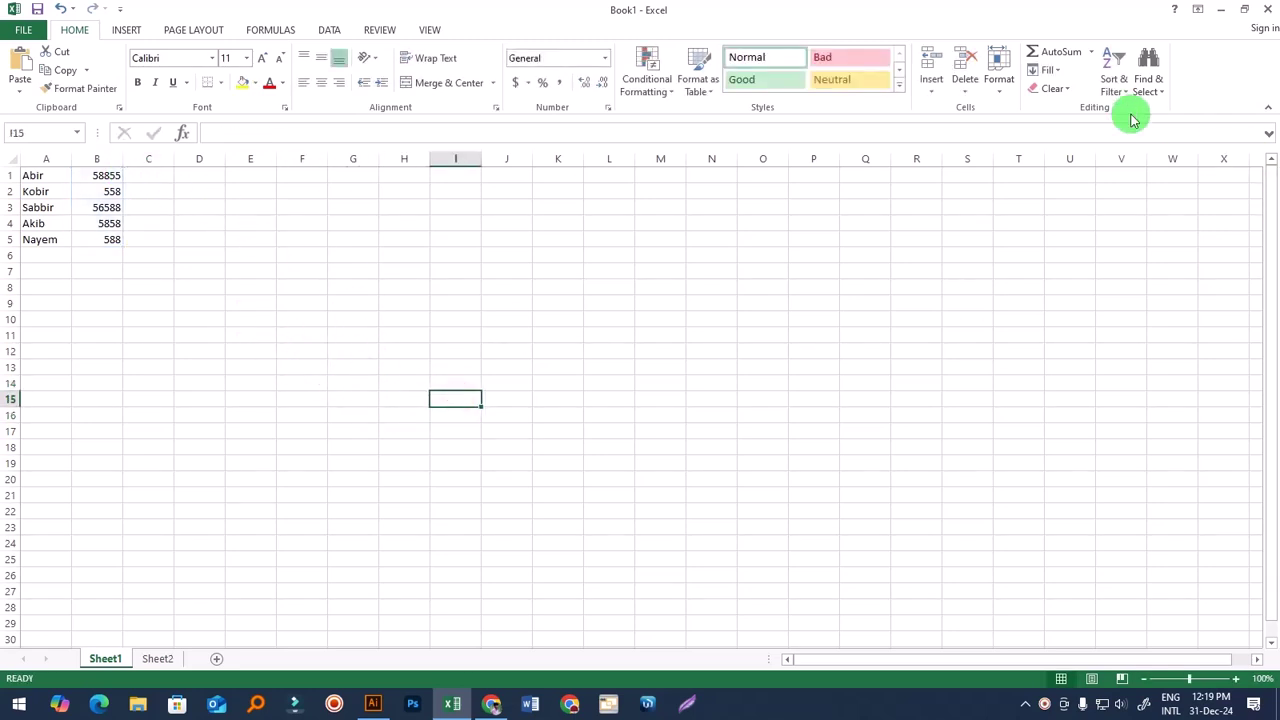
# Step: Review the available Fill options, without applying one to the sheet
pyautogui.click(1050, 70)
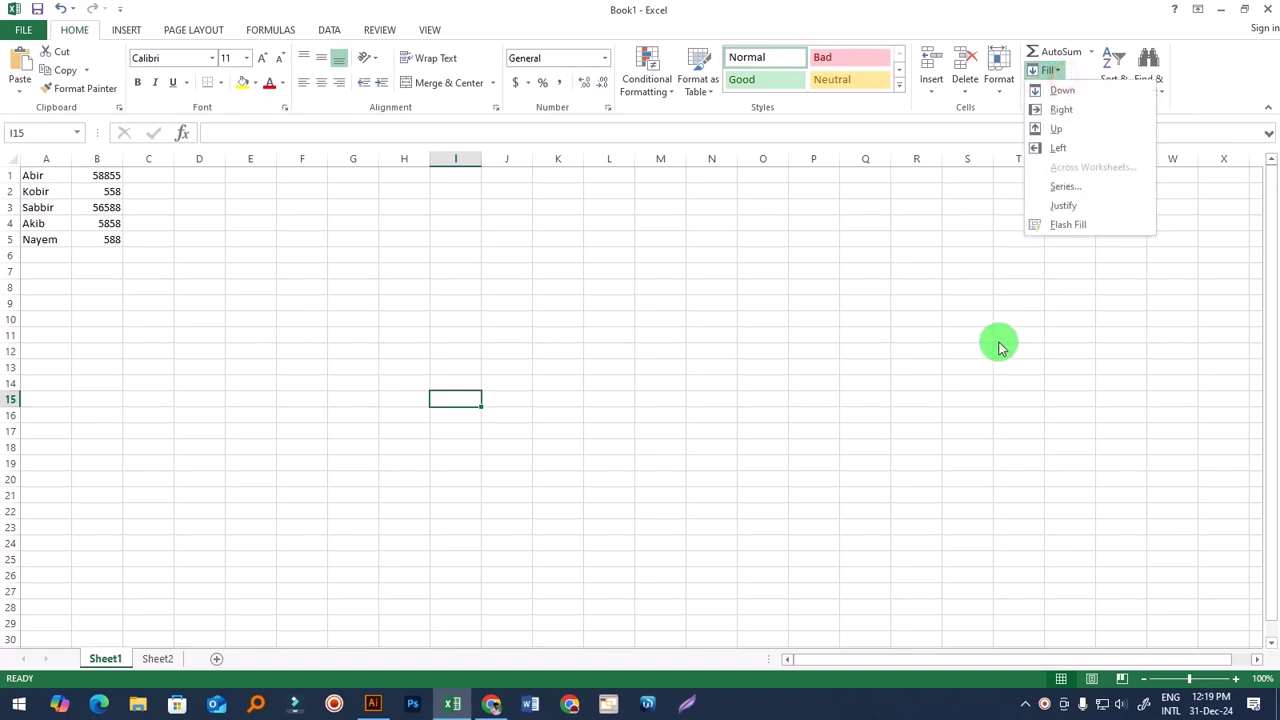
pyautogui.click(932, 318)
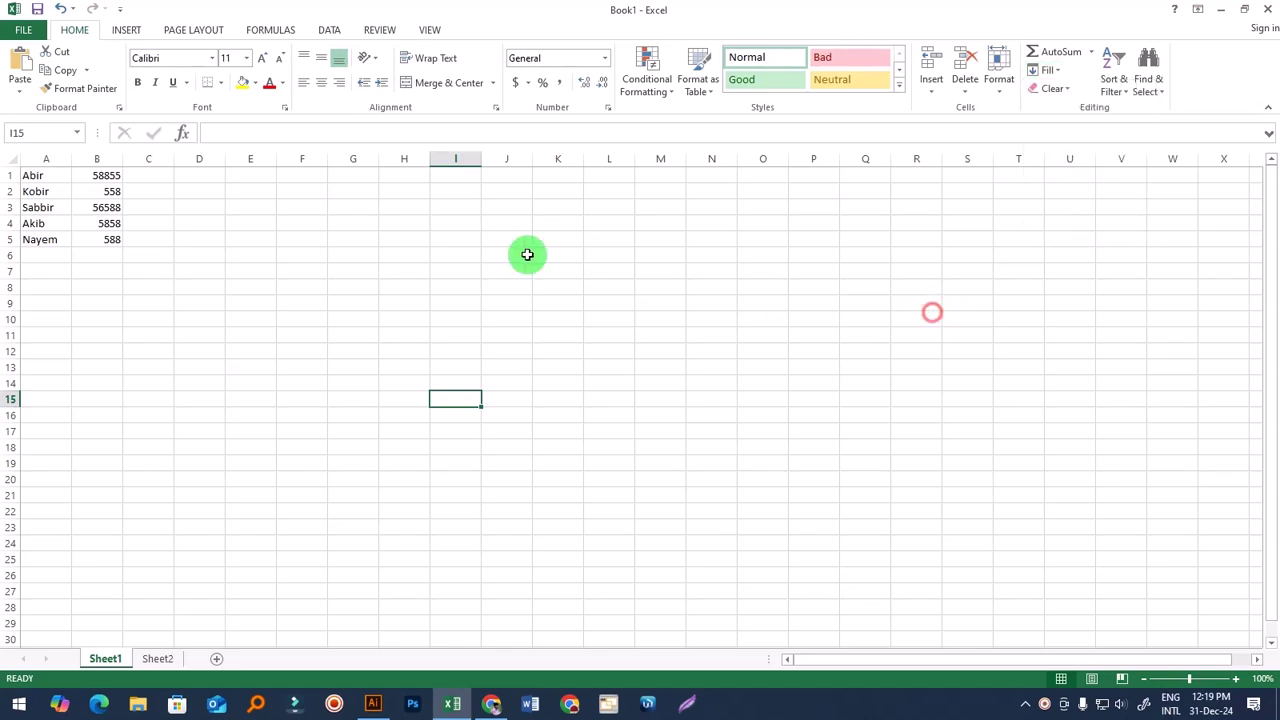
pyautogui.click(463, 254)
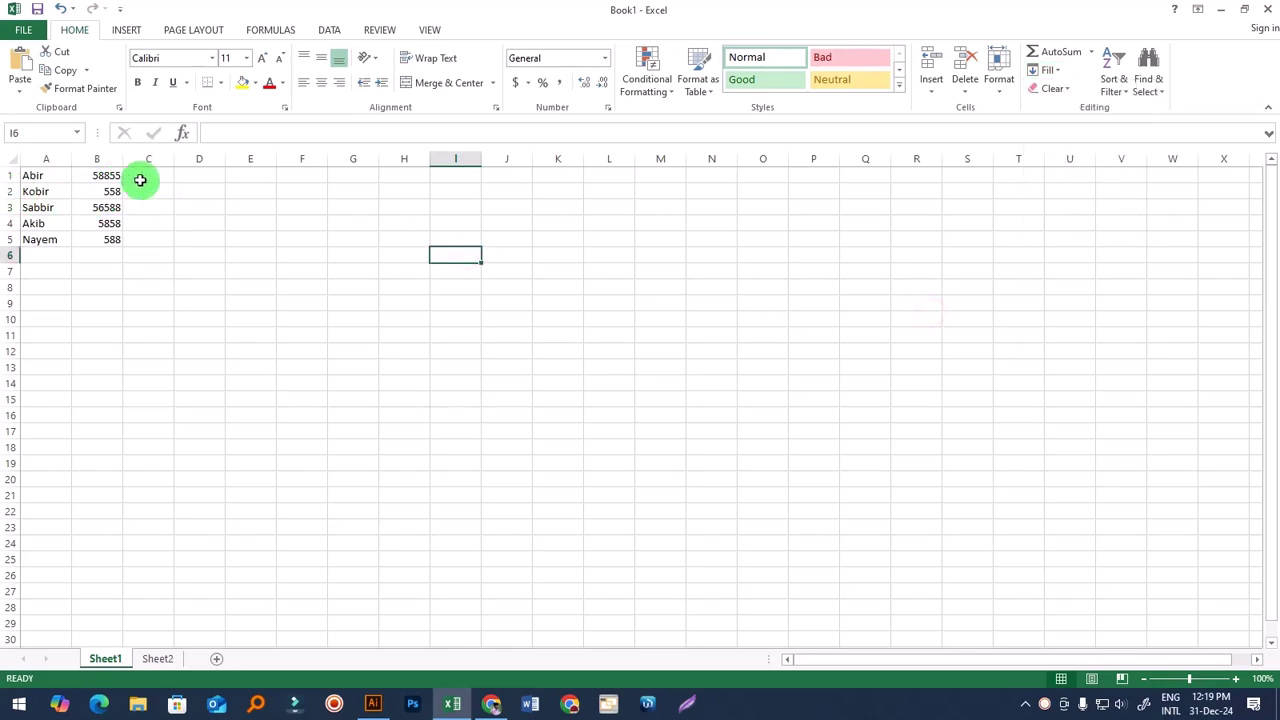
pyautogui.moveTo(107, 176); pyautogui.dragTo(114, 237)
pyautogui.click(200, 238)
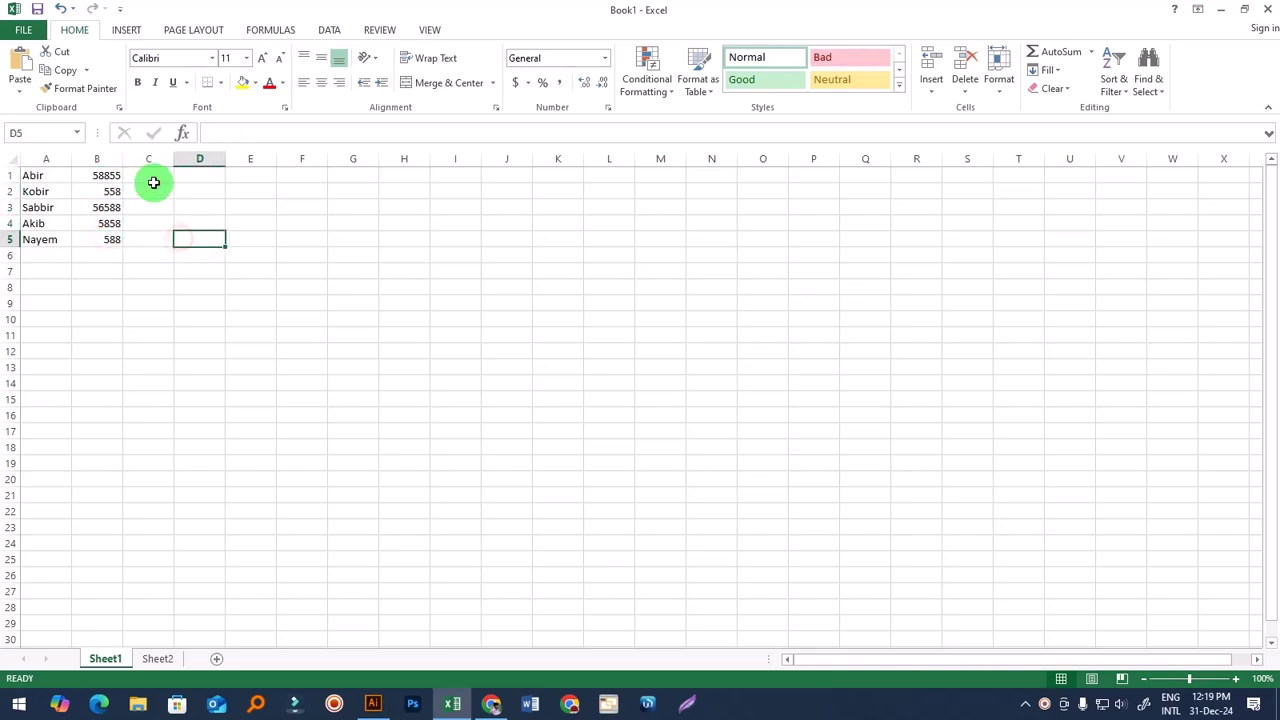
# Step: Enter the numbers 67, 67, 67, 56 and 567 in cells C1 through C5
pyautogui.click(150, 178)
pyautogui.write('67')
pyautogui.click(145, 191)
pyautogui.write('67')
pyautogui.click(137, 205)
pyautogui.write('67')
pyautogui.click(136, 223)
pyautogui.write('56')
pyautogui.click(137, 238)
pyautogui.write('567')
pyautogui.click(246, 241)
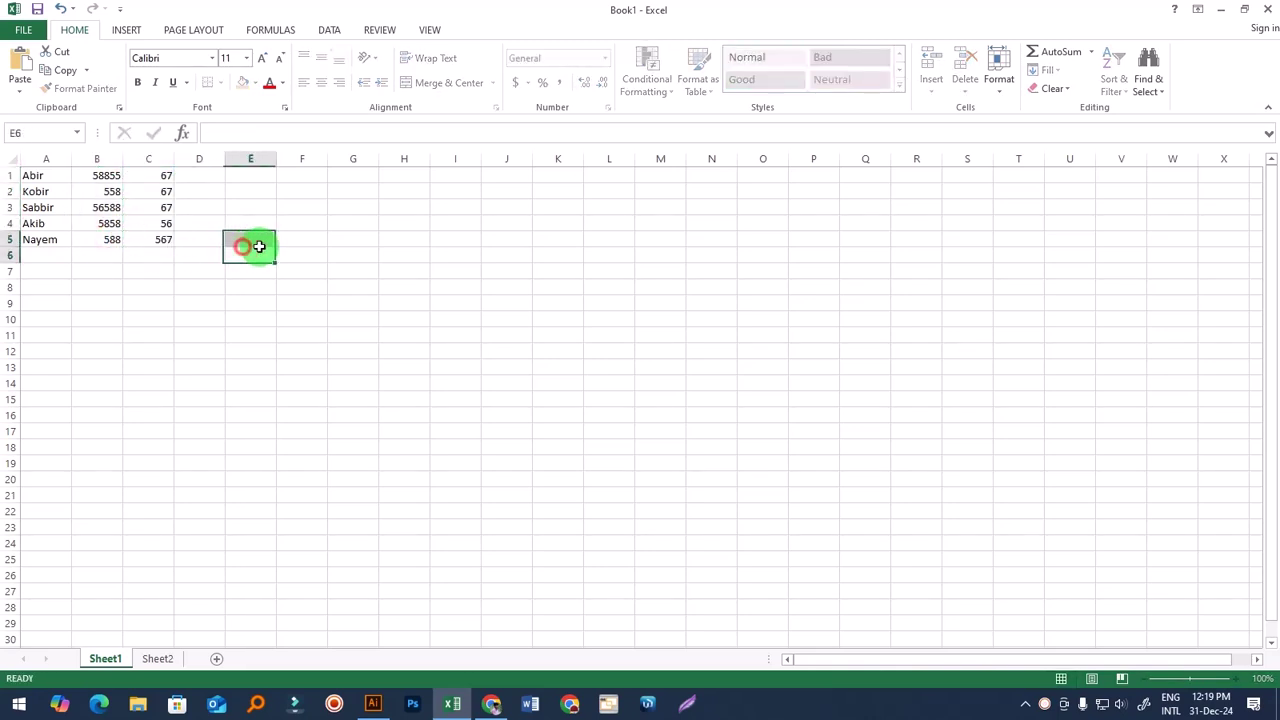
pyautogui.click(300, 239)
# Step: Total B1:C1 in cell D1 with AutoSum
pyautogui.moveTo(107, 174); pyautogui.dragTo(171, 174)
pyautogui.click(1046, 51)
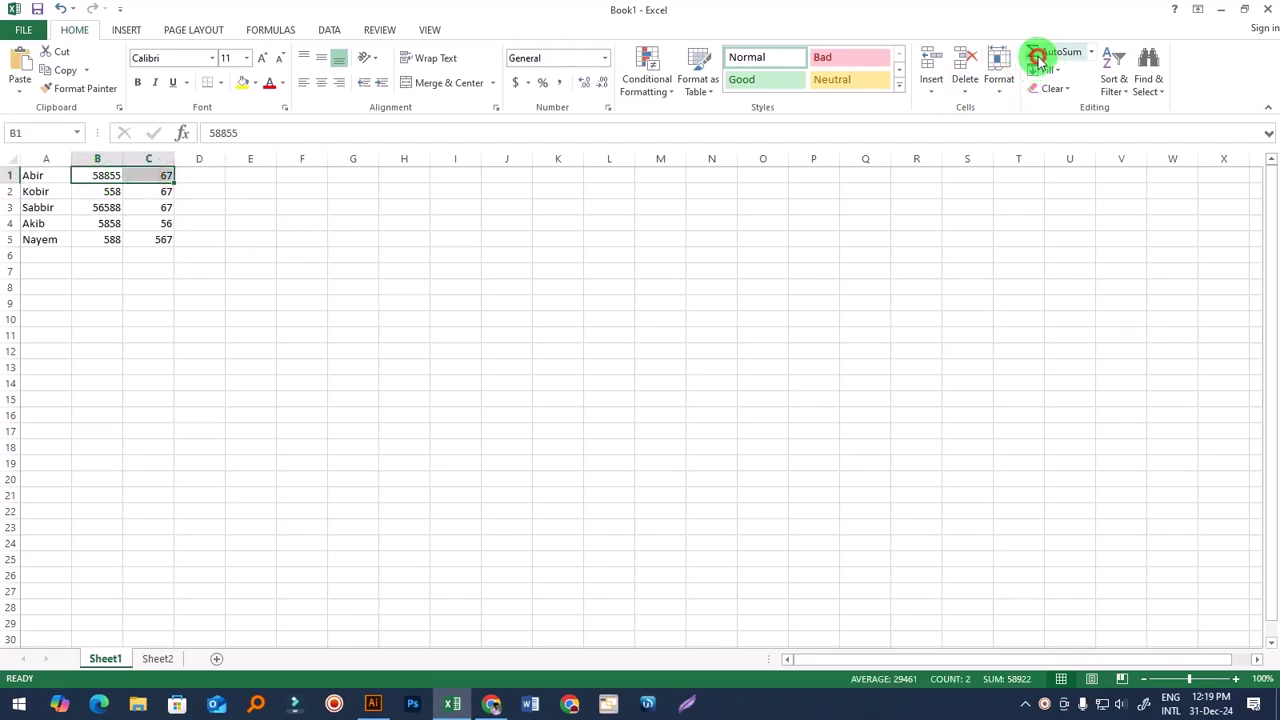
pyautogui.click(466, 329)
# Step: Extend the D1 sum down to D5 with the fill handle, and undo the copy
pyautogui.click(204, 177)
pyautogui.moveTo(226, 182); pyautogui.dragTo(226, 246)
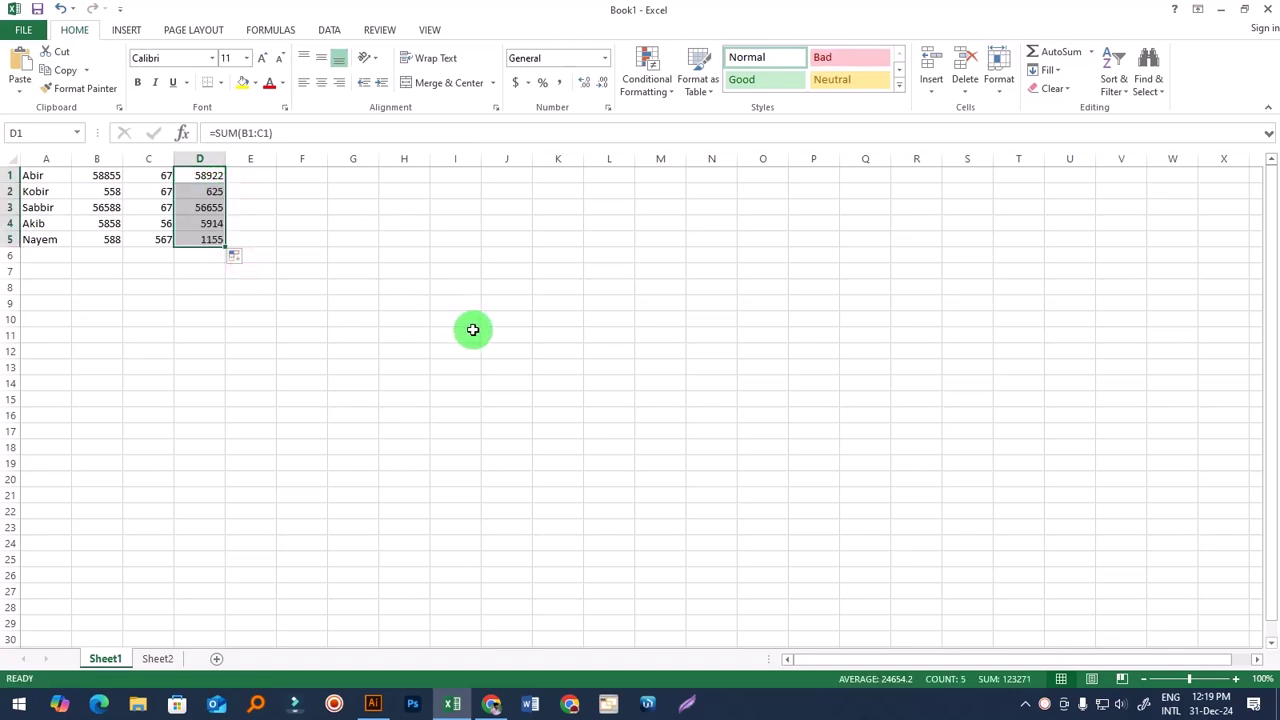
pyautogui.hotkey('ctrl', 'z')
pyautogui.click(463, 316)
# Step: Apply Fill Down to D1:D5 to copy the row sum, and undo the fill
pyautogui.moveTo(205, 176); pyautogui.dragTo(214, 238)
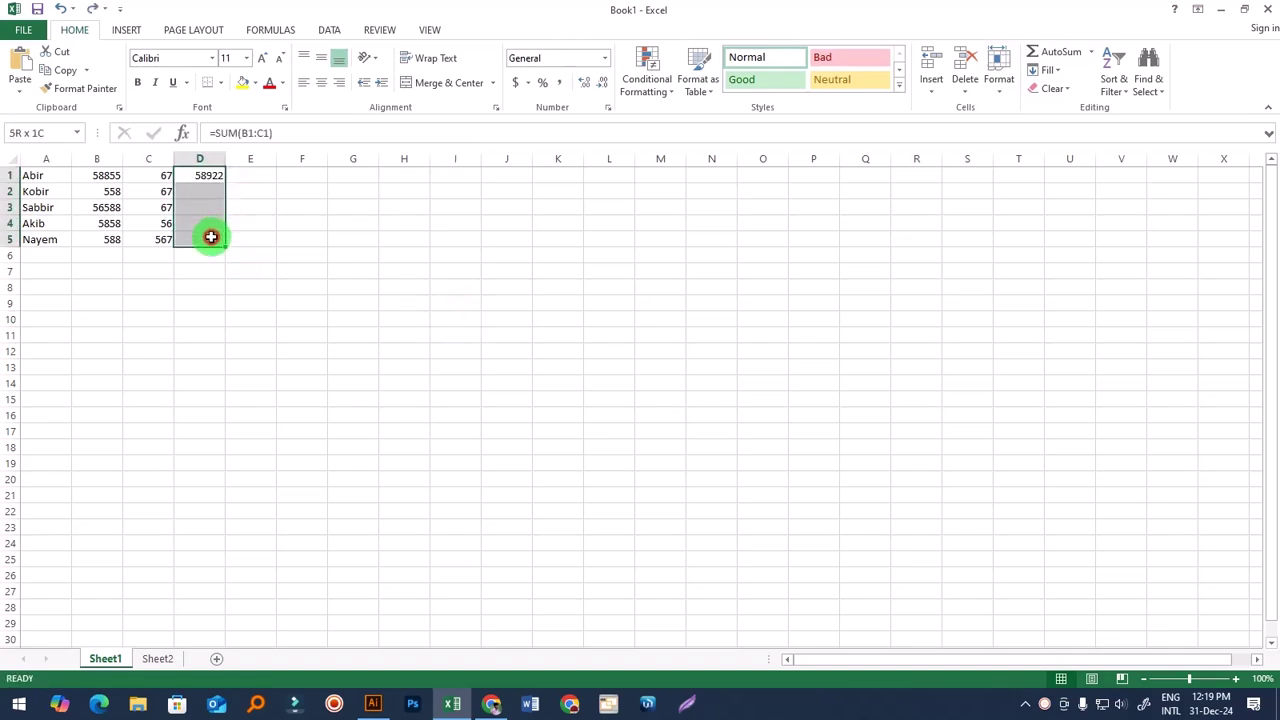
pyautogui.click(1060, 72)
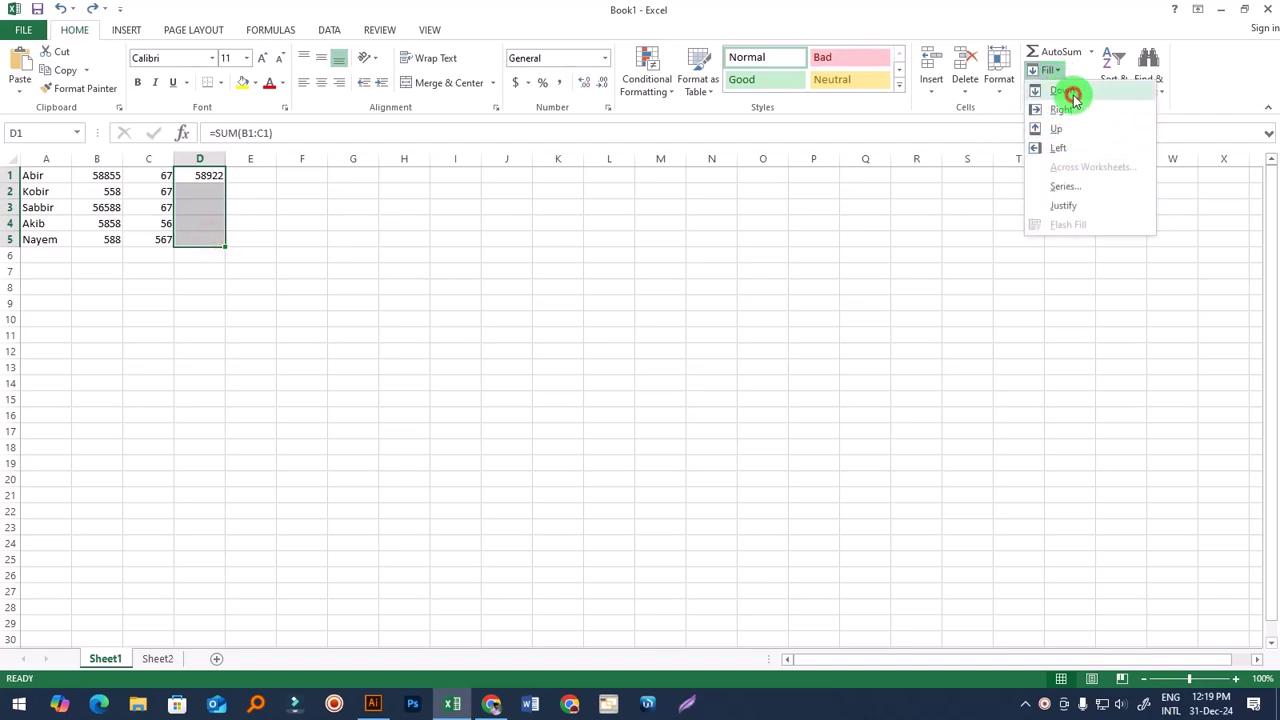
pyautogui.click(1073, 95)
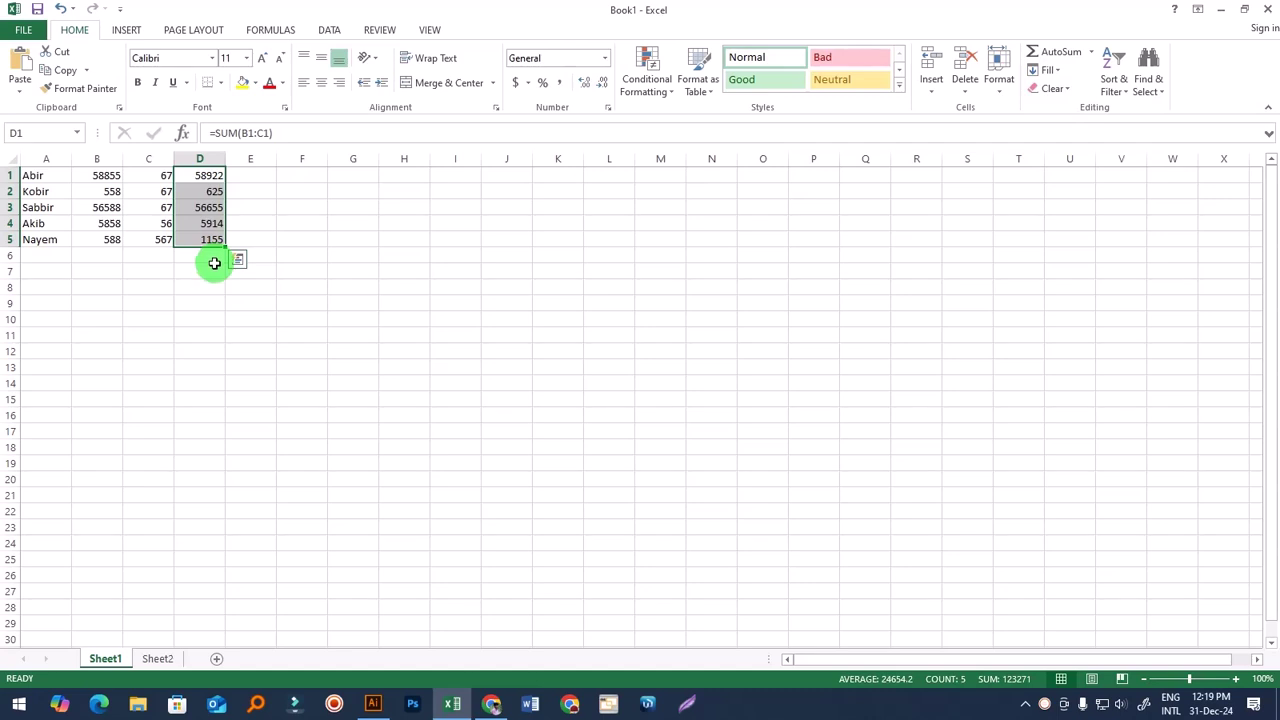
pyautogui.hotkey('ctrl', 'z')
pyautogui.click(497, 316)
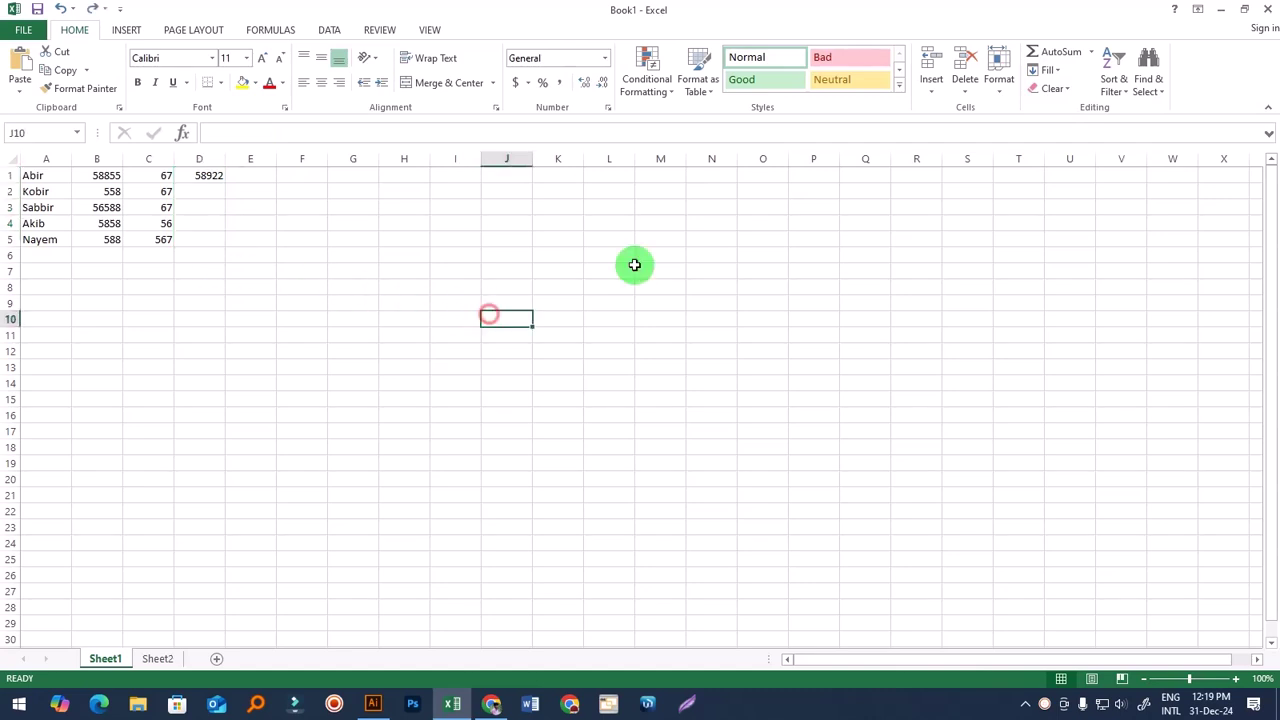
# Step: Total B1:B5 in cell B6 with AutoSum
pyautogui.click(1052, 69)
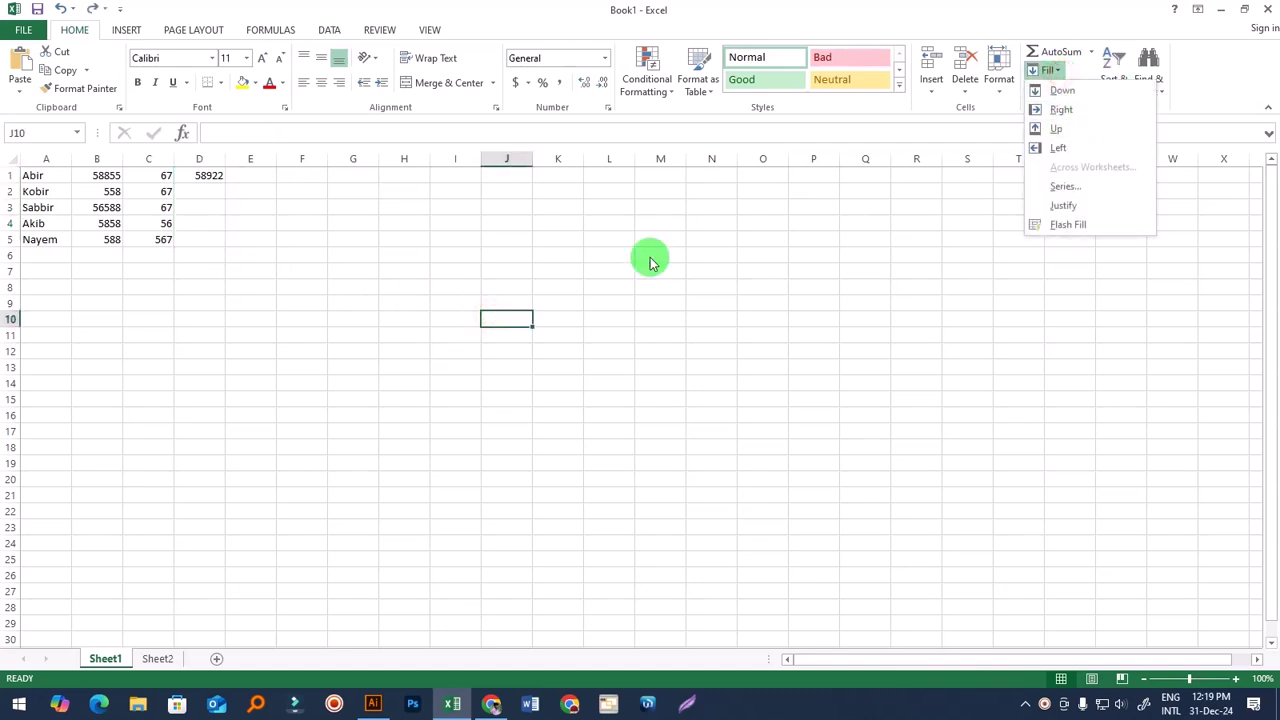
pyautogui.click(192, 337)
pyautogui.moveTo(106, 176); pyautogui.dragTo(106, 240)
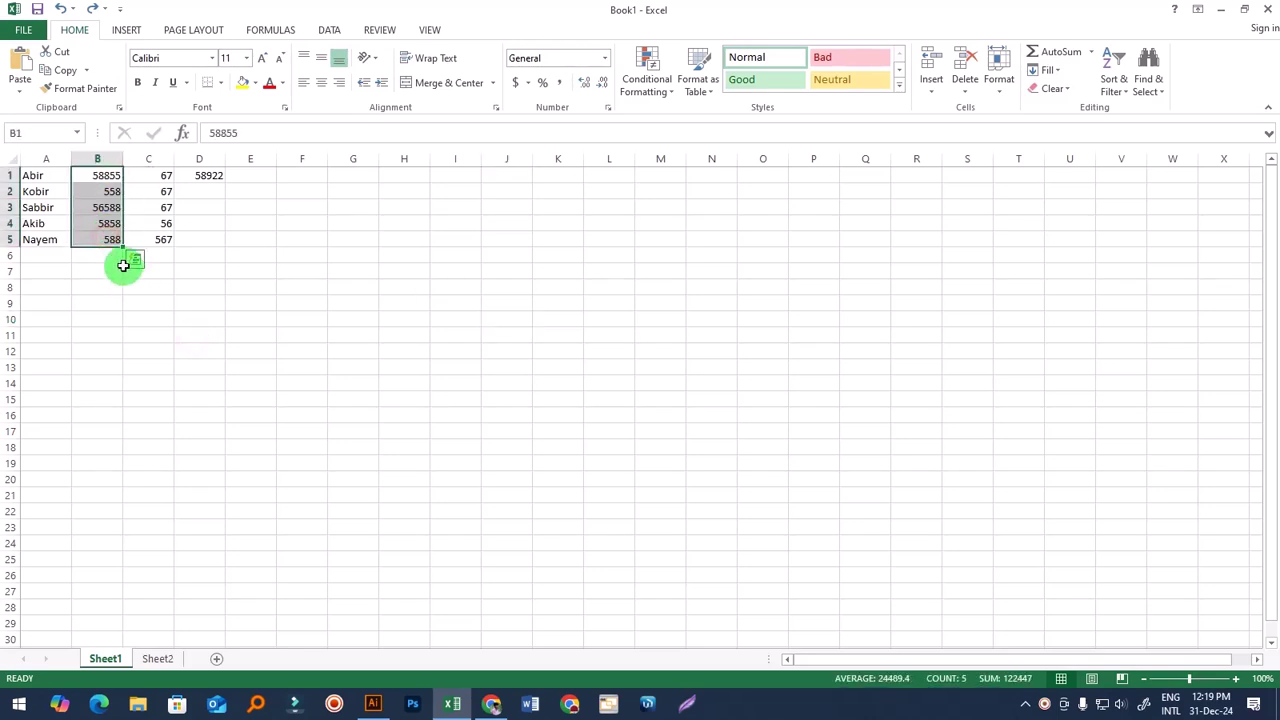
pyautogui.click(1043, 51)
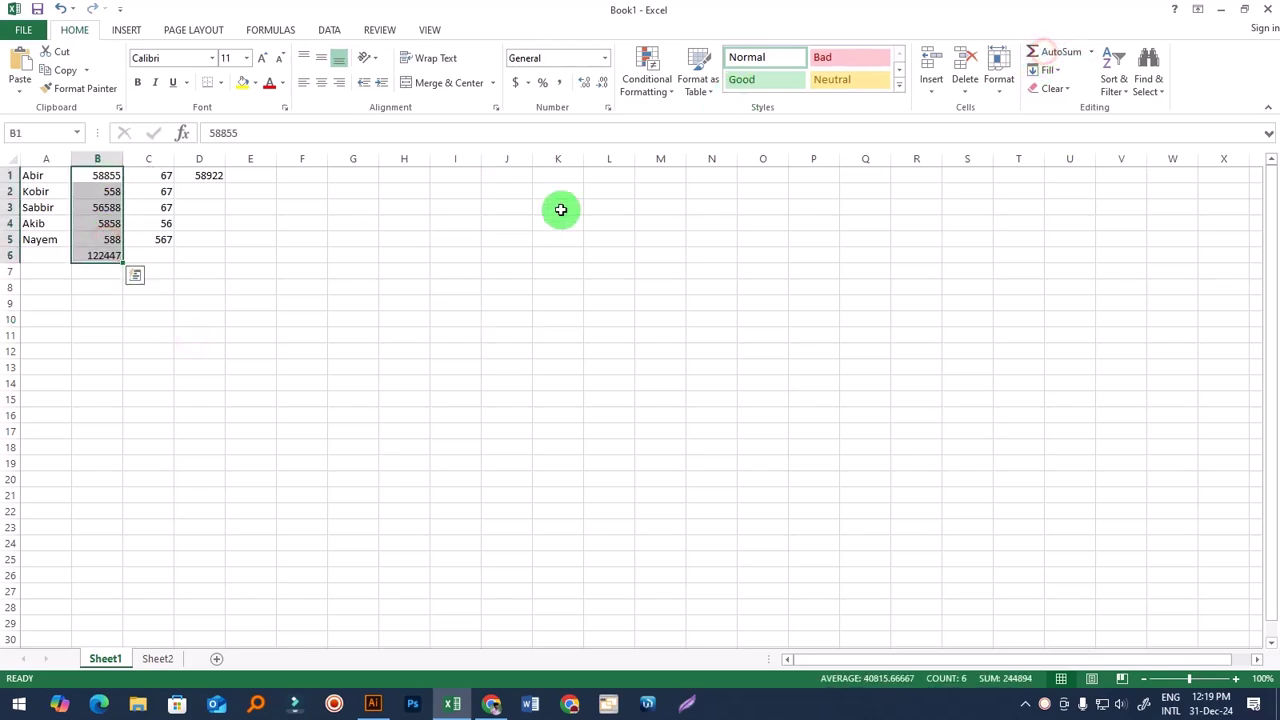
pyautogui.click(221, 321)
# Step: Extend the B6 column total across to C6 with the fill handle, and undo the copy
pyautogui.click(93, 255)
pyautogui.moveTo(121, 261); pyautogui.dragTo(214, 257)
pyautogui.hotkey('ctrl', 'z')
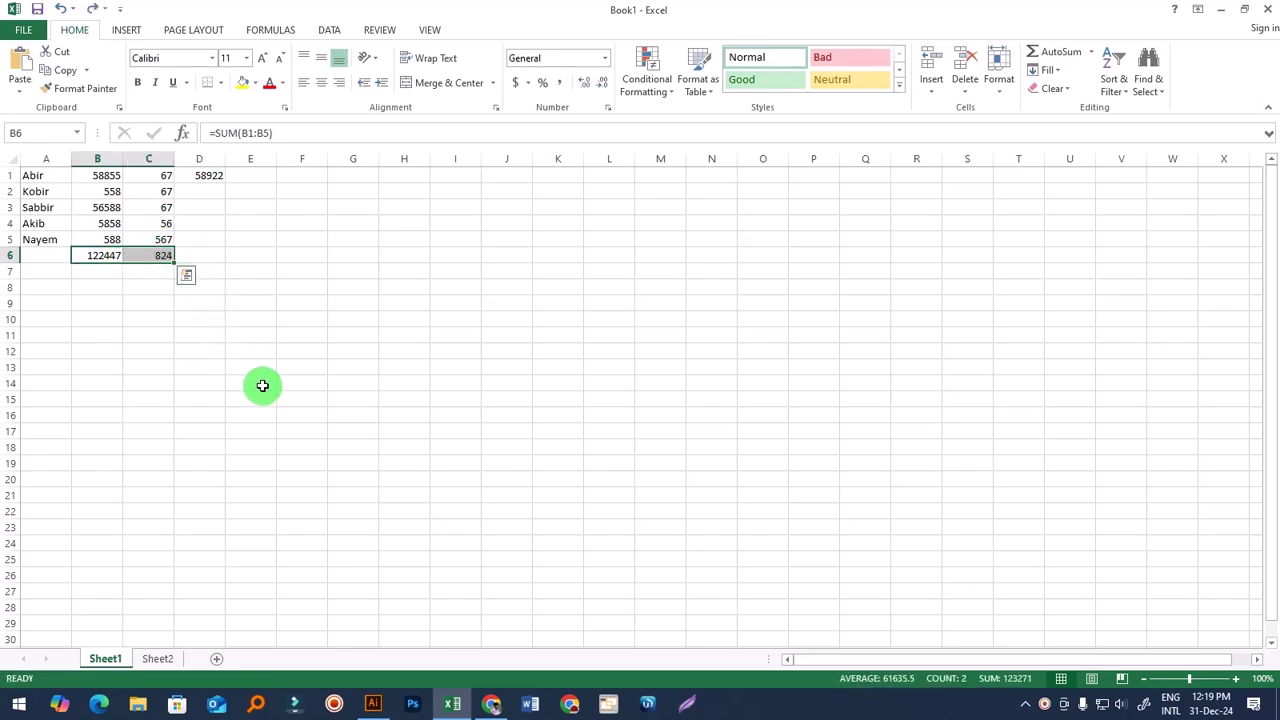
pyautogui.hotkey('ctrl', 'z')
pyautogui.click(220, 381)
# Step: Apply Fill Right to B6:D6 to copy the column total, and undo the fill
pyautogui.moveTo(109, 257); pyautogui.dragTo(210, 257)
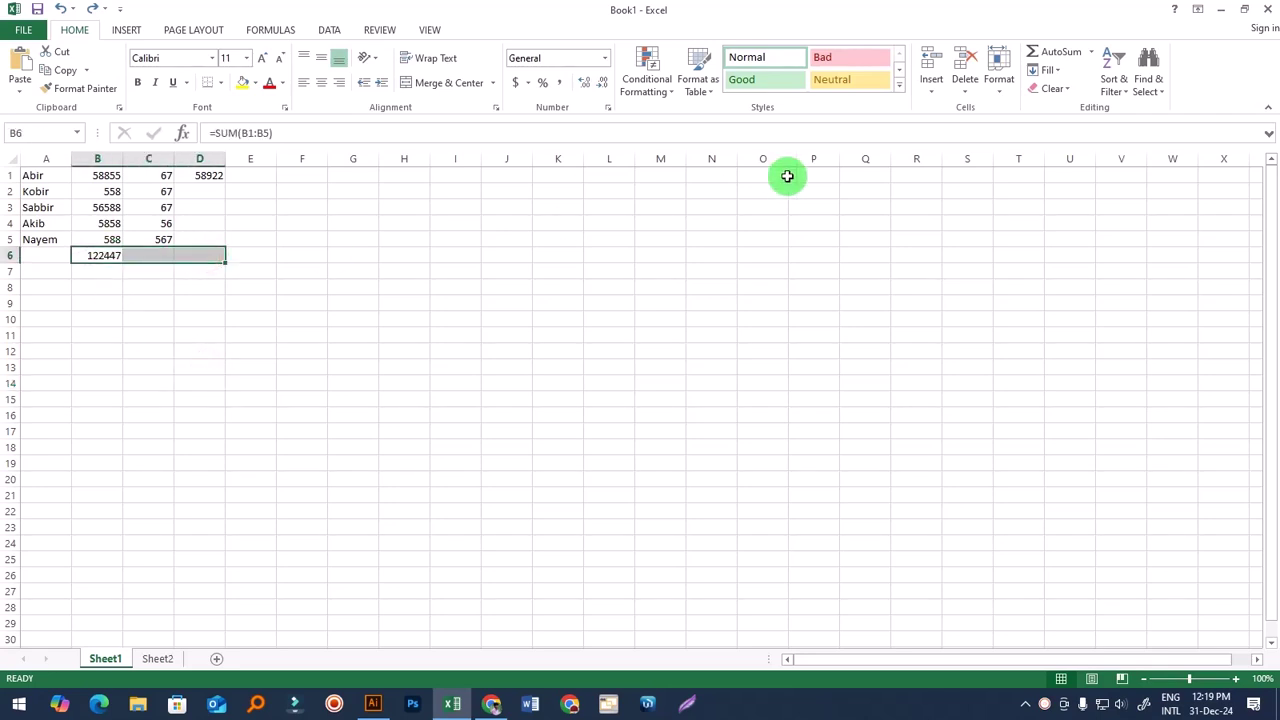
pyautogui.click(1065, 80)
pyautogui.click(1083, 117)
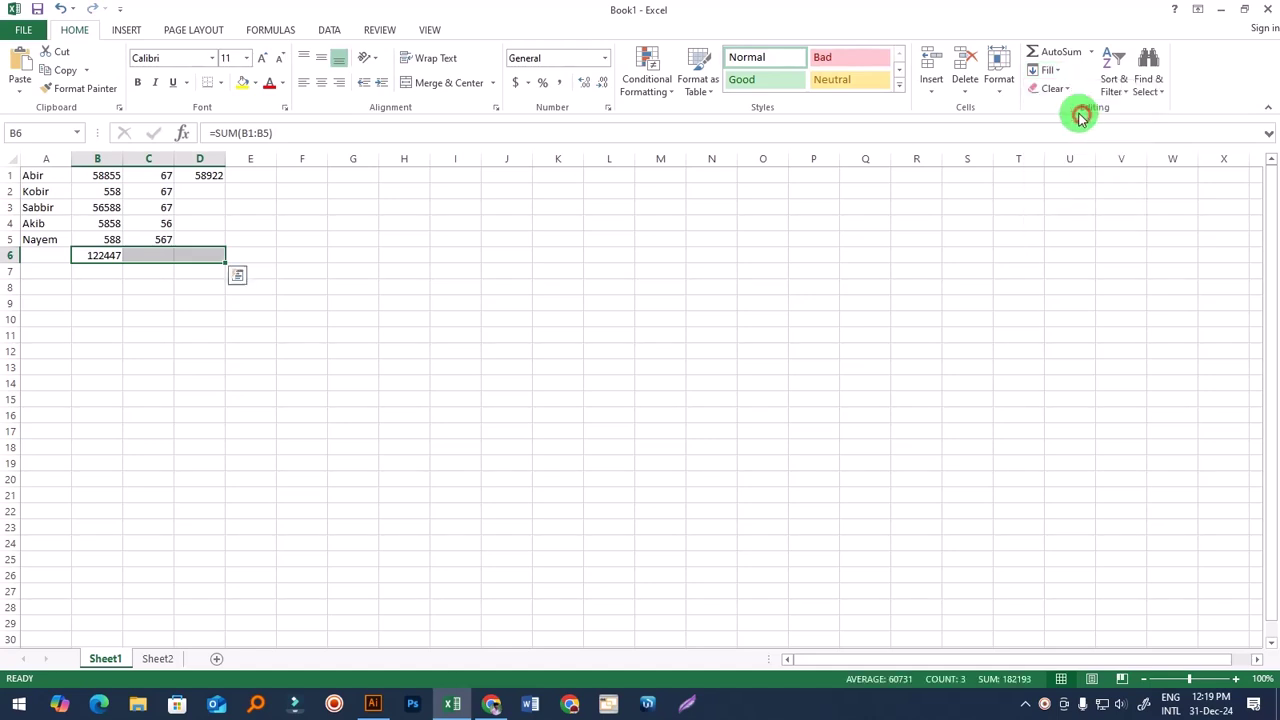
pyautogui.click(460, 383)
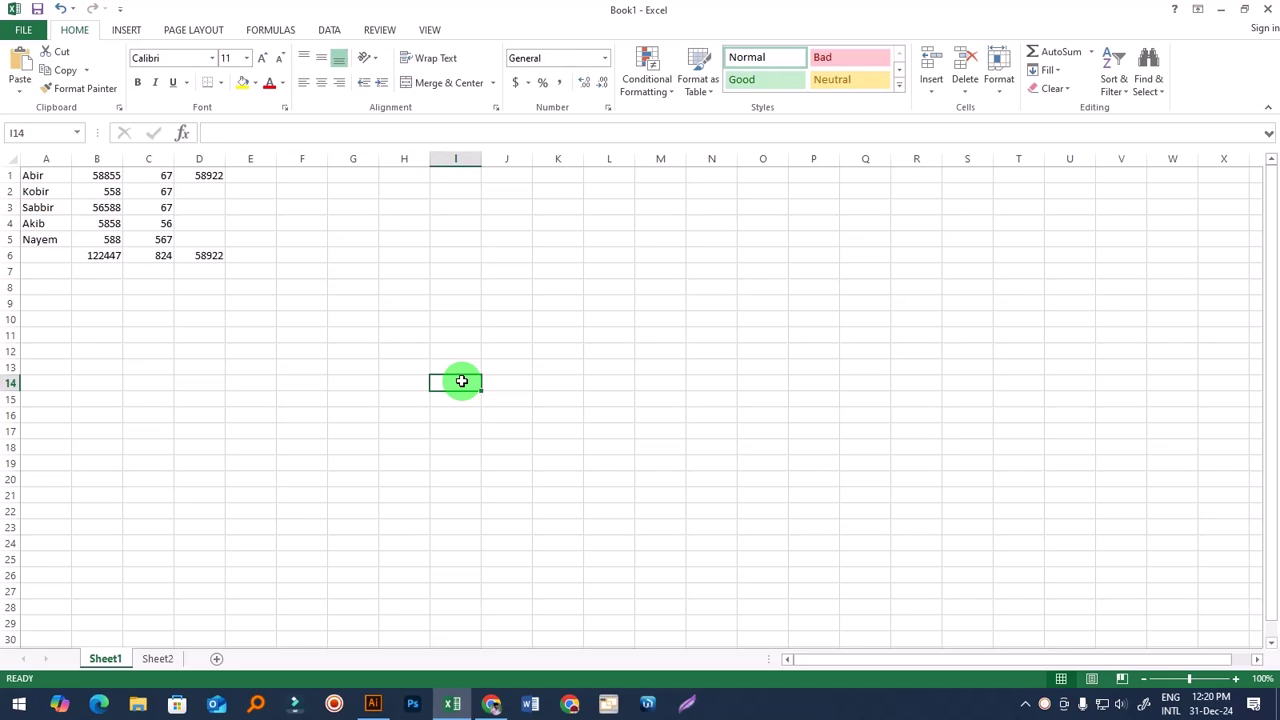
pyautogui.hotkey('ctrl', 'z')
pyautogui.click(244, 317)
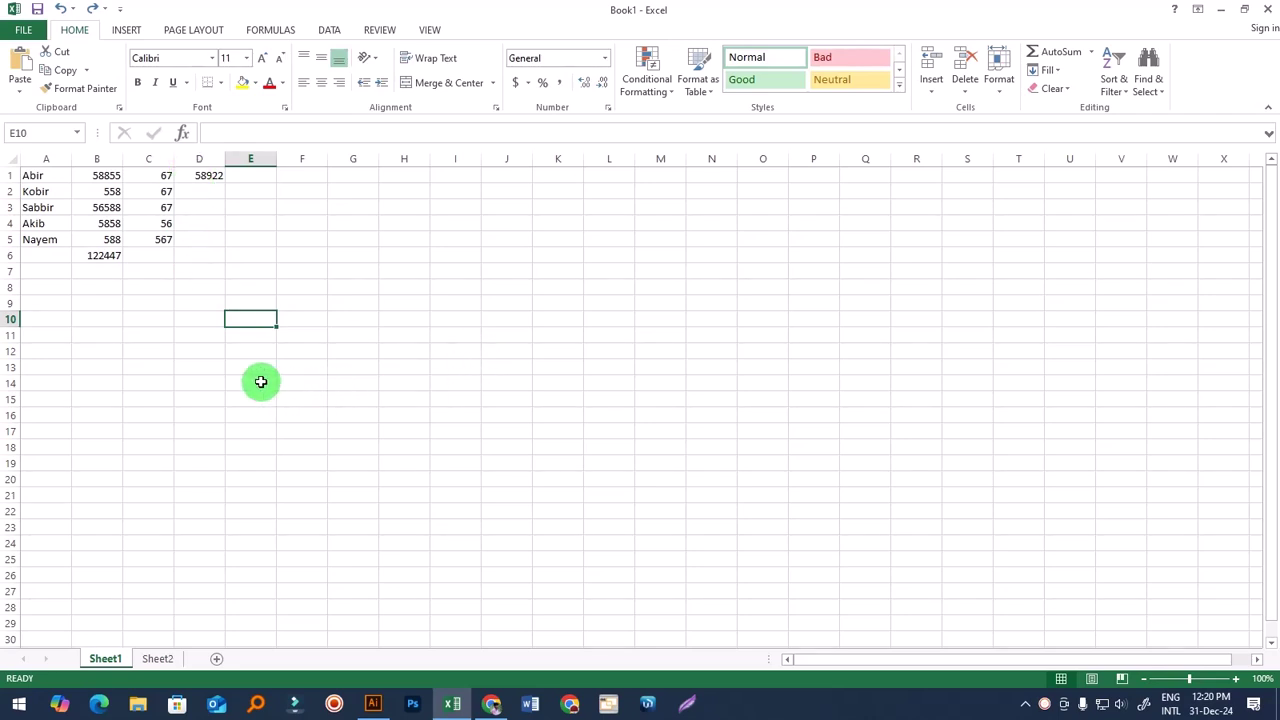
# Step: Clear the column total from cell B6
pyautogui.click(105, 268)
pyautogui.click(105, 258)
pyautogui.press('BackSpace')
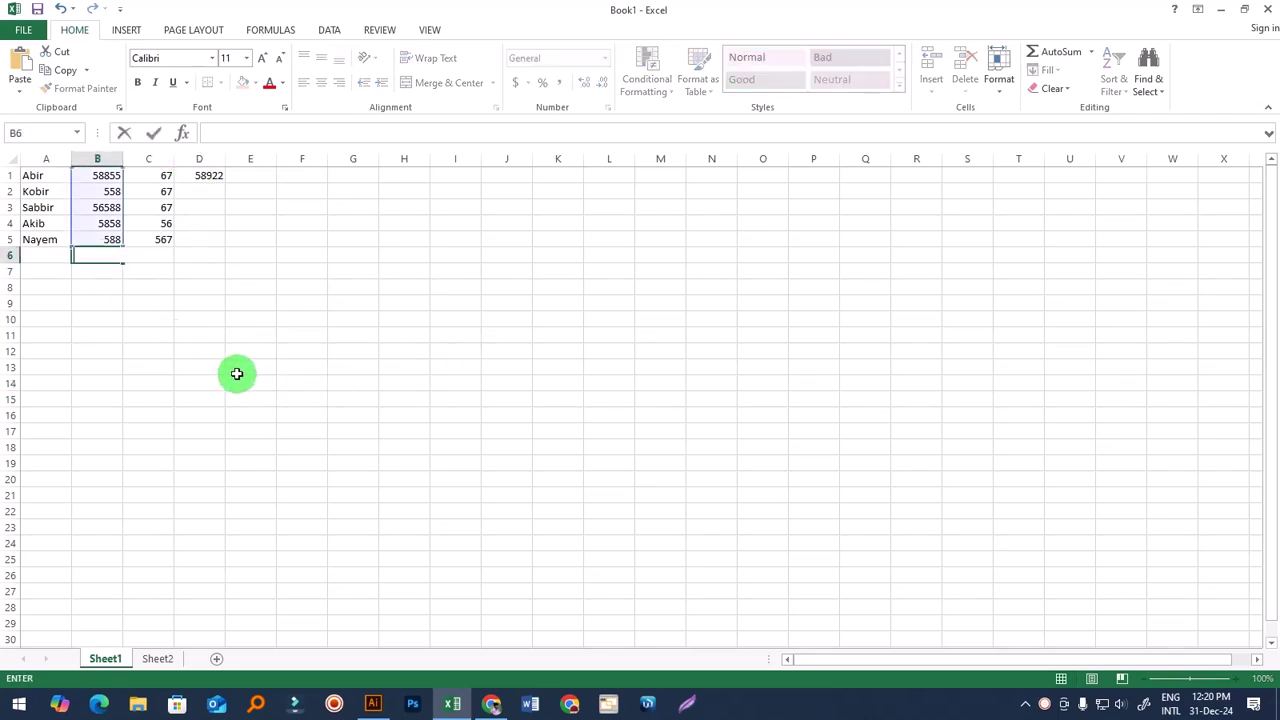
pyautogui.click(236, 370)
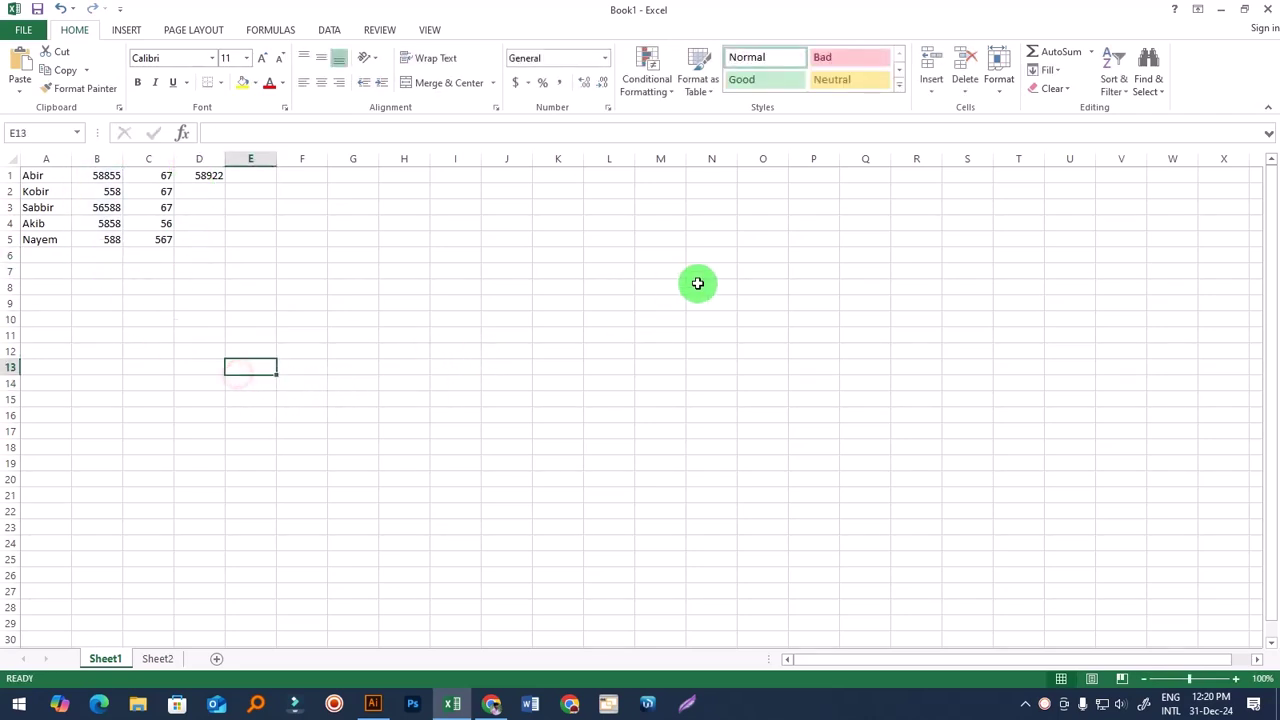
# Step: Review the cell Format options and the Fill options, without applying any
pyautogui.click(995, 88)
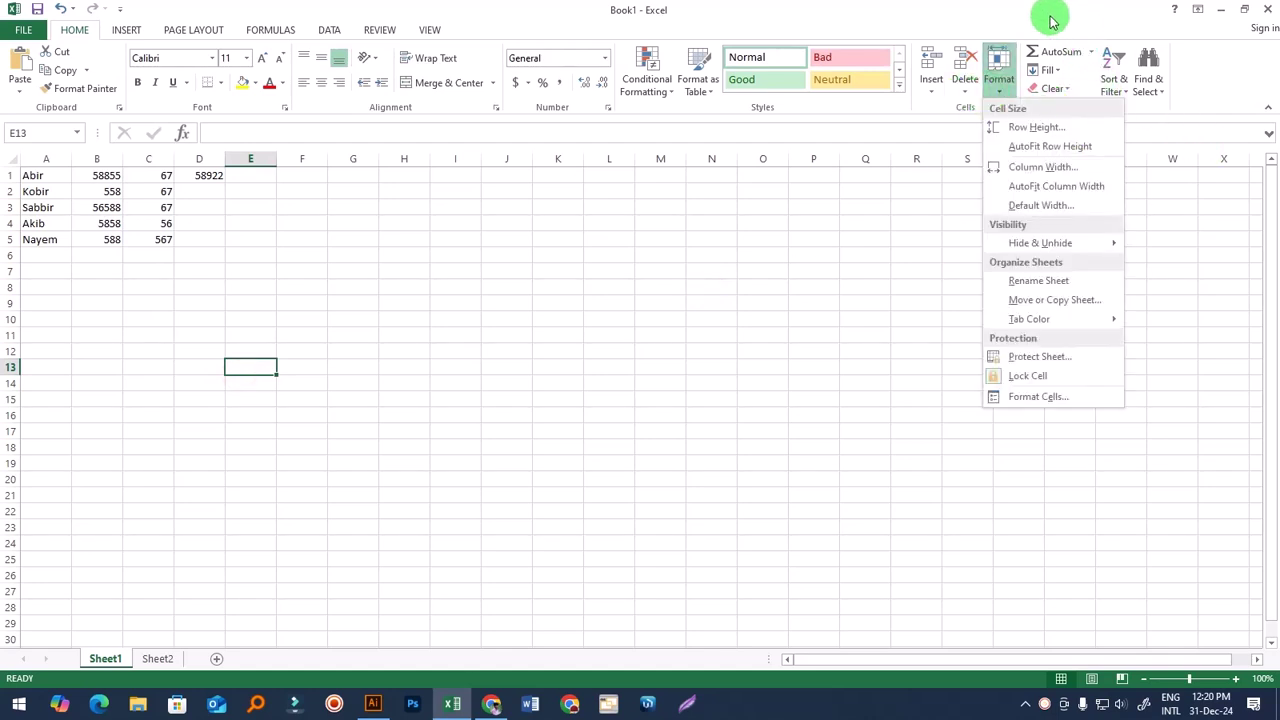
pyautogui.click(1057, 54)
pyautogui.click(1060, 72)
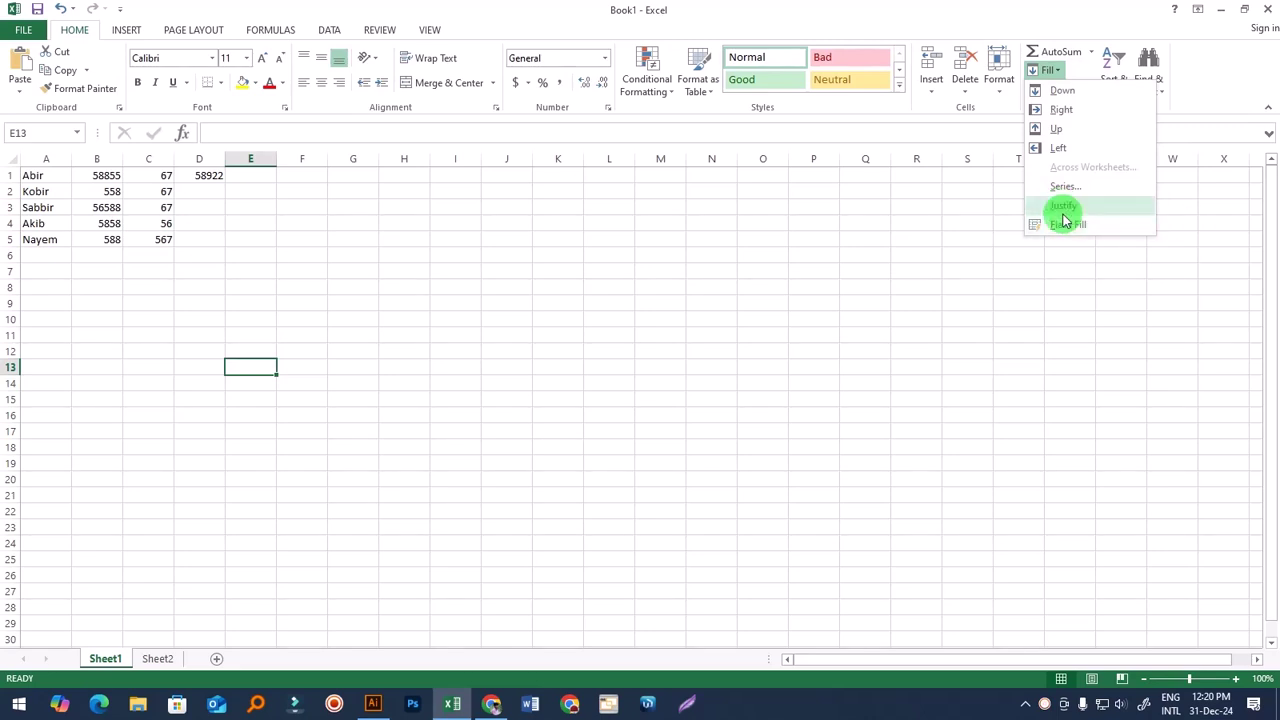
pyautogui.click(1032, 335)
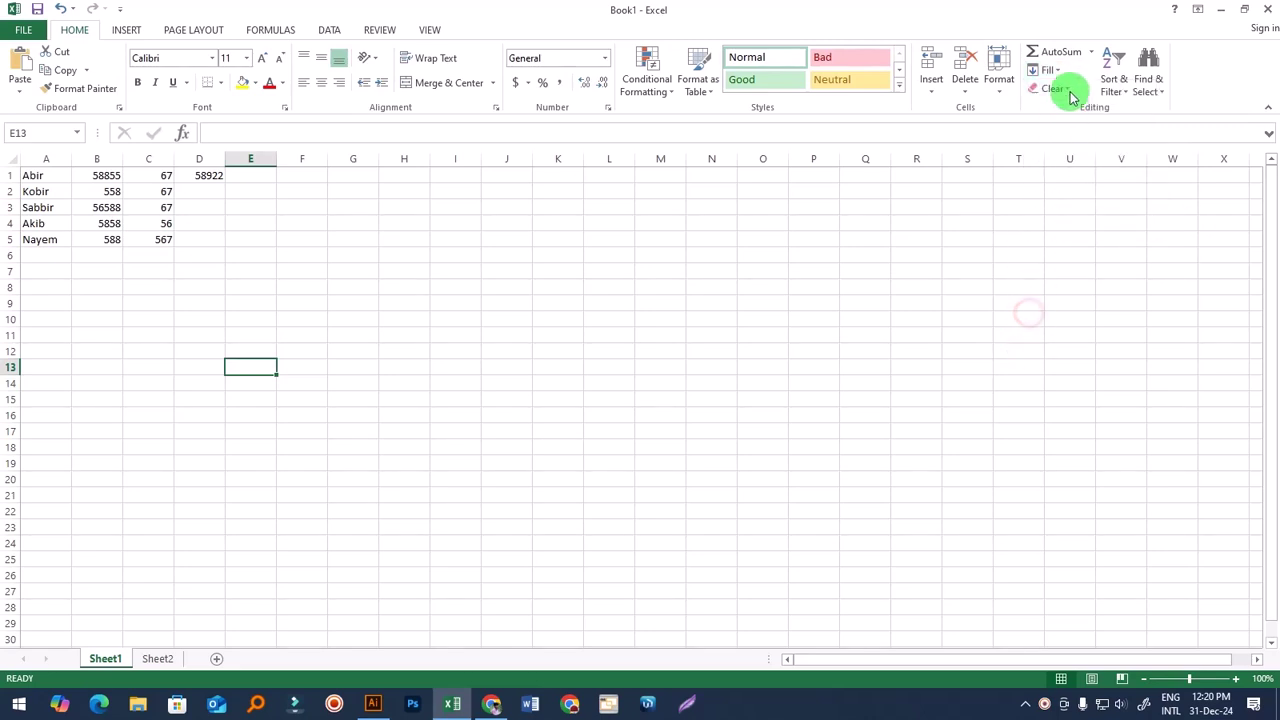
pyautogui.click(998, 80)
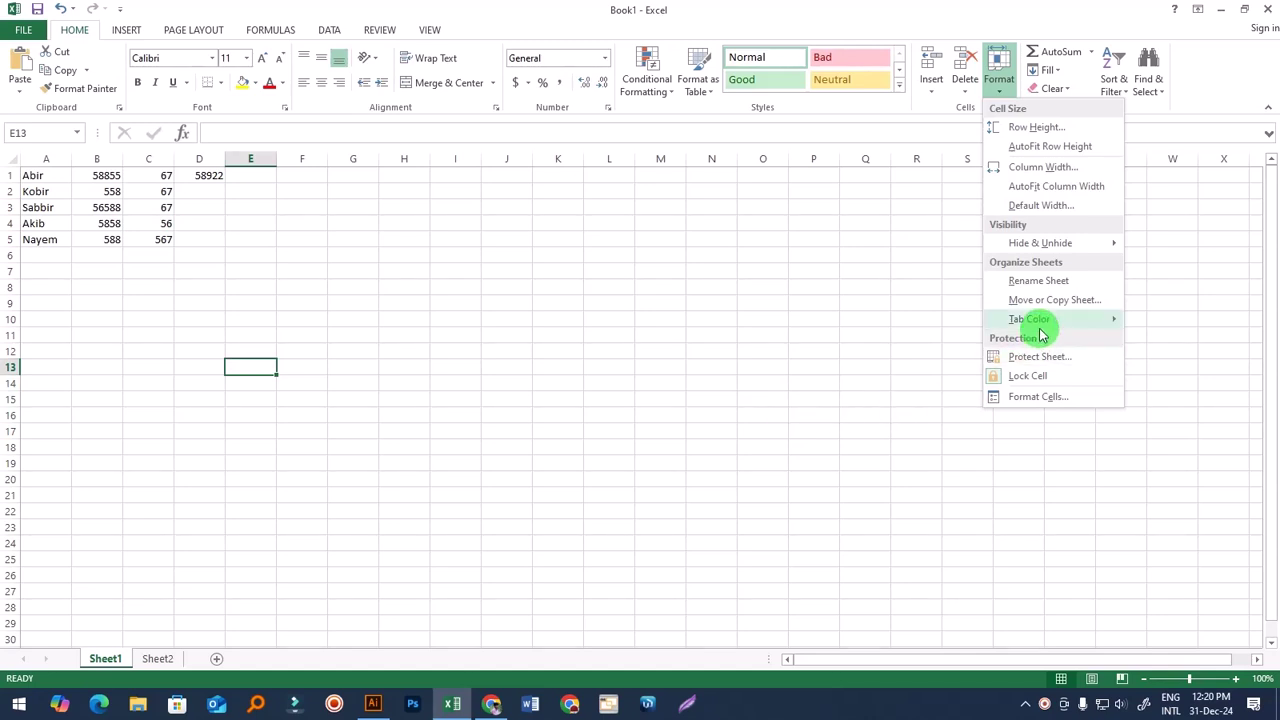
pyautogui.click(1022, 466)
pyautogui.rightClick(1044, 703)
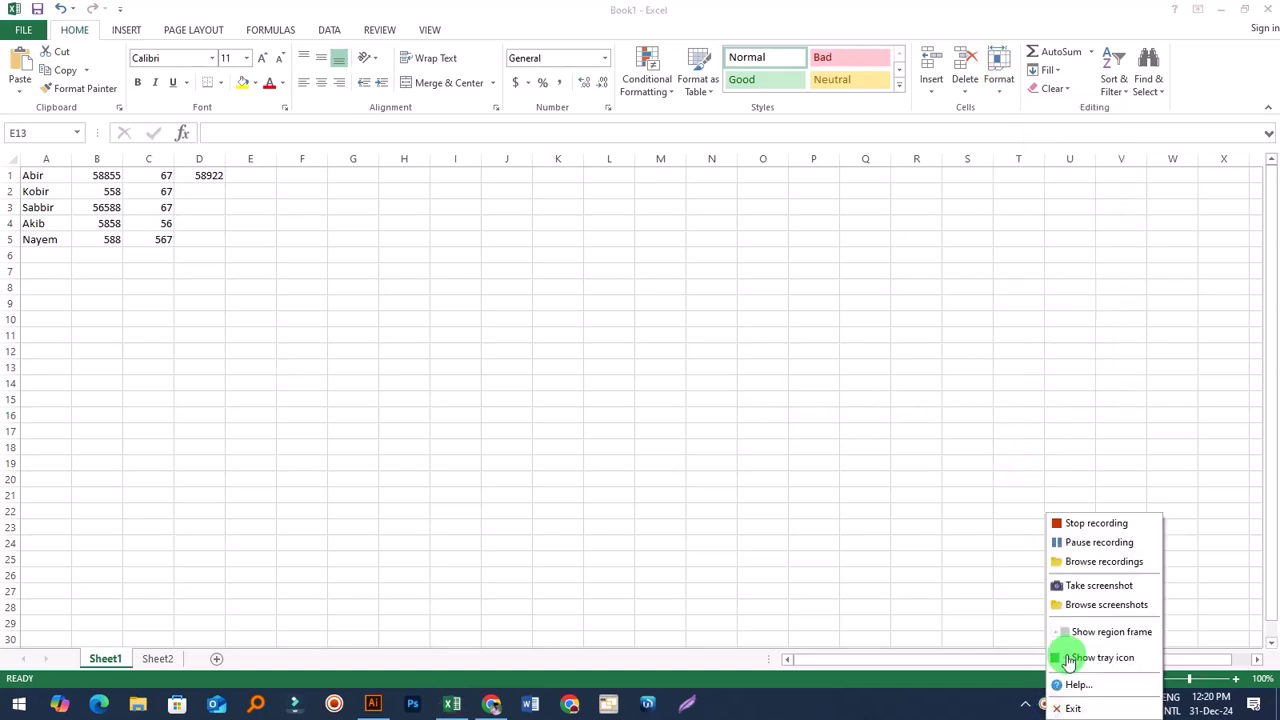
pyautogui.click(845, 419)
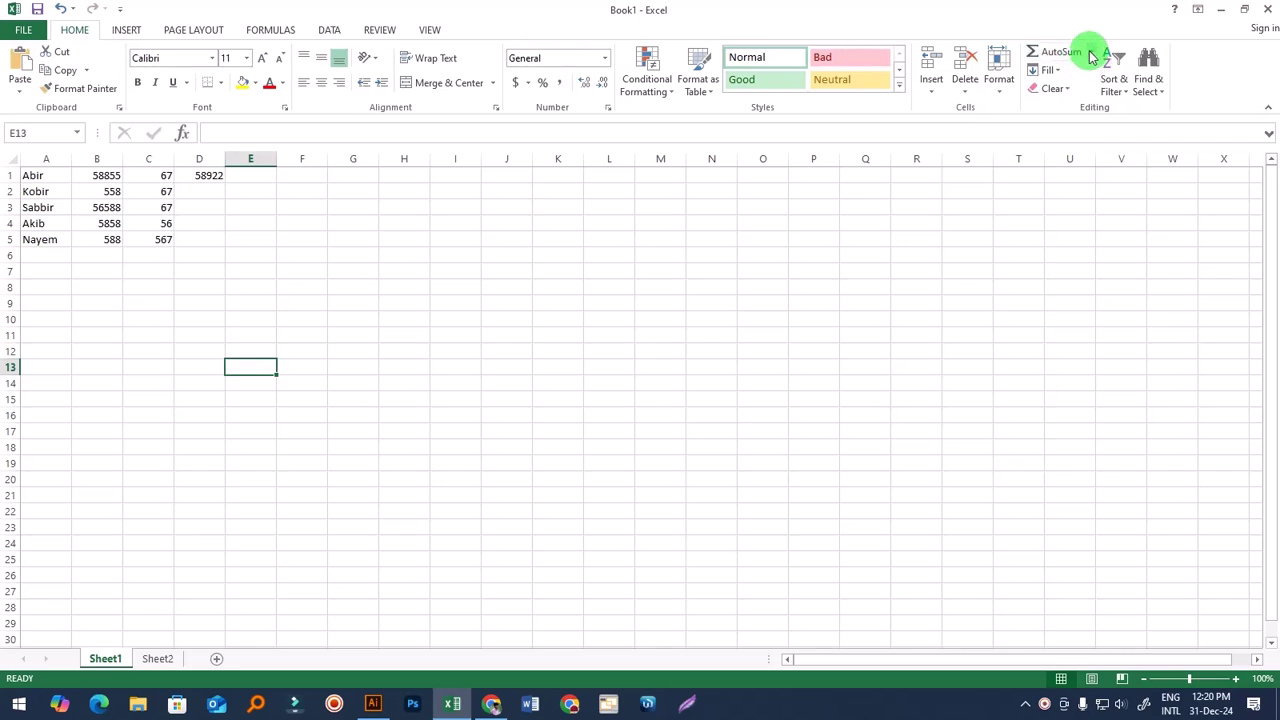
pyautogui.click(1063, 88)
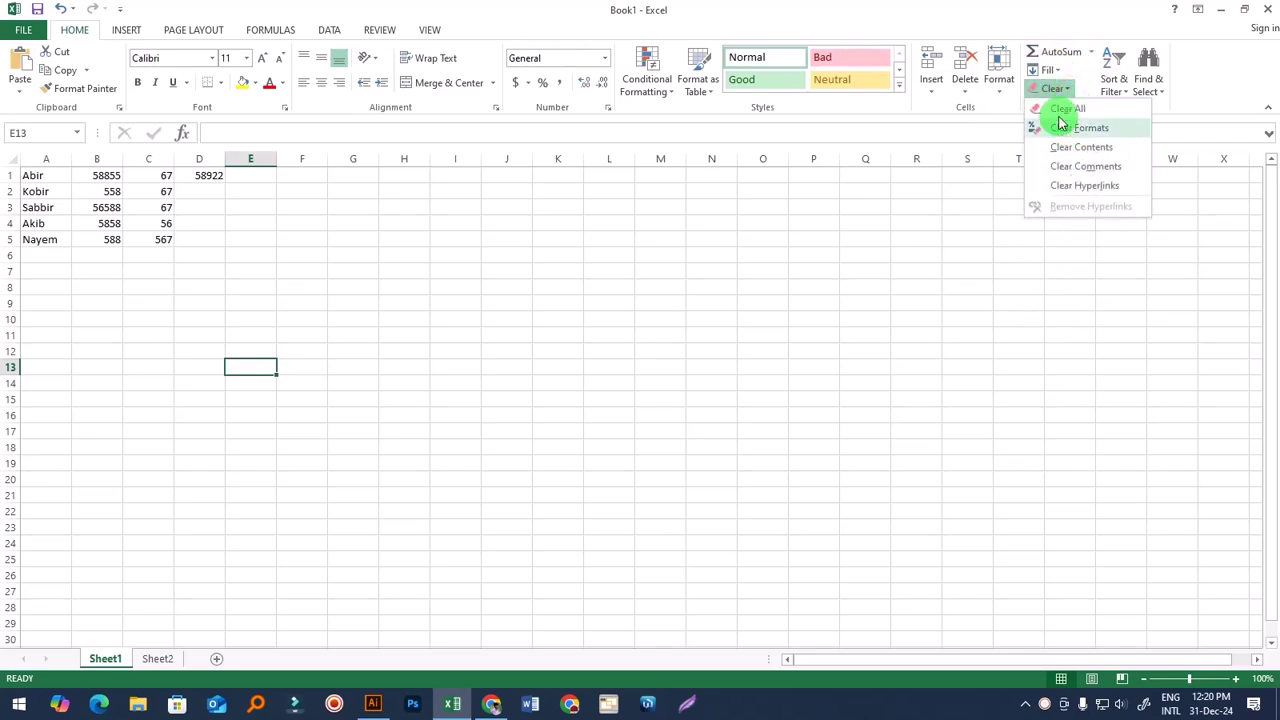
pyautogui.click(914, 331)
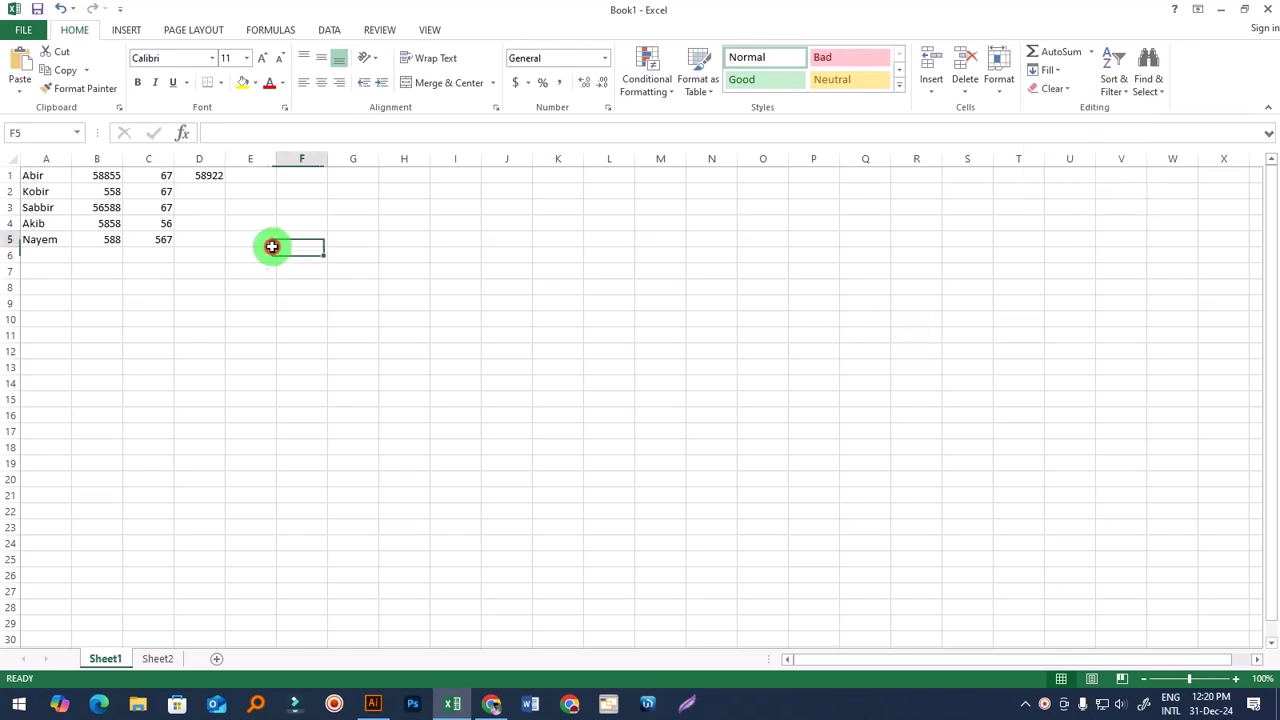
# Step: Delete the contents of the range A1:E6, and undo the deletion
pyautogui.moveTo(31, 175); pyautogui.dragTo(240, 258)
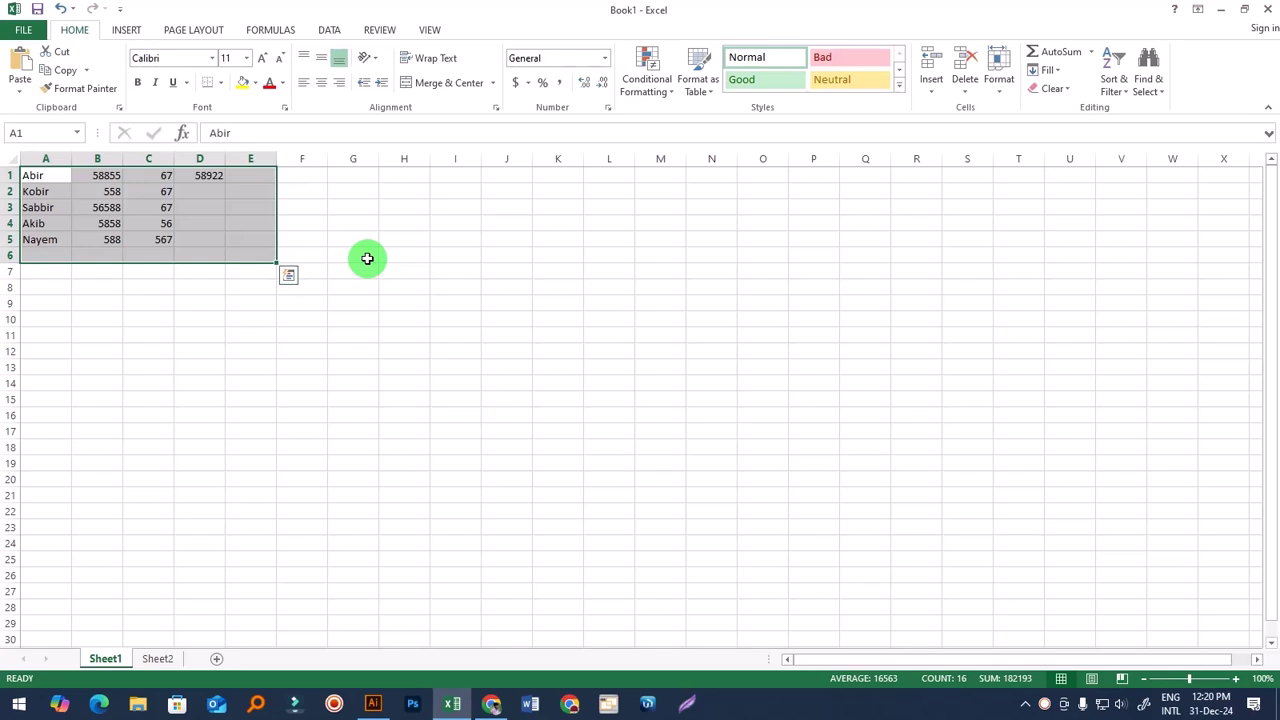
pyautogui.press('Delete')
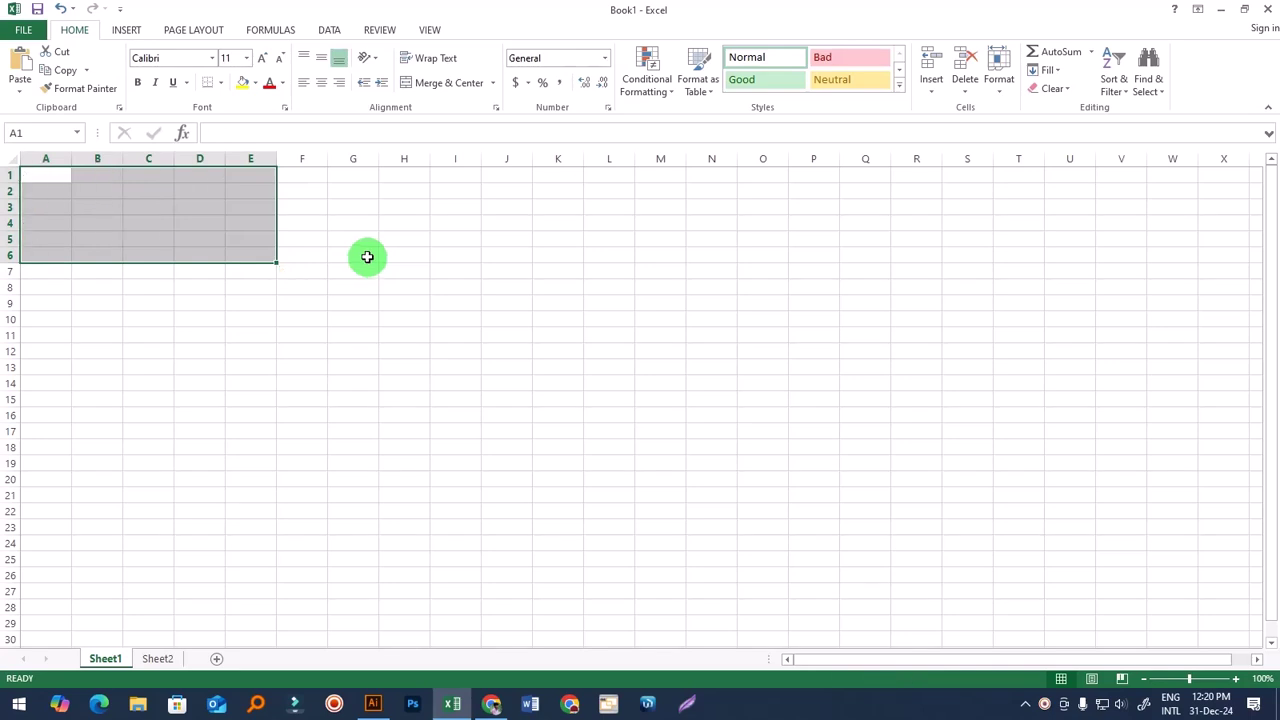
pyautogui.hotkey('ctrl', 'z')
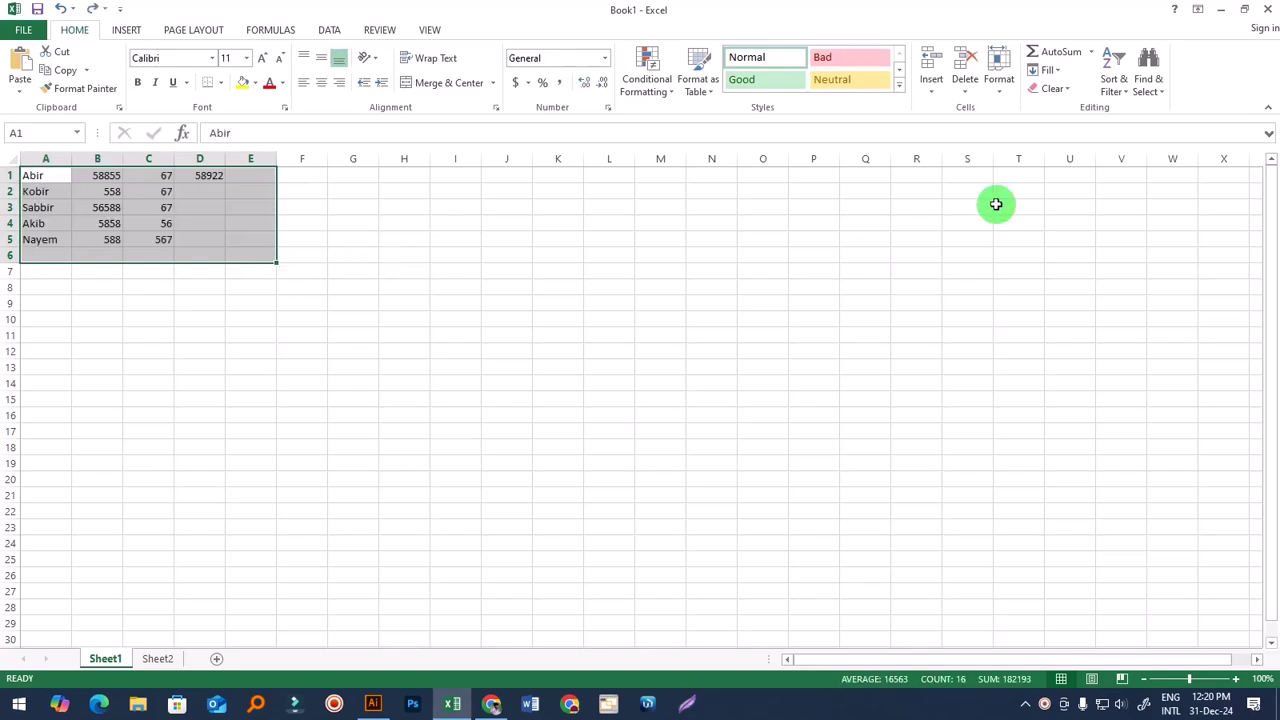
# Step: Apply Clear Formats to the range A1:E6
pyautogui.click(1062, 88)
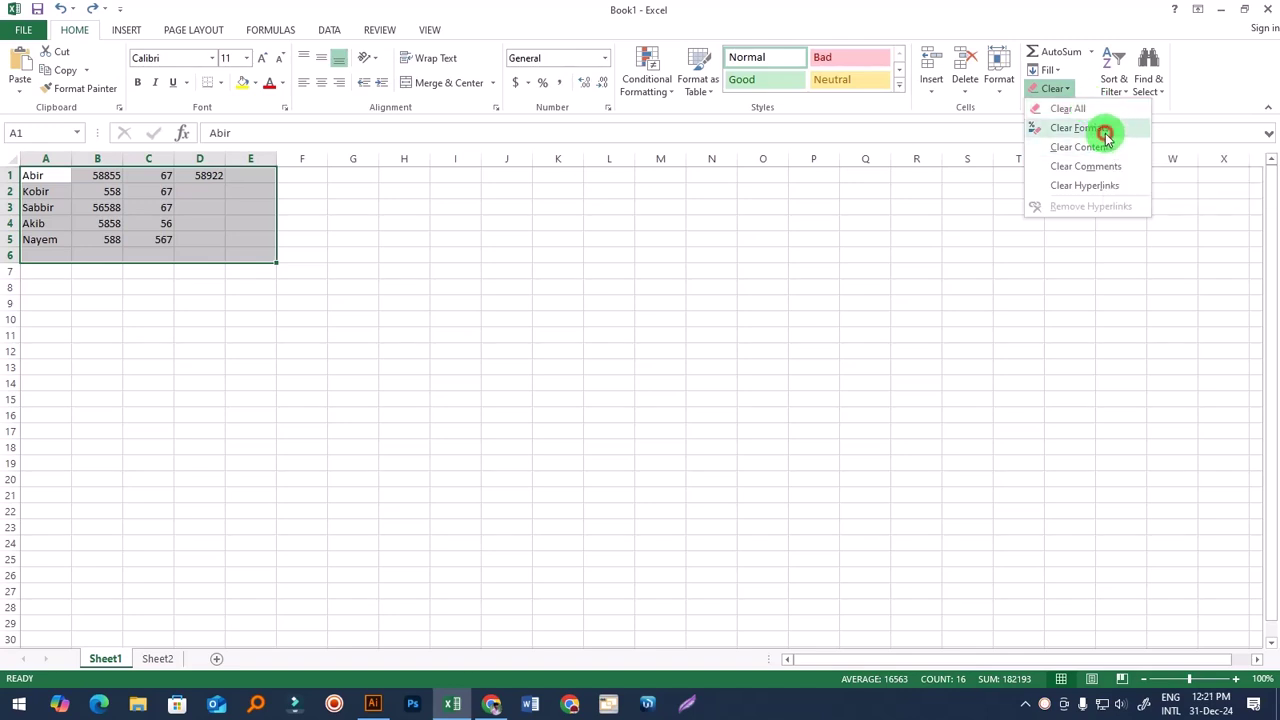
pyautogui.click(1105, 133)
pyautogui.click(764, 305)
# Step: Change the font colour of the numbers in C3:C5 to orange
pyautogui.moveTo(162, 207); pyautogui.dragTo(165, 240)
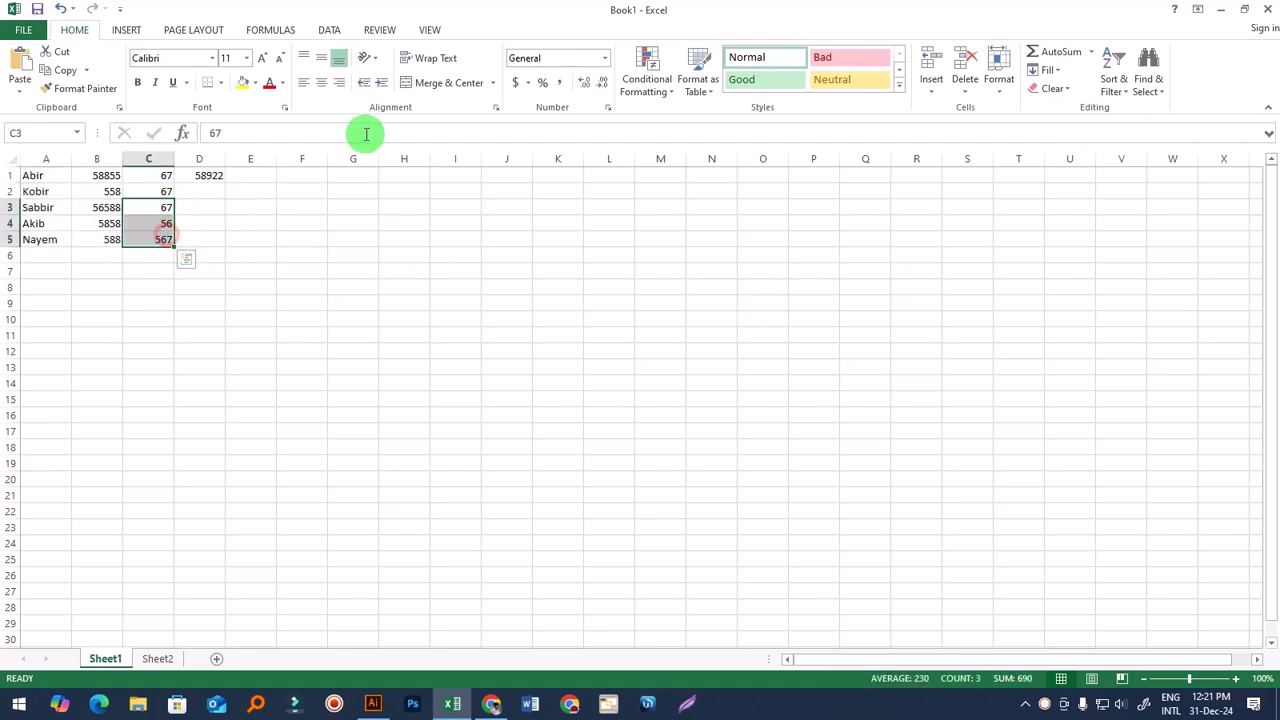
pyautogui.click(282, 86)
pyautogui.click(338, 188)
pyautogui.click(472, 270)
# Step: Remove the formatting from the range A1:E5 with Clear Formats, leaving the cell contents in place
pyautogui.moveTo(21, 178); pyautogui.dragTo(232, 240)
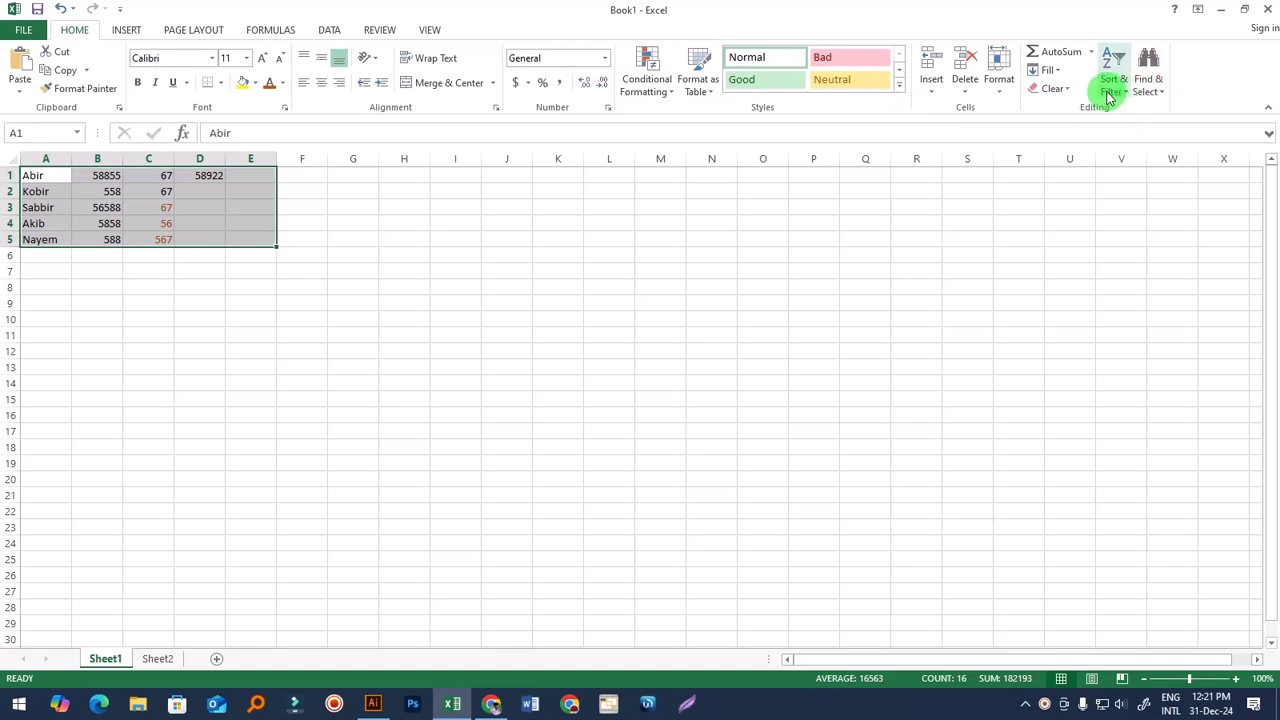
pyautogui.click(1058, 88)
pyautogui.click(1118, 130)
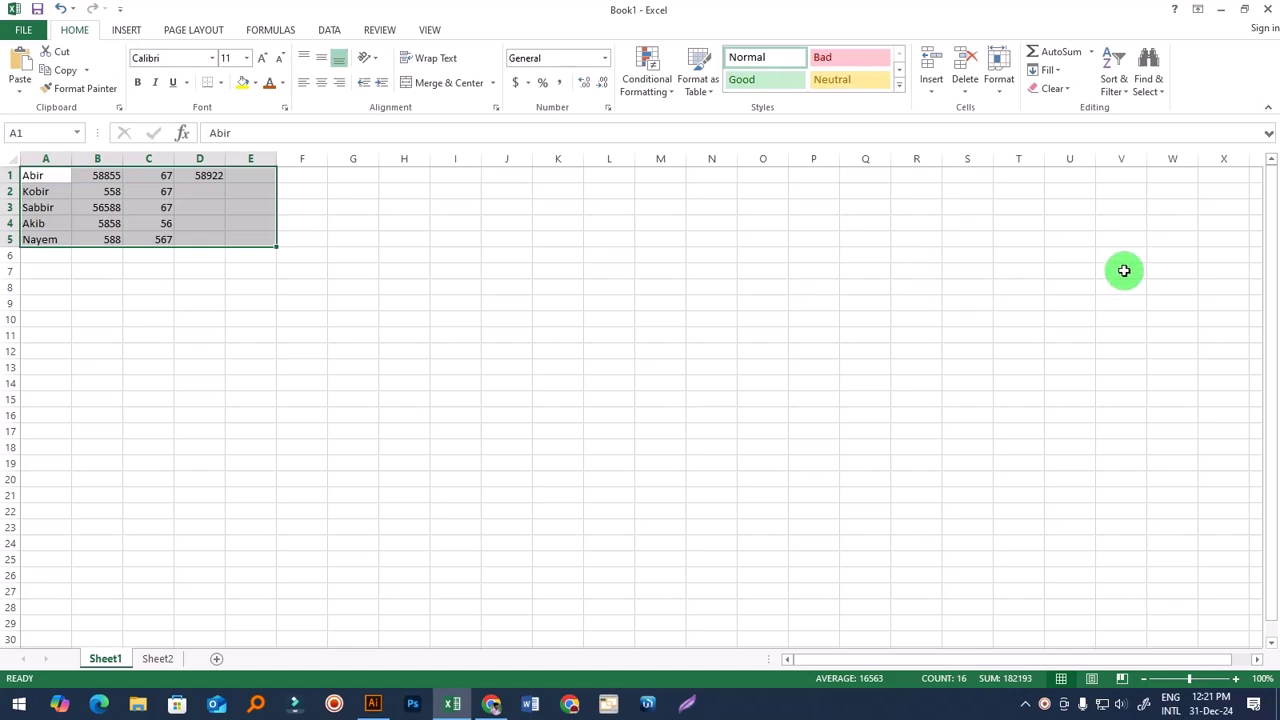
pyautogui.click(1062, 89)
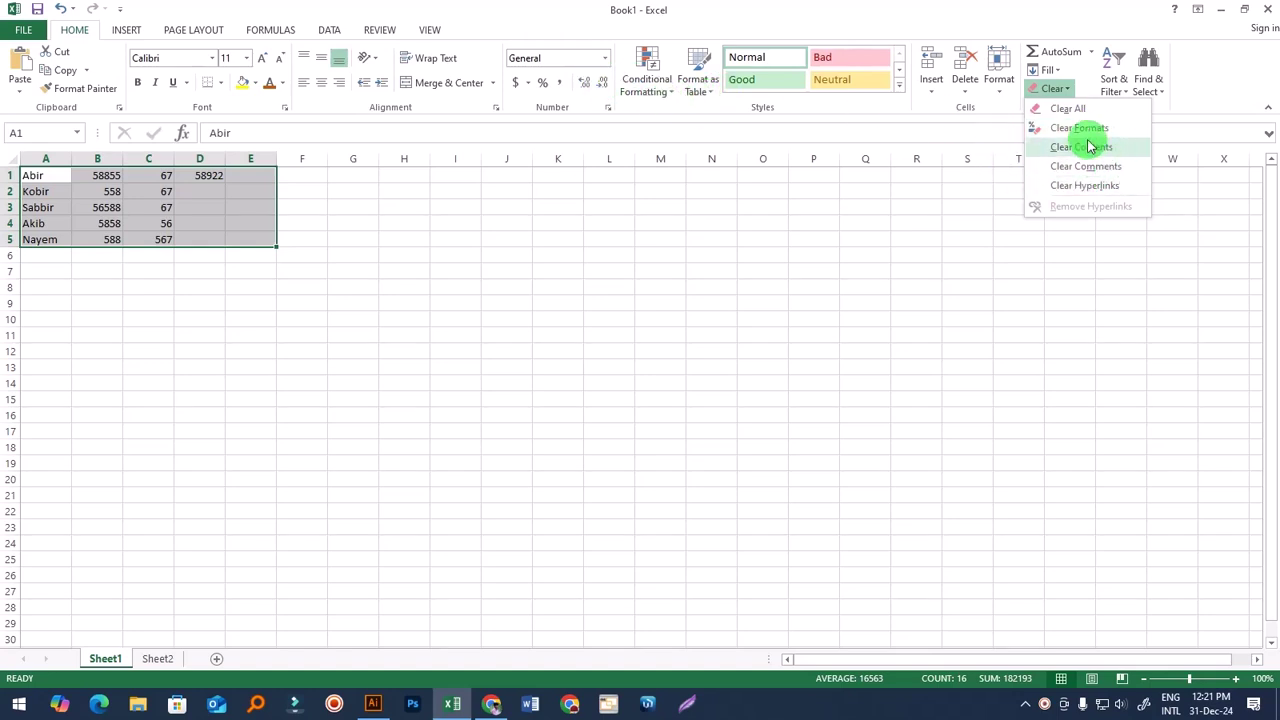
pyautogui.click(950, 310)
pyautogui.click(635, 357)
pyautogui.click(168, 208)
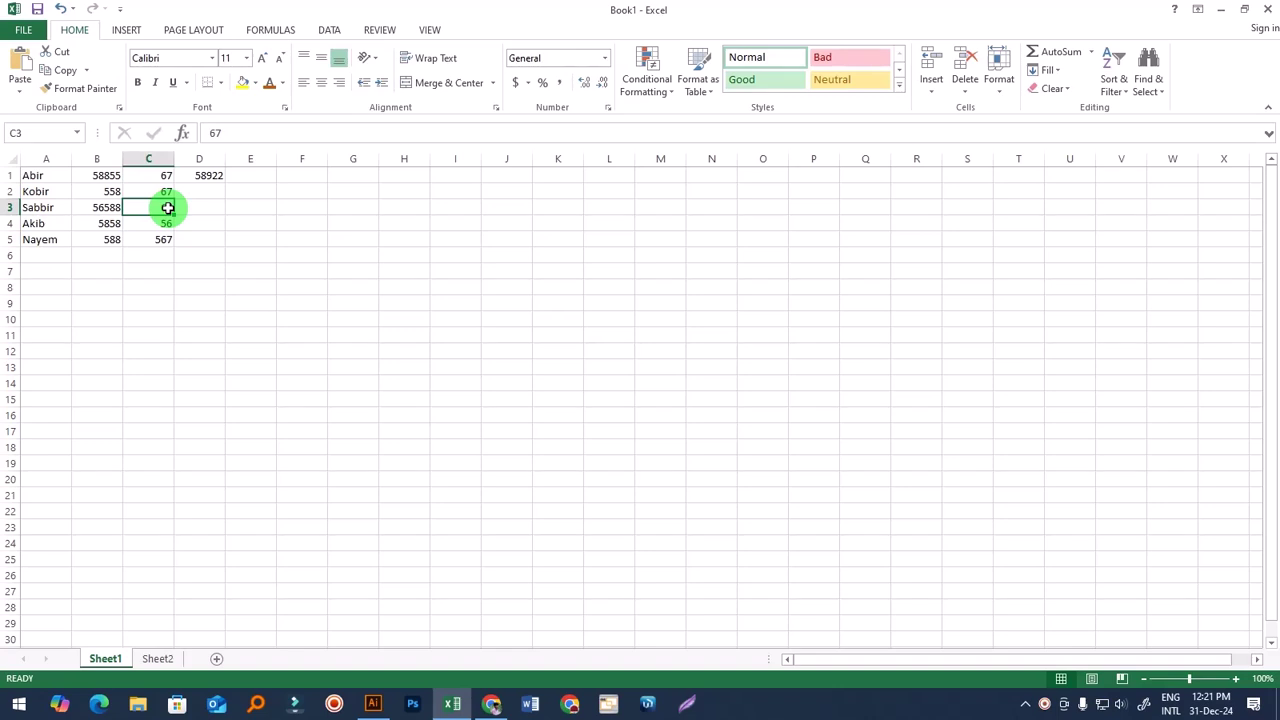
pyautogui.click(315, 316)
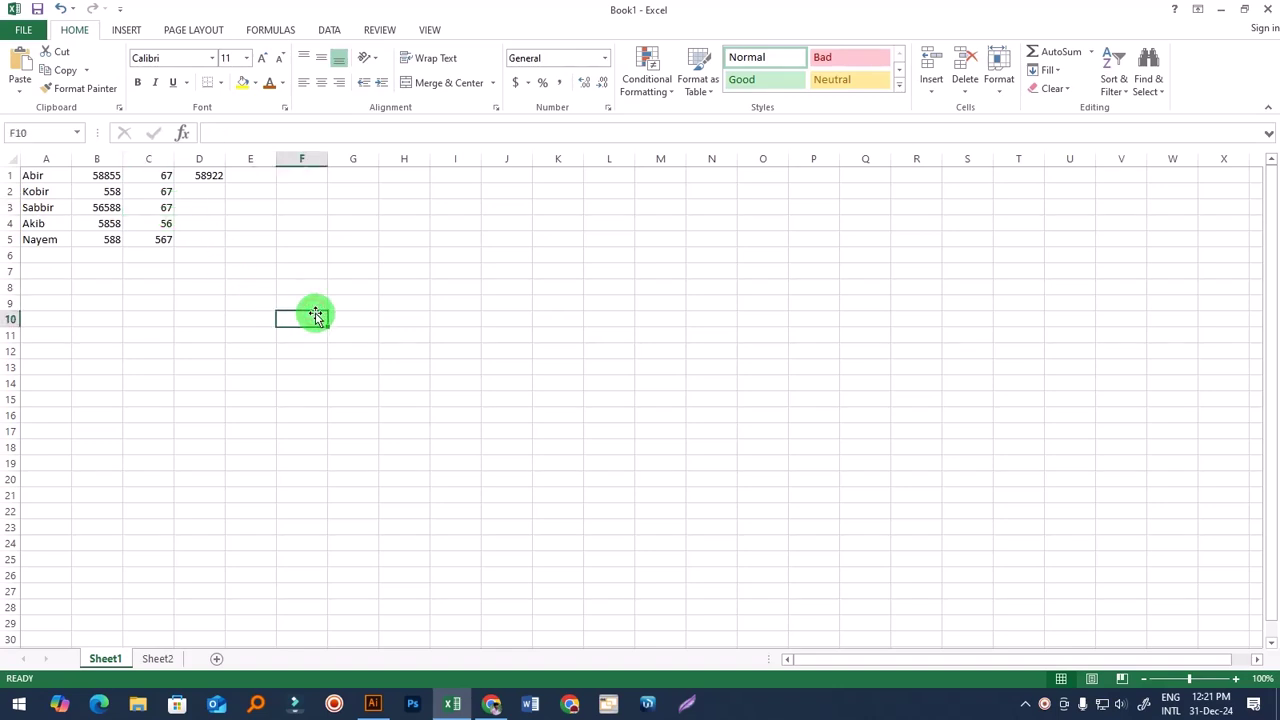
pyautogui.click(413, 302)
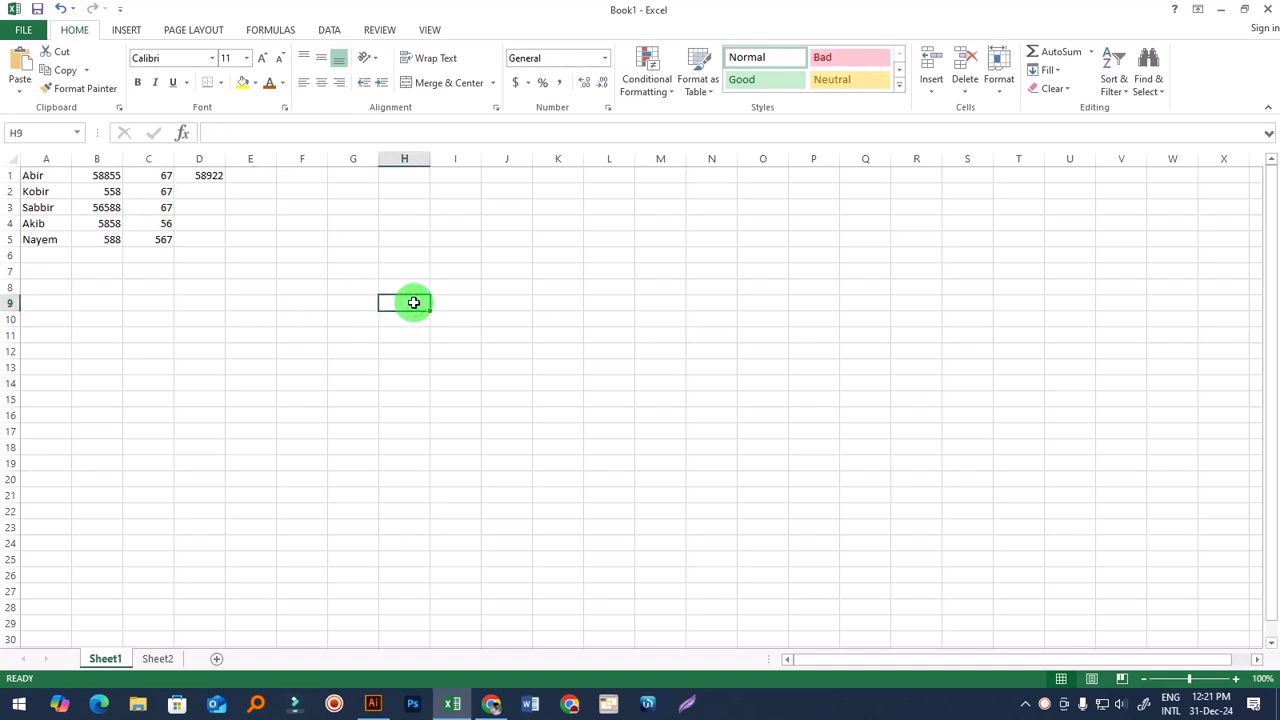
# Step: Apply Clear Contents to the entire Sheet1 worksheet, and undo the clearing
pyautogui.click(468, 330)
pyautogui.hotkey('ctrl', 'a')
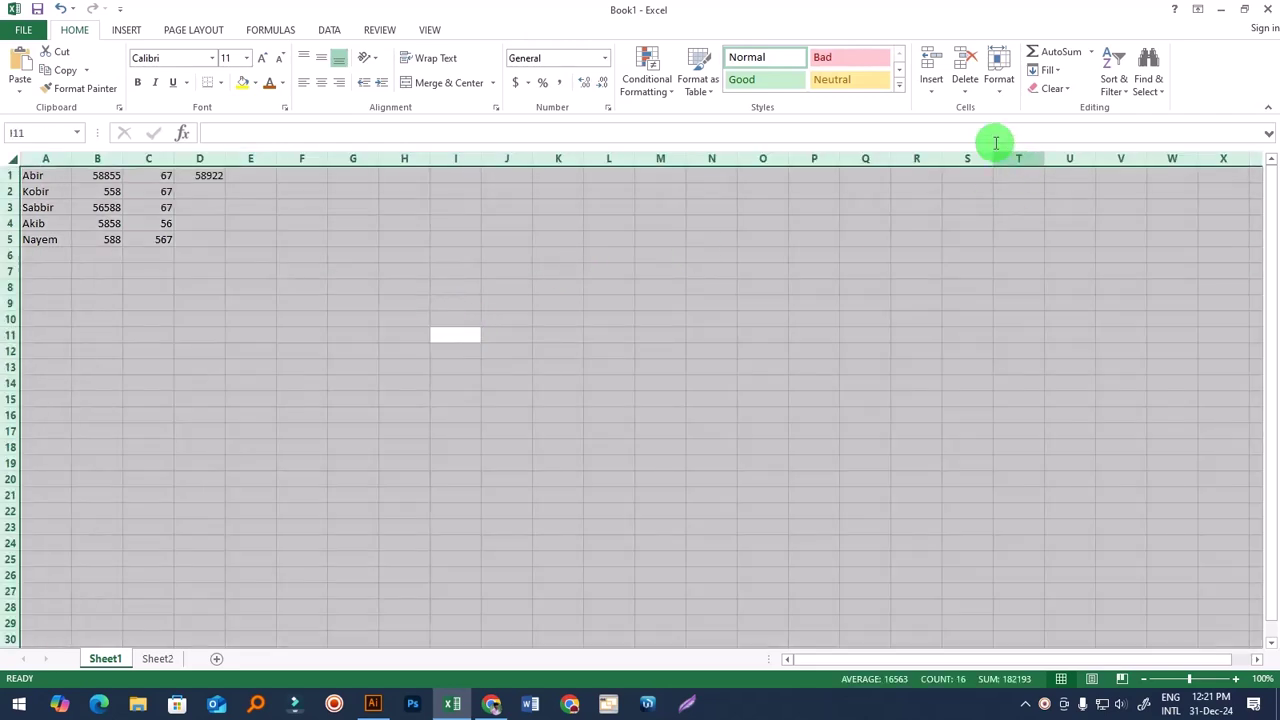
pyautogui.click(1060, 89)
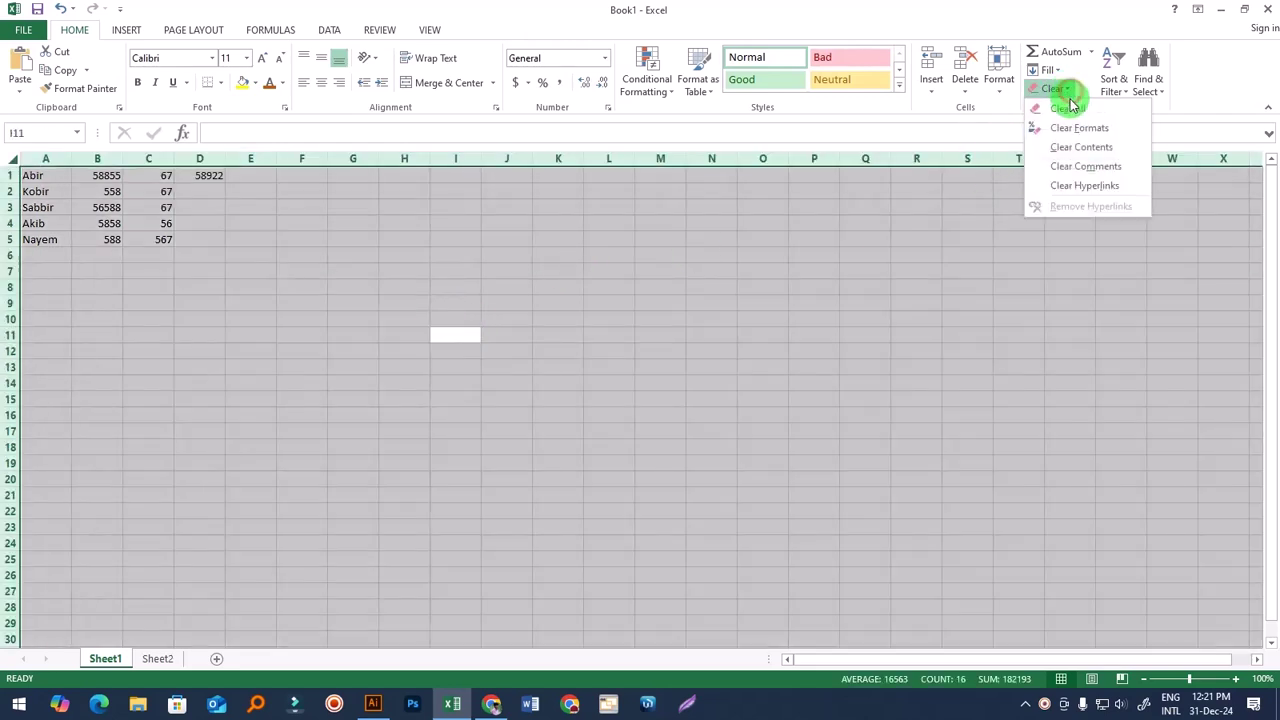
pyautogui.click(1092, 148)
pyautogui.click(796, 330)
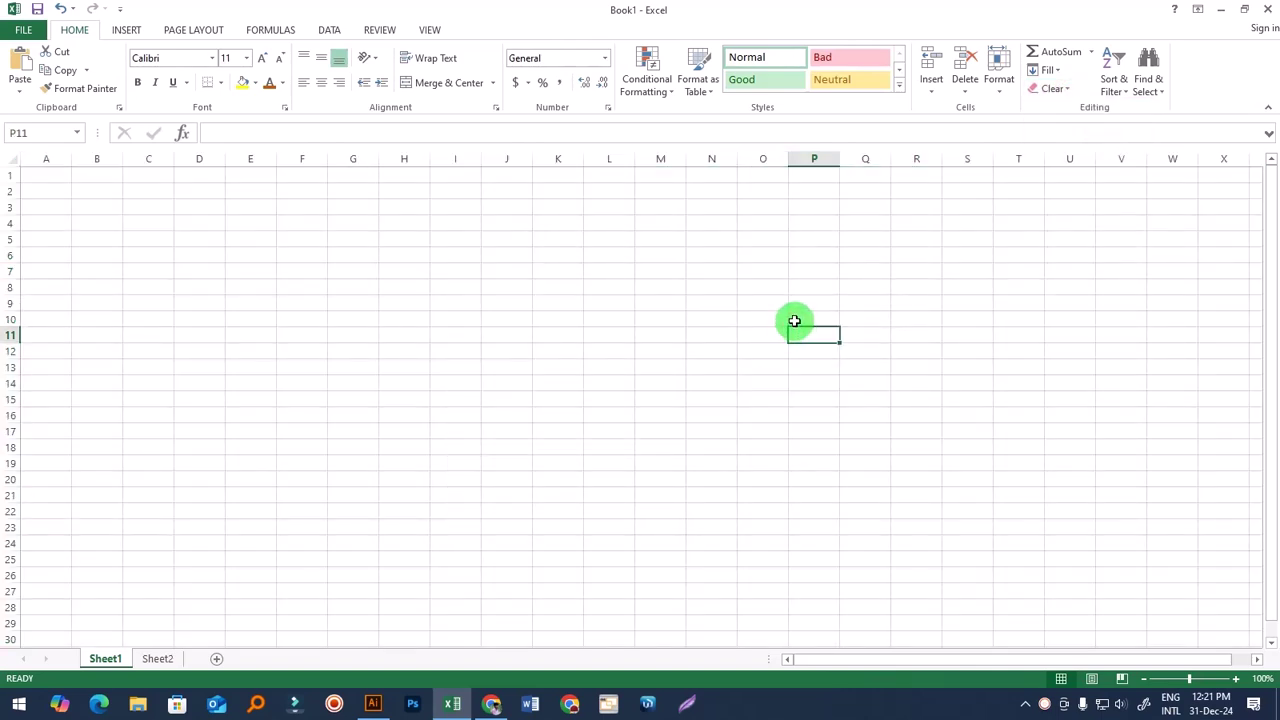
pyautogui.hotkey('ctrl', 'z')
pyautogui.click(420, 302)
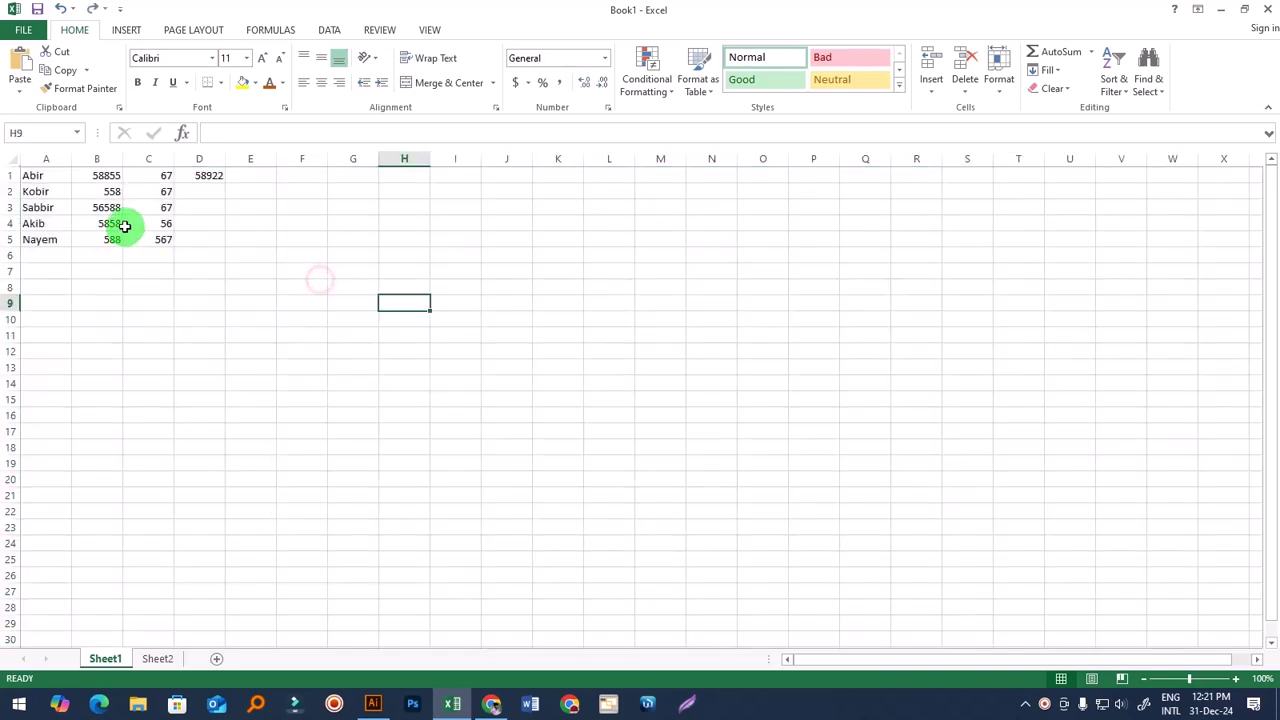
# Step: Fill the cells A3:A5 with yellow
pyautogui.moveTo(49, 209); pyautogui.dragTo(54, 236)
pyautogui.click(243, 83)
pyautogui.click(160, 240)
pyautogui.moveTo(134, 209); pyautogui.dragTo(115, 223)
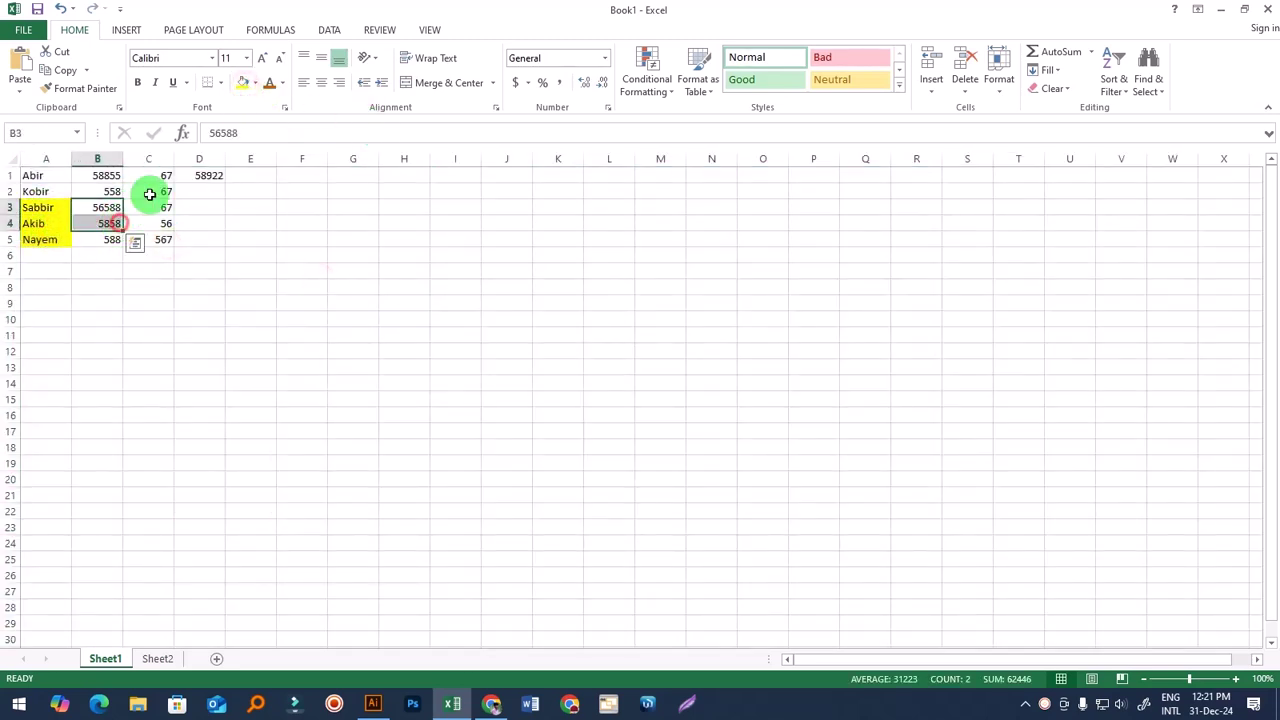
pyautogui.click(388, 256)
# Step: Apply Clear Contents to rows 1 to 5, and undo both the clearing and the yellow fill
pyautogui.moveTo(3, 175); pyautogui.dragTo(9, 237)
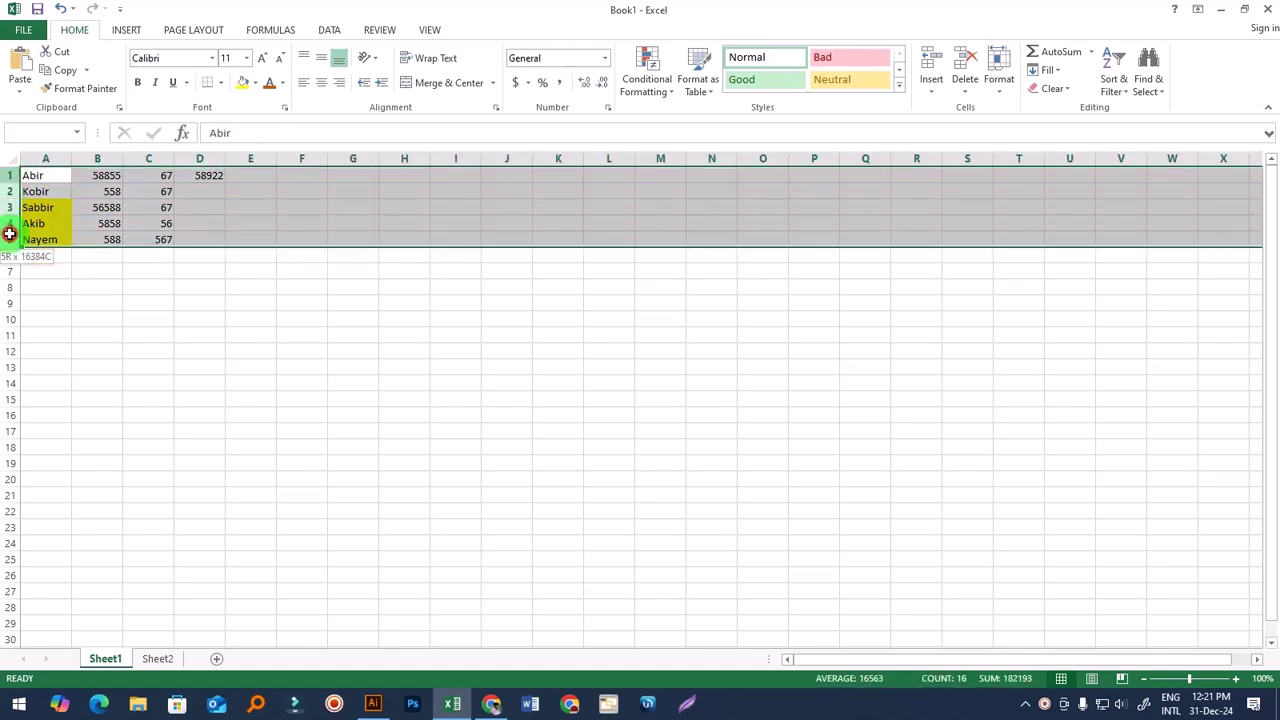
pyautogui.click(1066, 90)
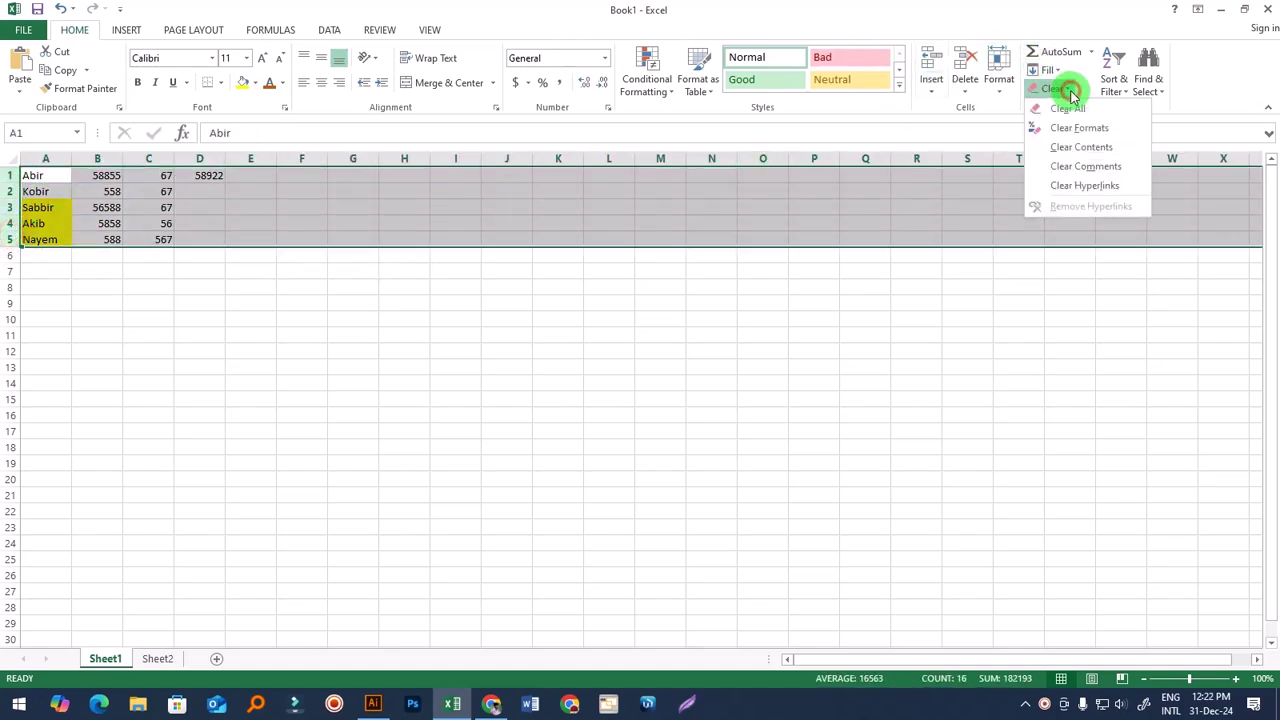
pyautogui.click(1085, 149)
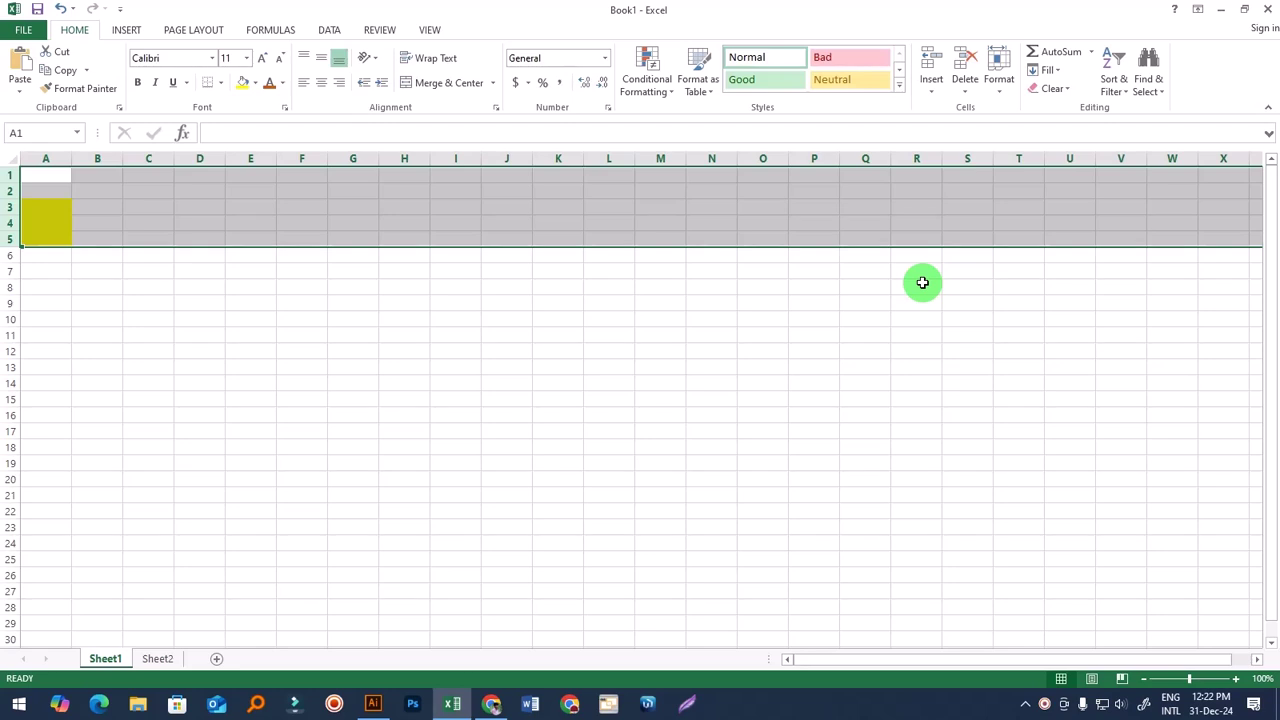
pyautogui.hotkey('ctrl', 'z')
pyautogui.hotkey('ctrl', 'z')
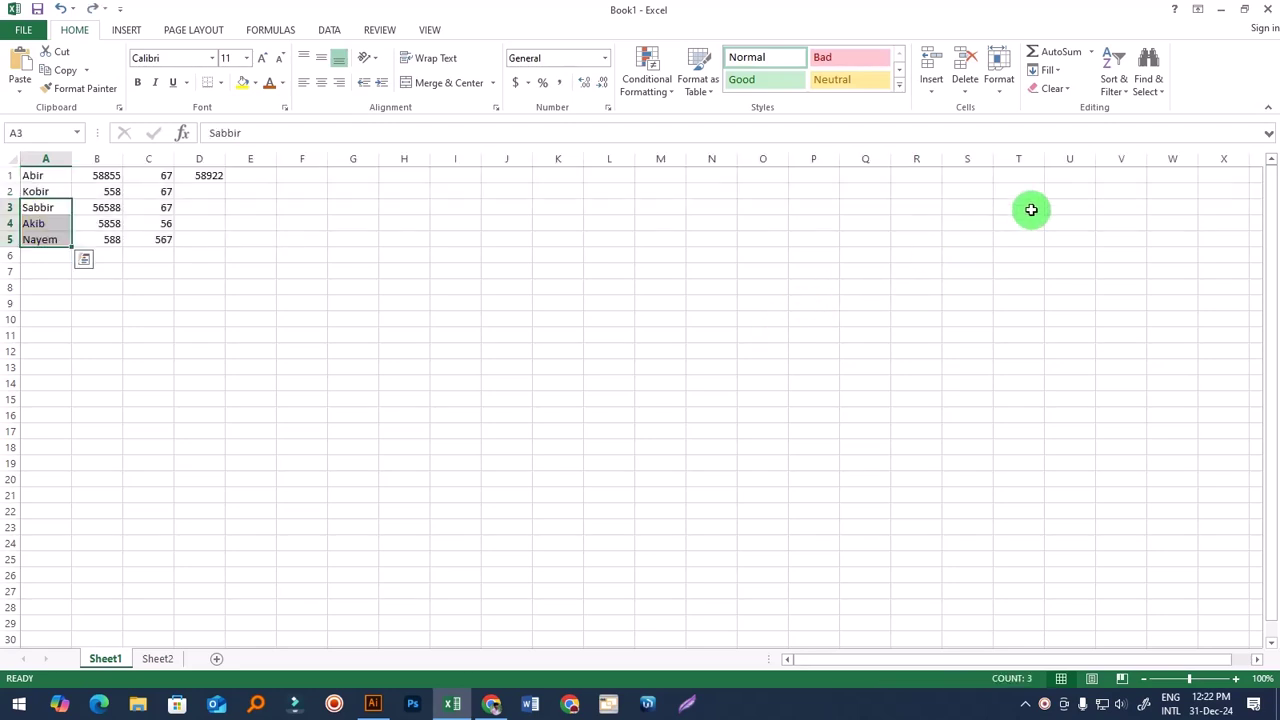
pyautogui.click(1004, 300)
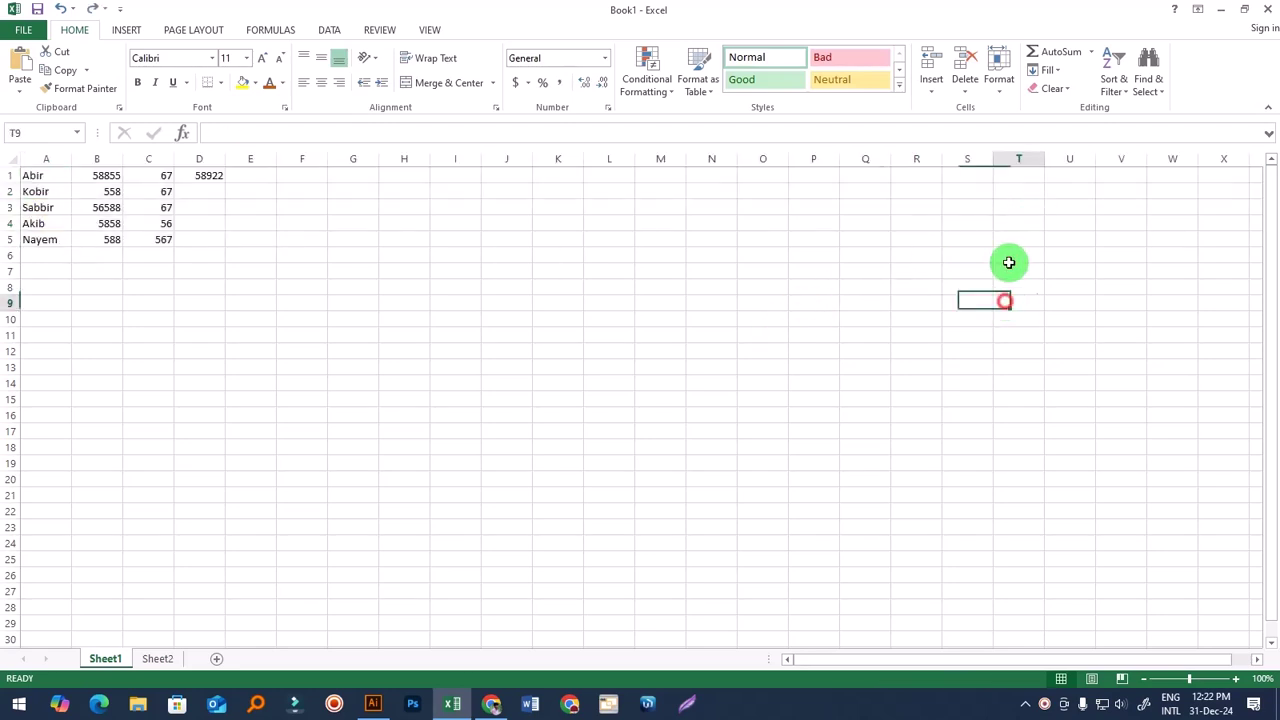
pyautogui.click(1055, 88)
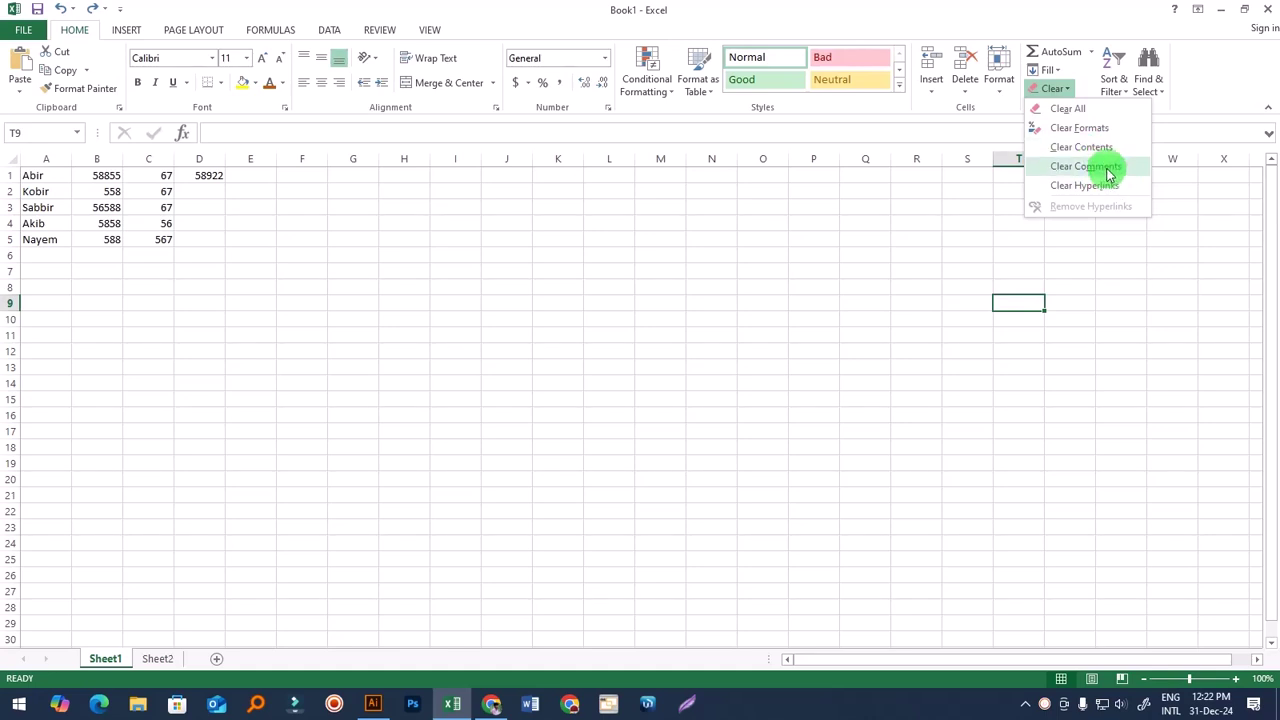
pyautogui.click(200, 245)
# Step: Add a comment reading "New Stu" to cell A1 and display it for checking
pyautogui.click(104, 207)
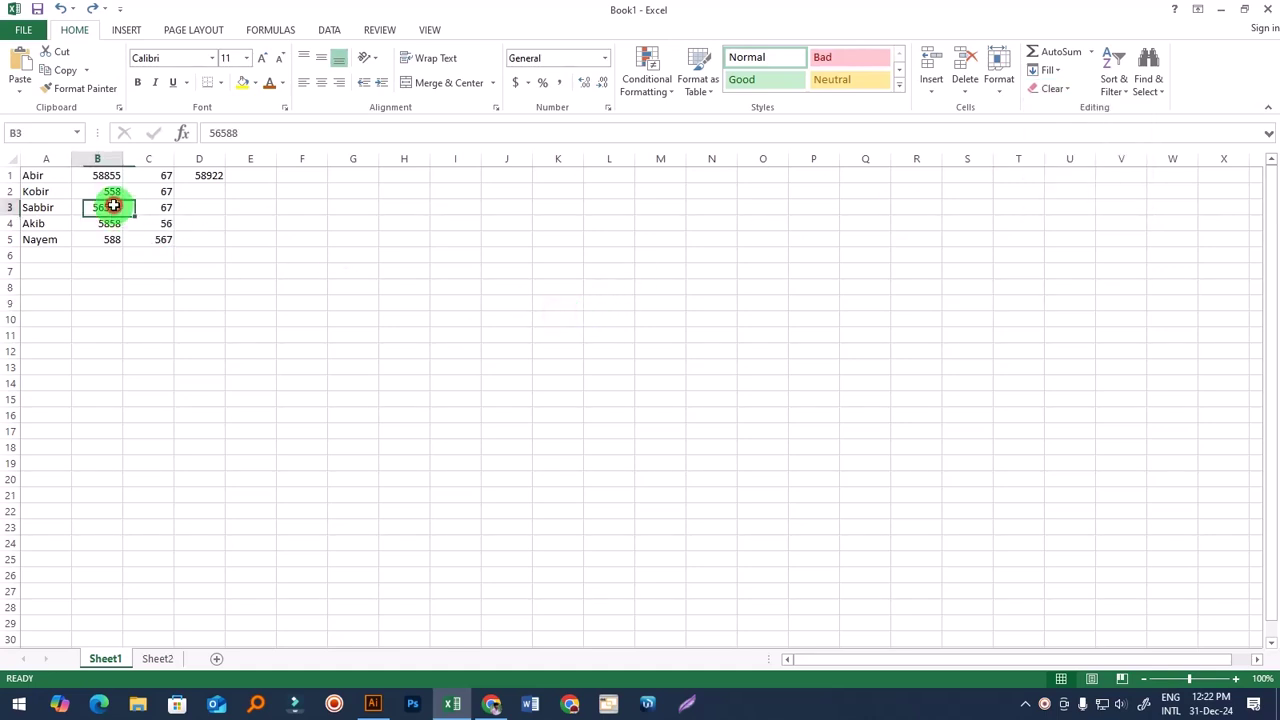
pyautogui.click(329, 30)
pyautogui.click(371, 30)
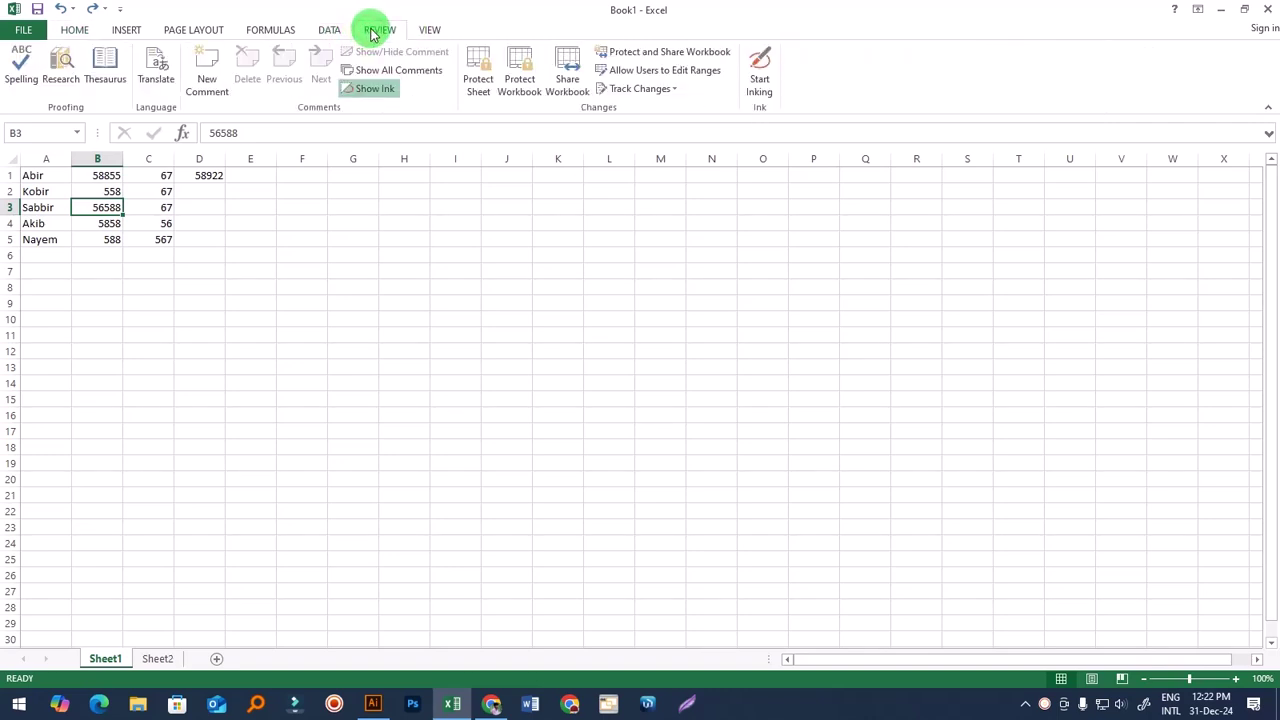
pyautogui.click(206, 207)
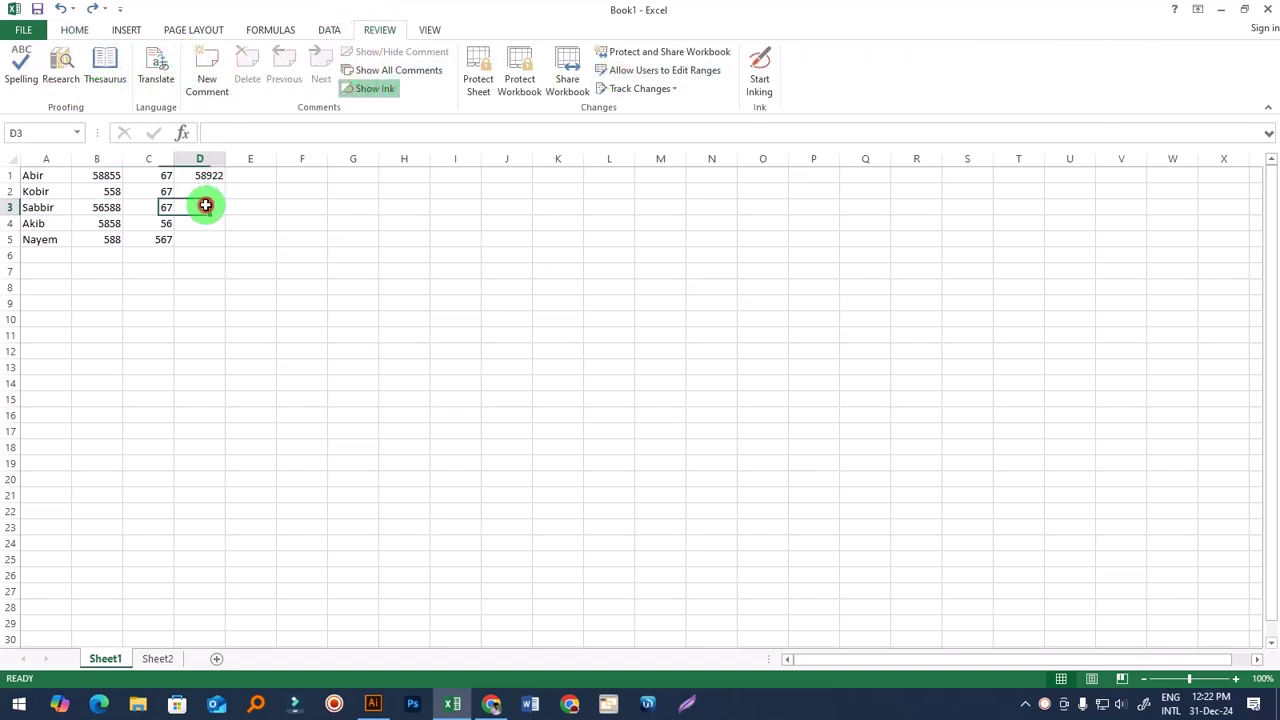
pyautogui.click(34, 175)
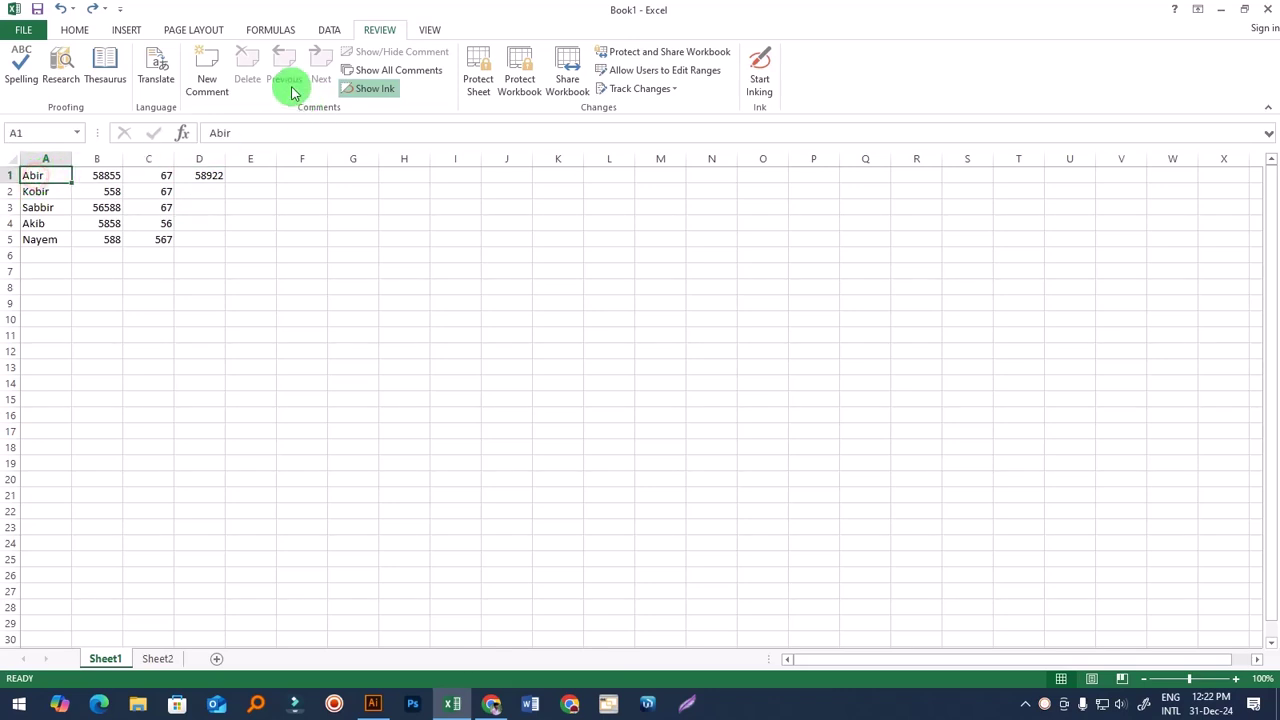
pyautogui.click(206, 80)
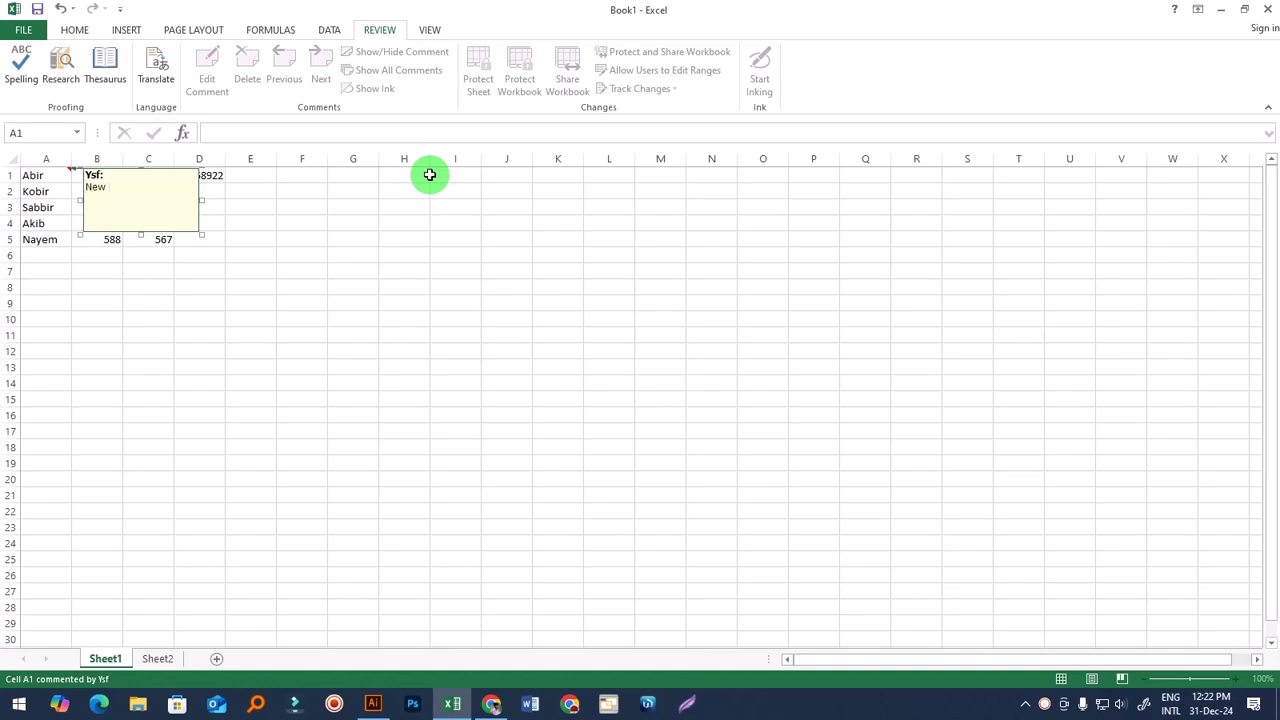
pyautogui.click(549, 274)
pyautogui.moveTo(58, 178)
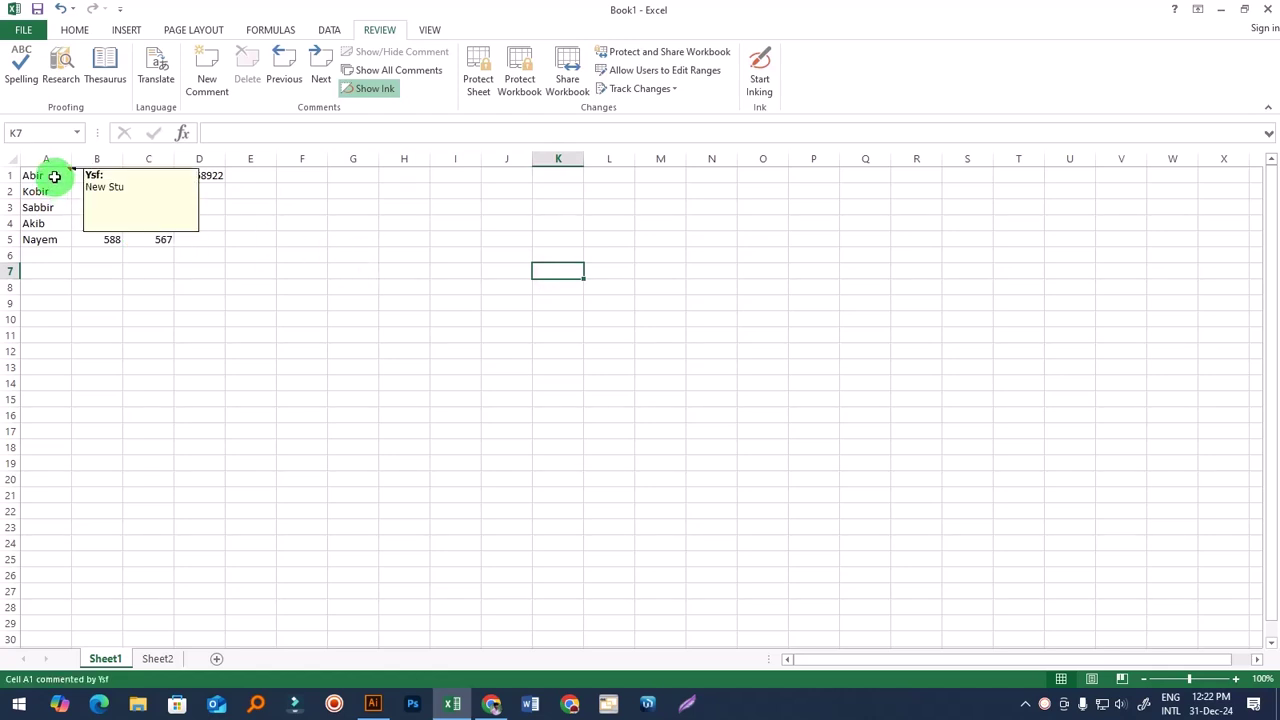
pyautogui.click(177, 280)
# Step: Add a comment reading "Old" to cell A5 and display the comment on cell A1
pyautogui.click(58, 243)
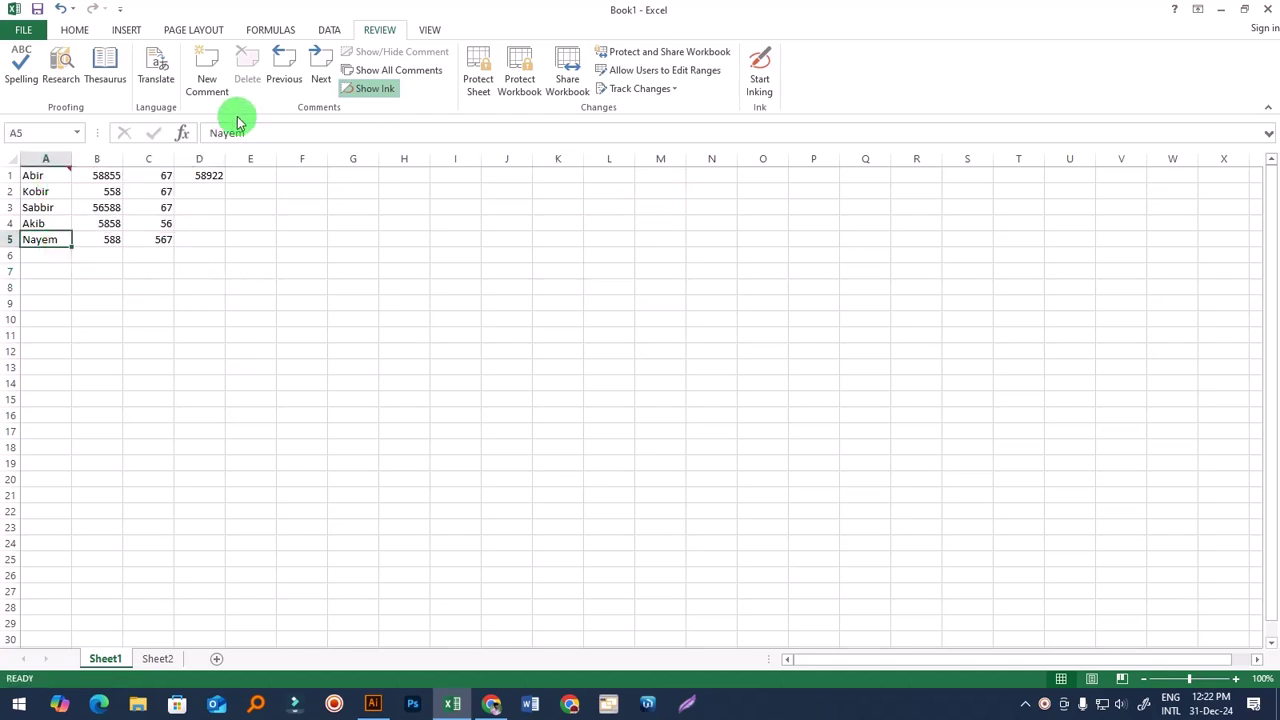
pyautogui.click(206, 66)
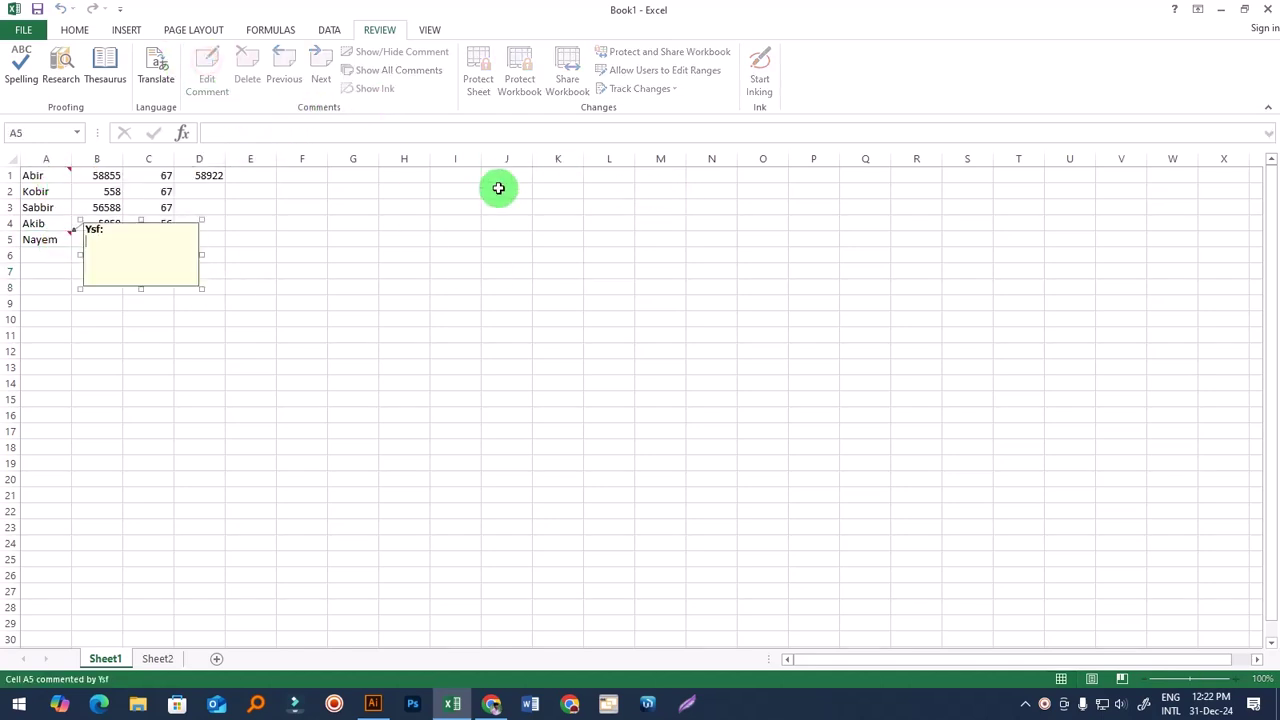
pyautogui.write('Old')
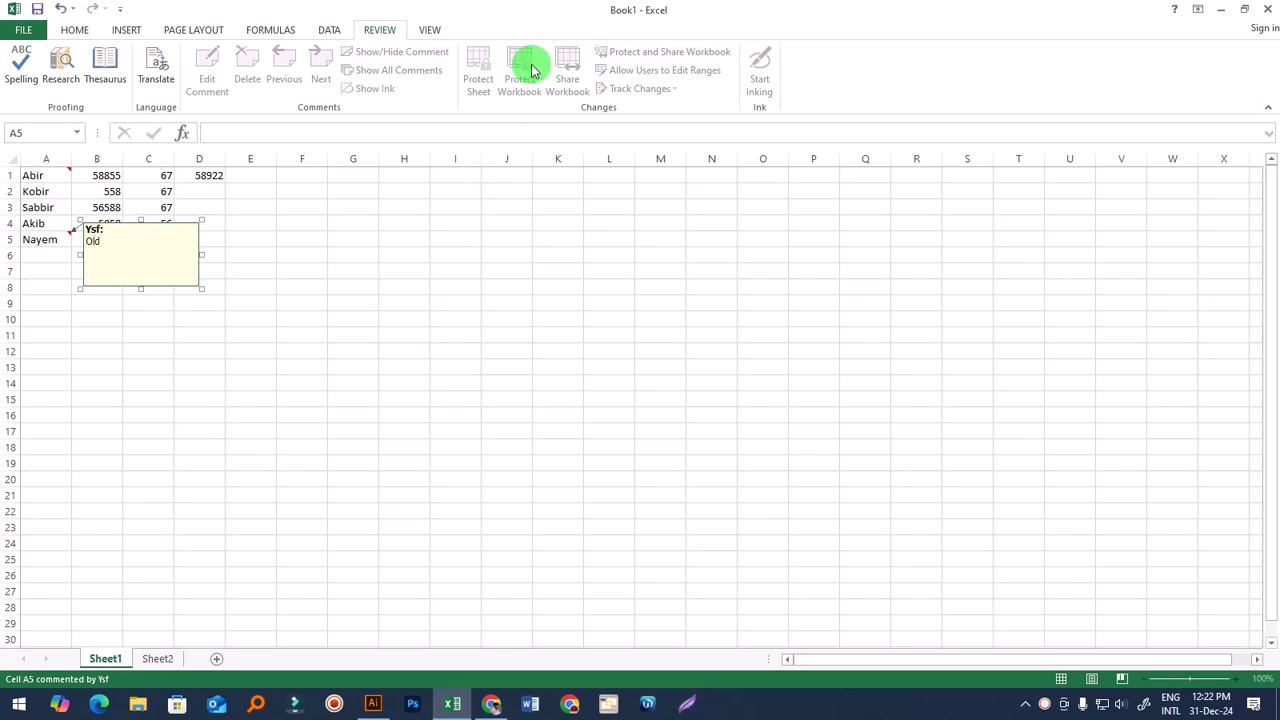
pyautogui.click(404, 288)
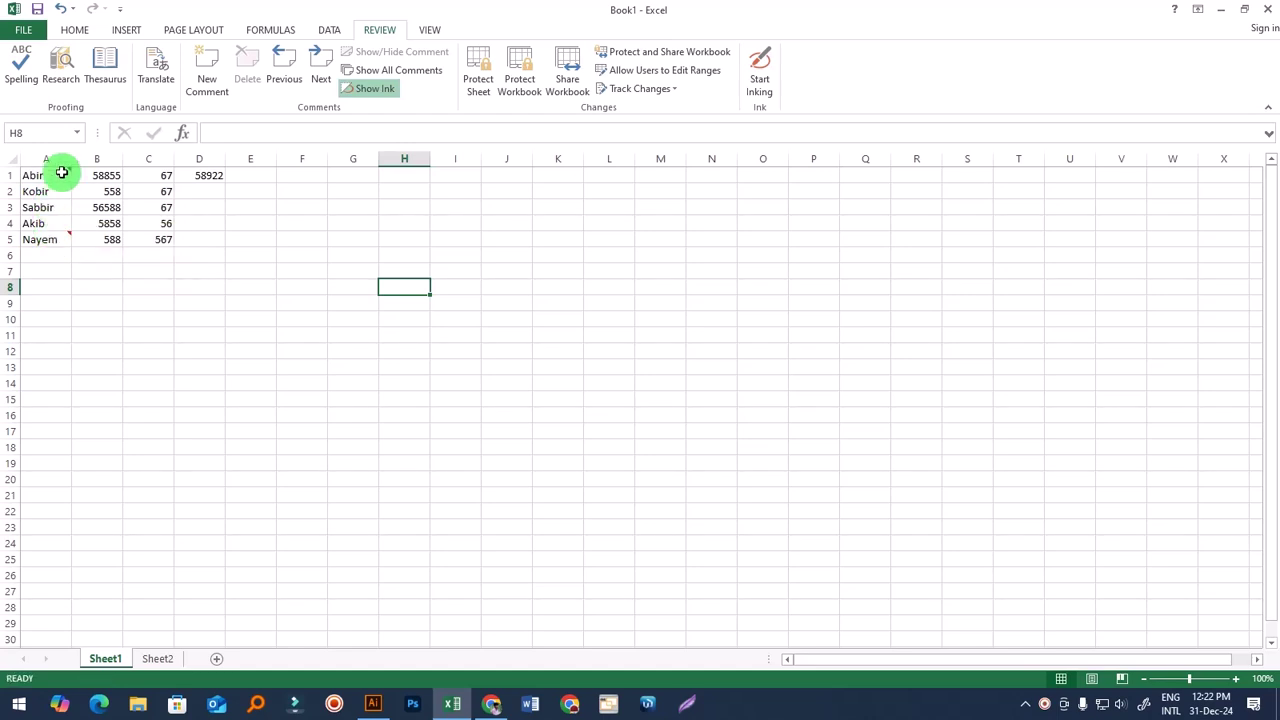
pyautogui.moveTo(62, 173)
pyautogui.click(212, 317)
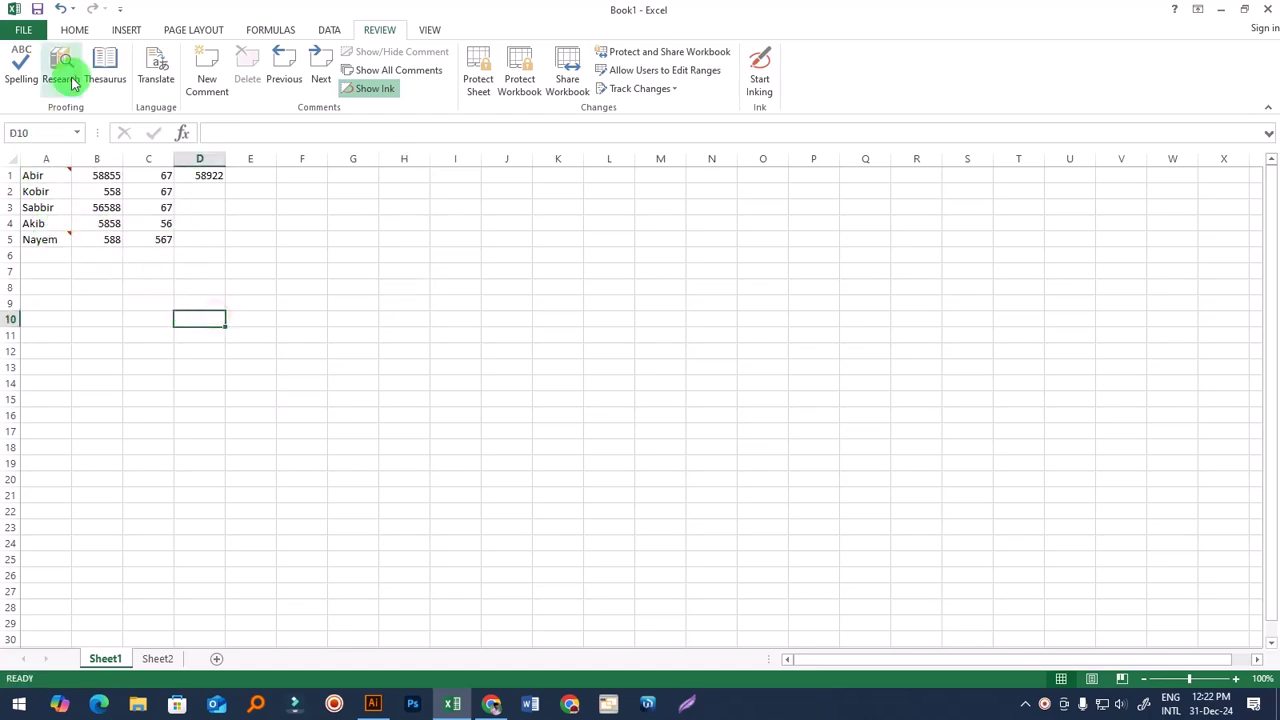
# Step: Try to apply Clear Comments with only the empty cell K10 selected
pyautogui.click(74, 29)
pyautogui.click(47, 176)
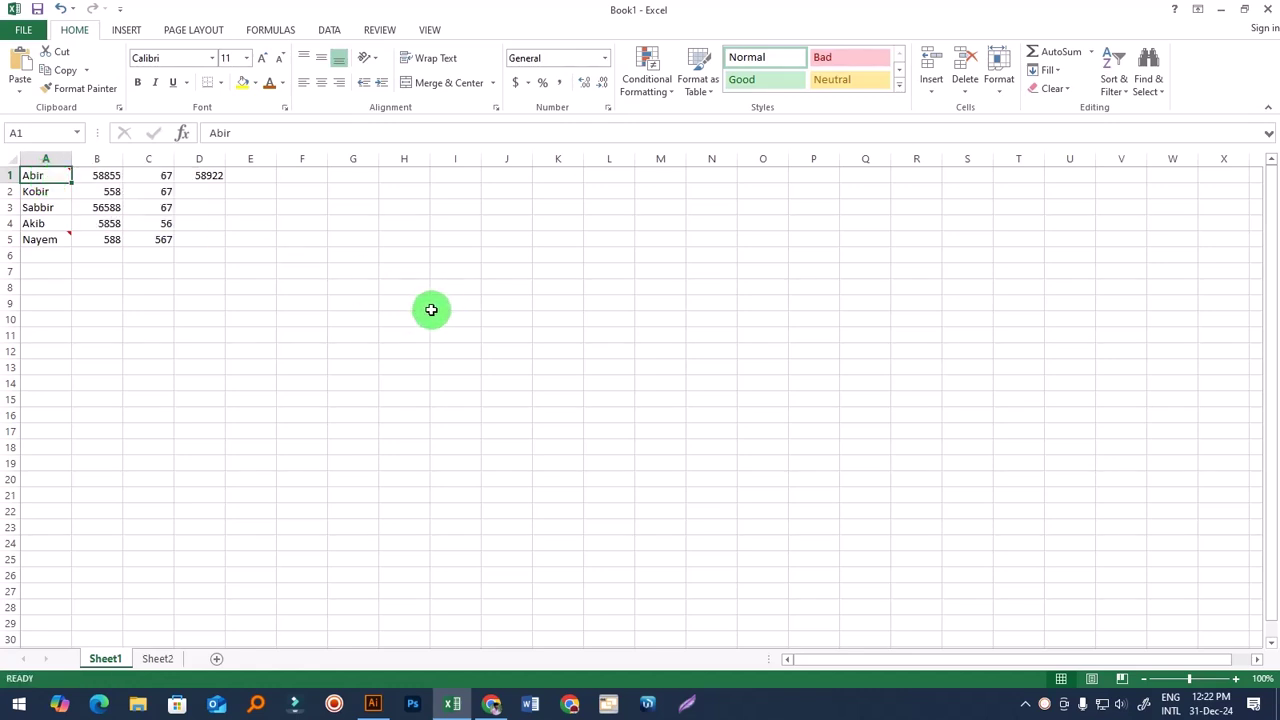
pyautogui.click(301, 333)
pyautogui.moveTo(46, 177); pyautogui.dragTo(105, 225)
pyautogui.click(558, 319)
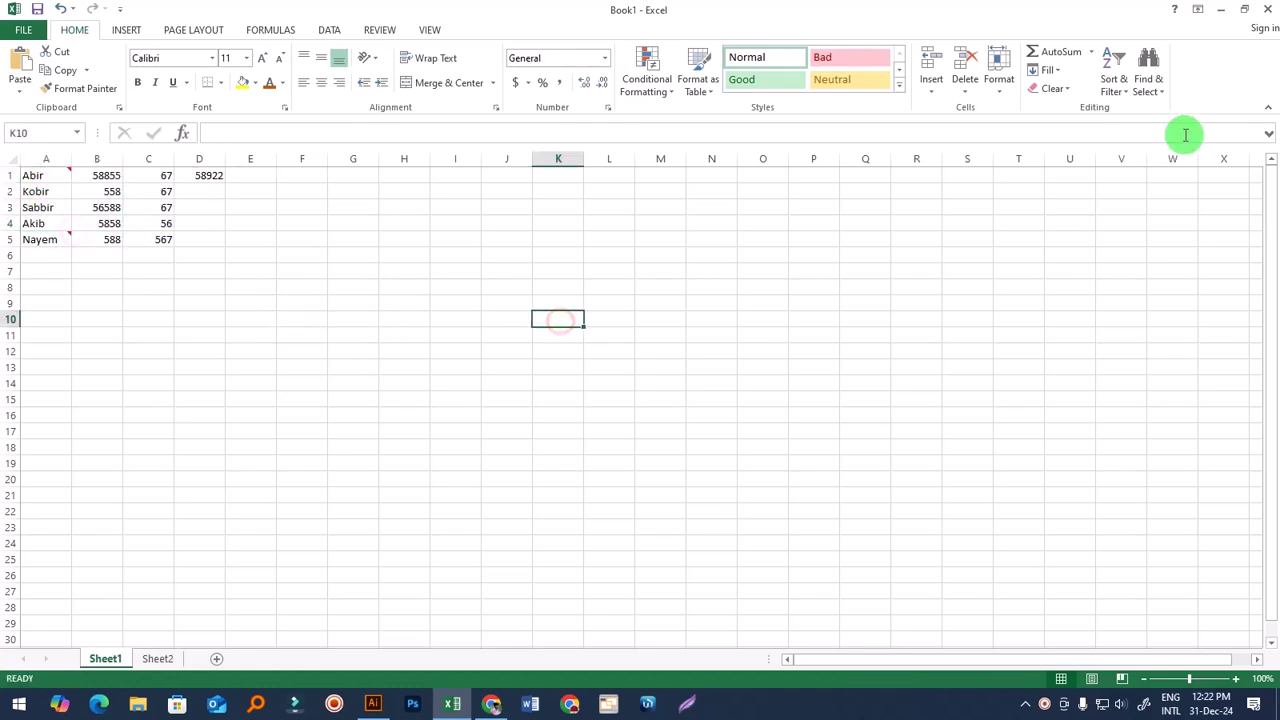
pyautogui.click(1053, 88)
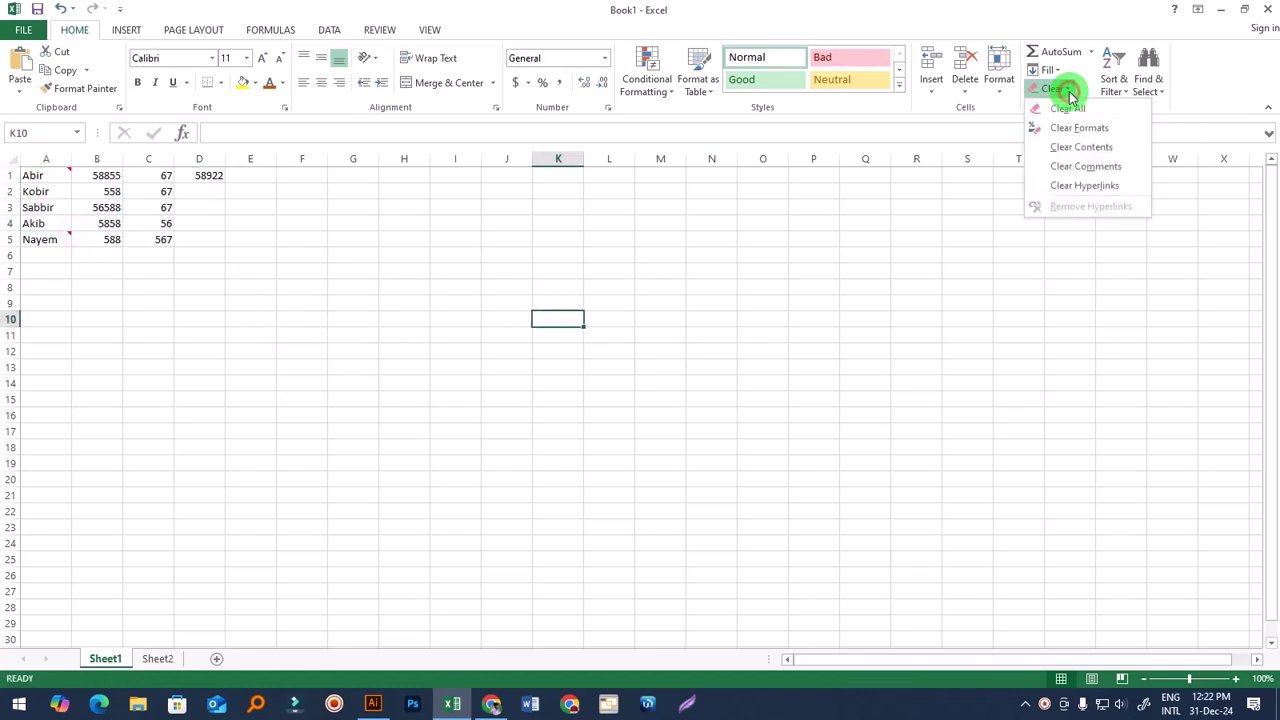
pyautogui.click(1101, 168)
pyautogui.click(515, 350)
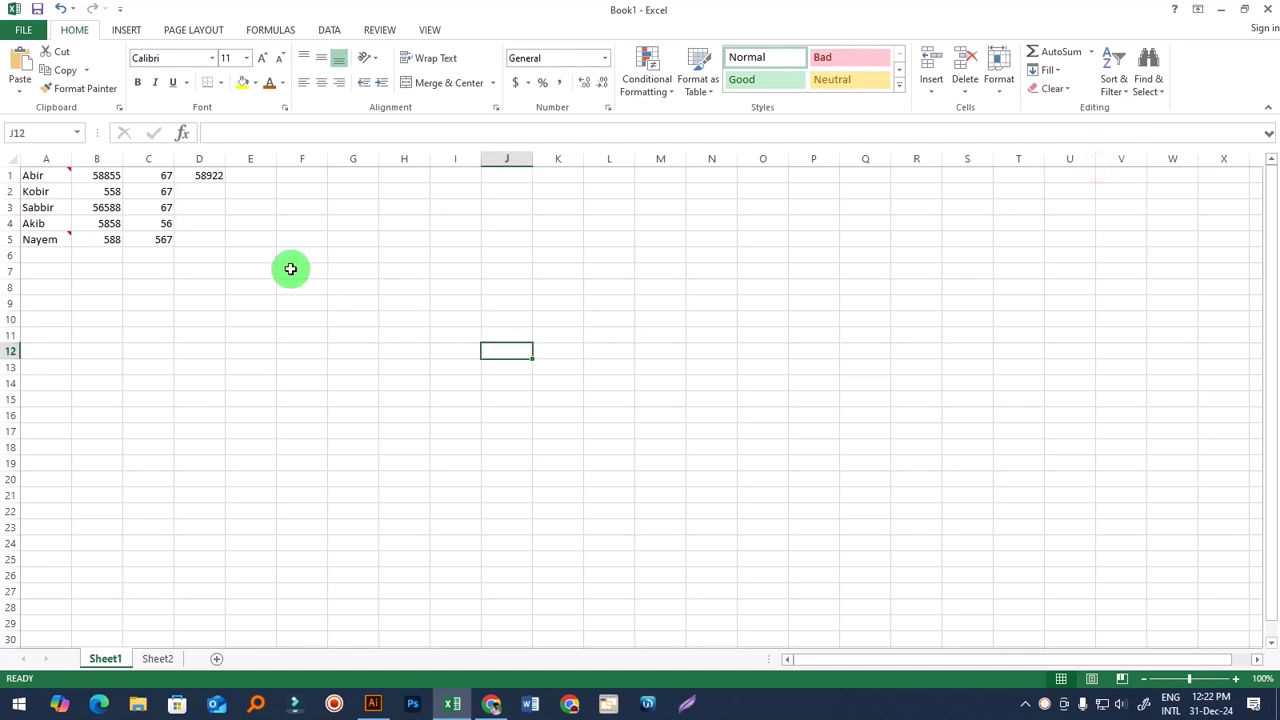
# Step: Apply Clear Comments to the entire Sheet1 worksheet
pyautogui.hotkey('ctrl', 'a')
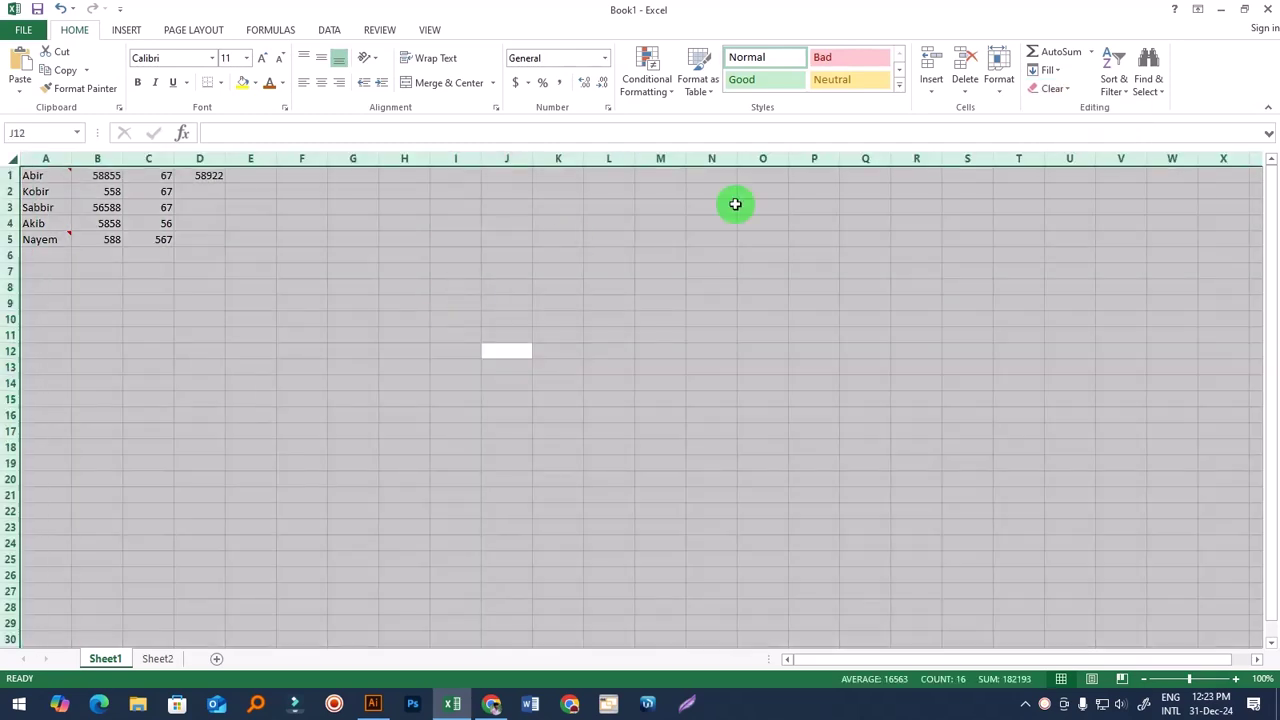
pyautogui.click(1064, 91)
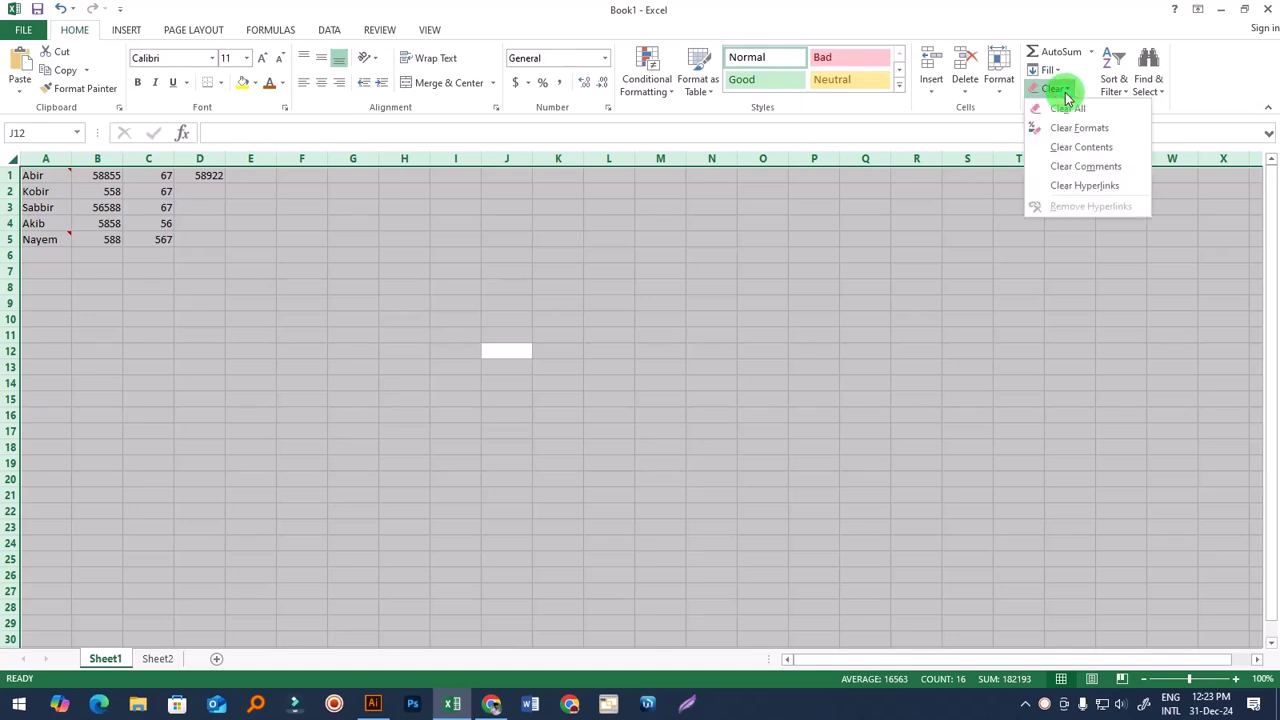
pyautogui.click(1103, 177)
pyautogui.click(606, 347)
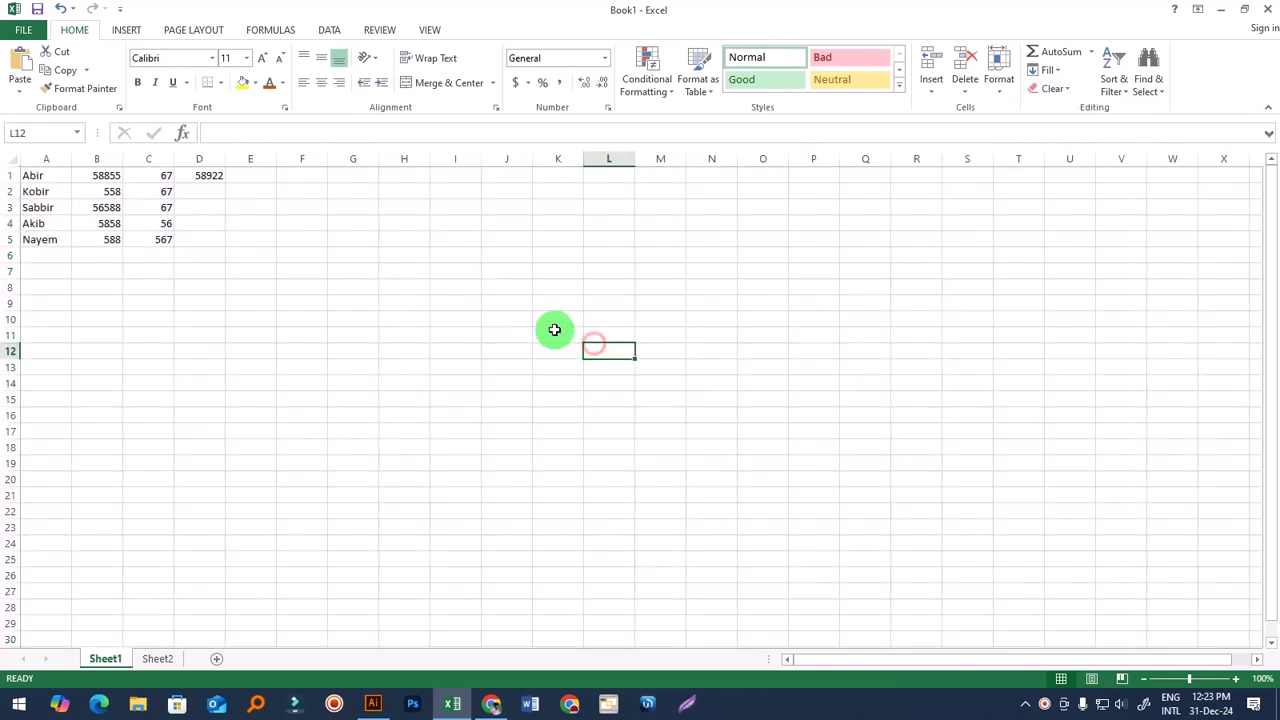
pyautogui.click(348, 333)
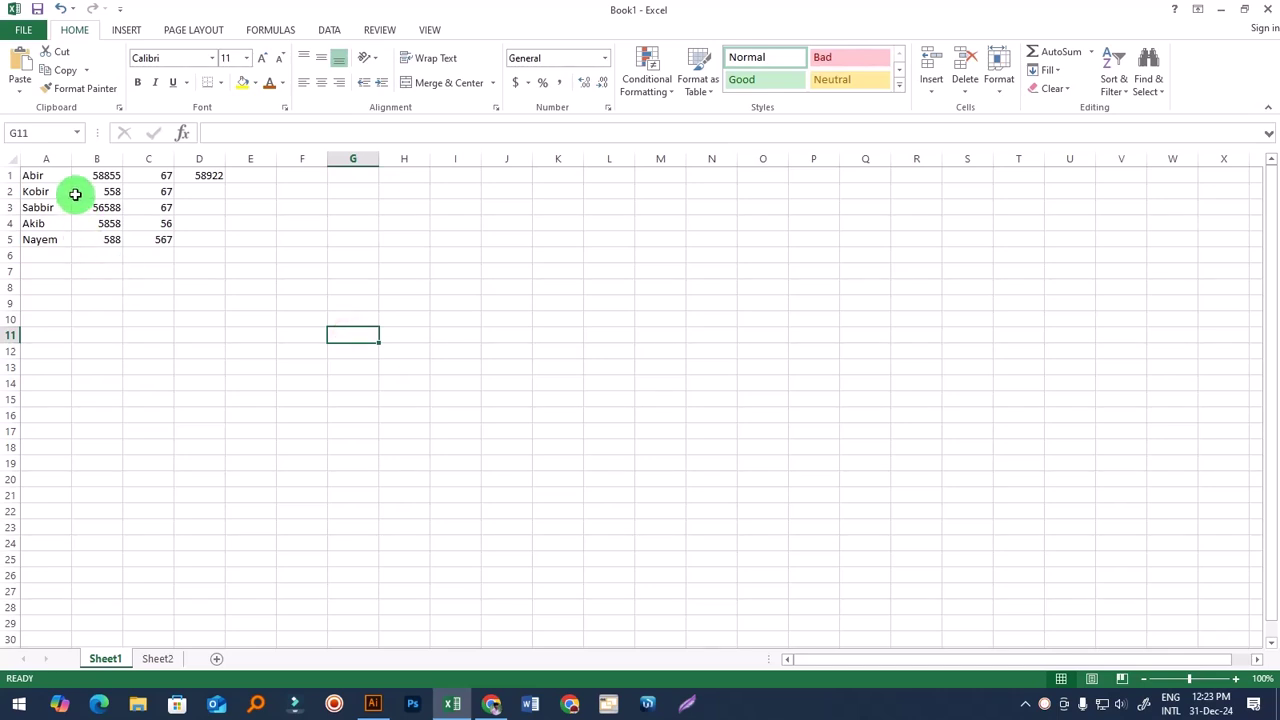
pyautogui.moveTo(36, 175); pyautogui.dragTo(47, 255)
pyautogui.click(237, 305)
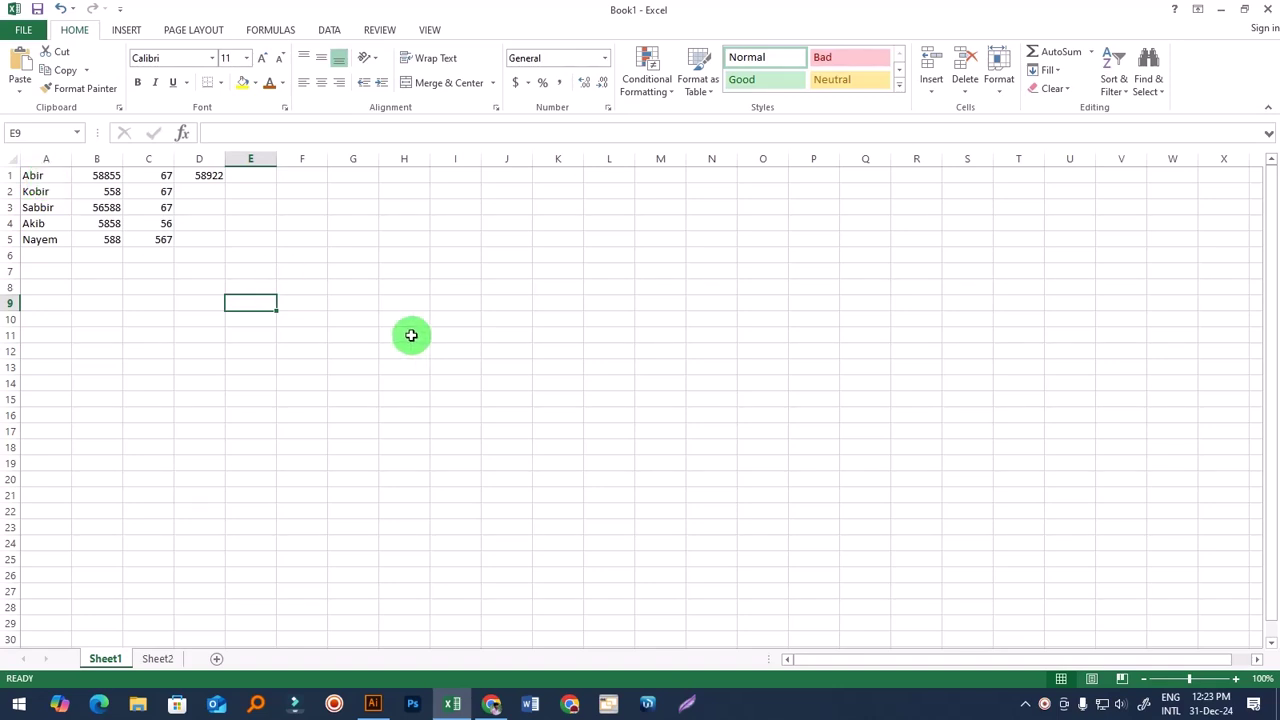
pyautogui.click(57, 175)
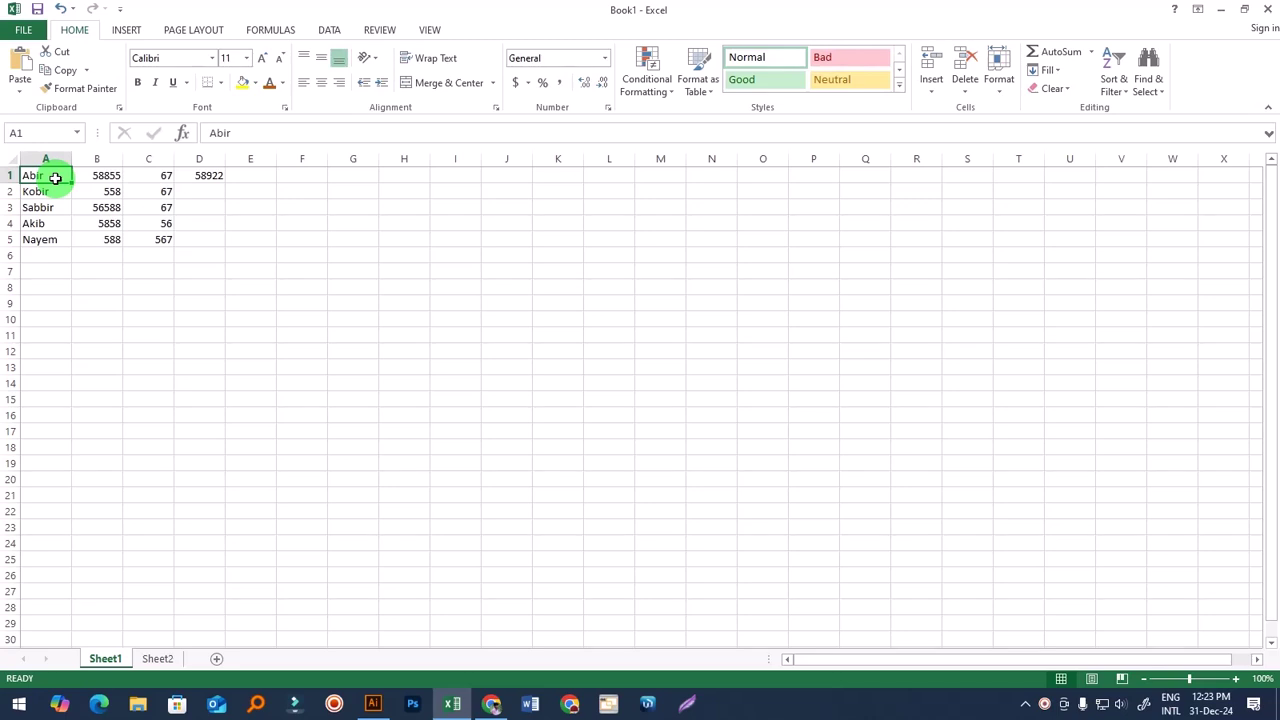
pyautogui.click(192, 315)
pyautogui.click(41, 176)
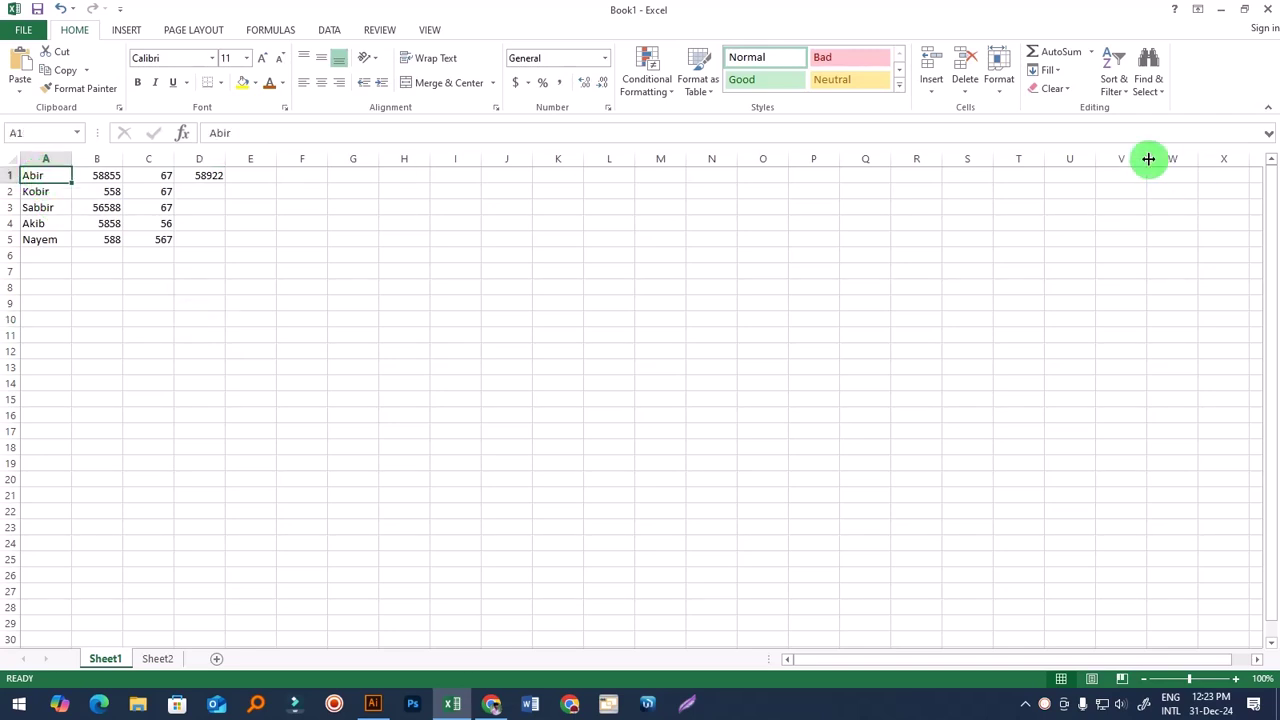
pyautogui.click(127, 30)
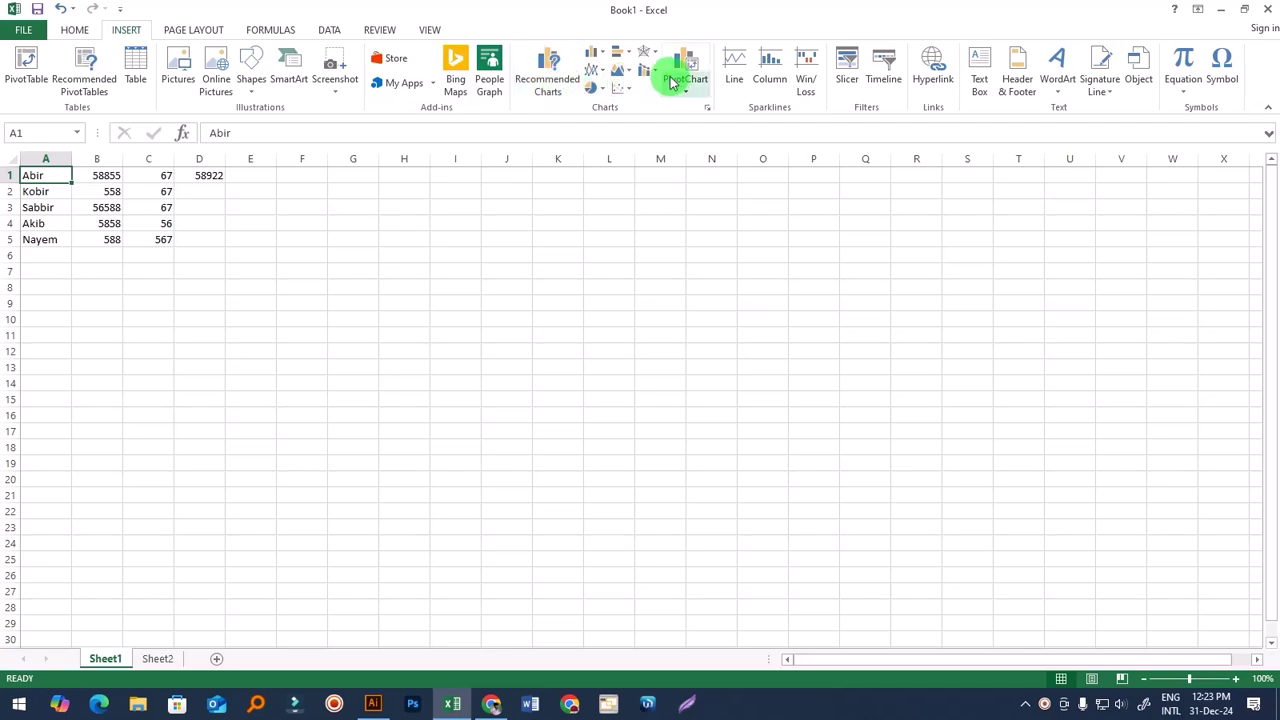
pyautogui.click(930, 67)
pyautogui.moveTo(971, 414); pyautogui.dragTo(940, 306)
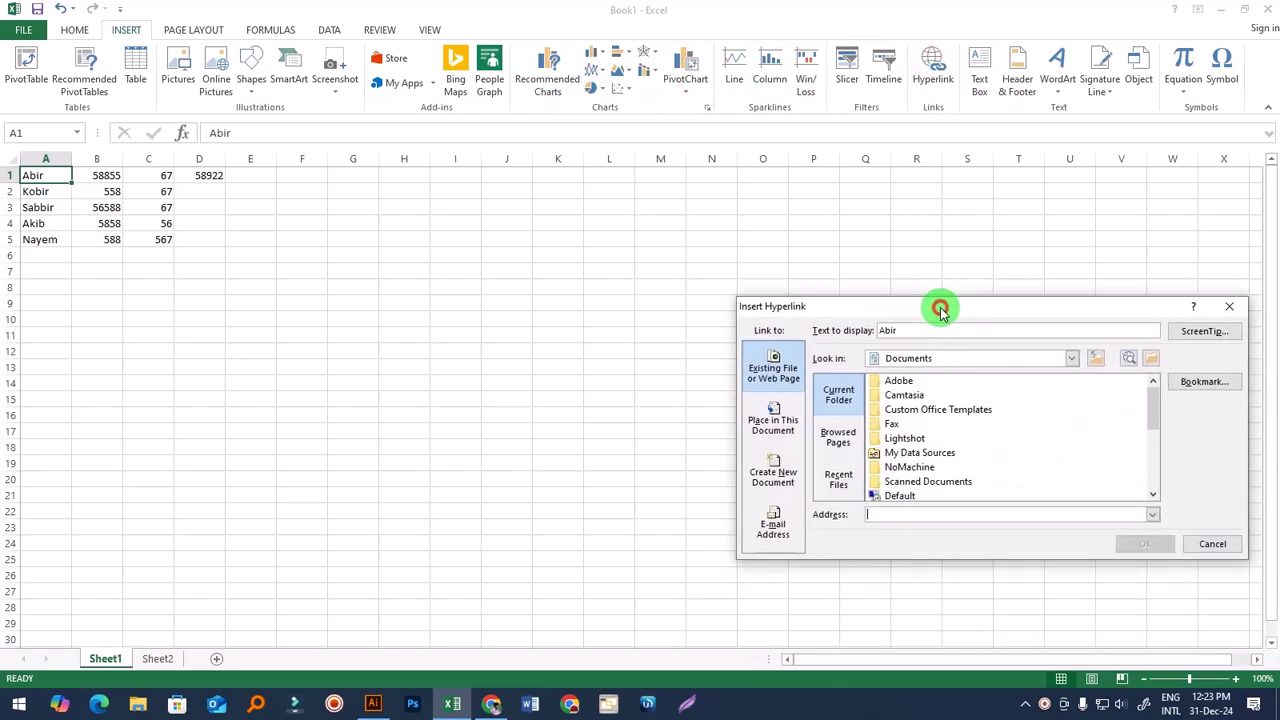
pyautogui.click(887, 513)
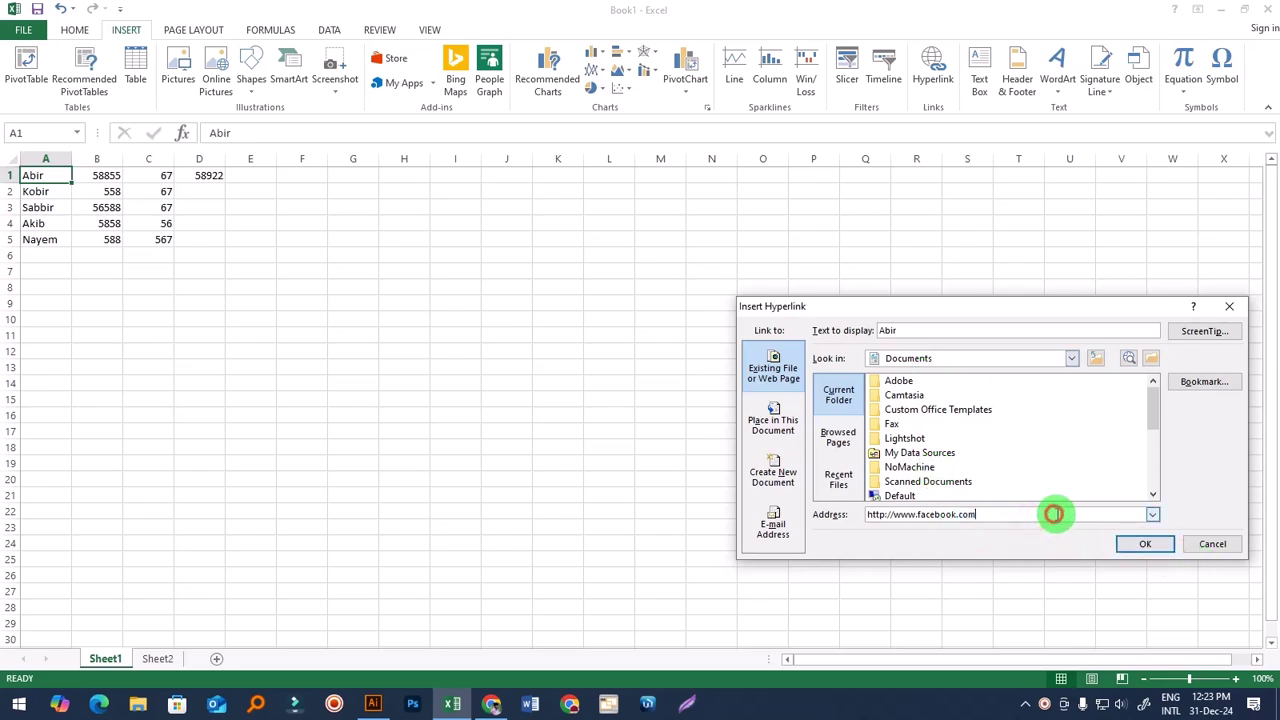
pyautogui.click(1146, 548)
pyautogui.click(752, 399)
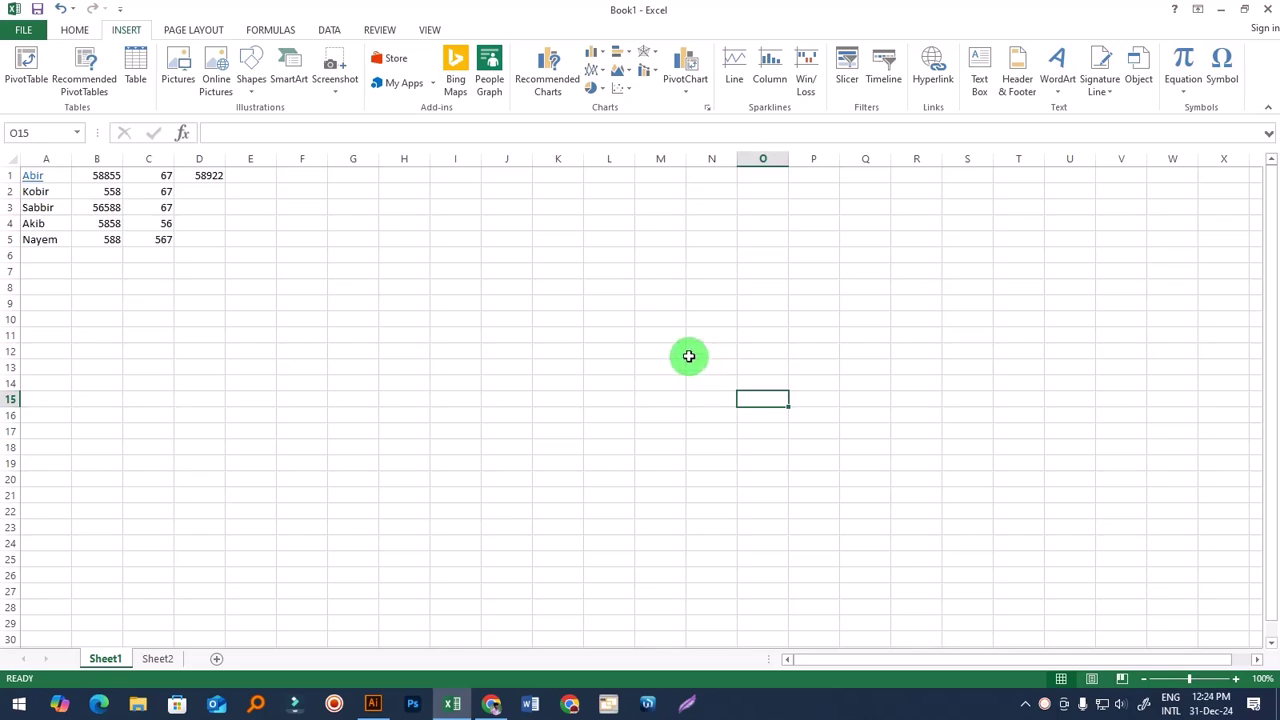
# Step: Follow the hyperlink in cell A1 to check the Facebook page, and return to the Excel worksheet
pyautogui.click(608, 383)
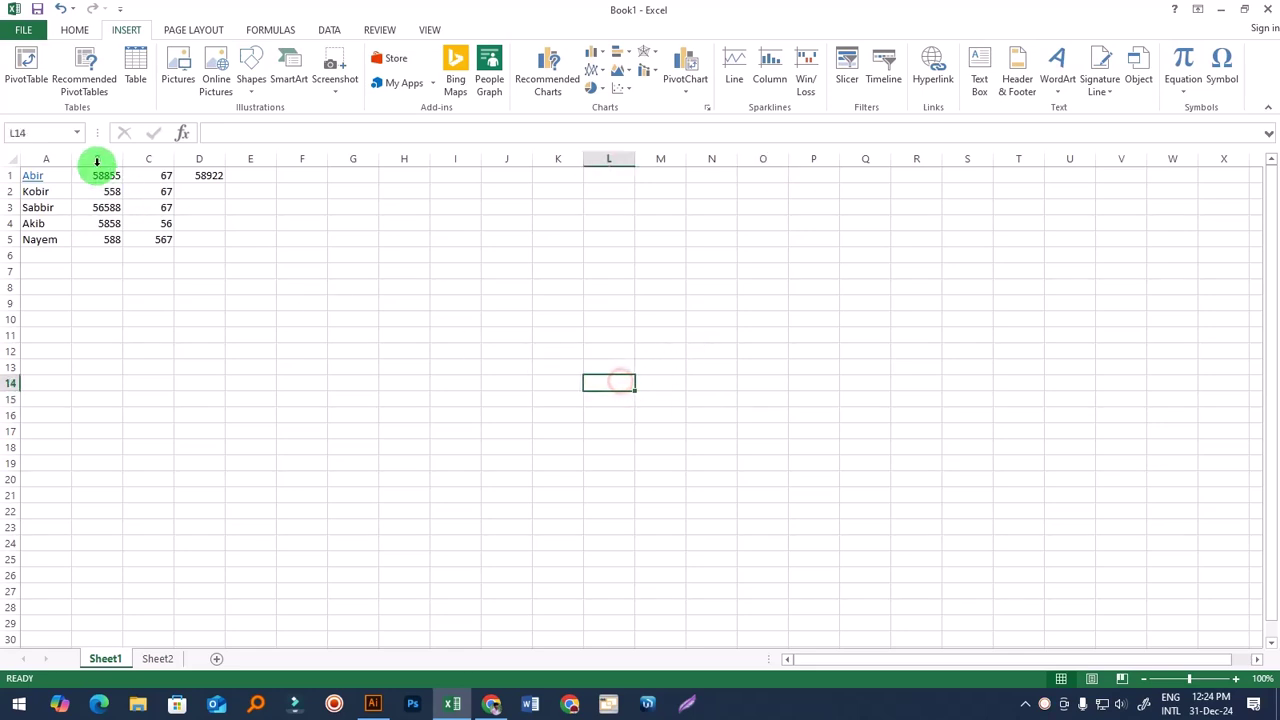
pyautogui.click(35, 176)
pyautogui.click(40, 177)
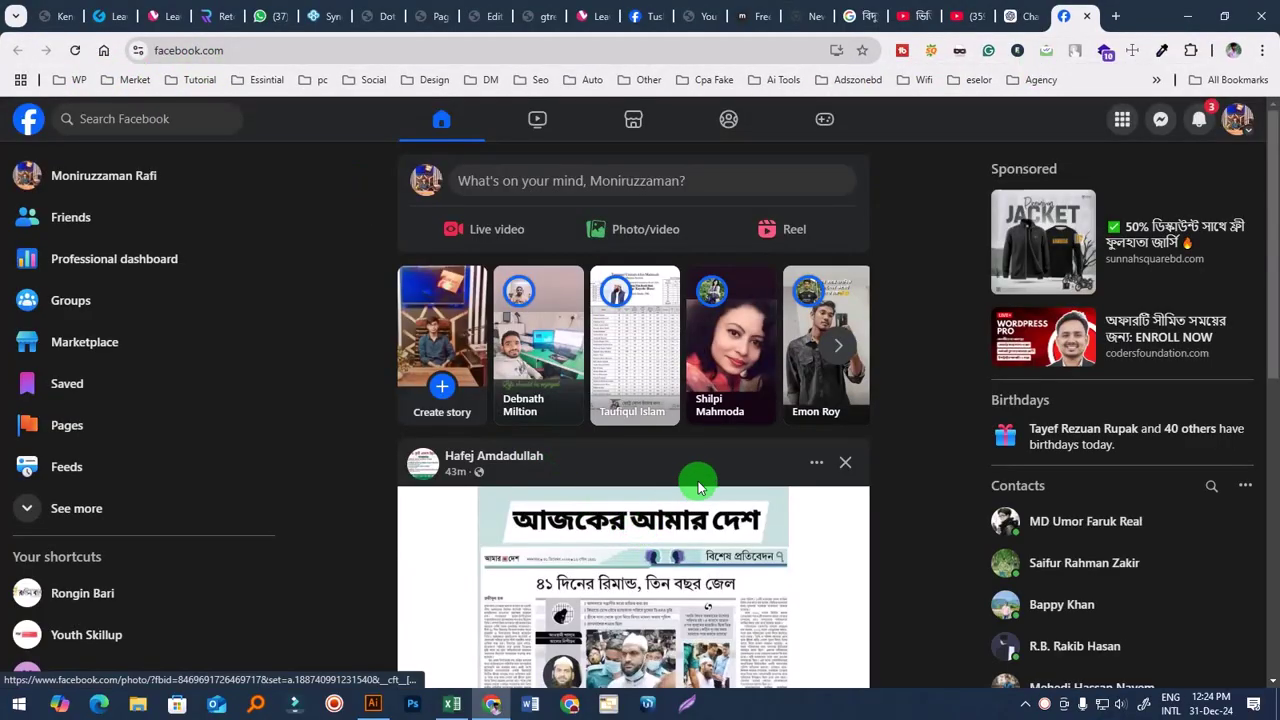
pyautogui.click(1187, 16)
pyautogui.click(557, 414)
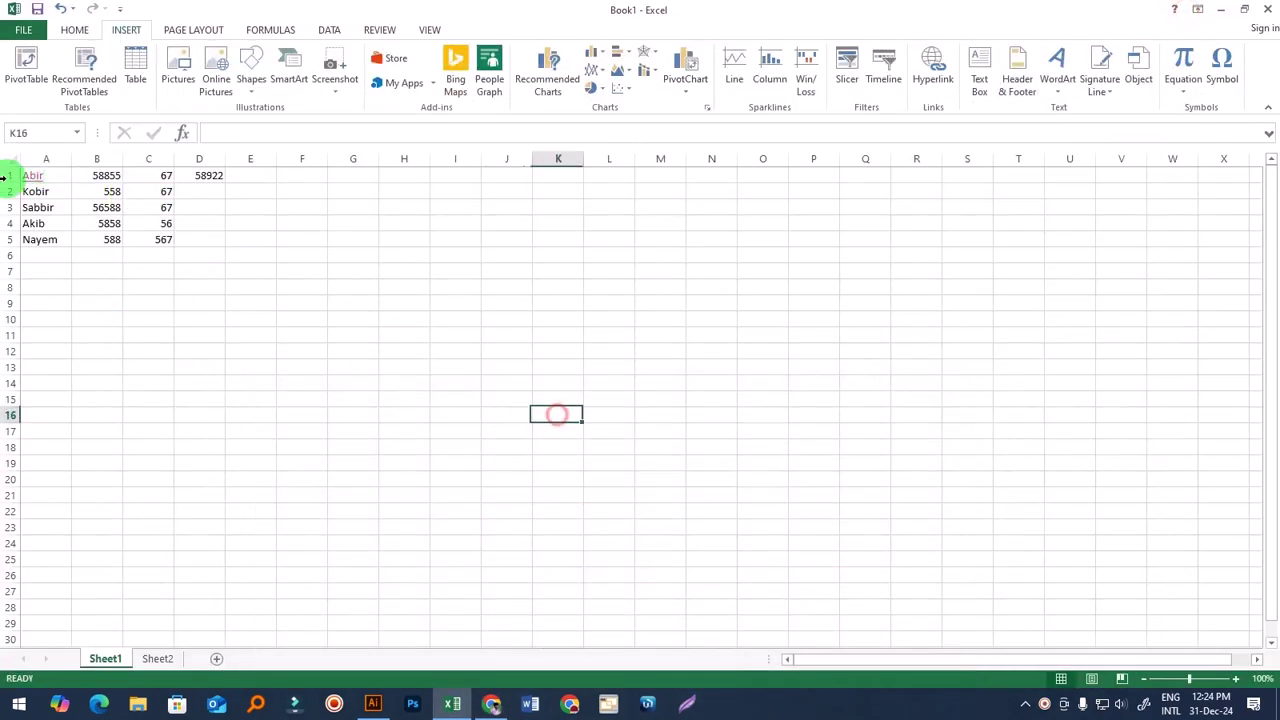
pyautogui.rightClick(62, 177)
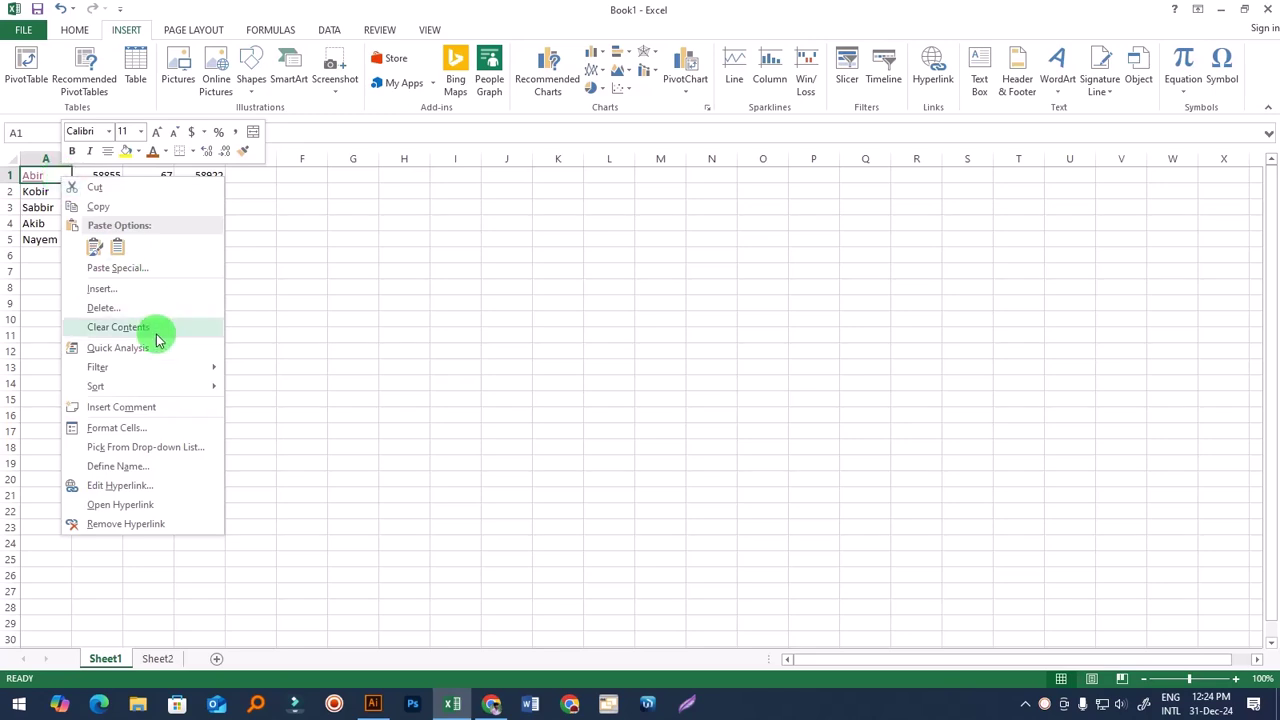
pyautogui.click(167, 492)
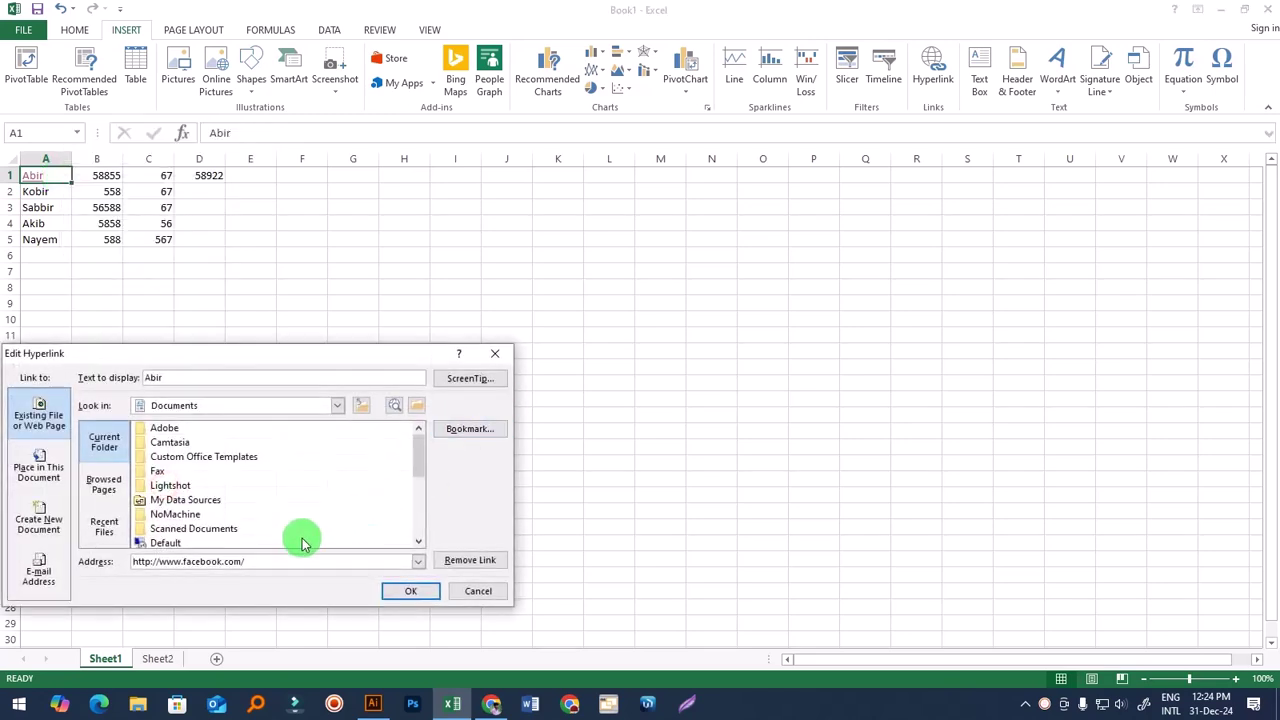
pyautogui.moveTo(268, 561); pyautogui.dragTo(97, 566)
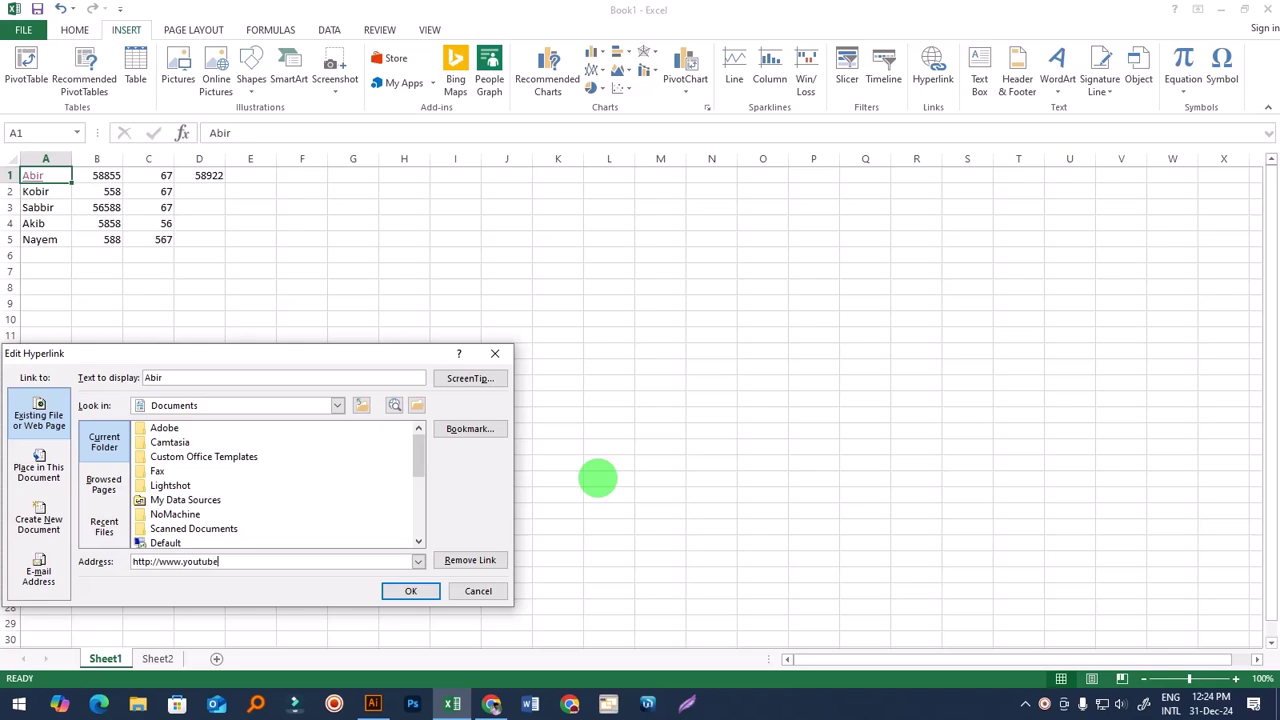
pyautogui.click(410, 590)
pyautogui.click(608, 494)
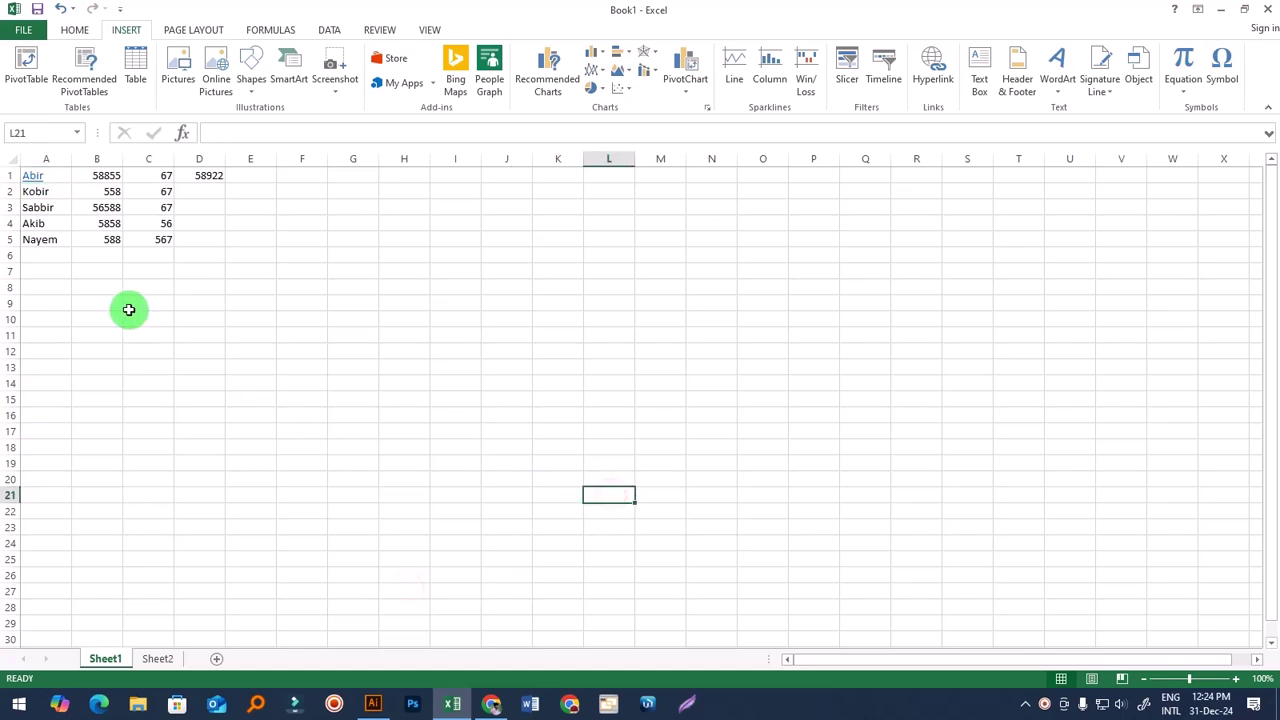
# Step: Follow the edited hyperlink in cell A1 through to the YouTube home page, close that page, and return to the Excel worksheet
pyautogui.click(32, 175)
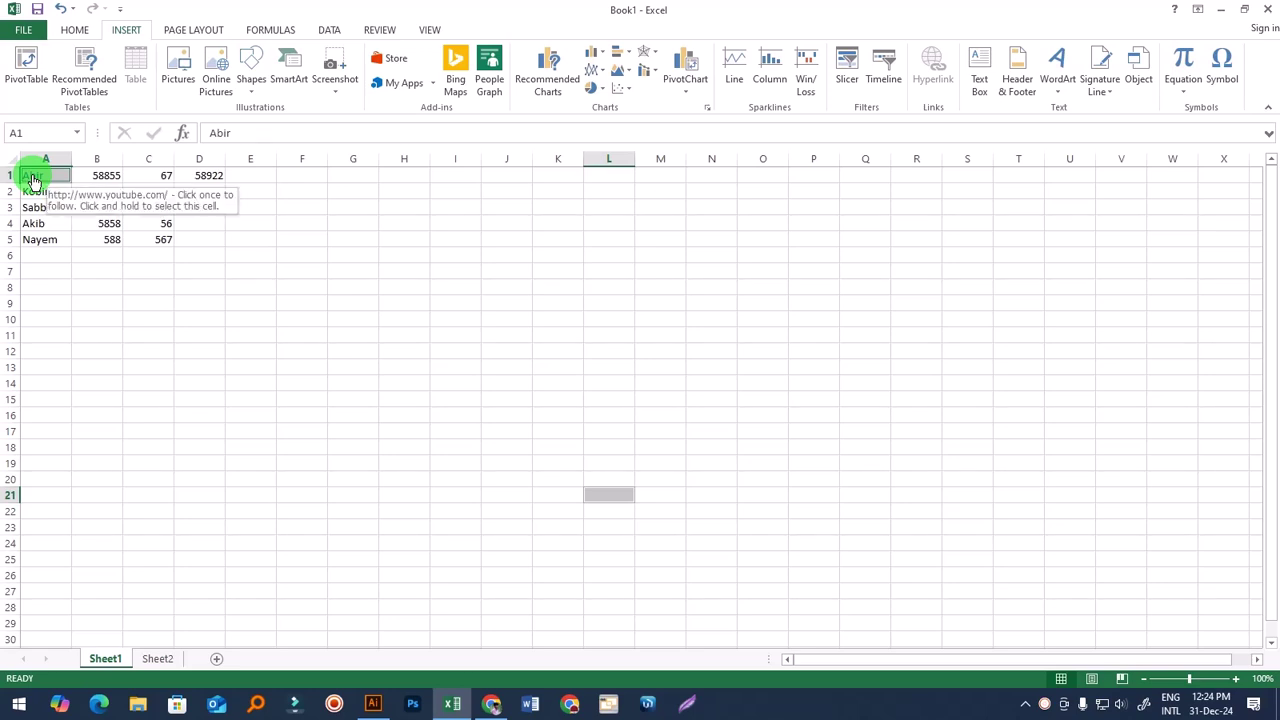
pyautogui.click(105, 270)
pyautogui.click(37, 177)
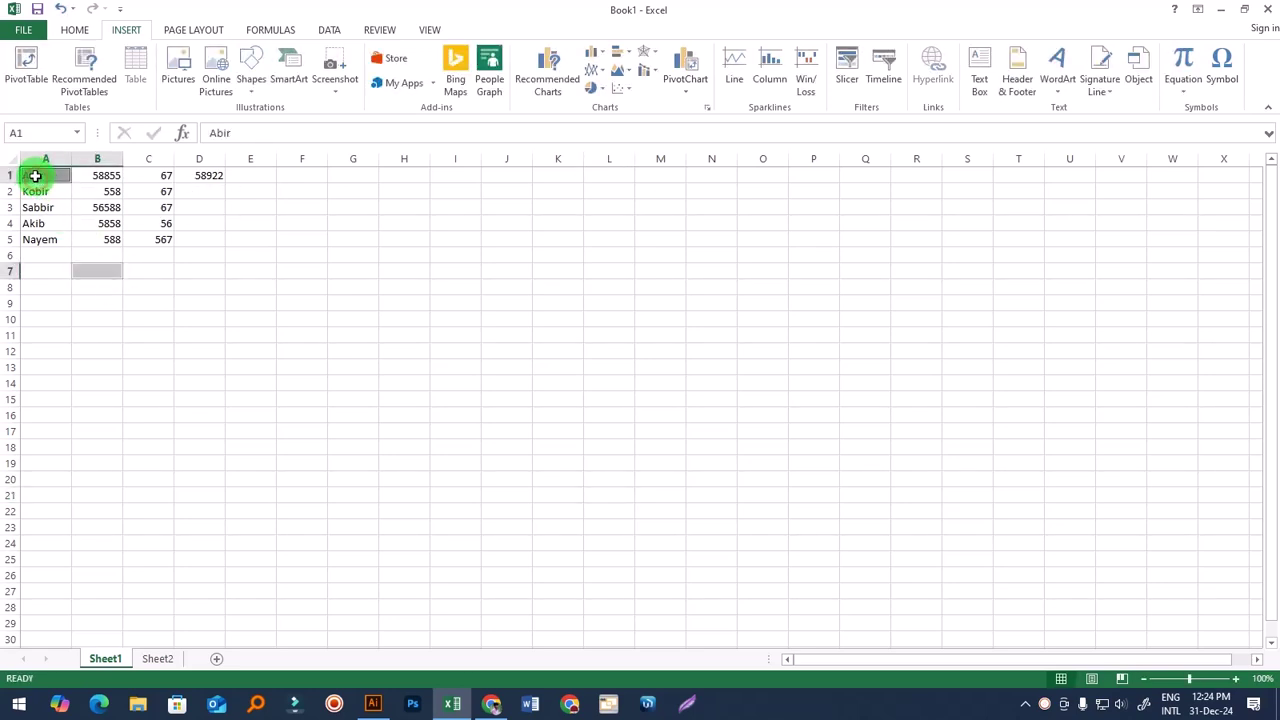
pyautogui.click(343, 364)
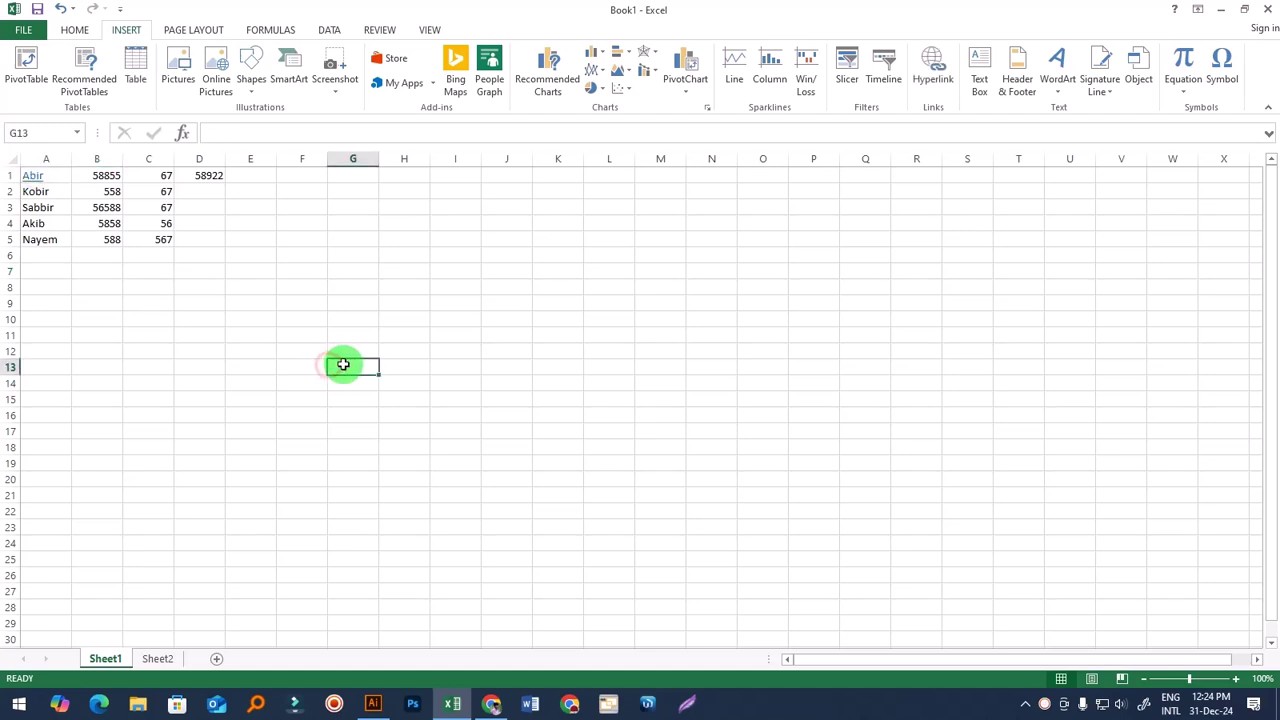
pyautogui.click(38, 177)
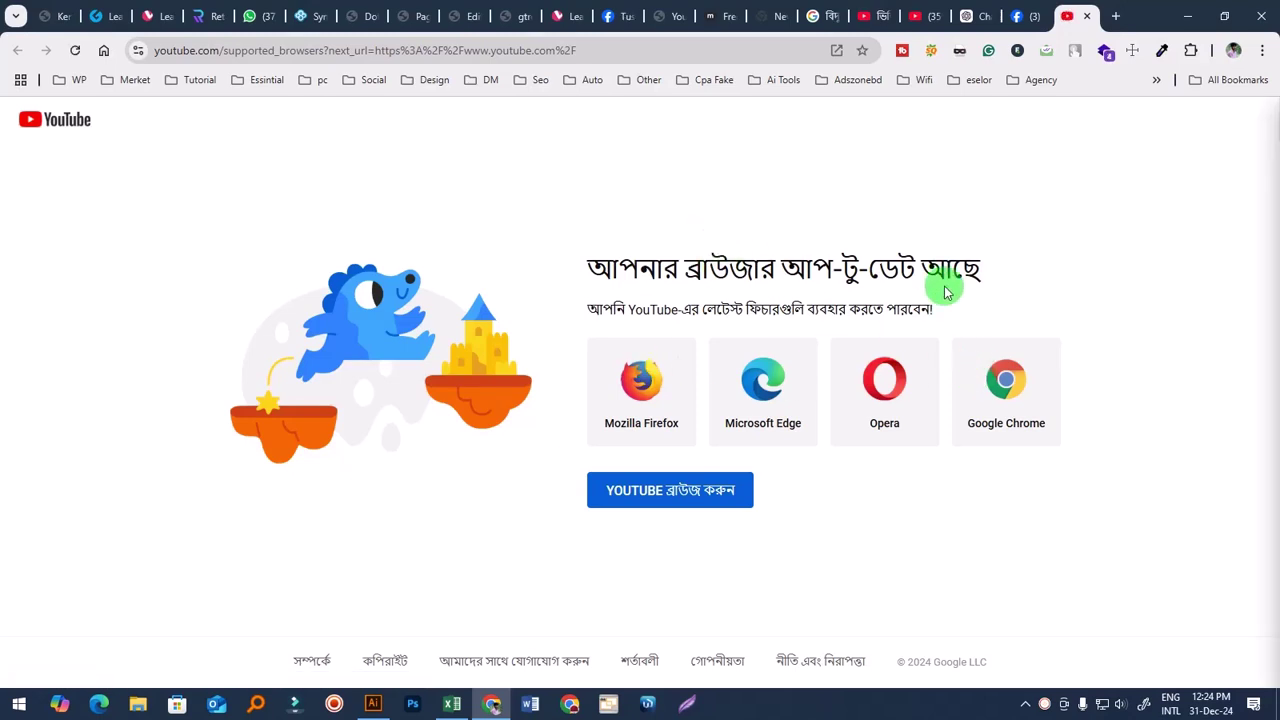
pyautogui.click(651, 489)
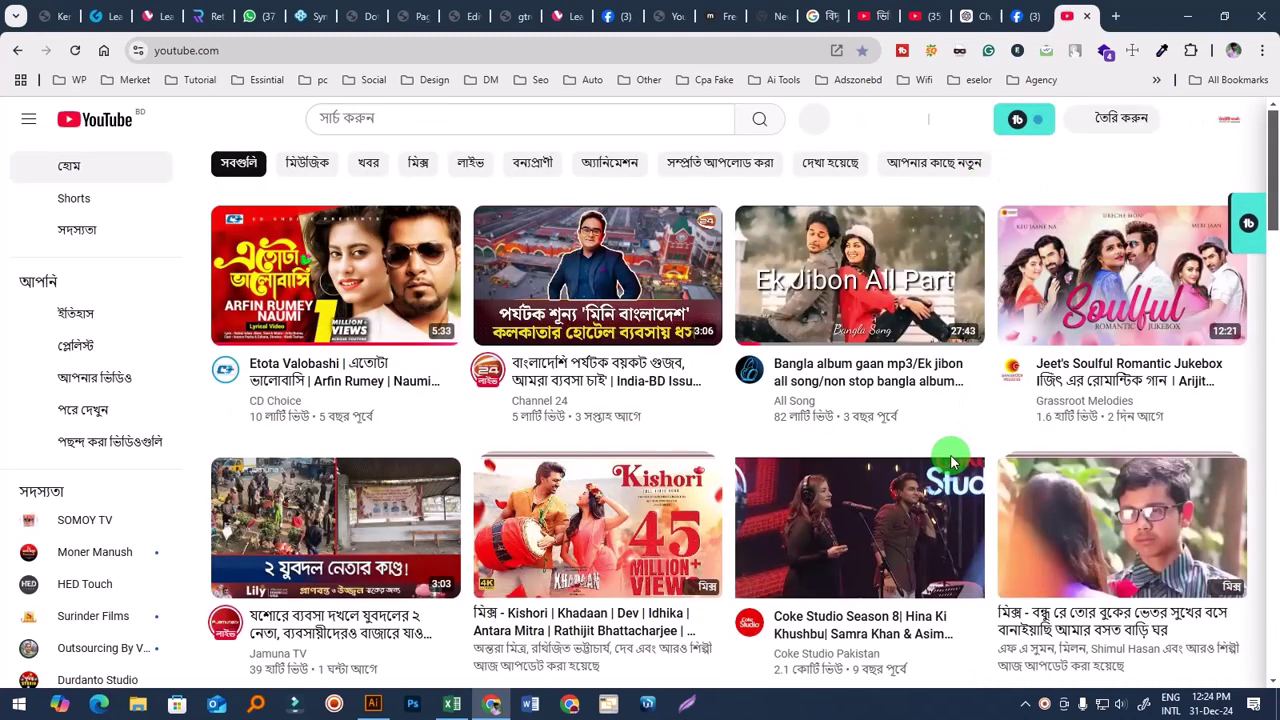
pyautogui.click(1089, 16)
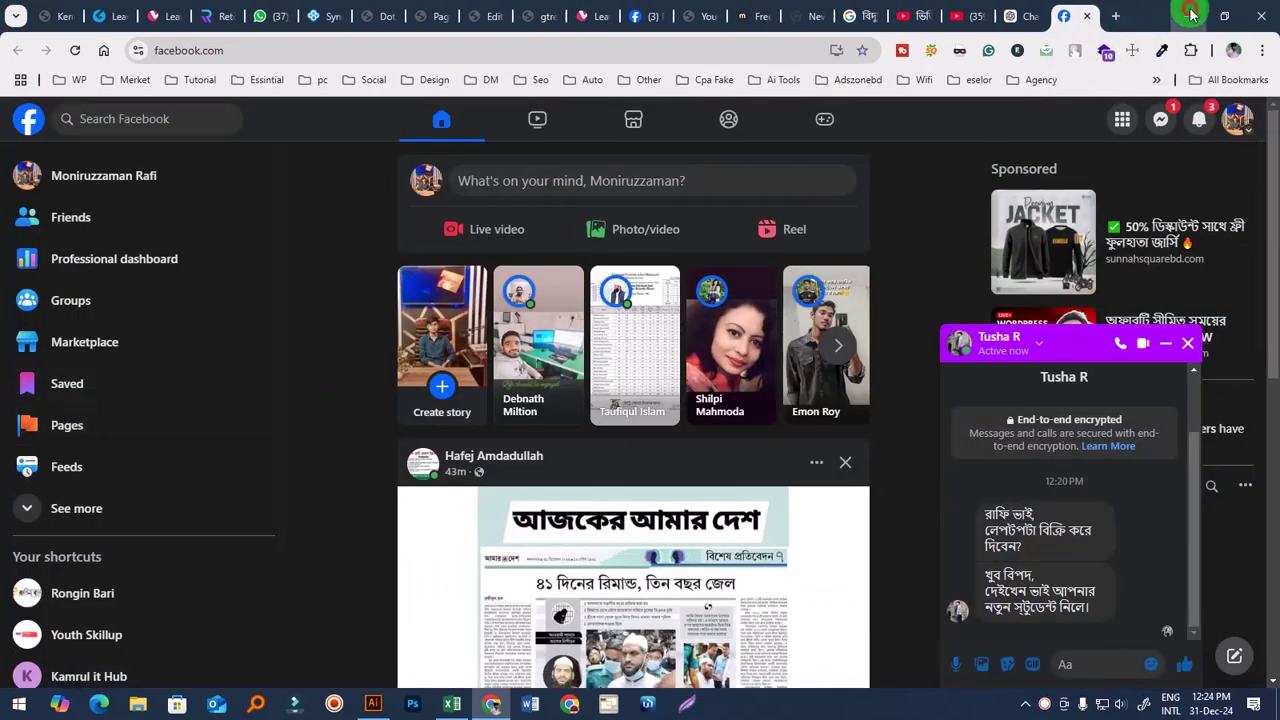
pyautogui.click(1190, 14)
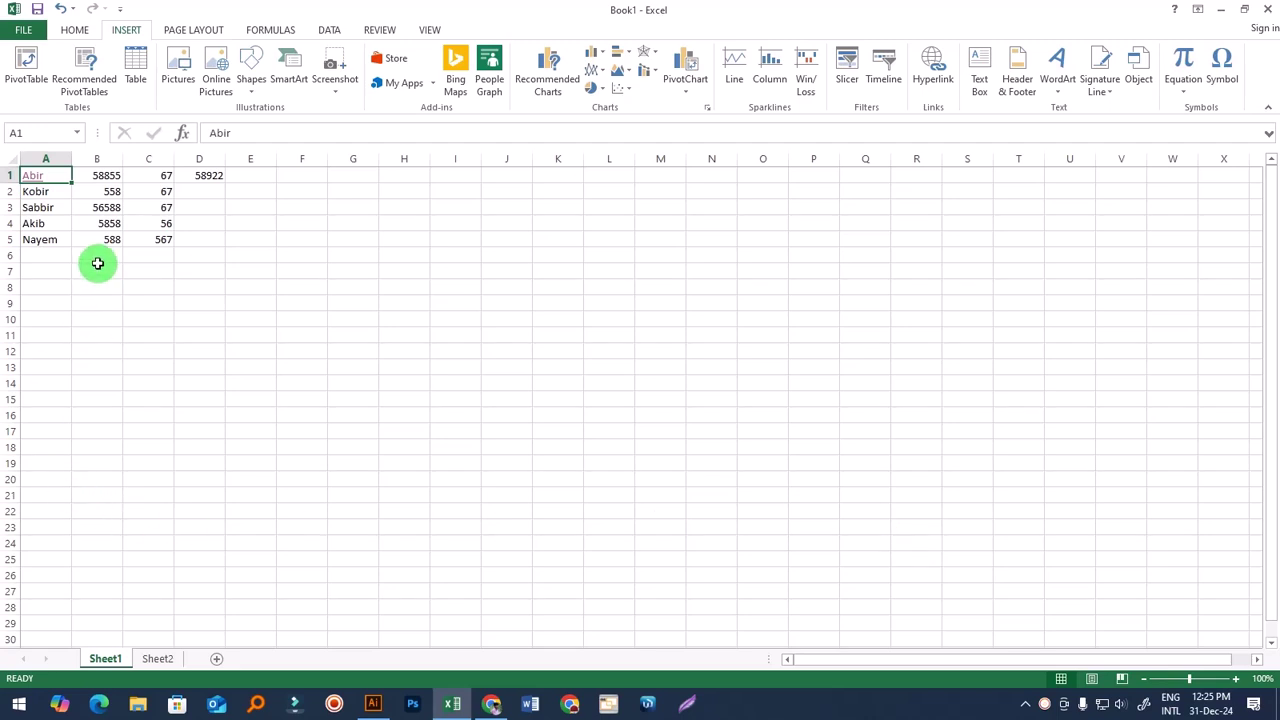
pyautogui.click(392, 282)
pyautogui.click(258, 176)
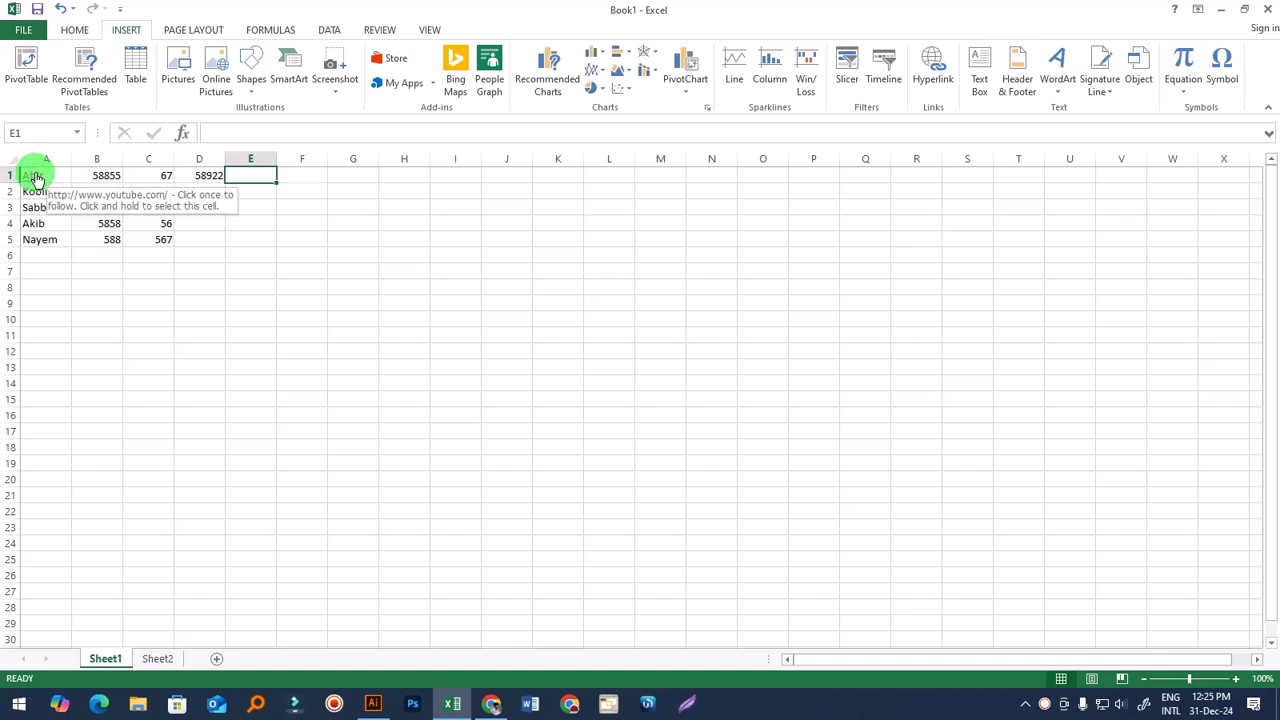
# Step: Clear the hyperlink from cell A1 while keeping its formatting, and reselect the cell to test the link
pyautogui.click(234, 337)
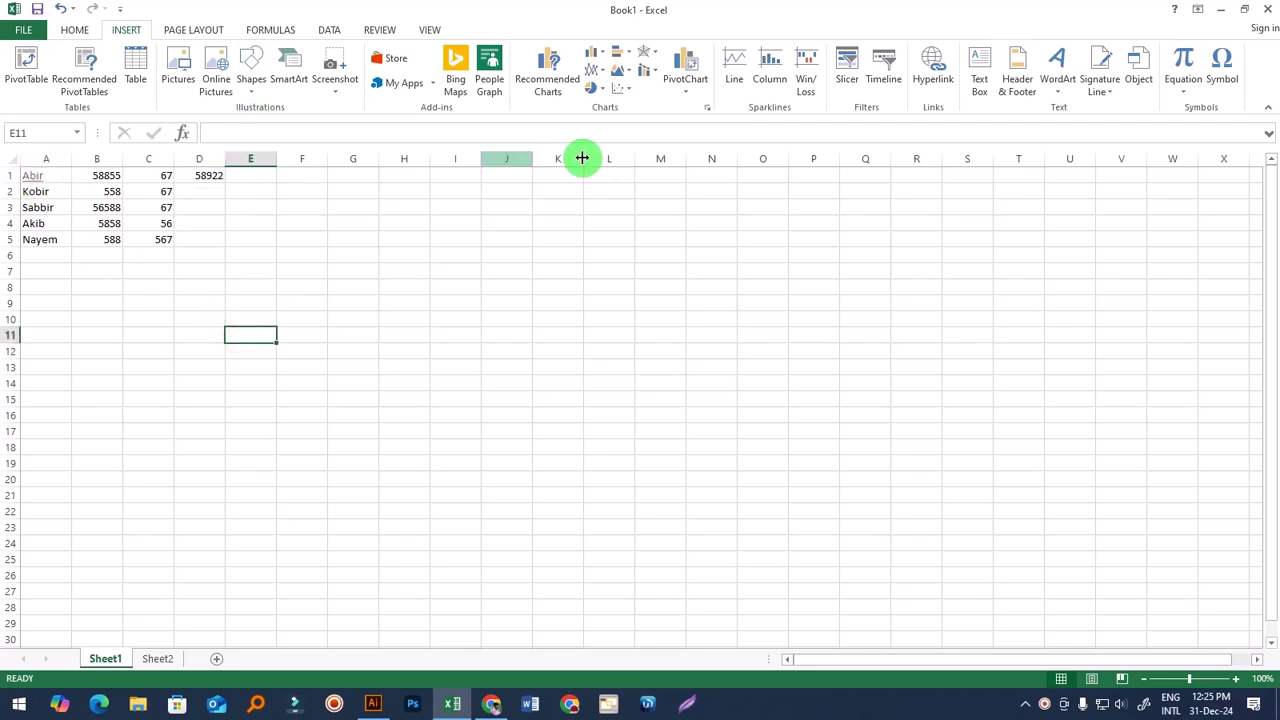
pyautogui.click(74, 29)
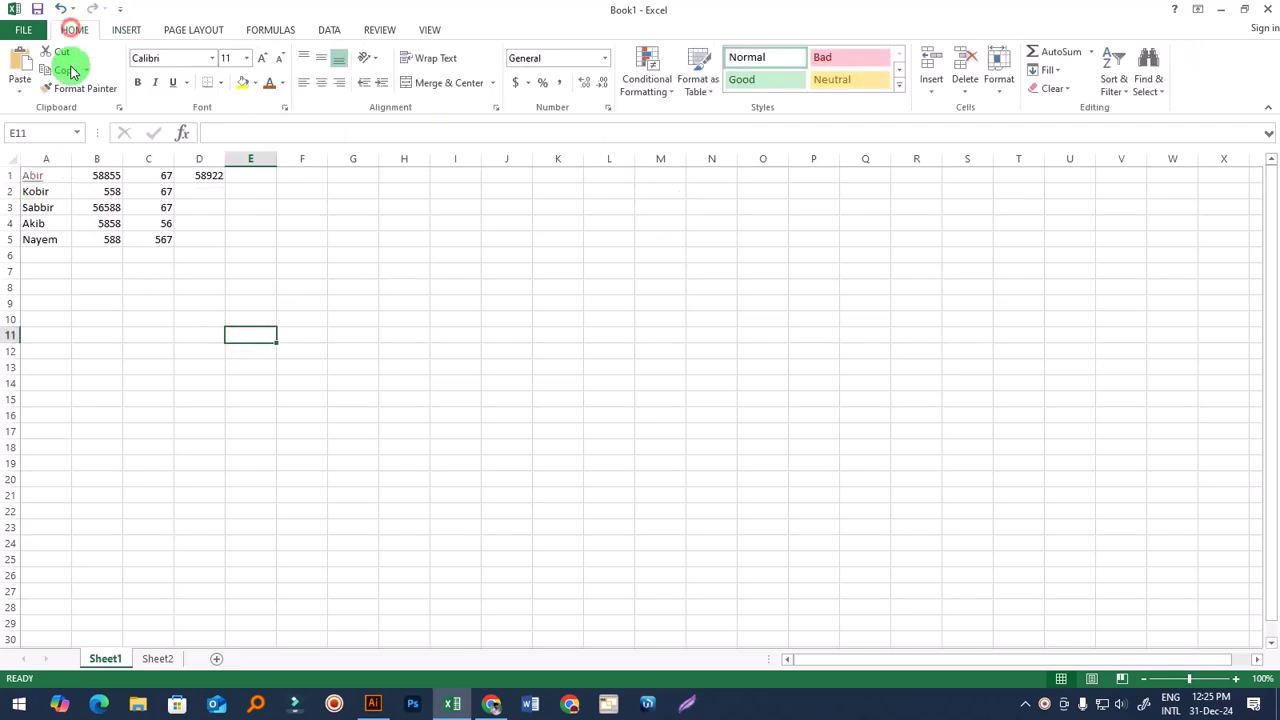
pyautogui.click(52, 178)
pyautogui.click(1058, 88)
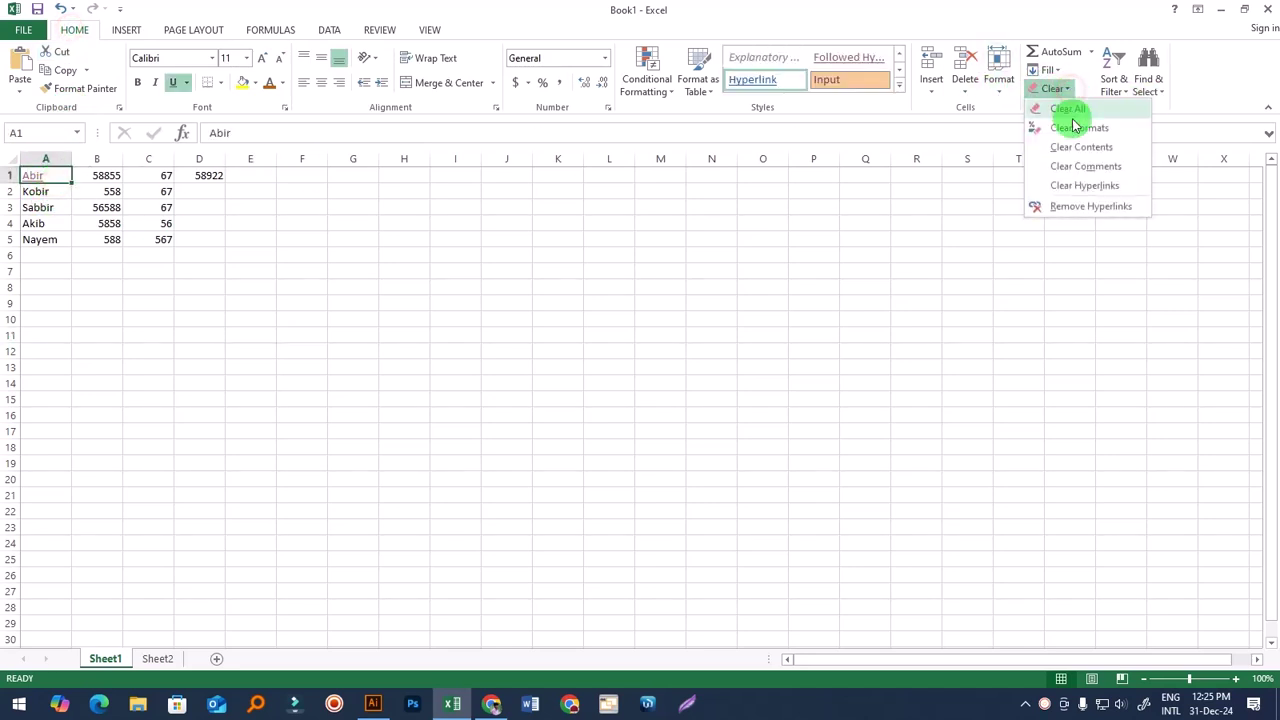
pyautogui.click(1083, 190)
pyautogui.click(660, 240)
pyautogui.click(46, 175)
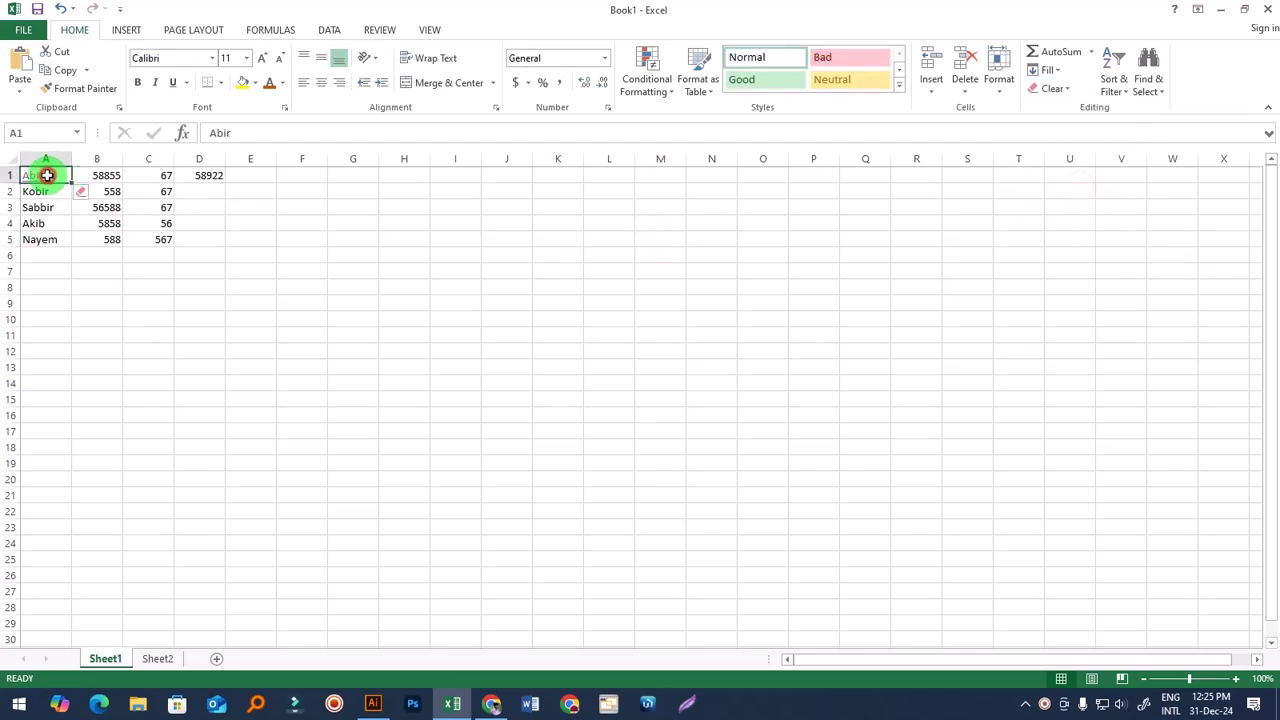
# Step: Apply Clear Hyperlinks to cell A1 once more and test the cell again for a working link
pyautogui.click(1065, 95)
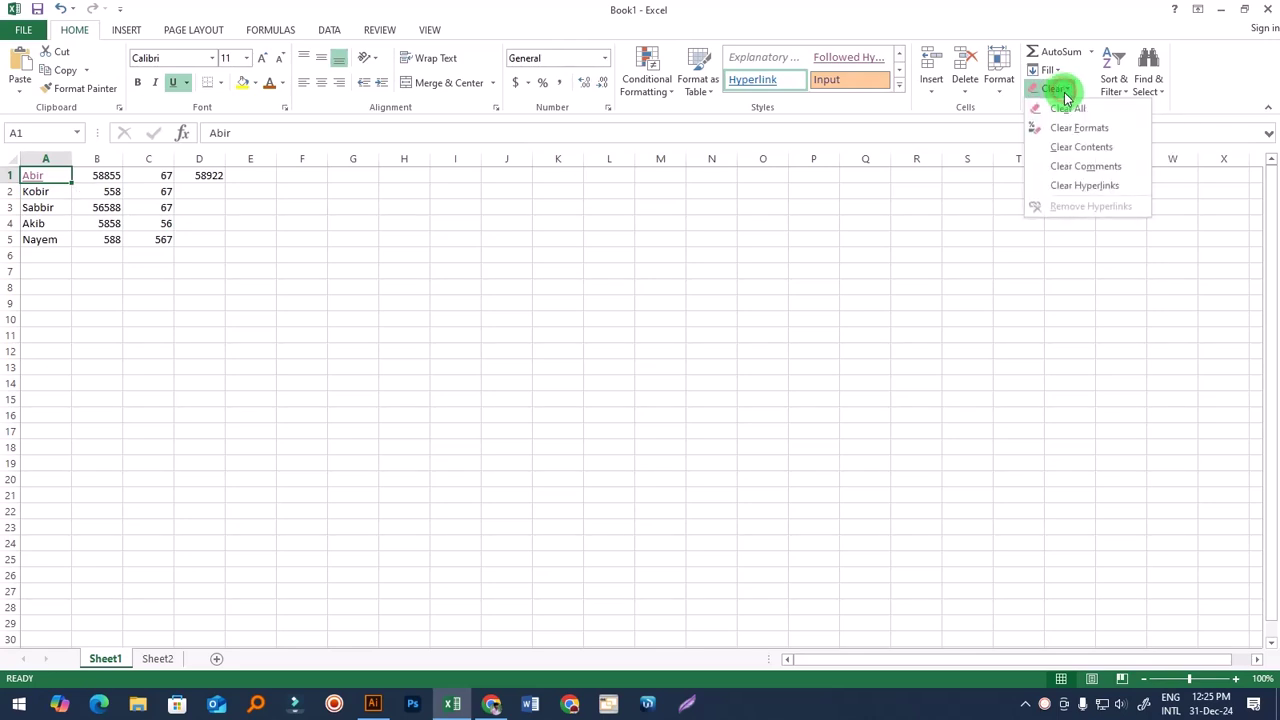
pyautogui.click(1088, 187)
pyautogui.click(400, 285)
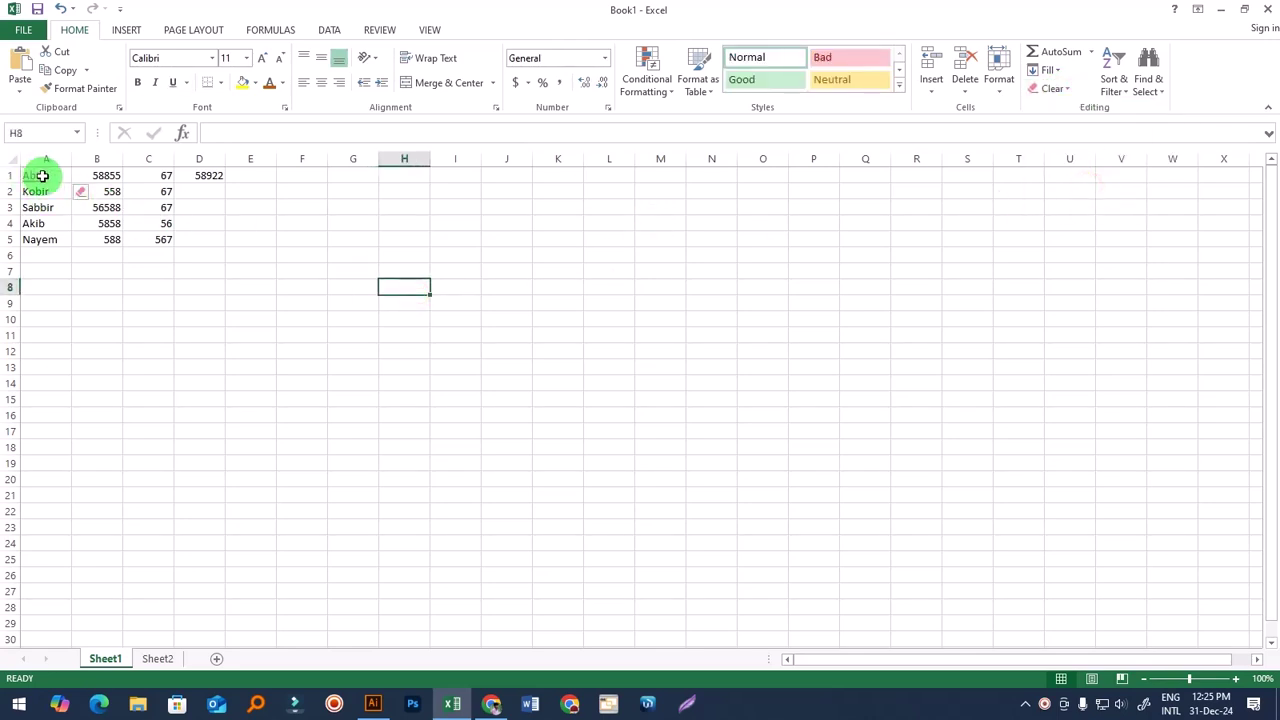
pyautogui.click(38, 176)
pyautogui.click(450, 302)
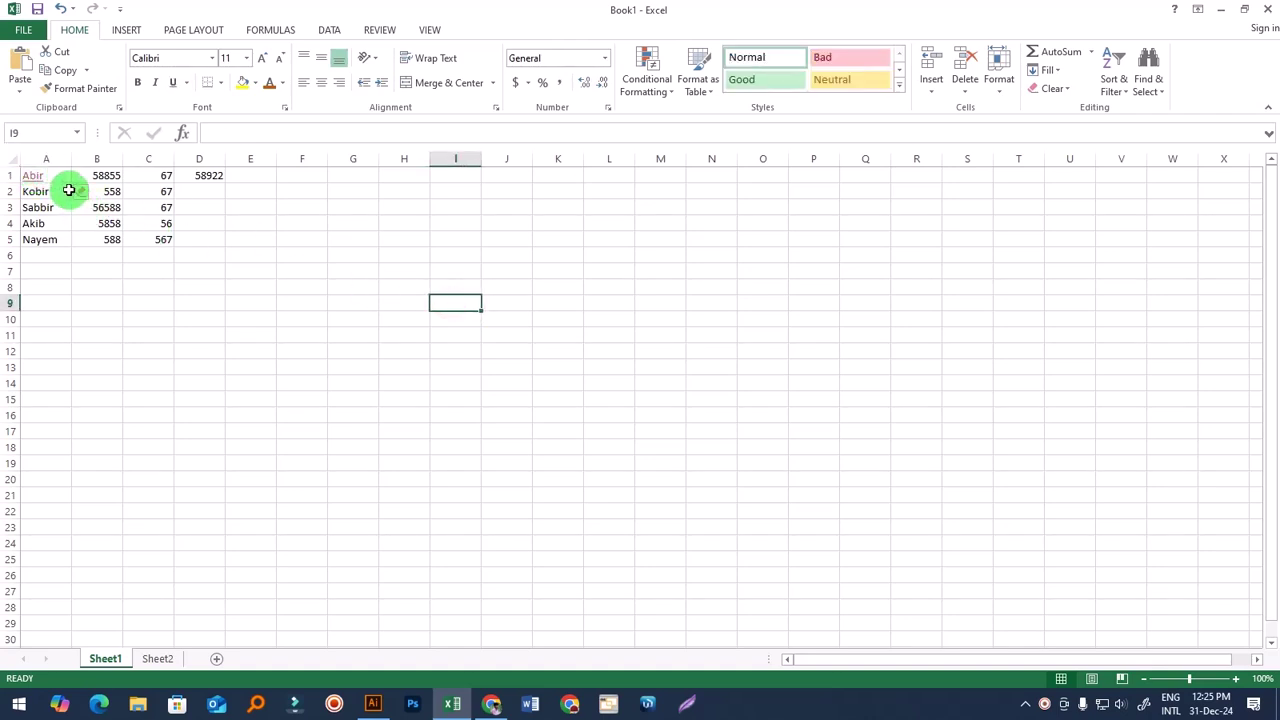
# Step: Copy the plain formatting of cell A2 onto cell A1 with Format Painter to replace the leftover hyperlink style
pyautogui.click(36, 191)
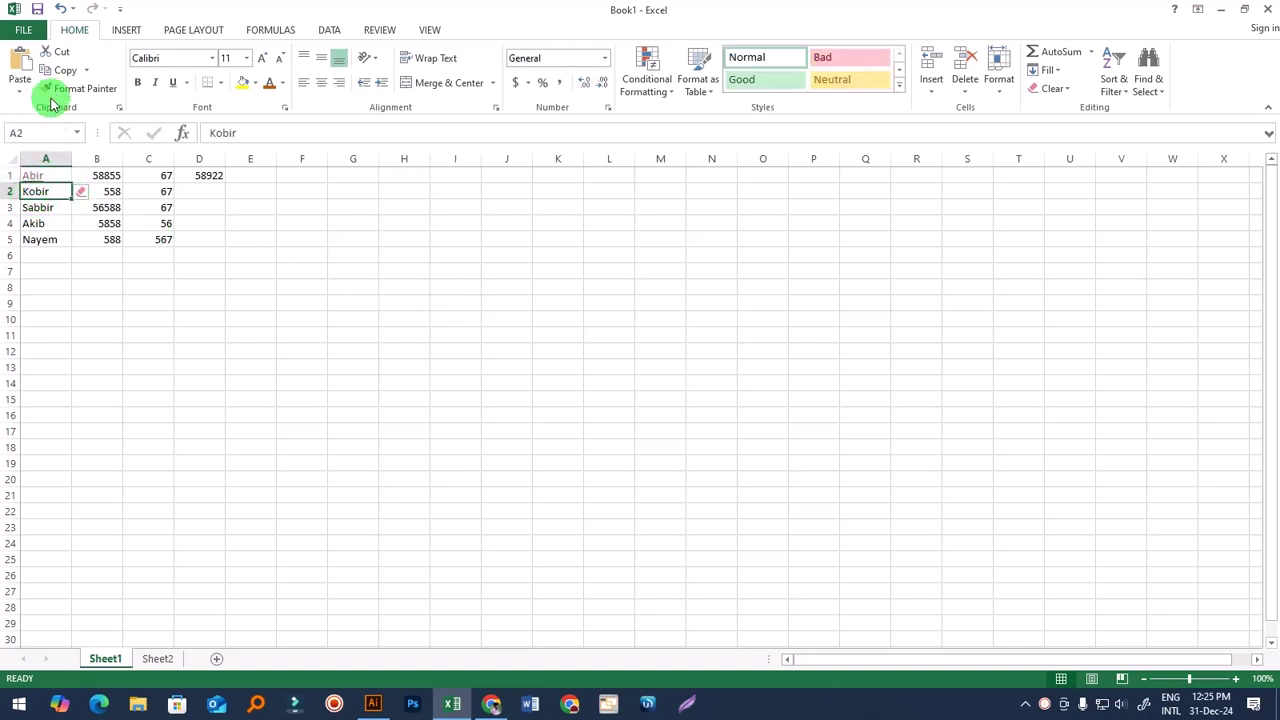
pyautogui.click(90, 92)
pyautogui.click(46, 173)
pyautogui.click(213, 301)
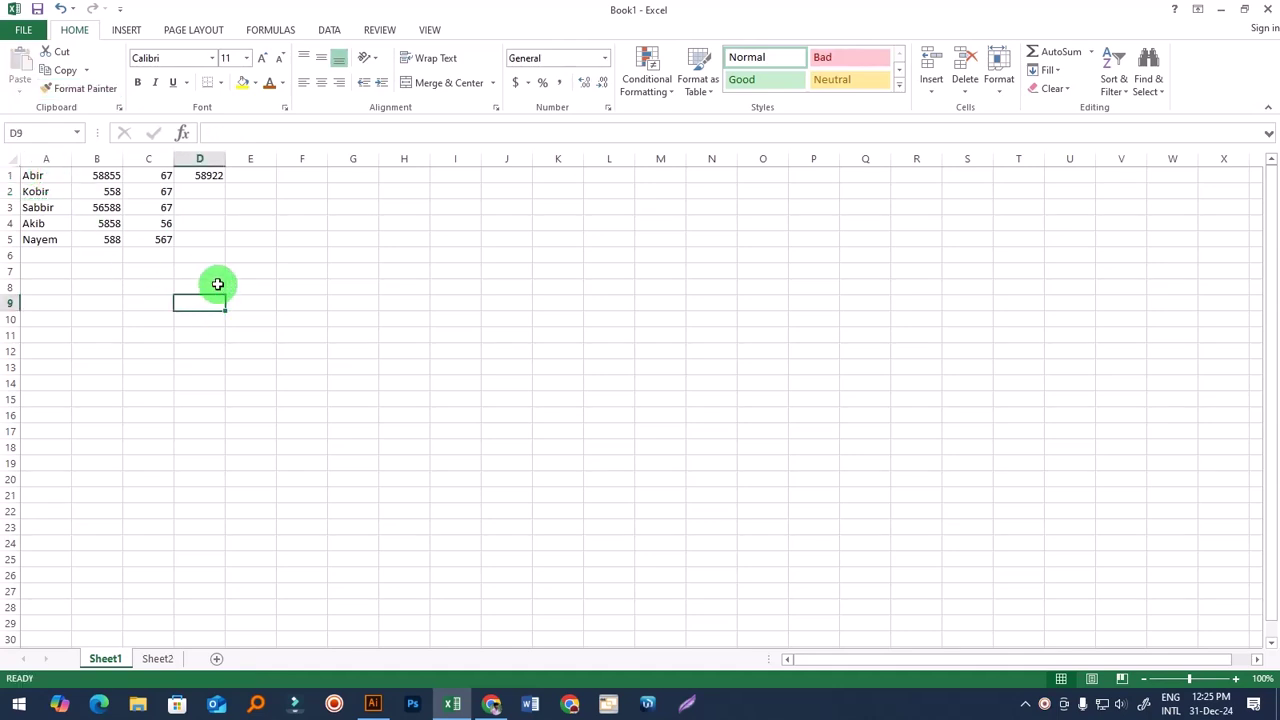
pyautogui.click(1068, 89)
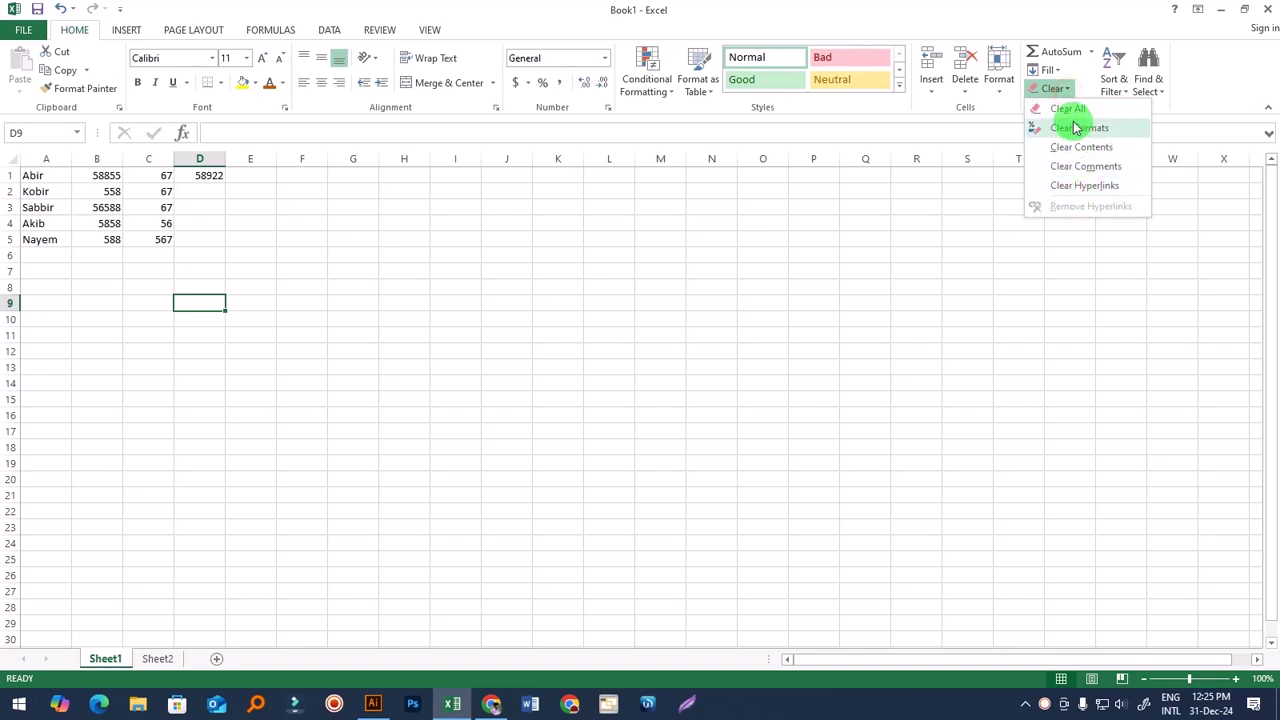
pyautogui.click(1072, 130)
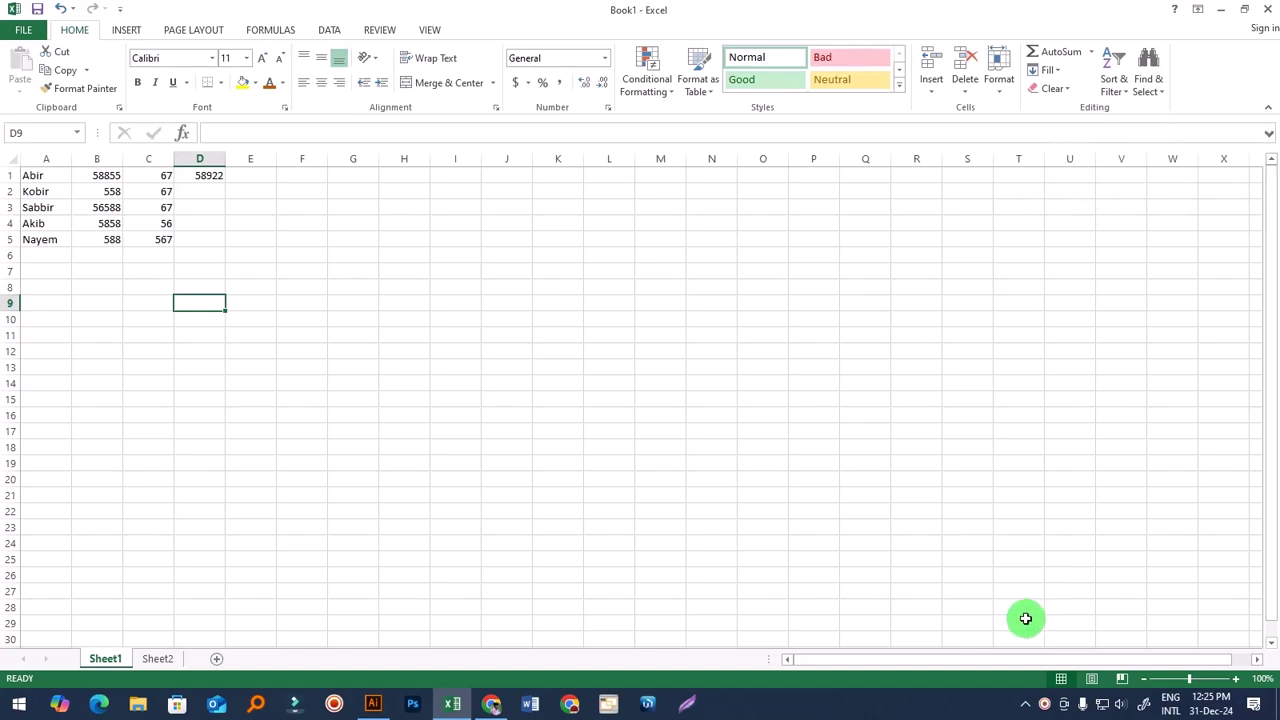
pyautogui.click(1046, 705)
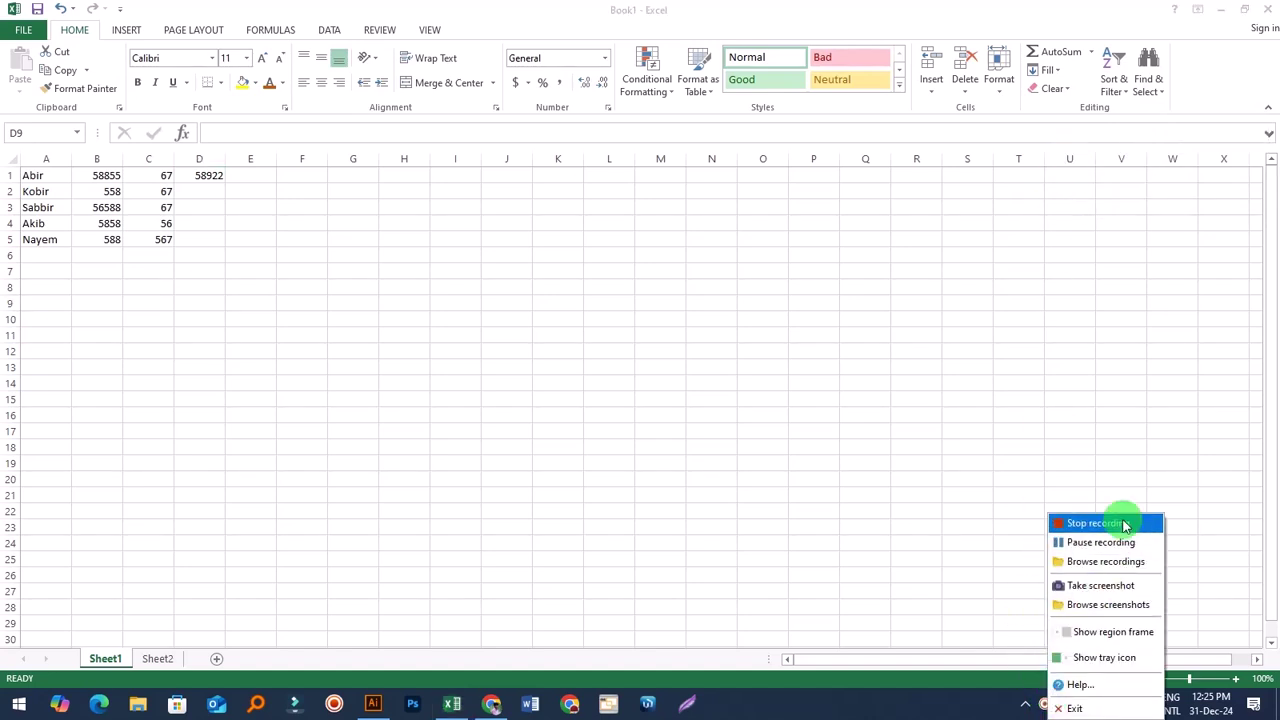